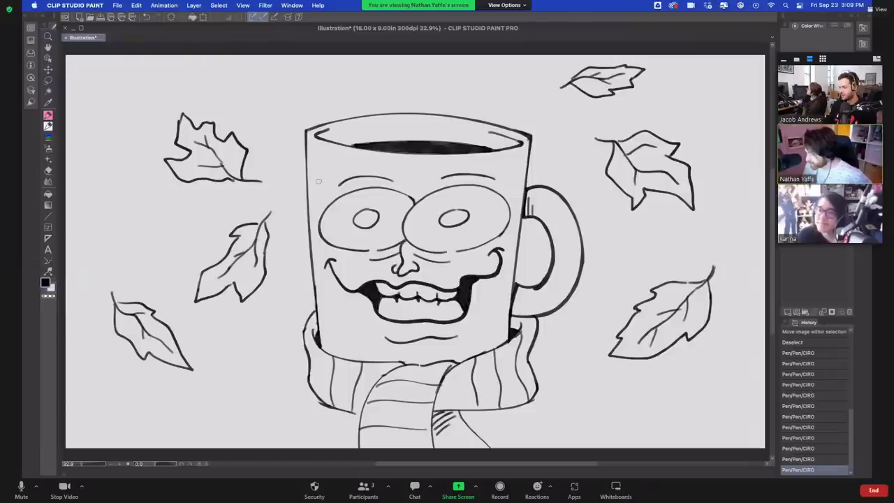
# Touch up the lines where the handle meets the mug and the scarf's edge beside the mug's base
pyautogui.moveTo(515, 282); pyautogui.dragTo(528, 285)
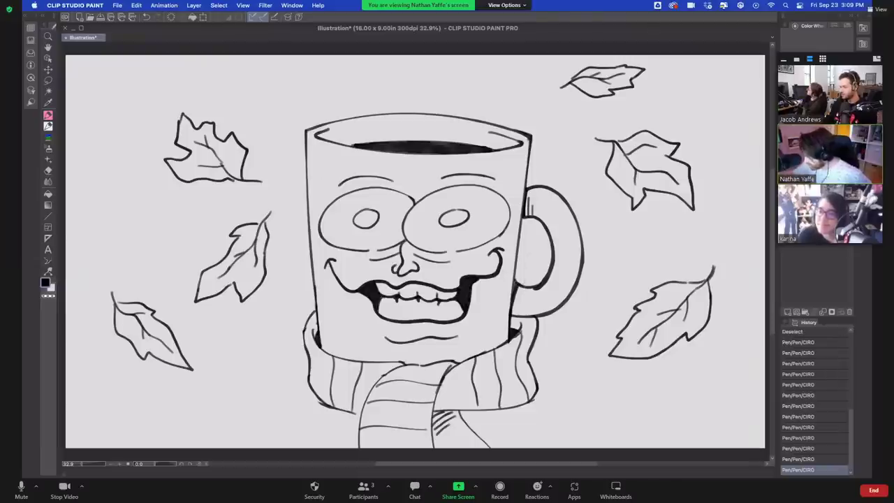
pyautogui.moveTo(523, 216); pyautogui.dragTo(532, 222)
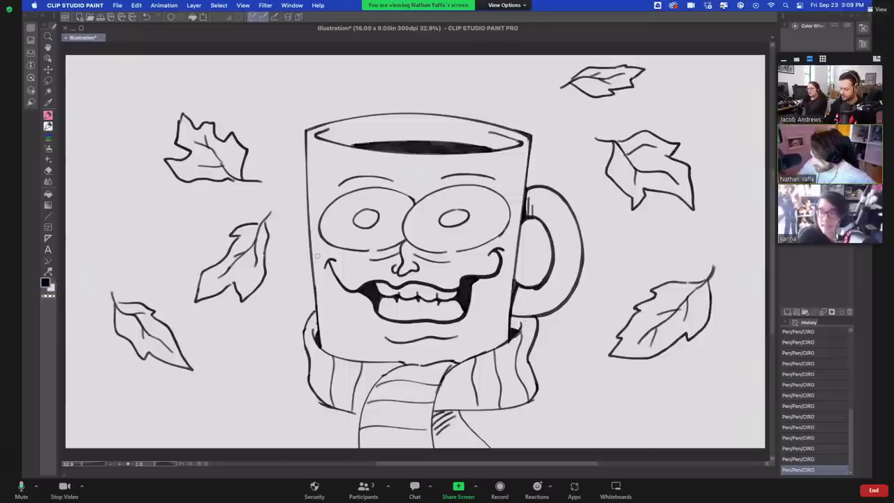
pyautogui.moveTo(322, 334); pyautogui.dragTo(311, 316)
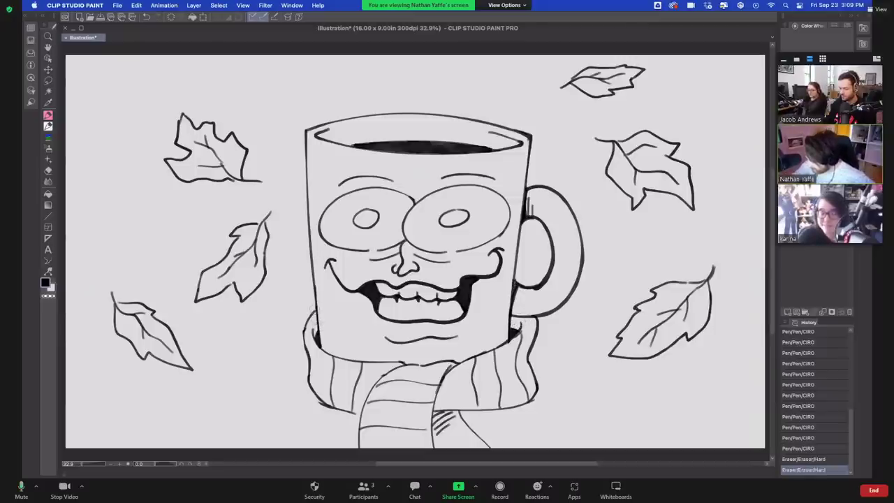
# Dot short stubble marks on both lower cheeks of the mug's face, beside the open mouth
pyautogui.click(326, 304)
pyautogui.click(328, 309)
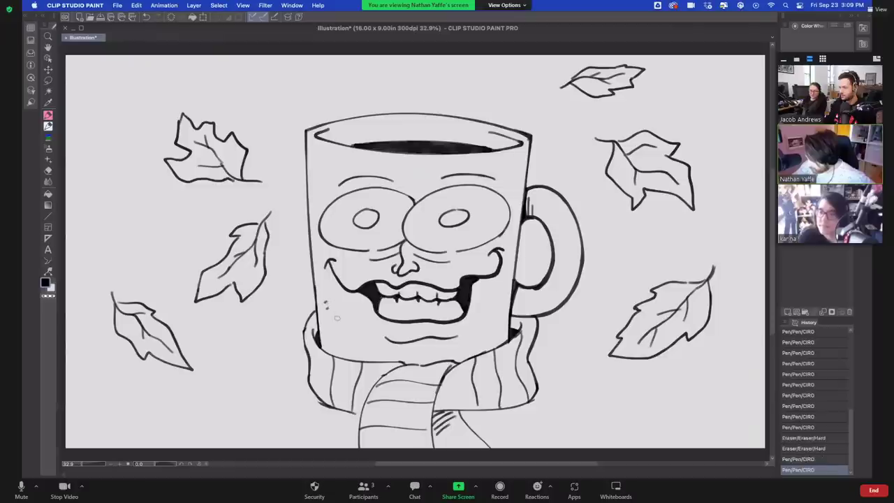
pyautogui.click(336, 314)
pyautogui.click(337, 319)
pyautogui.click(344, 327)
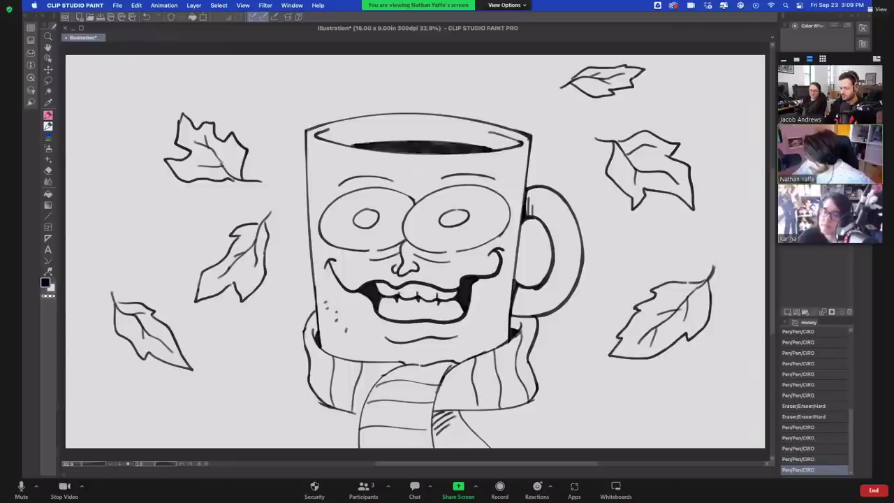
pyautogui.click(486, 321)
pyautogui.click(492, 314)
pyautogui.click(496, 305)
pyautogui.click(500, 295)
pyautogui.click(488, 298)
pyautogui.click(479, 327)
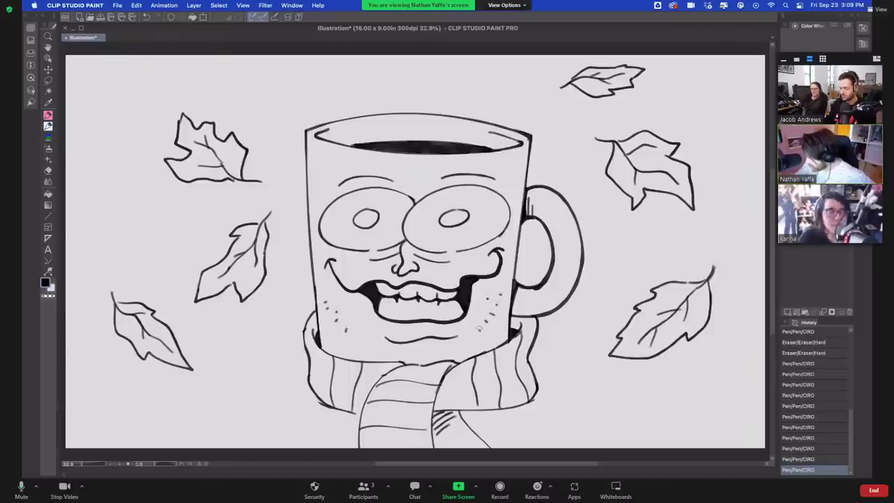
# Add small stubble dots above the upper lip on both sides of the nose
pyautogui.click(443, 278)
pyautogui.click(435, 277)
pyautogui.click(370, 278)
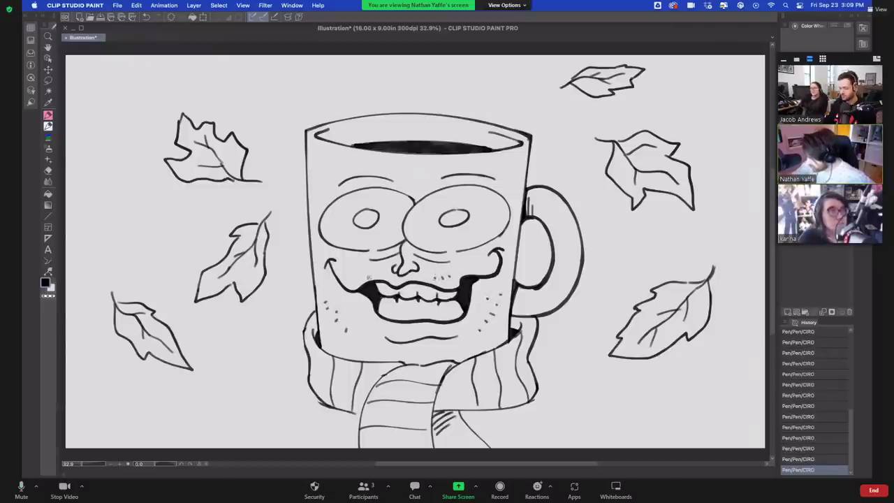
pyautogui.click(380, 277)
pyautogui.click(361, 275)
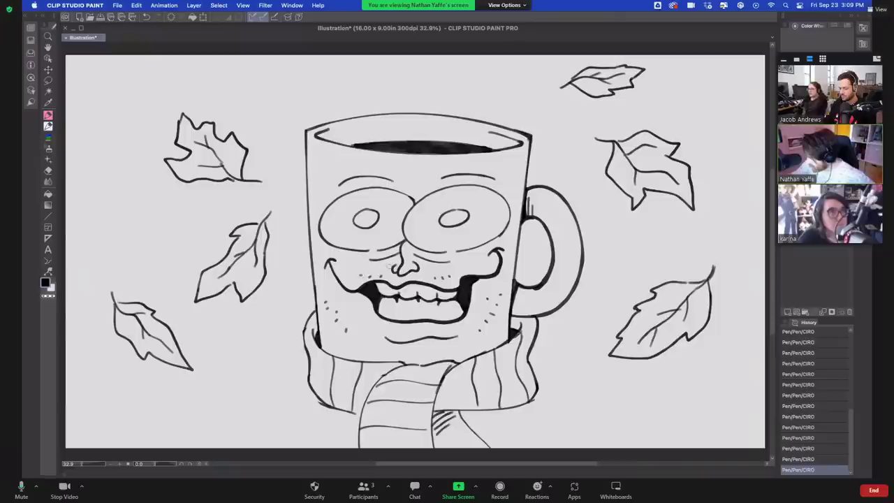
# Extend the stubble dots along the chin and jaw, undoing a stray dot
pyautogui.click(418, 350)
pyautogui.click(423, 350)
pyautogui.click(427, 346)
pyautogui.click(357, 345)
pyautogui.click(359, 331)
pyautogui.click(344, 341)
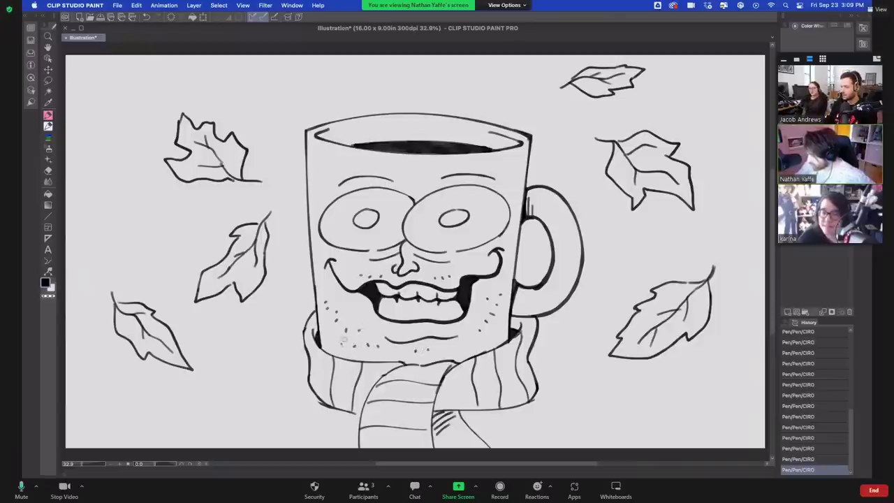
pyautogui.click(474, 344)
pyautogui.click(496, 304)
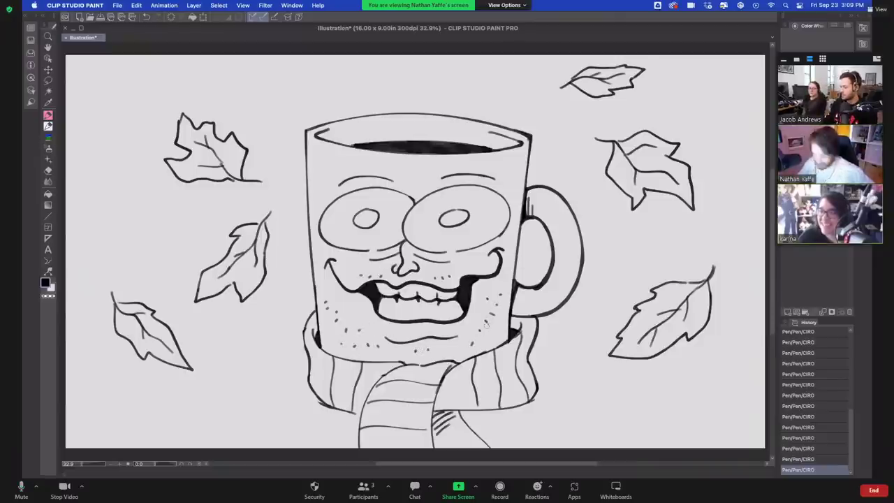
pyautogui.click(486, 322)
pyautogui.press('super+z')
pyautogui.click(473, 340)
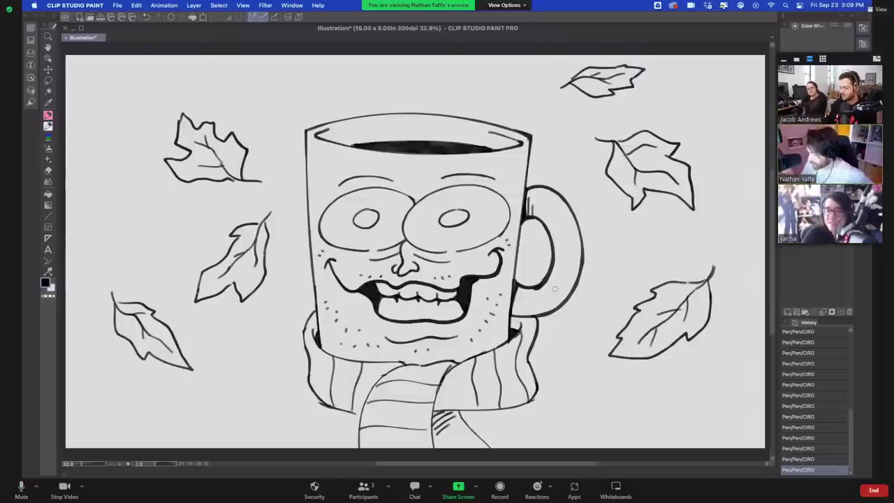
# Draw a small Y-shaped crease between the mug's eyebrows, replacing a first single curved stroke
pyautogui.moveTo(417, 189); pyautogui.dragTo(416, 179)
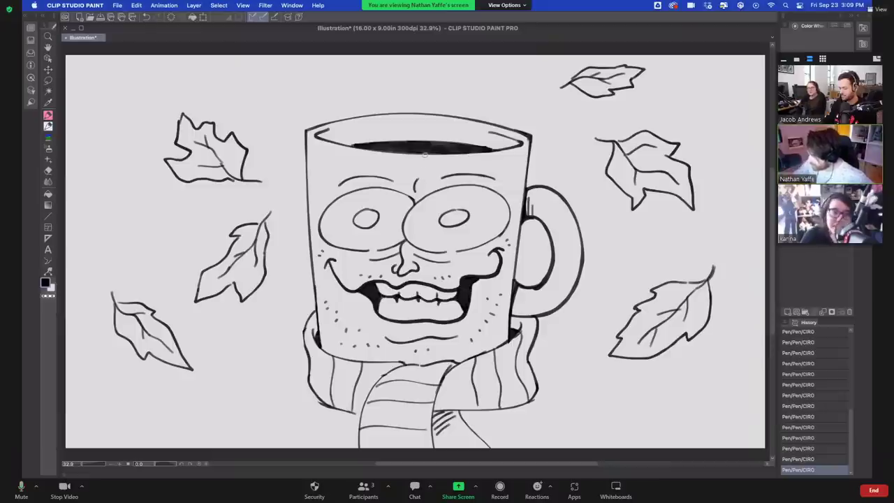
pyautogui.press('super+z')
pyautogui.moveTo(412, 180); pyautogui.dragTo(419, 178)
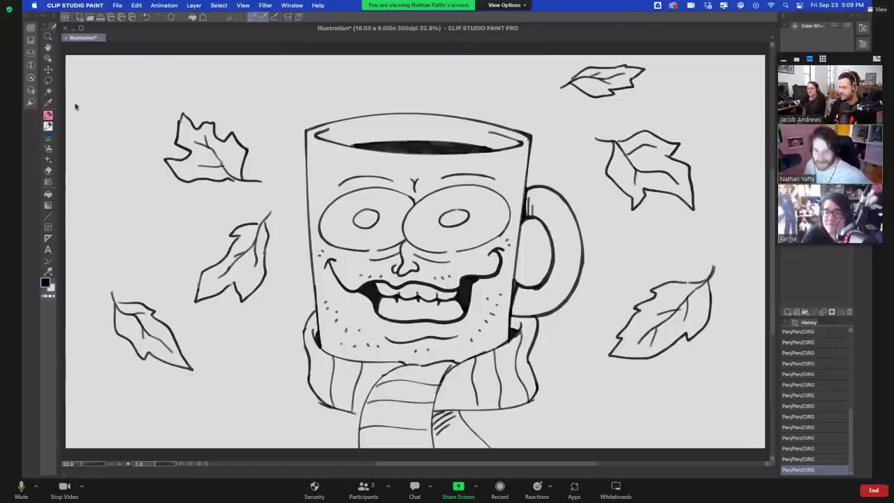
# View the mug drawing without the palettes, and add a new raster layer on the cleared canvas
pyautogui.press('Tab')
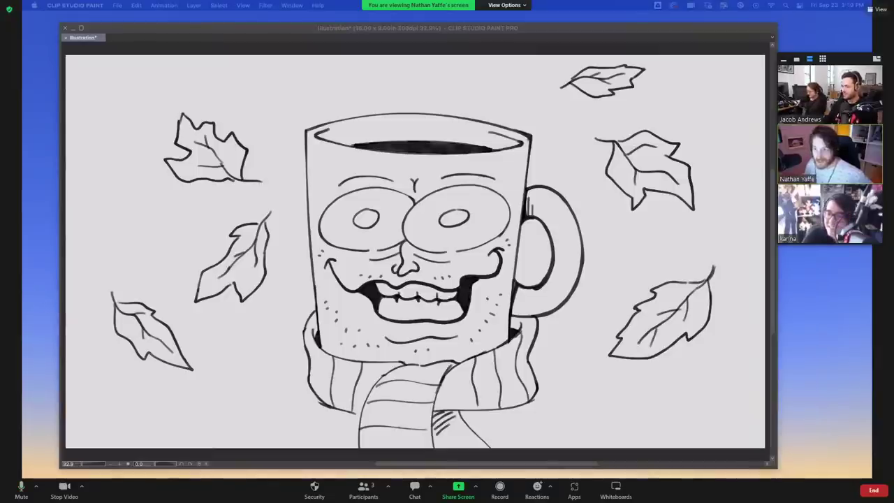
pyautogui.press('Tab')
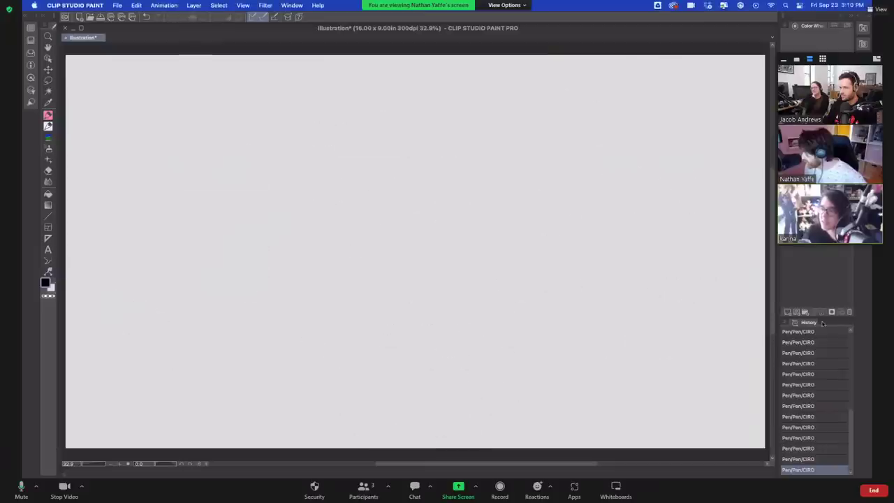
pyautogui.click(787, 312)
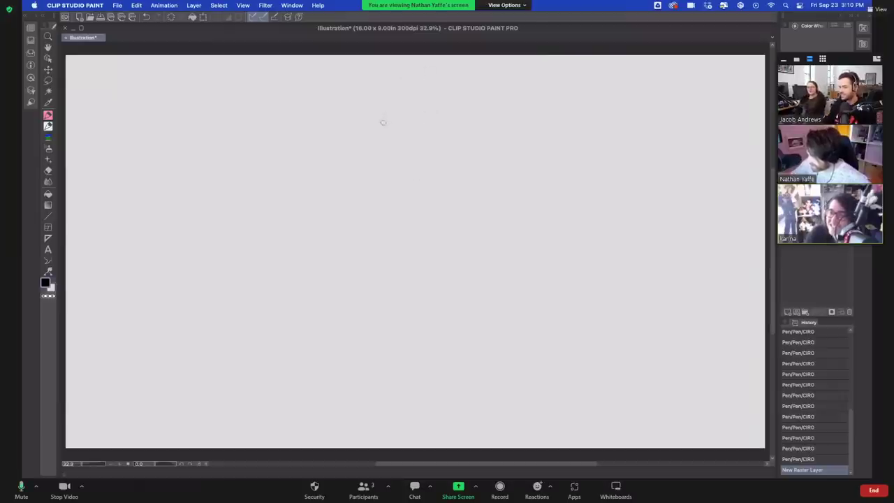
# Sketch a small head in the upper middle of the canvas with separate crown, side and chin lines and an ear on each side
pyautogui.moveTo(376, 119)
pyautogui.mouseDown()
pyautogui.moveTo(427, 125)
pyautogui.moveTo(432, 169)
pyautogui.mouseUp()
pyautogui.moveTo(374, 169); pyautogui.dragTo(424, 175)
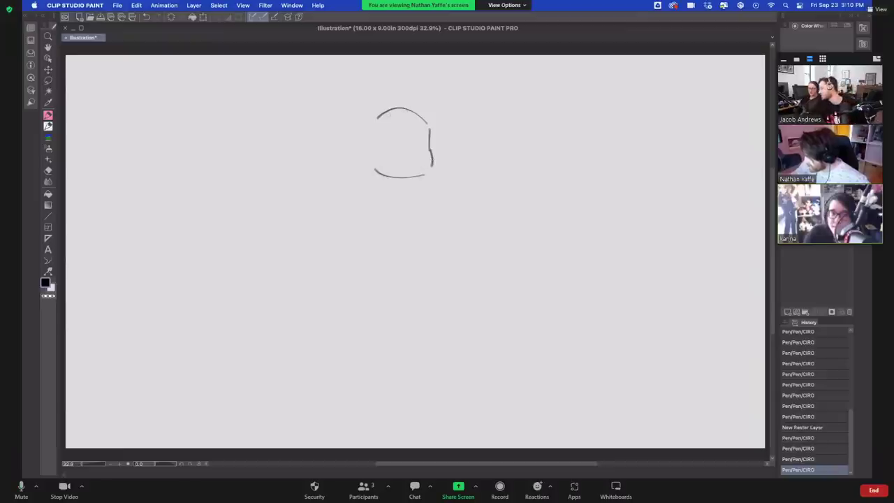
pyautogui.moveTo(373, 137)
pyautogui.mouseDown()
pyautogui.moveTo(372, 160)
pyautogui.moveTo(359, 153)
pyautogui.moveTo(373, 158)
pyautogui.mouseUp()
pyautogui.press('super+z')
pyautogui.press('super+z')
pyautogui.moveTo(363, 145); pyautogui.dragTo(367, 155)
pyautogui.press('super+z')
pyautogui.press('super+z')
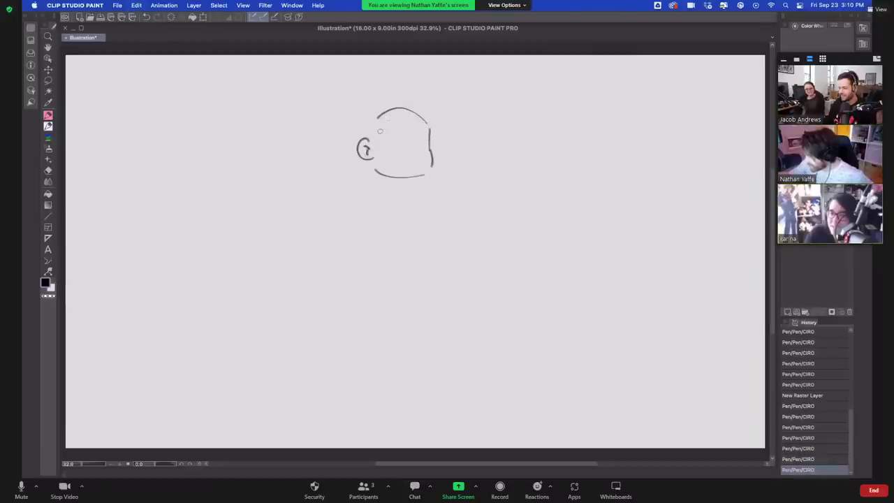
pyautogui.moveTo(430, 145)
pyautogui.mouseDown()
pyautogui.moveTo(439, 146)
pyautogui.moveTo(433, 165)
pyautogui.mouseUp()
pyautogui.press('super+z')
pyautogui.press('super+z')
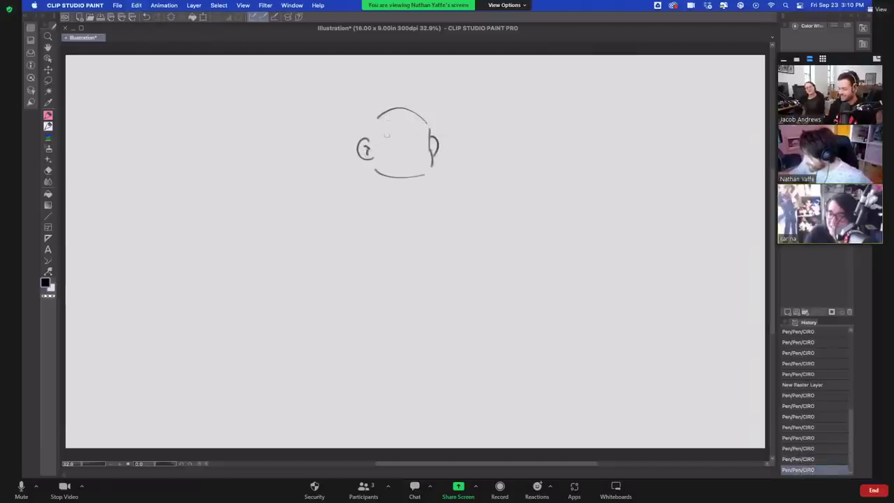
# Draw round, half-lidded eyes on the head, undoing strokes that miss
pyautogui.moveTo(379, 145)
pyautogui.mouseDown()
pyautogui.moveTo(429, 138)
pyautogui.moveTo(427, 148)
pyautogui.moveTo(396, 152)
pyautogui.moveTo(432, 139)
pyautogui.moveTo(394, 146)
pyautogui.mouseUp()
pyautogui.press('super+z')
pyautogui.press('super+z')
pyautogui.press('super+z')
pyautogui.press('super+z')
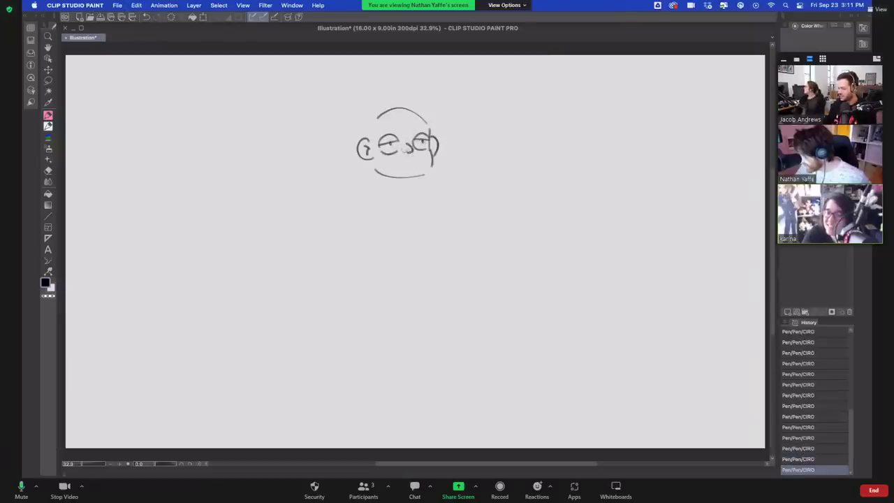
# Draw a round nose, a wavy smiling mouth and a pointed hair parting above the eyes, undoing unwanted strokes
pyautogui.press('super+z')
pyautogui.moveTo(402, 149)
pyautogui.mouseDown()
pyautogui.moveTo(428, 157)
pyautogui.moveTo(399, 120)
pyautogui.moveTo(399, 139)
pyautogui.moveTo(410, 109)
pyautogui.moveTo(412, 133)
pyautogui.mouseUp()
pyautogui.press('super+z')
pyautogui.press('super+z')
pyautogui.press('super+z')
pyautogui.press('super+z')
pyautogui.press('super+z')
pyautogui.press('super+z')
pyautogui.press('super+z')
pyautogui.press('super+z')
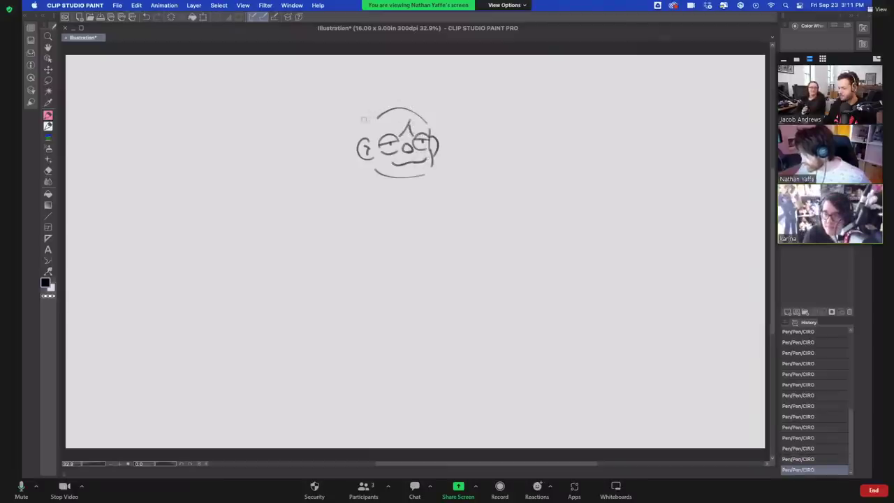
# Sketch long wavy hair falling outside the left ear and along the cheek, undoing misplaced strands
pyautogui.moveTo(364, 118)
pyautogui.mouseDown()
pyautogui.moveTo(351, 148)
pyautogui.moveTo(358, 110)
pyautogui.moveTo(347, 153)
pyautogui.moveTo(332, 158)
pyautogui.moveTo(340, 156)
pyautogui.moveTo(339, 184)
pyautogui.mouseUp()
pyautogui.press('super+z')
pyautogui.press('super+z')
pyautogui.press('super+z')
pyautogui.moveTo(379, 170); pyautogui.dragTo(375, 204)
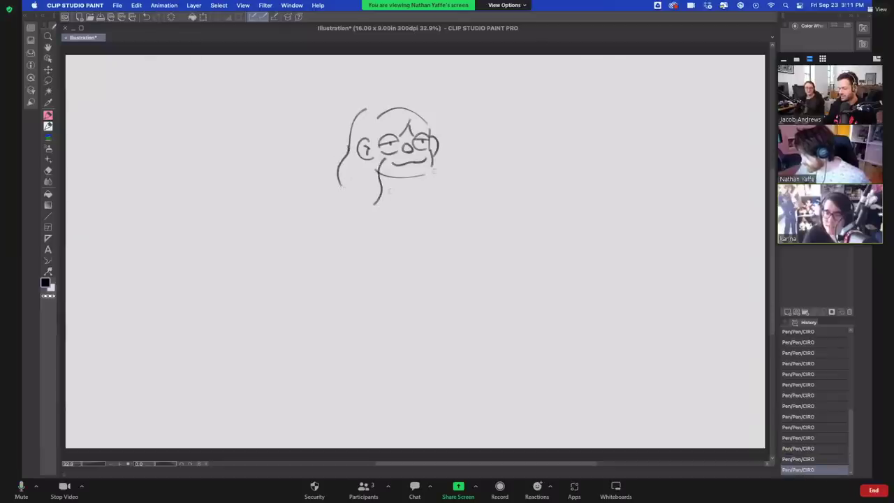
pyautogui.press('super+z')
pyautogui.moveTo(378, 153); pyautogui.dragTo(374, 166)
pyautogui.press('super+z')
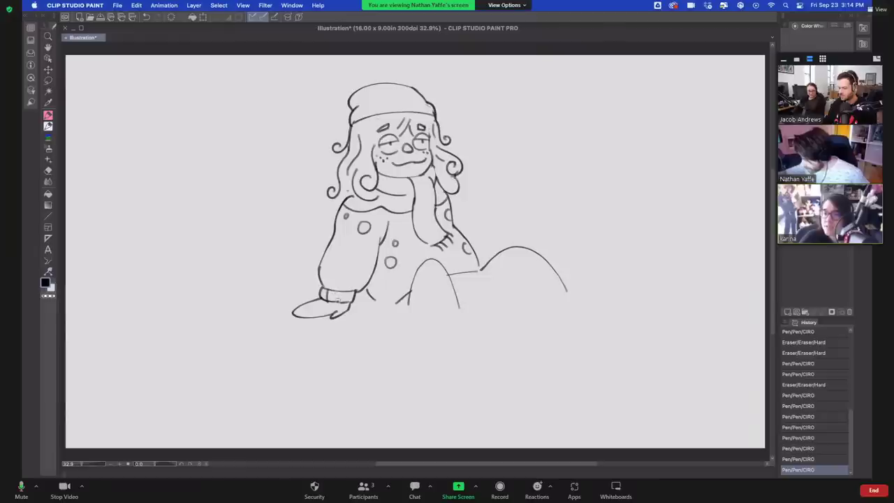
# Add detail lines to the sweater cuff and hand, and a single crease line across the beanie
pyautogui.moveTo(337, 300)
pyautogui.mouseDown()
pyautogui.moveTo(305, 317)
pyautogui.moveTo(321, 303)
pyautogui.mouseUp()
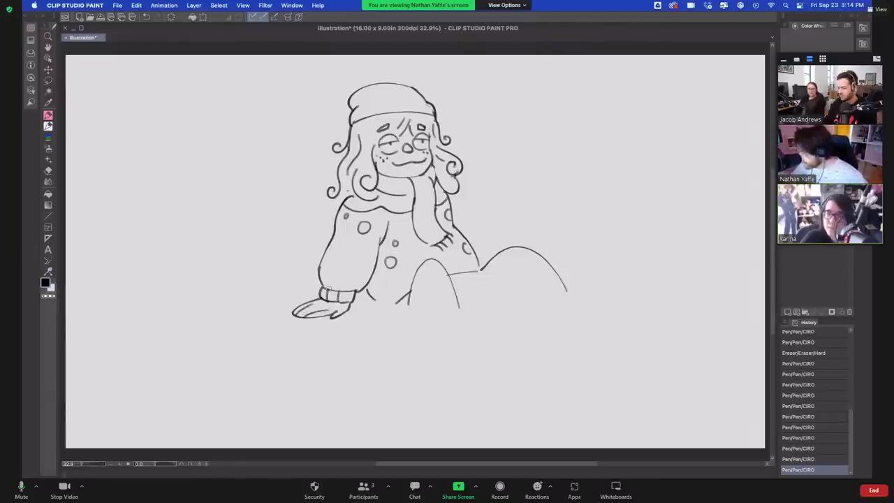
pyautogui.moveTo(383, 100)
pyautogui.mouseDown()
pyautogui.moveTo(394, 59)
pyautogui.moveTo(403, 92)
pyautogui.mouseUp()
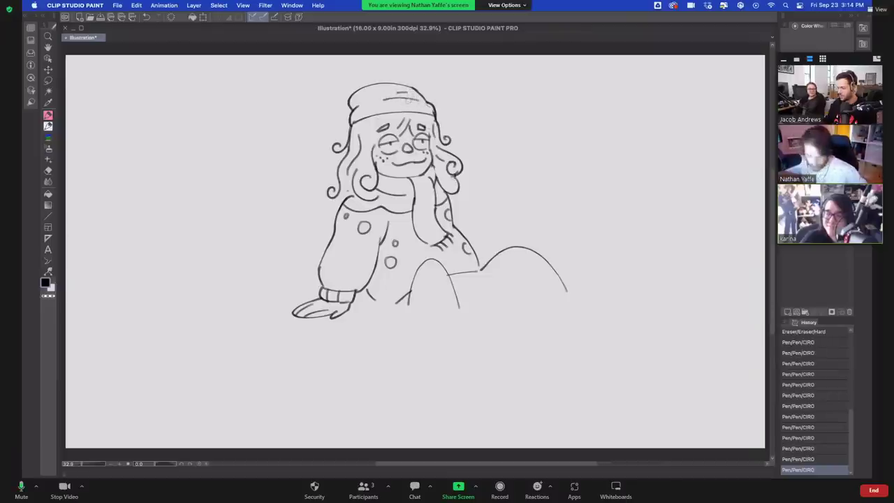
pyautogui.hotkey('ctrl', 'z')
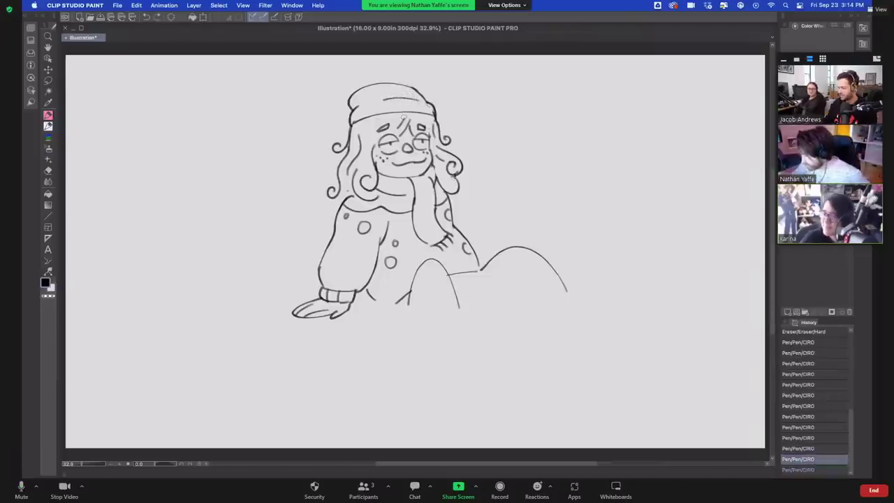
# Draw the scarf's outer edge curving up from the left shoulder to the hair, and clean up the overlapping lines
pyautogui.moveTo(336, 221); pyautogui.dragTo(356, 183)
pyautogui.press('super+z')
pyautogui.moveTo(337, 221)
pyautogui.mouseDown()
pyautogui.moveTo(357, 181)
pyautogui.moveTo(337, 218)
pyautogui.moveTo(341, 210)
pyautogui.mouseUp()
pyautogui.moveTo(345, 203)
pyautogui.mouseDown()
pyautogui.moveTo(337, 222)
pyautogui.moveTo(339, 206)
pyautogui.mouseUp()
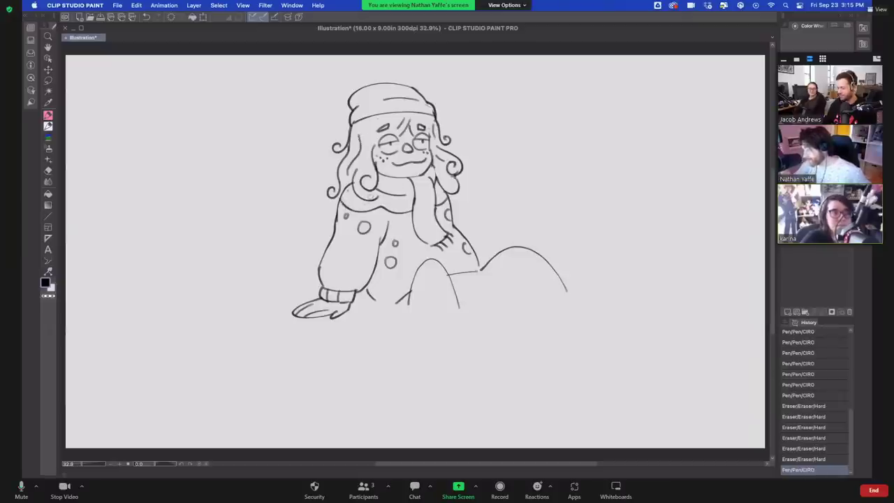
# Round out the right eye's outer edge and rework the upper hair curls on both sides of the head
pyautogui.moveTo(430, 139)
pyautogui.mouseDown()
pyautogui.moveTo(427, 149)
pyautogui.moveTo(433, 128)
pyautogui.moveTo(437, 137)
pyautogui.mouseUp()
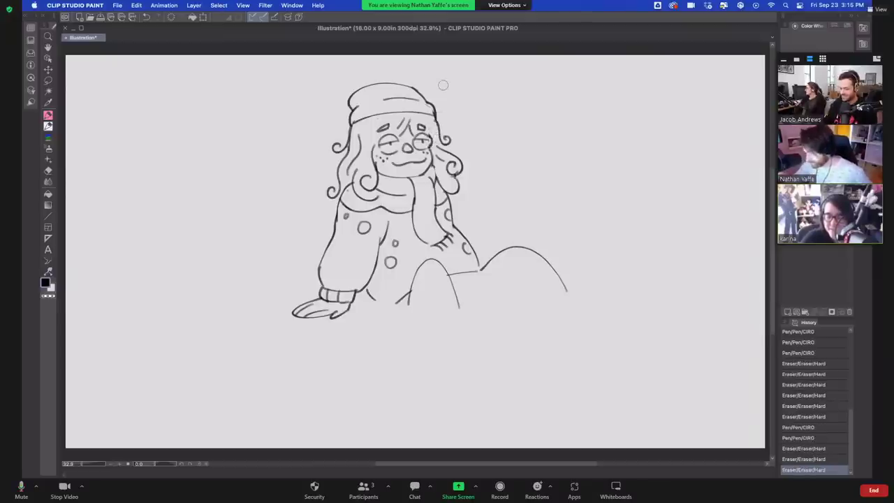
pyautogui.moveTo(430, 140)
pyautogui.mouseDown()
pyautogui.moveTo(428, 147)
pyautogui.moveTo(427, 132)
pyautogui.moveTo(436, 130)
pyautogui.moveTo(456, 143)
pyautogui.moveTo(455, 152)
pyautogui.mouseUp()
pyautogui.press('super+z')
pyautogui.press('super+z')
pyautogui.moveTo(336, 146)
pyautogui.mouseDown()
pyautogui.moveTo(332, 157)
pyautogui.moveTo(352, 140)
pyautogui.moveTo(342, 158)
pyautogui.mouseUp()
pyautogui.press('super+z')
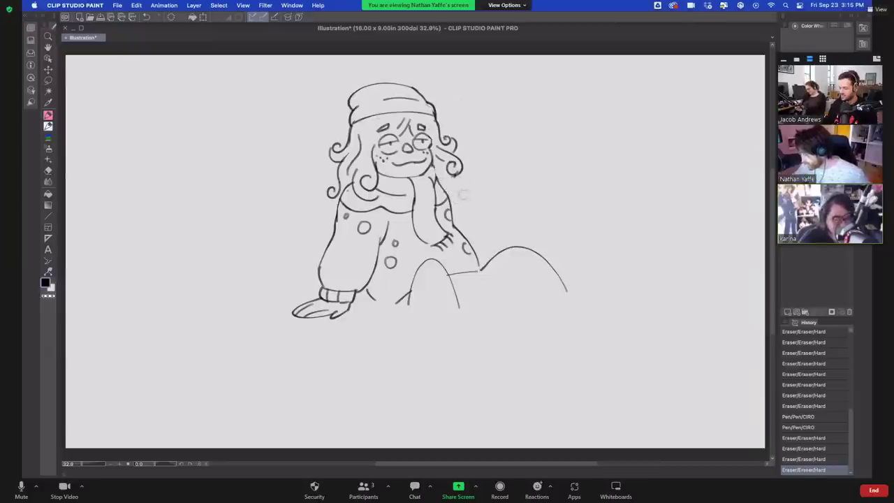
# Clean up below the right-hand curls and sketch a bent arm reaching outward and up from the right shoulder
pyautogui.click(463, 195)
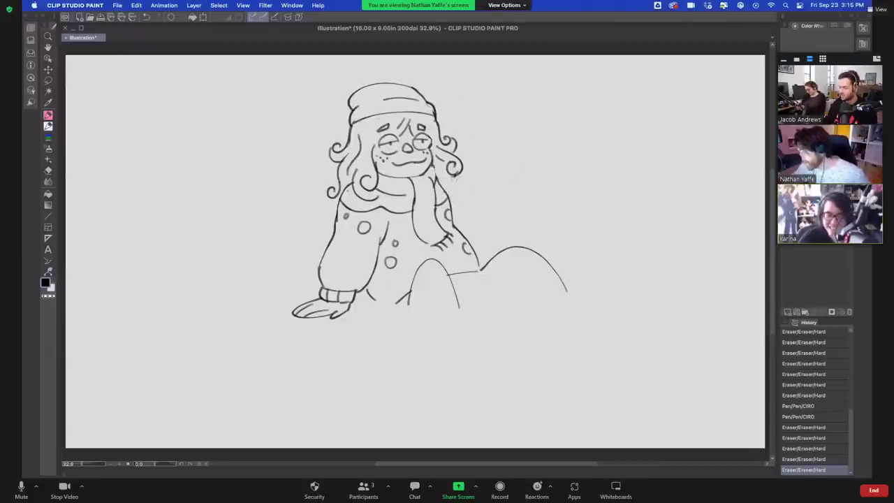
pyautogui.moveTo(437, 177); pyautogui.dragTo(471, 210)
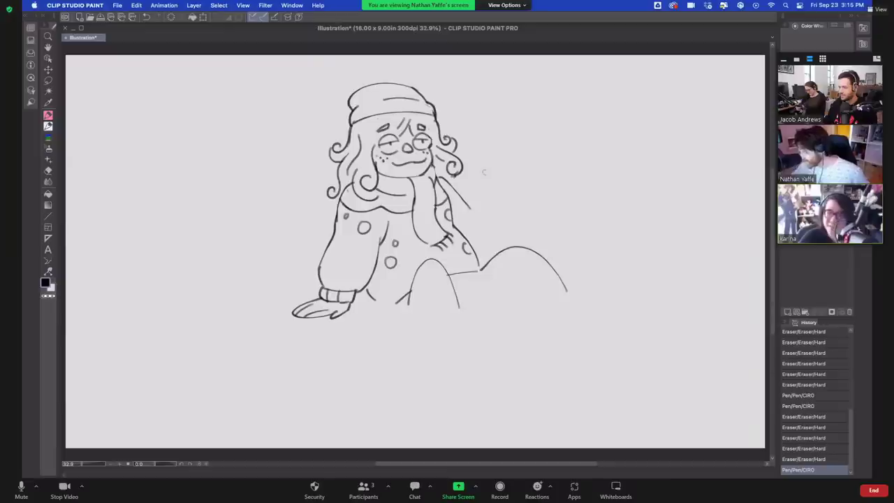
pyautogui.moveTo(481, 179); pyautogui.dragTo(467, 207)
pyautogui.moveTo(515, 194); pyautogui.dragTo(493, 235)
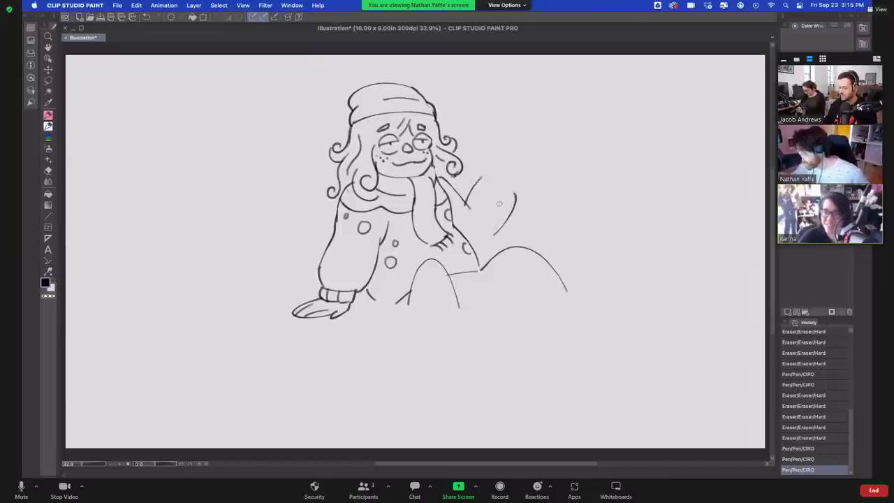
# Sketch a wide lower leg and a pointed foot below each raised knee, redrawing the first foot's sole
pyautogui.moveTo(419, 334)
pyautogui.mouseDown()
pyautogui.moveTo(434, 297)
pyautogui.moveTo(475, 300)
pyautogui.mouseUp()
pyautogui.moveTo(479, 302); pyautogui.dragTo(479, 328)
pyautogui.moveTo(435, 353); pyautogui.dragTo(483, 335)
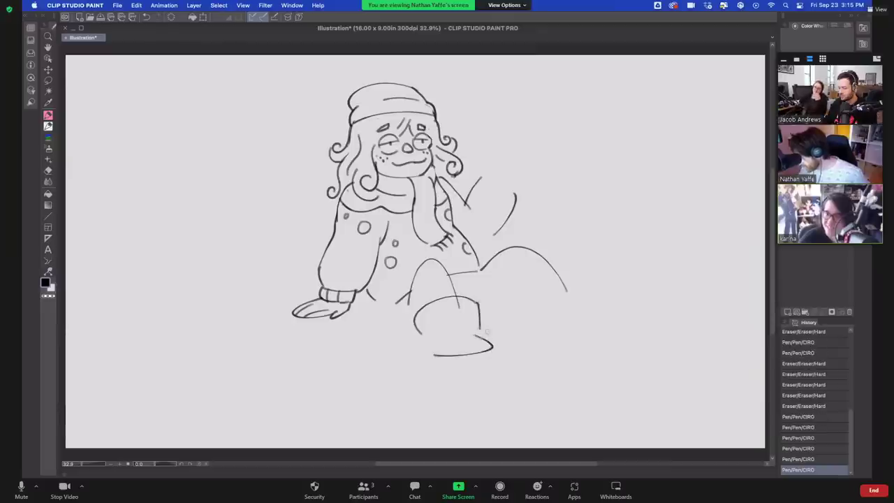
pyautogui.press('super+z')
pyautogui.moveTo(434, 352)
pyautogui.mouseDown()
pyautogui.moveTo(483, 344)
pyautogui.moveTo(488, 353)
pyautogui.mouseUp()
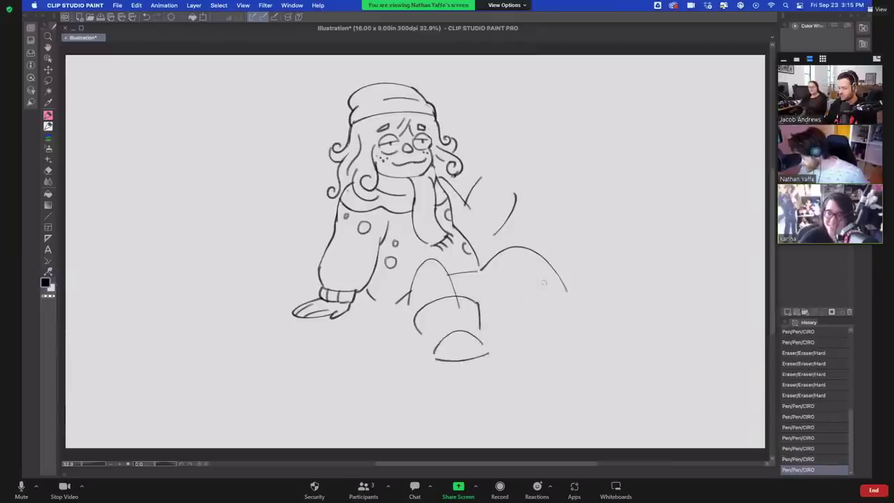
pyautogui.moveTo(524, 296)
pyautogui.mouseDown()
pyautogui.moveTo(576, 274)
pyautogui.moveTo(582, 308)
pyautogui.mouseUp()
pyautogui.moveTo(523, 297)
pyautogui.mouseDown()
pyautogui.moveTo(561, 334)
pyautogui.moveTo(605, 326)
pyautogui.moveTo(579, 310)
pyautogui.mouseUp()
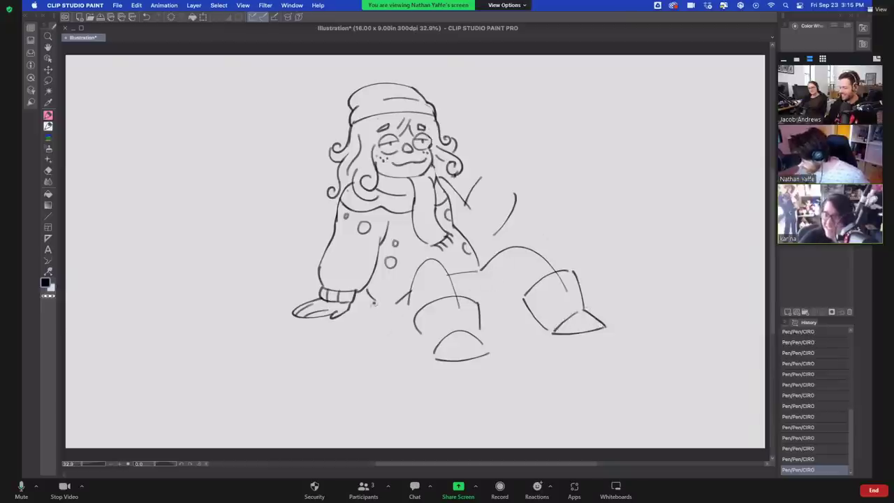
# Sketch a rounded seat below the sweater, between the planted hand and the nearer leg
pyautogui.moveTo(374, 301); pyautogui.dragTo(409, 329)
pyautogui.moveTo(407, 294); pyautogui.dragTo(409, 327)
pyautogui.press('super+z')
pyautogui.press('super+z')
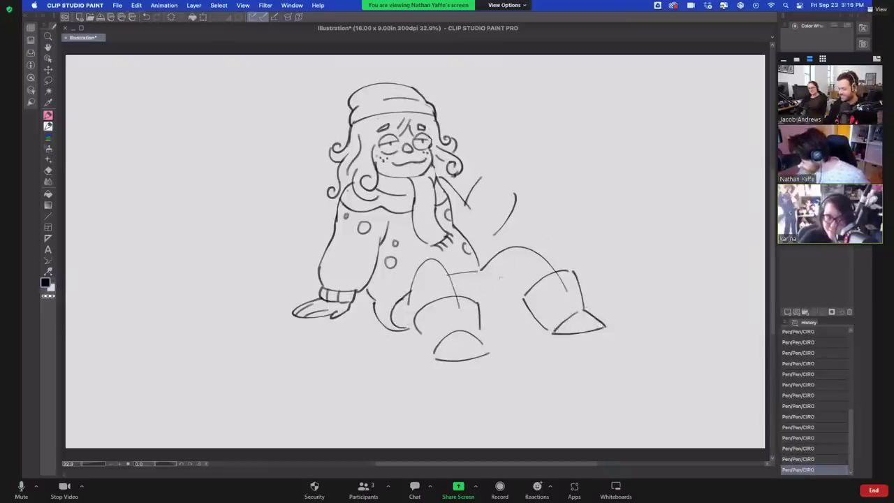
# Draw the underside of the far thigh down to the boot, and redraw the nearer leg's inner line above its boot
pyautogui.moveTo(479, 292)
pyautogui.mouseDown()
pyautogui.moveTo(519, 269)
pyautogui.moveTo(534, 287)
pyautogui.moveTo(528, 279)
pyautogui.moveTo(565, 289)
pyautogui.mouseUp()
pyautogui.press('super+z')
pyautogui.press('super+z')
pyautogui.moveTo(458, 305)
pyautogui.mouseDown()
pyautogui.moveTo(465, 313)
pyautogui.moveTo(430, 275)
pyautogui.mouseUp()
pyautogui.press('super+z')
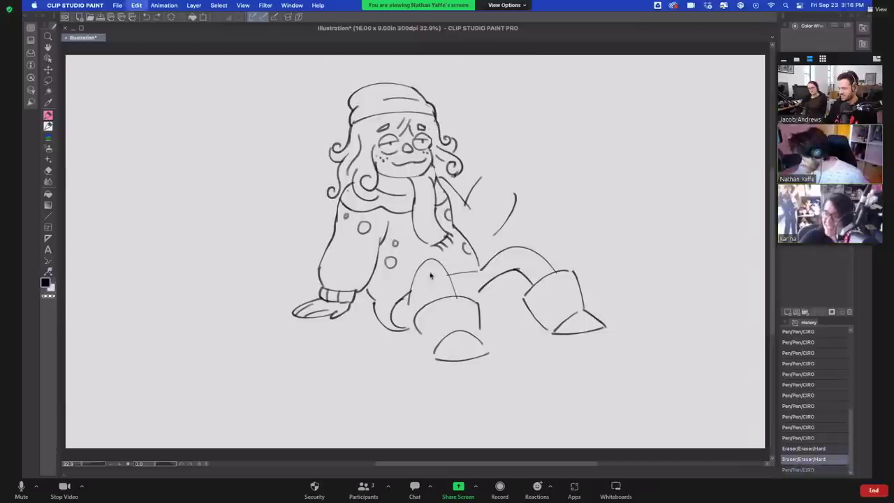
pyautogui.press('super+z')
pyautogui.moveTo(422, 307); pyautogui.dragTo(427, 271)
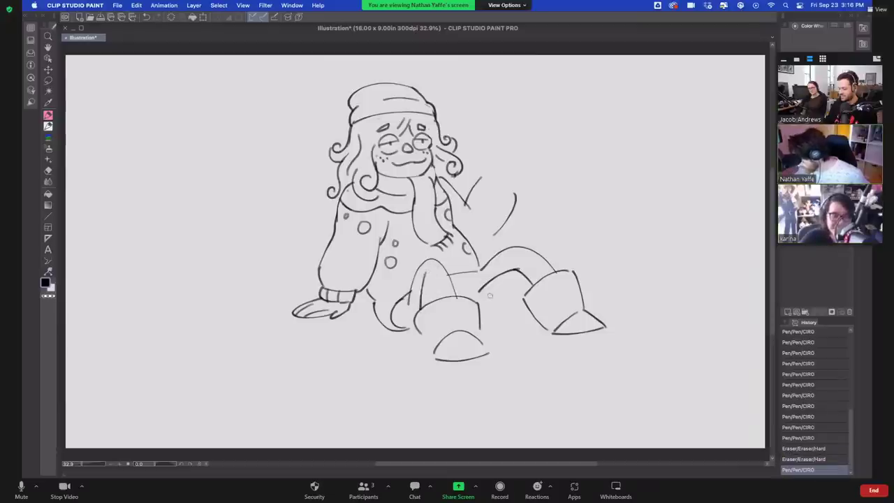
pyautogui.moveTo(487, 284); pyautogui.dragTo(481, 310)
pyautogui.press('super+z')
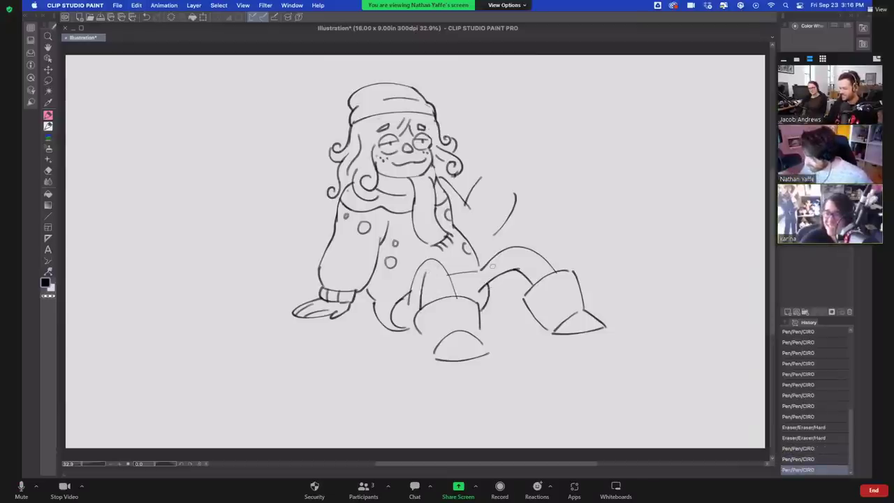
pyautogui.hotkey('ctrl', 'z')
pyautogui.hotkey('ctrl', 'z')
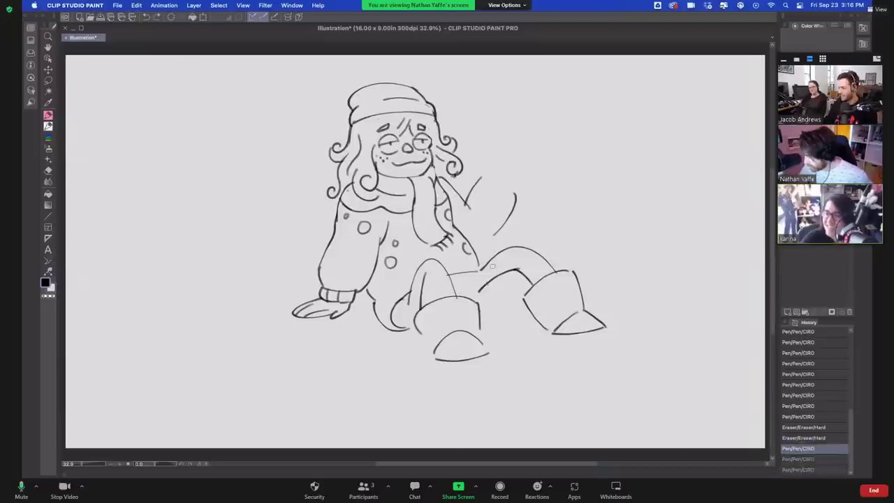
# Erase the seat and hem lines around the thighs, and move both legs up and closer to the torso
pyautogui.moveTo(415, 279)
pyautogui.mouseDown()
pyautogui.moveTo(409, 302)
pyautogui.moveTo(405, 292)
pyautogui.moveTo(383, 326)
pyautogui.moveTo(402, 325)
pyautogui.moveTo(374, 294)
pyautogui.moveTo(402, 283)
pyautogui.mouseUp()
pyautogui.moveTo(453, 270)
pyautogui.mouseDown()
pyautogui.moveTo(475, 268)
pyautogui.moveTo(469, 274)
pyautogui.moveTo(484, 247)
pyautogui.moveTo(403, 357)
pyautogui.moveTo(498, 400)
pyautogui.moveTo(644, 303)
pyautogui.moveTo(539, 227)
pyautogui.moveTo(472, 267)
pyautogui.mouseUp()
pyautogui.click(48, 81)
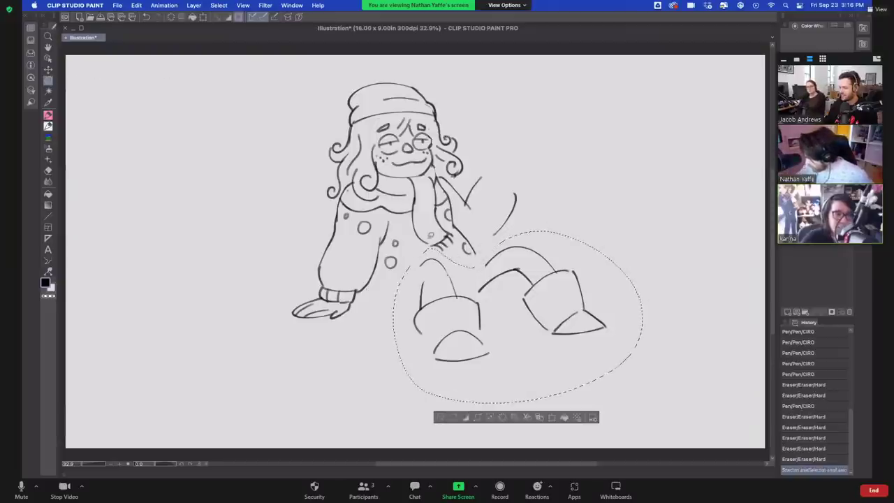
pyautogui.click(48, 69)
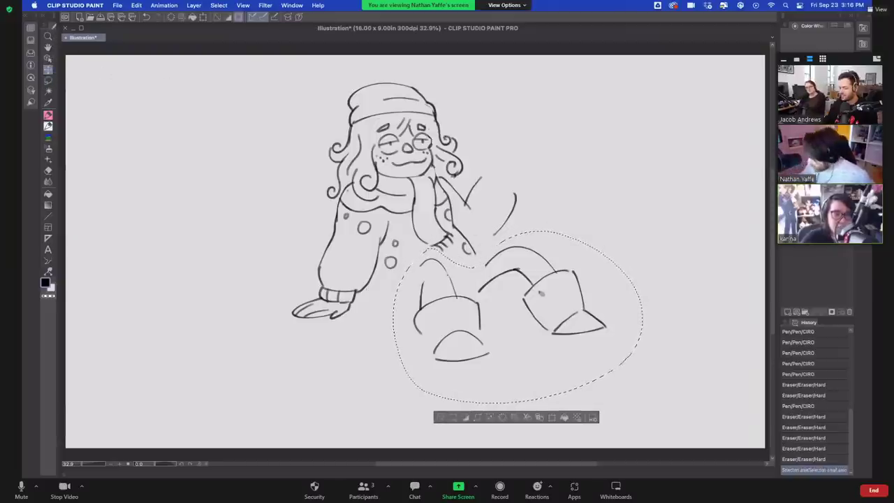
pyautogui.moveTo(542, 289)
pyautogui.mouseDown()
pyautogui.moveTo(528, 285)
pyautogui.moveTo(543, 291)
pyautogui.mouseUp()
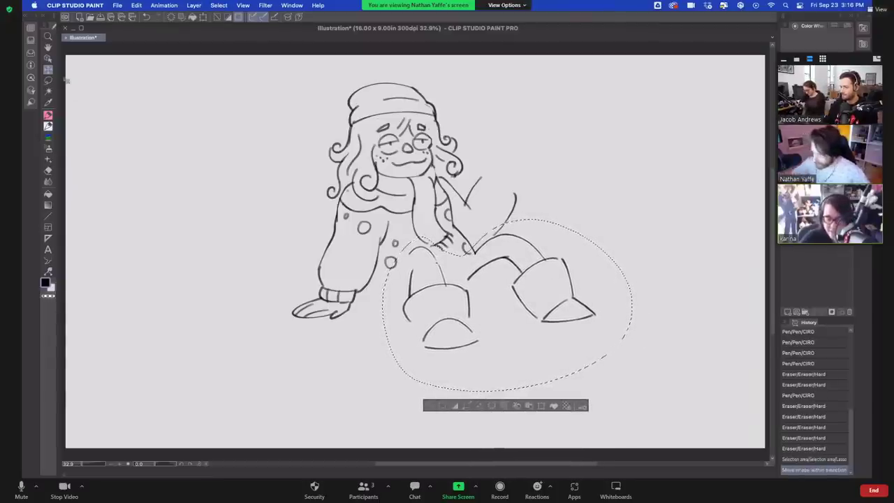
pyautogui.click(48, 80)
pyautogui.press('super+d')
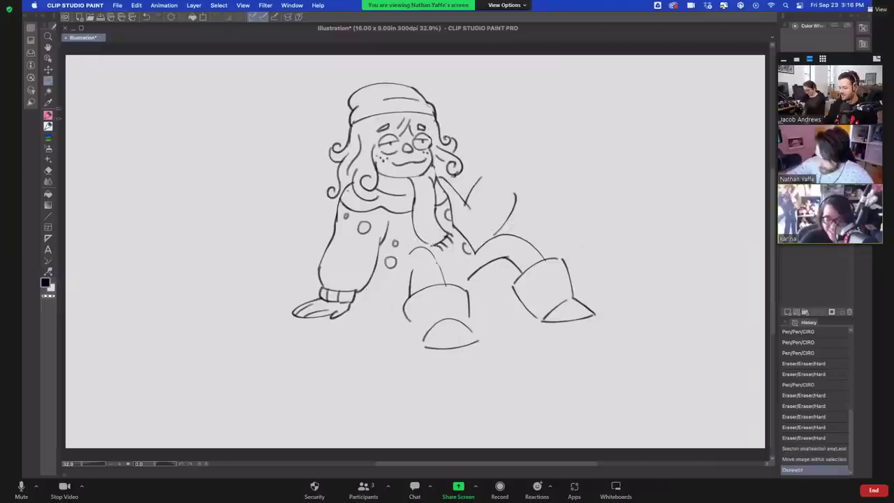
# Redraw the nearer thigh's outer line from the top of the knee down beside the boot
pyautogui.click(48, 126)
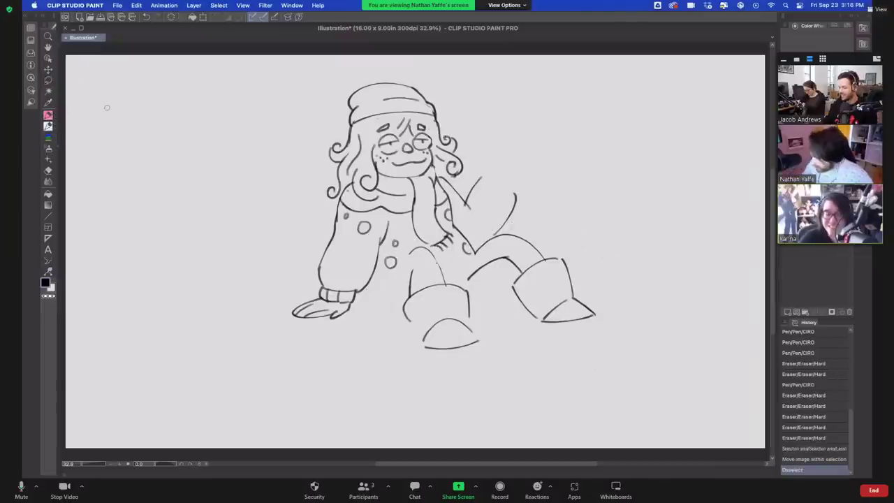
pyautogui.moveTo(411, 250); pyautogui.dragTo(397, 302)
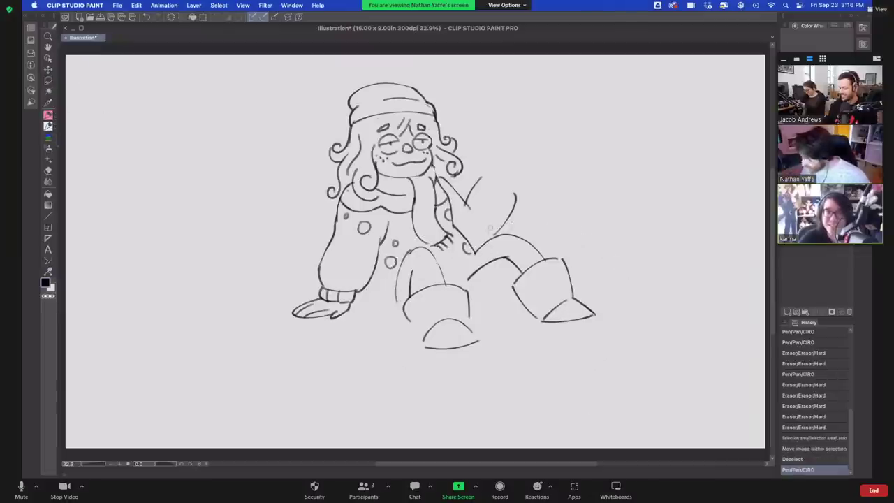
pyautogui.hotkey('ctrl', 'z')
pyautogui.moveTo(410, 248)
pyautogui.mouseDown()
pyautogui.moveTo(394, 292)
pyautogui.moveTo(359, 295)
pyautogui.moveTo(376, 312)
pyautogui.moveTo(398, 303)
pyautogui.moveTo(375, 296)
pyautogui.moveTo(404, 309)
pyautogui.mouseUp()
pyautogui.hotkey('ctrl', 'z')
pyautogui.press('super+z')
# Draw the rounded seat beneath the thighs, and connect the far thigh to the body with a hem line across the lap
pyautogui.moveTo(481, 266)
pyautogui.mouseDown()
pyautogui.moveTo(486, 281)
pyautogui.moveTo(470, 297)
pyautogui.moveTo(477, 254)
pyautogui.moveTo(459, 264)
pyautogui.moveTo(483, 244)
pyautogui.mouseUp()
pyautogui.press('super+z')
pyautogui.press('super+z')
pyautogui.press('super+z')
pyautogui.press('super+z')
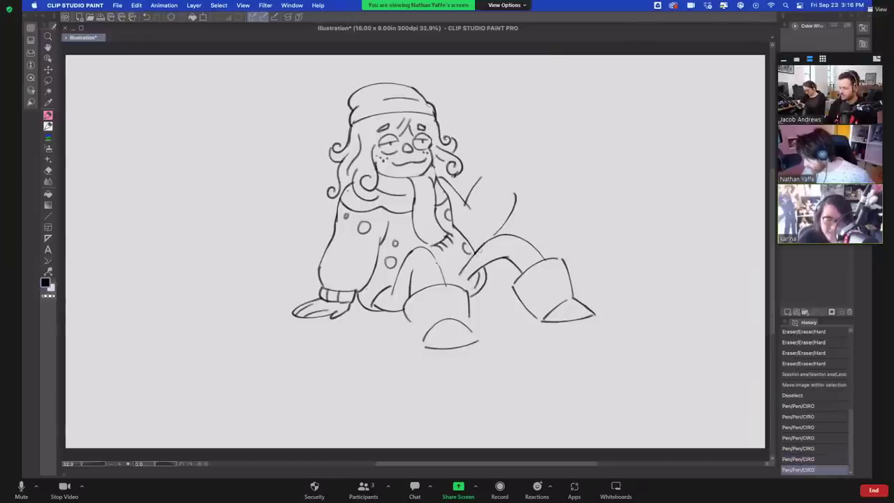
pyautogui.press('super+z')
pyautogui.moveTo(457, 275)
pyautogui.mouseDown()
pyautogui.moveTo(475, 253)
pyautogui.moveTo(457, 266)
pyautogui.moveTo(464, 265)
pyautogui.mouseUp()
pyautogui.press('super+z')
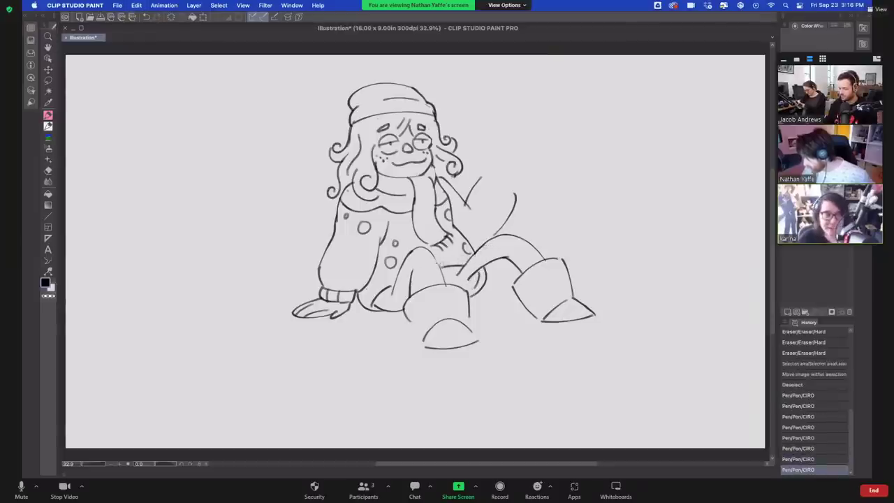
# Add a ribbed hem band to the sweater's bottom on both sides of the nearer leg
pyautogui.moveTo(363, 303); pyautogui.dragTo(397, 277)
pyautogui.press('super+z')
pyautogui.moveTo(363, 302)
pyautogui.mouseDown()
pyautogui.moveTo(397, 276)
pyautogui.moveTo(359, 299)
pyautogui.moveTo(389, 275)
pyautogui.moveTo(385, 286)
pyautogui.moveTo(395, 282)
pyautogui.mouseUp()
pyautogui.press('super+z')
pyautogui.press('super+z')
pyautogui.press('super+z')
pyautogui.press('e')
pyautogui.press('super+z')
pyautogui.press('super+z')
pyautogui.moveTo(446, 258)
pyautogui.mouseDown()
pyautogui.moveTo(469, 258)
pyautogui.moveTo(485, 274)
pyautogui.moveTo(477, 284)
pyautogui.mouseUp()
pyautogui.press('super+z')
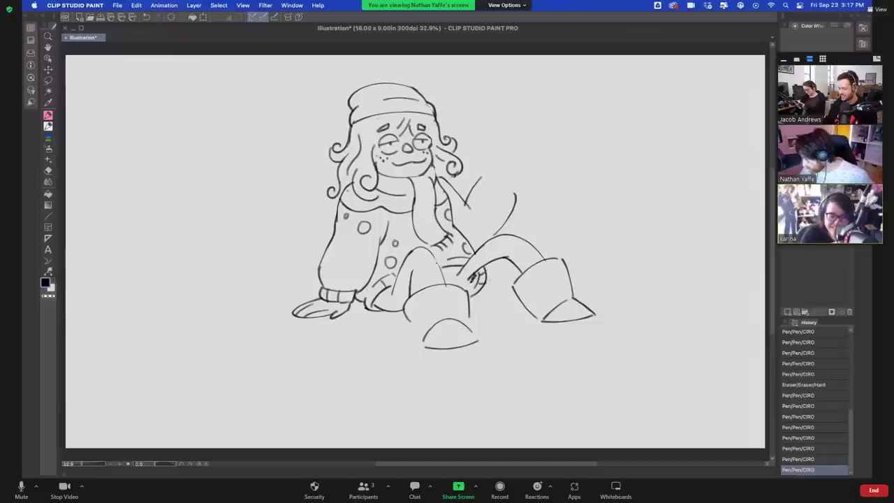
pyautogui.press('super+z')
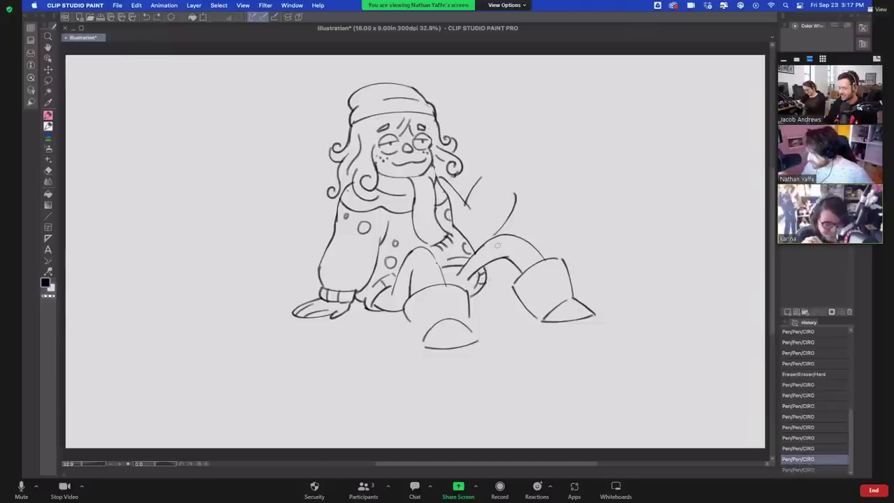
pyautogui.moveTo(493, 173); pyautogui.dragTo(521, 179)
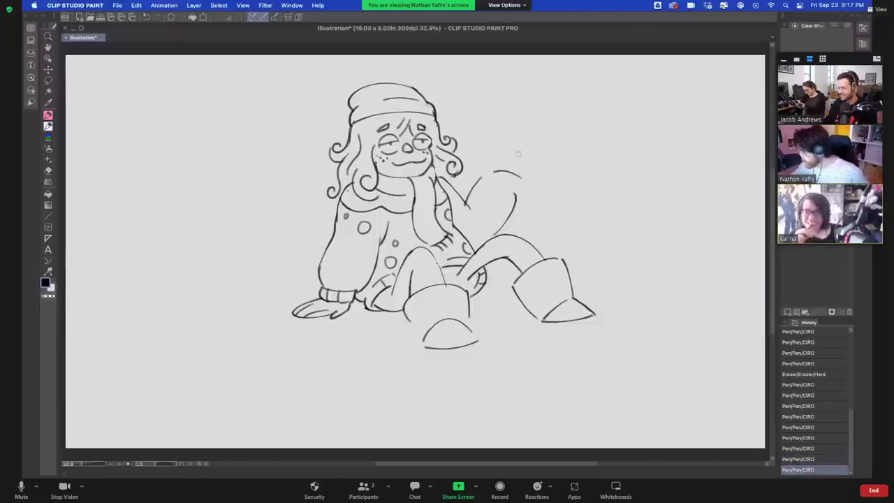
pyautogui.press('super+z')
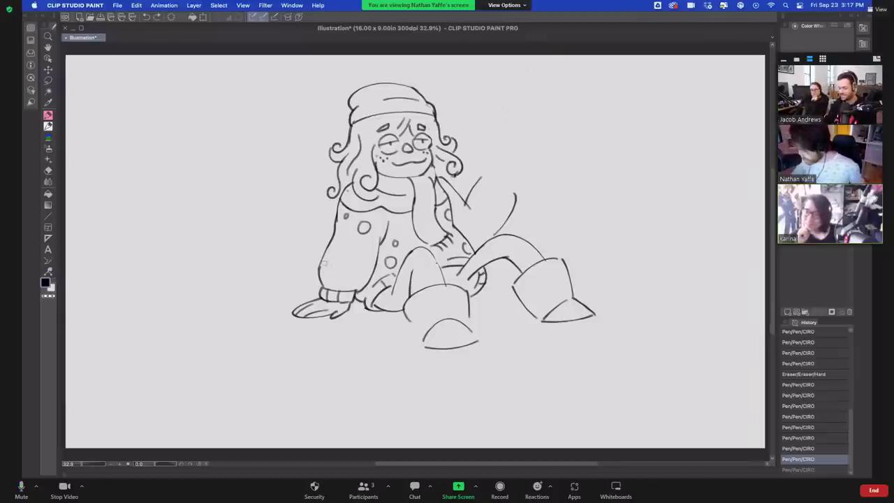
pyautogui.moveTo(328, 258)
pyautogui.mouseDown()
pyautogui.moveTo(331, 267)
pyautogui.moveTo(340, 242)
pyautogui.mouseUp()
pyautogui.press('super+z')
pyautogui.moveTo(357, 277); pyautogui.dragTo(359, 264)
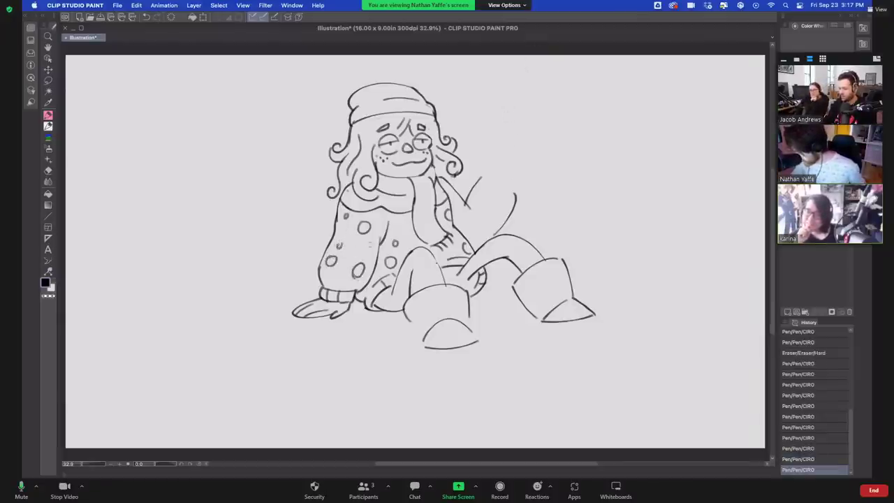
pyautogui.press('super+z')
pyautogui.press('super+z')
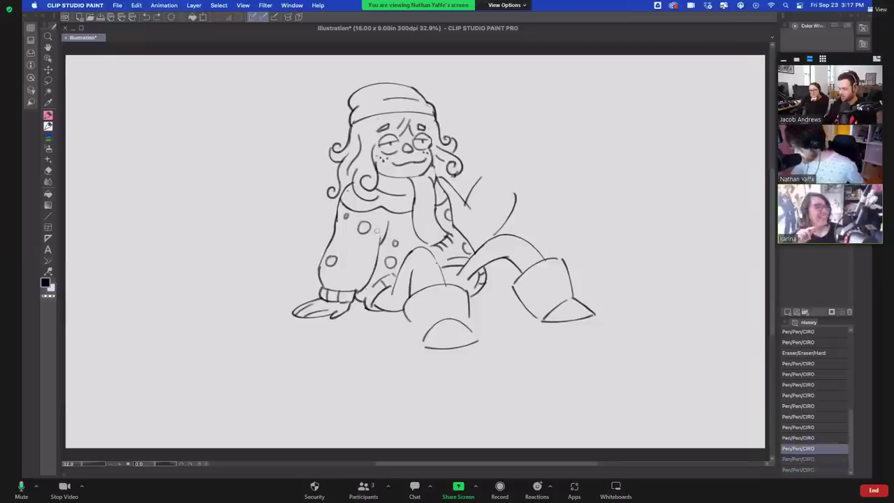
pyautogui.press('super+z')
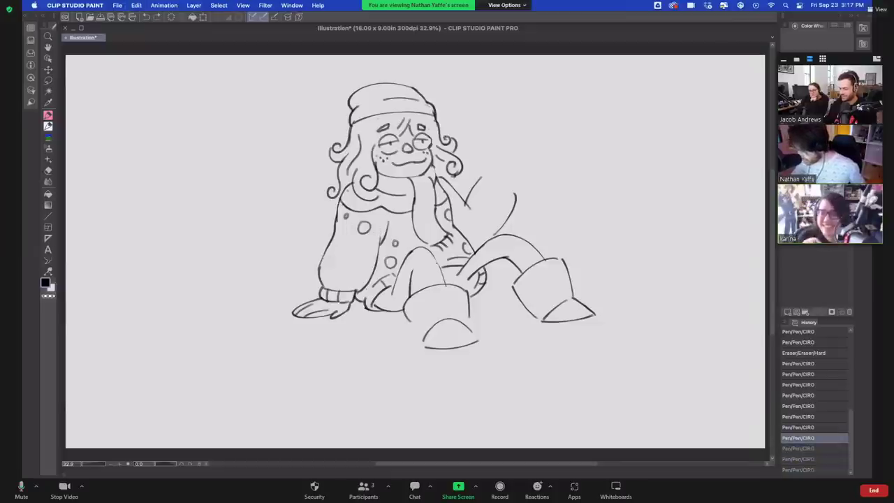
# Draw wavy stripes across the lower part of both sweater sleeves
pyautogui.moveTo(323, 249); pyautogui.dragTo(346, 289)
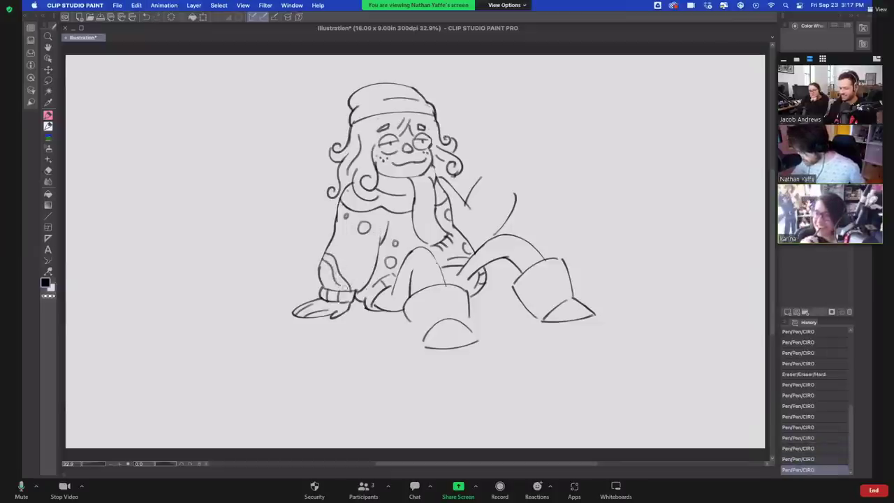
pyautogui.moveTo(319, 262); pyautogui.dragTo(332, 289)
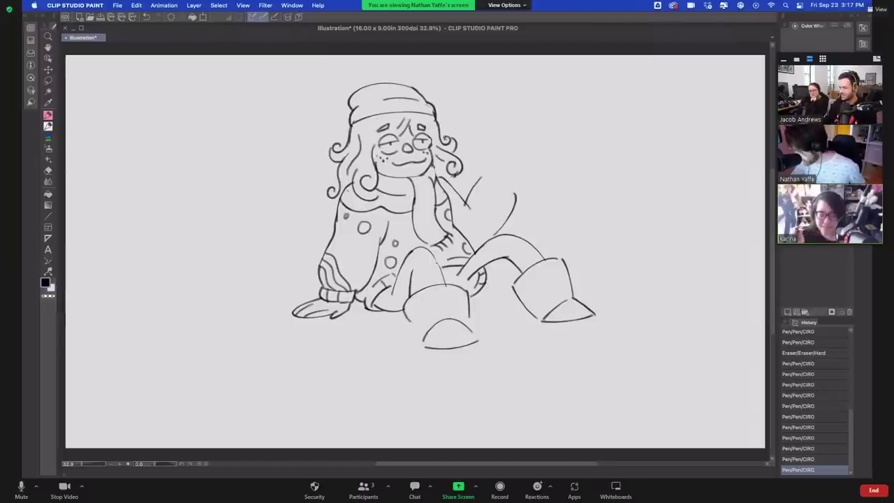
pyautogui.moveTo(487, 174)
pyautogui.mouseDown()
pyautogui.moveTo(517, 187)
pyautogui.moveTo(504, 218)
pyautogui.moveTo(495, 186)
pyautogui.moveTo(512, 211)
pyautogui.moveTo(515, 196)
pyautogui.mouseUp()
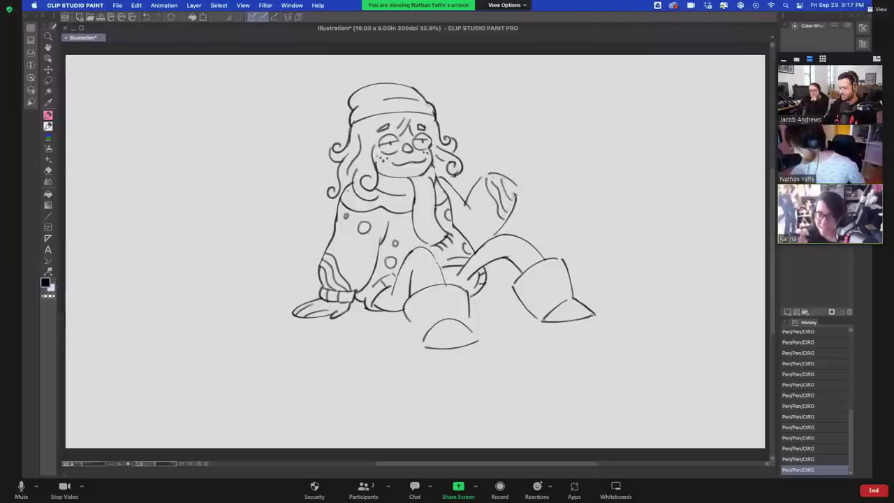
# Rework the lower hair curls resting on the scarf and shoulders, erasing the old lines beneath them
pyautogui.moveTo(453, 175)
pyautogui.mouseDown()
pyautogui.moveTo(459, 193)
pyautogui.moveTo(433, 168)
pyautogui.mouseUp()
pyautogui.press('e')
pyautogui.moveTo(359, 194)
pyautogui.mouseDown()
pyautogui.moveTo(354, 174)
pyautogui.moveTo(340, 198)
pyautogui.moveTo(356, 183)
pyautogui.moveTo(379, 189)
pyautogui.moveTo(365, 176)
pyautogui.moveTo(368, 184)
pyautogui.moveTo(377, 165)
pyautogui.mouseUp()
pyautogui.press('p')
pyautogui.press('super+z')
pyautogui.press('super+z')
pyautogui.press('super+z')
pyautogui.press('e')
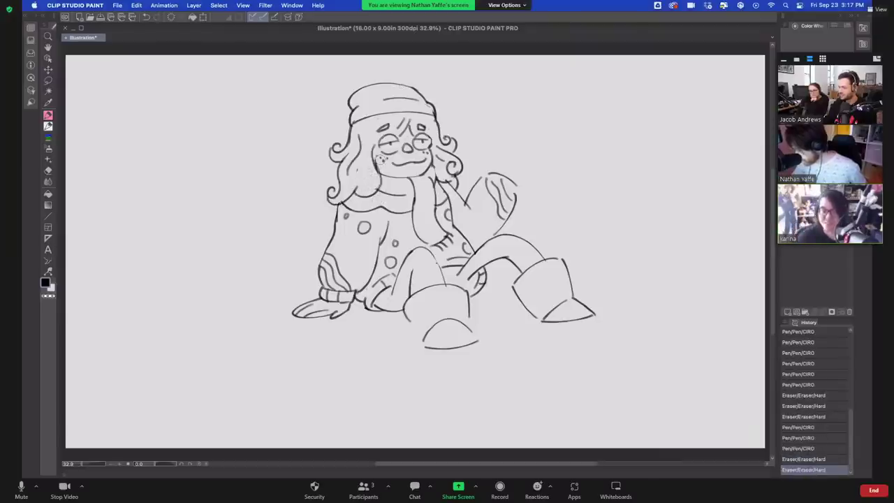
pyautogui.moveTo(355, 197); pyautogui.dragTo(364, 186)
pyautogui.press('super+z')
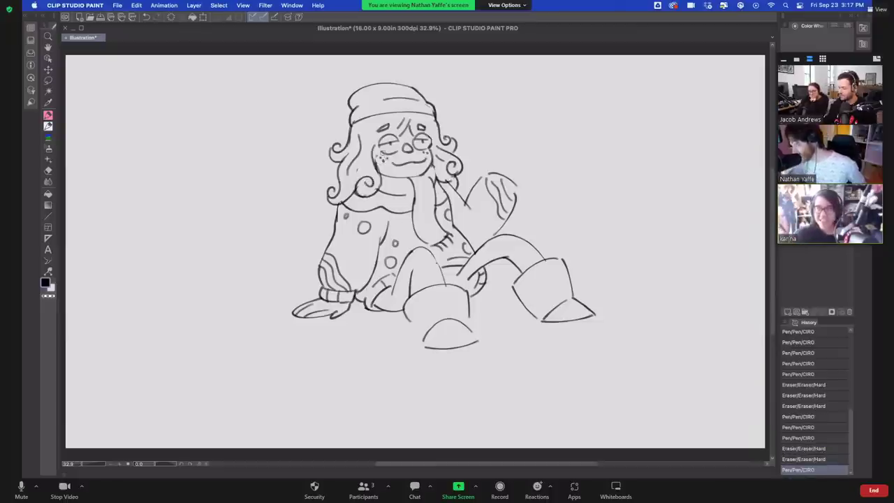
# Erase the top edge of the raised sleeve and touch up the planted arm's cuff
pyautogui.moveTo(487, 179); pyautogui.dragTo(508, 178)
pyautogui.press('p')
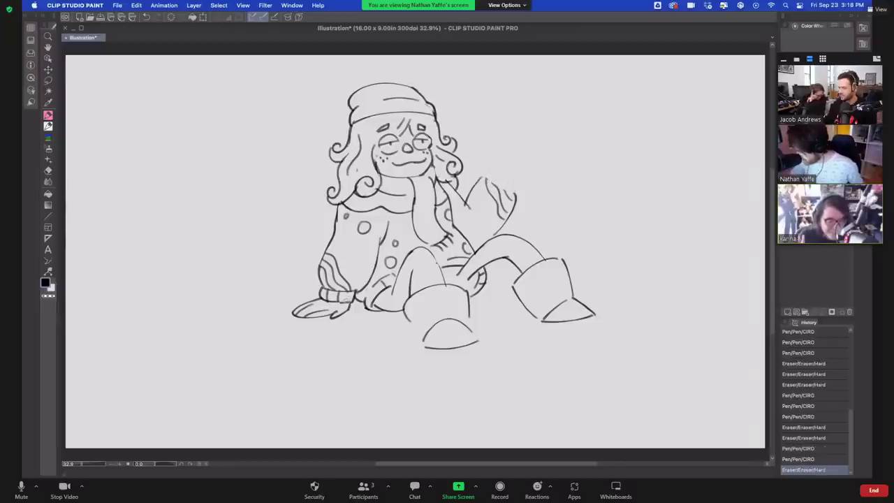
pyautogui.moveTo(348, 300); pyautogui.dragTo(352, 297)
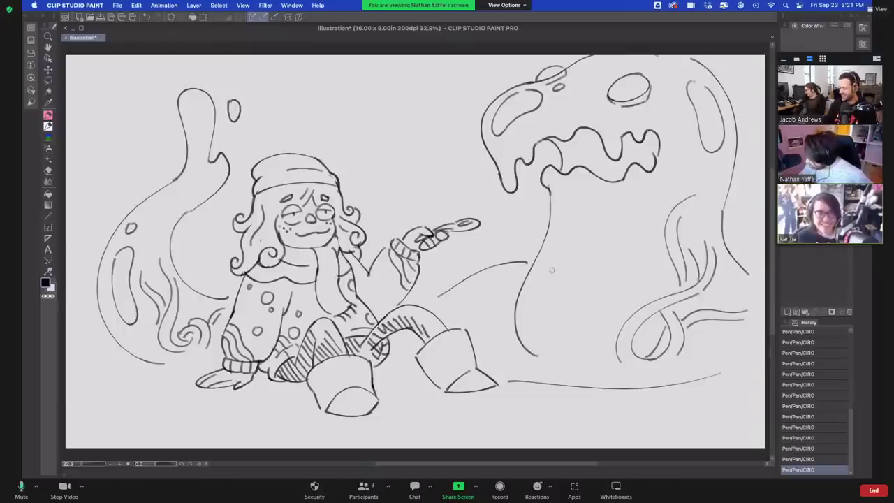
# Draw two small striped blocks floating inside the slime creature, one low in its body and one beside its mouth
pyautogui.moveTo(545, 280)
pyautogui.mouseDown()
pyautogui.moveTo(549, 287)
pyautogui.moveTo(544, 278)
pyautogui.moveTo(566, 269)
pyautogui.moveTo(570, 296)
pyautogui.moveTo(570, 286)
pyautogui.mouseUp()
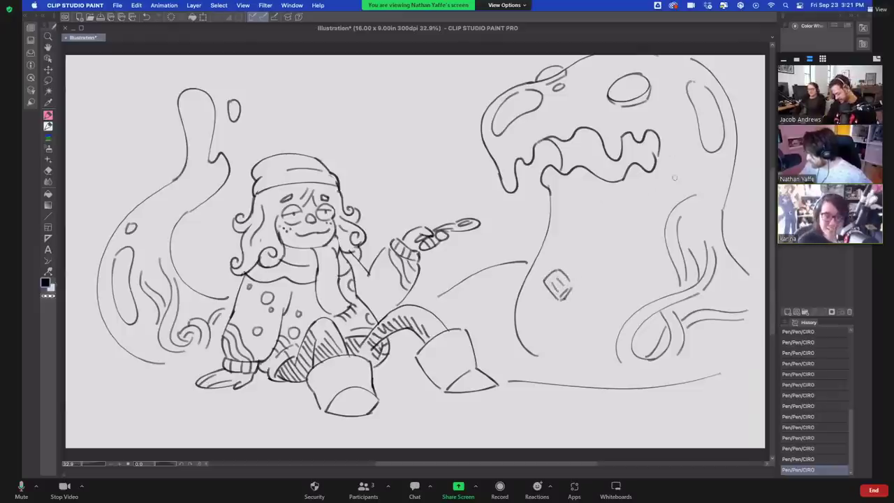
pyautogui.moveTo(672, 172)
pyautogui.mouseDown()
pyautogui.moveTo(686, 167)
pyautogui.moveTo(691, 187)
pyautogui.moveTo(694, 181)
pyautogui.mouseUp()
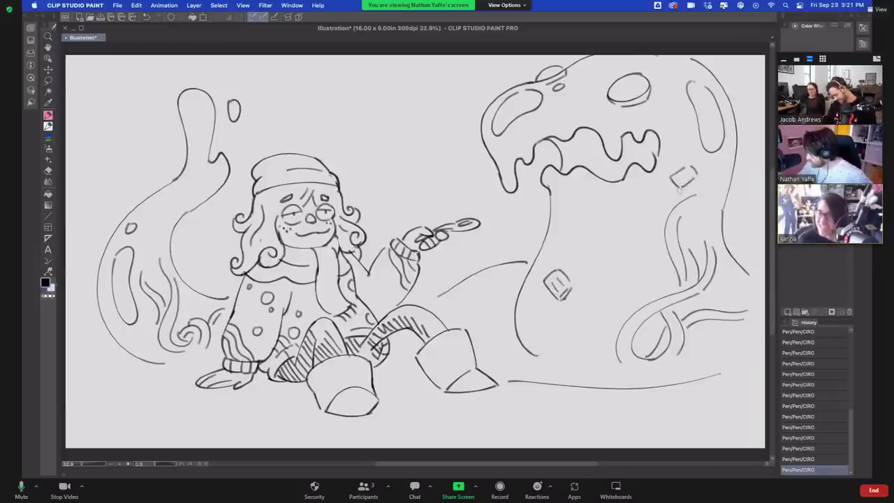
pyautogui.hotkey('ctrl', 'z')
pyautogui.hotkey('ctrl', 'z')
pyautogui.hotkey('ctrl', 'z')
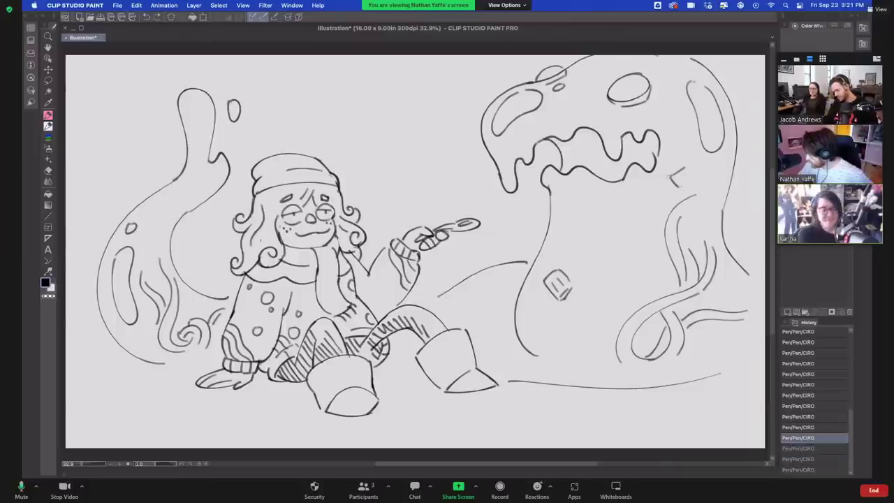
pyautogui.hotkey('ctrl', 'z')
pyautogui.moveTo(662, 184); pyautogui.dragTo(675, 195)
pyautogui.moveTo(669, 185)
pyautogui.mouseDown()
pyautogui.moveTo(688, 195)
pyautogui.moveTo(688, 173)
pyautogui.mouseUp()
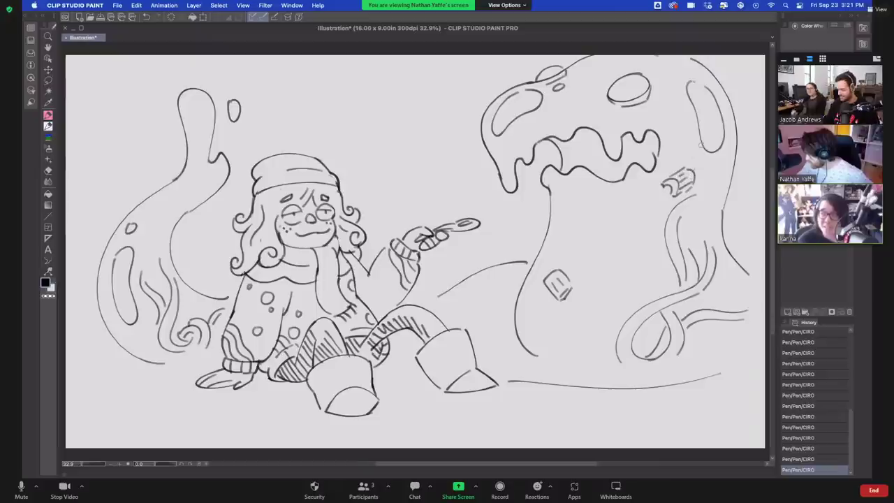
# Draw a round disc with a looped symbol below the creature's mouth, and add a matching symbol inside the oval on its head
pyautogui.moveTo(569, 214)
pyautogui.mouseDown()
pyautogui.moveTo(563, 229)
pyautogui.moveTo(592, 221)
pyautogui.moveTo(587, 237)
pyautogui.moveTo(578, 226)
pyautogui.moveTo(595, 211)
pyautogui.mouseUp()
pyautogui.moveTo(621, 83); pyautogui.dragTo(639, 89)
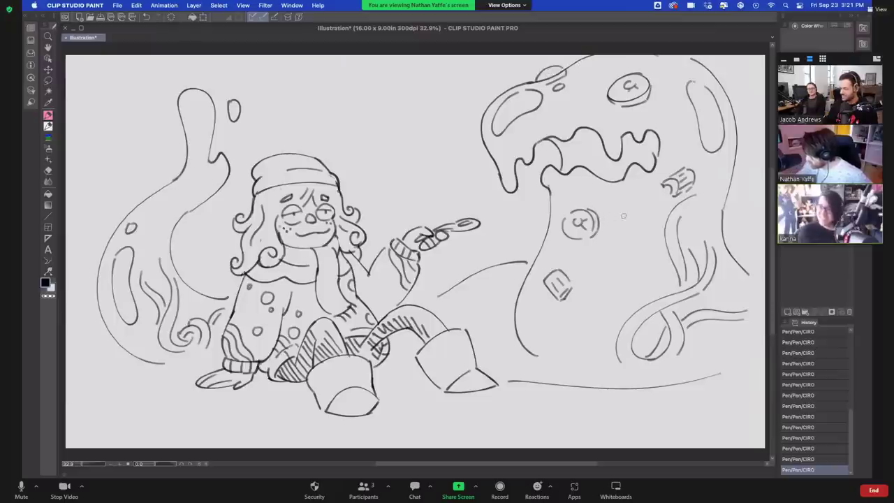
# Add four small bubbles inside the creature and a curving tendril across its lower body
pyautogui.moveTo(627, 258)
pyautogui.mouseDown()
pyautogui.moveTo(620, 267)
pyautogui.moveTo(631, 274)
pyautogui.moveTo(638, 262)
pyautogui.mouseUp()
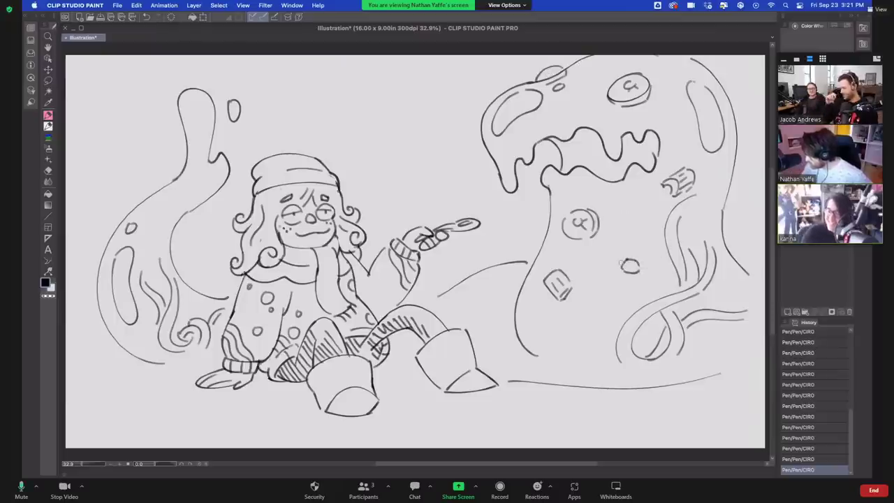
pyautogui.moveTo(551, 250); pyautogui.dragTo(618, 307)
pyautogui.moveTo(576, 270); pyautogui.dragTo(613, 304)
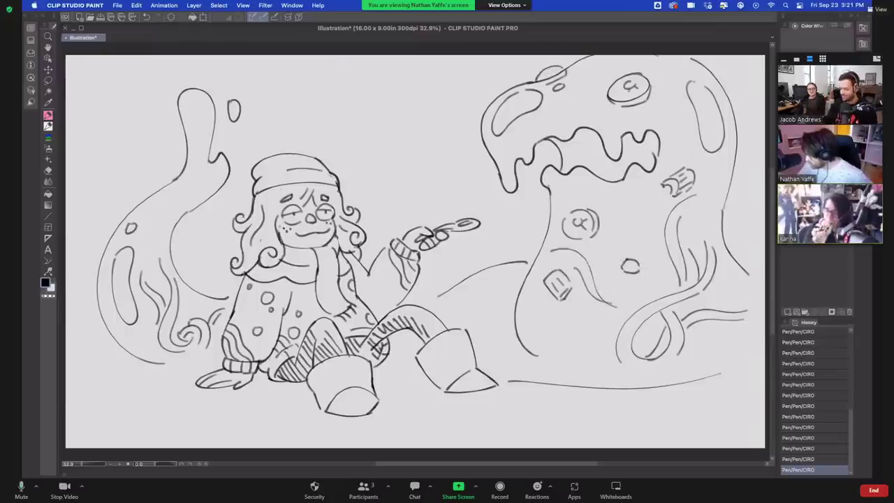
pyautogui.moveTo(710, 162); pyautogui.dragTo(711, 172)
pyautogui.moveTo(623, 213); pyautogui.dragTo(624, 216)
pyautogui.moveTo(584, 192); pyautogui.dragTo(590, 195)
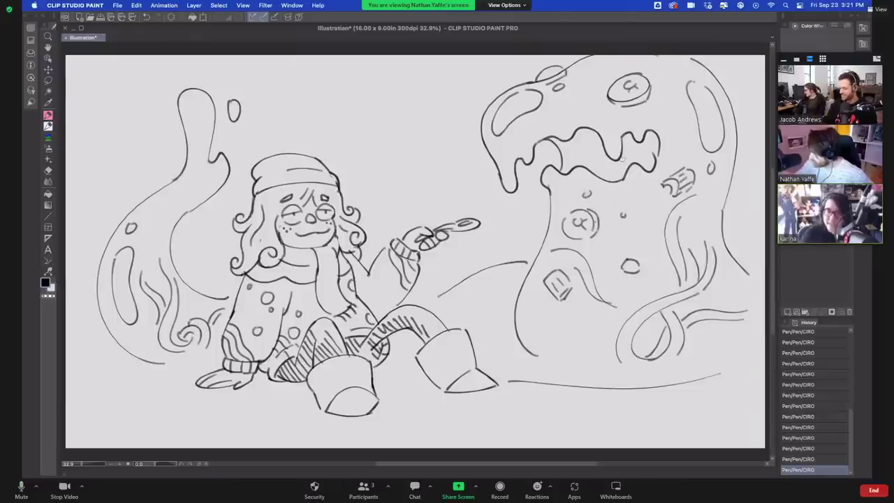
# Add small droplets beneath the slime creature's drooping upper lip and tiny bubbles inside its tail and lower body
pyautogui.moveTo(527, 192)
pyautogui.mouseDown()
pyautogui.moveTo(531, 208)
pyautogui.moveTo(528, 193)
pyautogui.moveTo(485, 185)
pyautogui.moveTo(491, 179)
pyautogui.mouseUp()
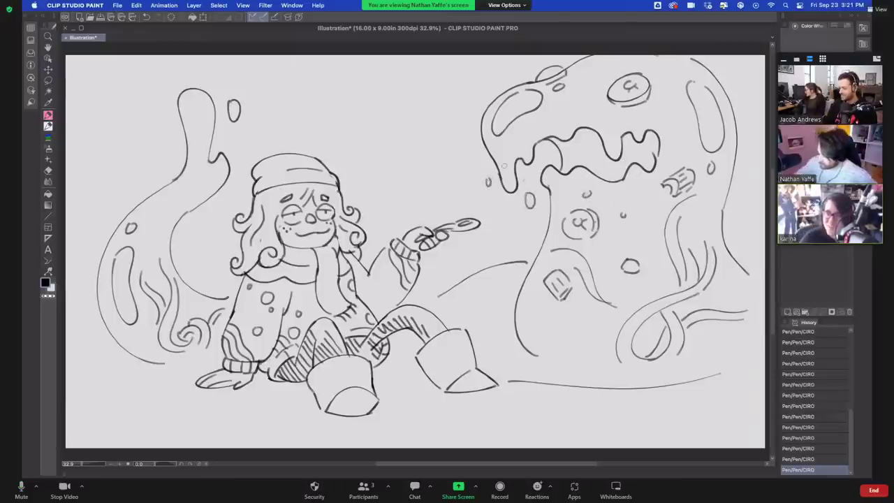
pyautogui.moveTo(160, 210); pyautogui.dragTo(155, 234)
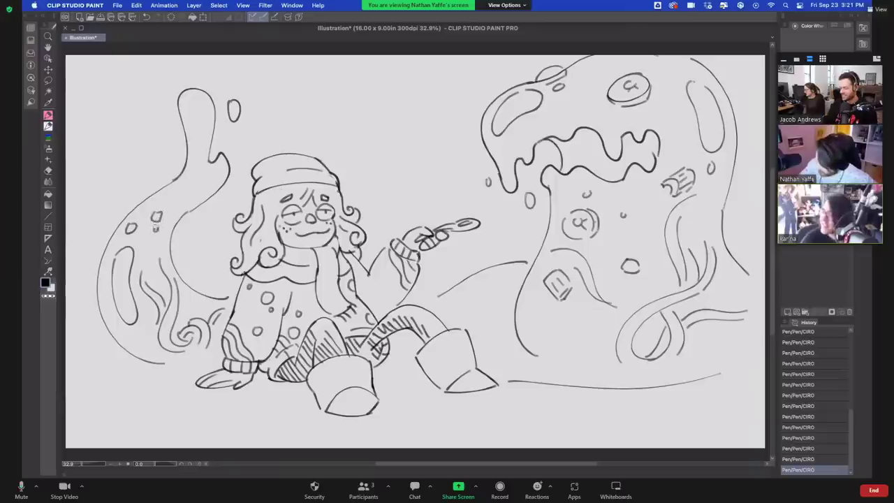
pyautogui.moveTo(139, 332); pyautogui.dragTo(143, 324)
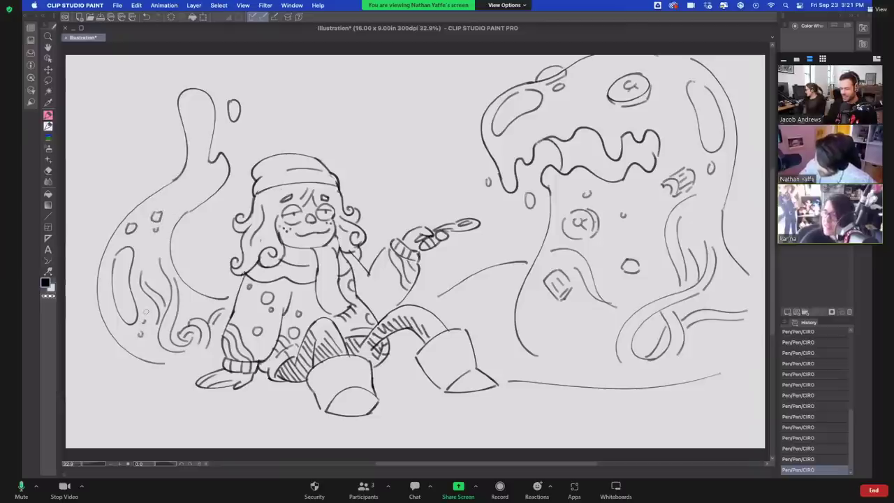
pyautogui.moveTo(632, 278); pyautogui.dragTo(636, 282)
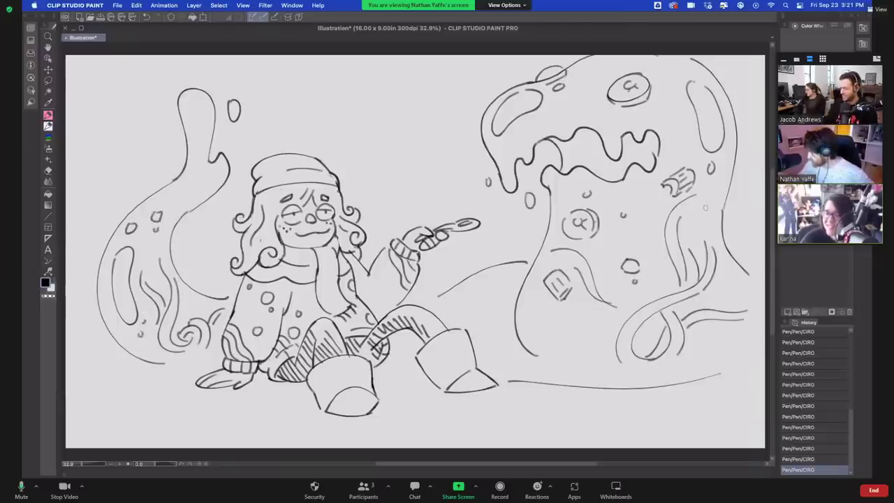
# Draw curved strands behind the creature's base, beside the raised boot, and a small arc at the bottom of its body
pyautogui.moveTo(506, 286); pyautogui.dragTo(497, 341)
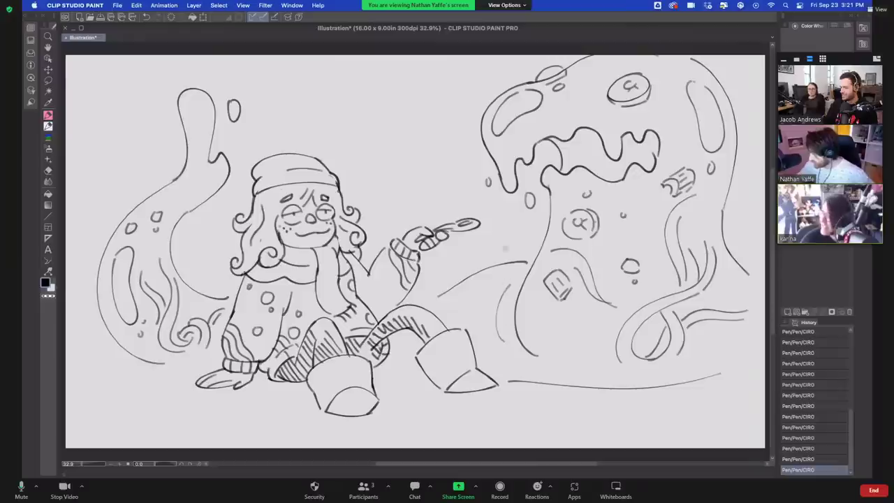
pyautogui.press('super+z')
pyautogui.moveTo(458, 303)
pyautogui.mouseDown()
pyautogui.moveTo(506, 311)
pyautogui.moveTo(502, 331)
pyautogui.moveTo(517, 326)
pyautogui.moveTo(509, 311)
pyautogui.moveTo(491, 314)
pyautogui.moveTo(507, 354)
pyautogui.mouseUp()
pyautogui.moveTo(512, 343)
pyautogui.mouseDown()
pyautogui.moveTo(519, 350)
pyautogui.moveTo(611, 350)
pyautogui.mouseUp()
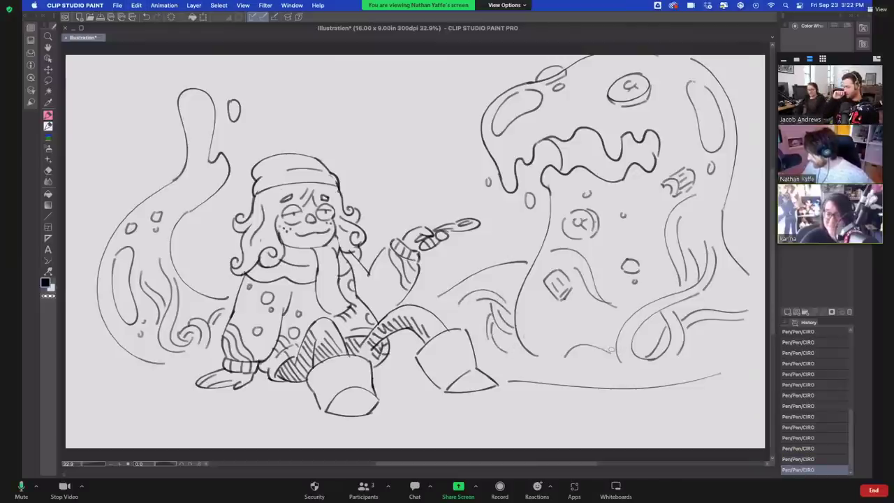
# Draw a flat puddle line under the tail and short ground lines between the boots and beyond the creature's base
pyautogui.moveTo(168, 362); pyautogui.dragTo(172, 367)
pyautogui.moveTo(148, 379)
pyautogui.mouseDown()
pyautogui.moveTo(180, 382)
pyautogui.moveTo(134, 368)
pyautogui.moveTo(188, 378)
pyautogui.mouseUp()
pyautogui.press('super+z')
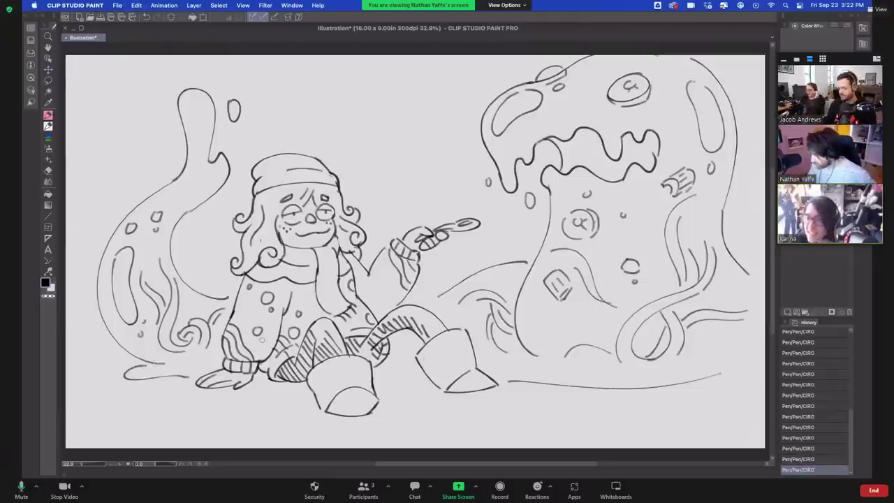
pyautogui.moveTo(386, 379); pyautogui.dragTo(408, 381)
pyautogui.moveTo(695, 378); pyautogui.dragTo(747, 382)
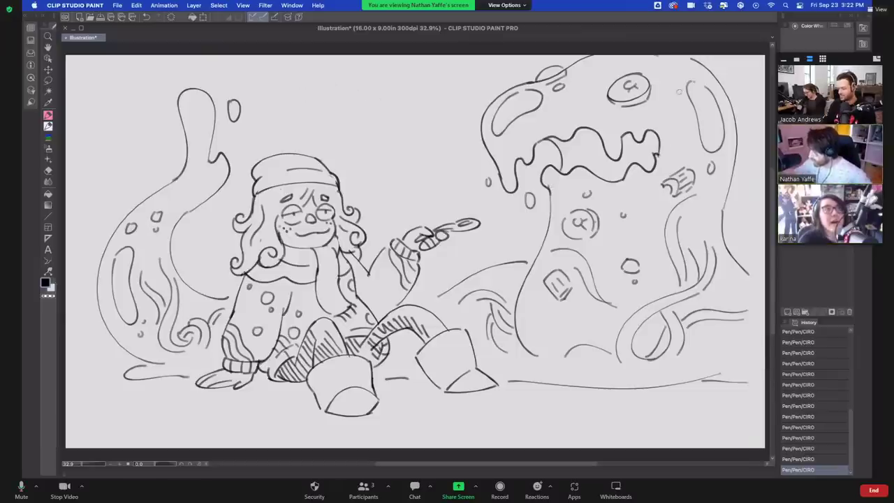
# Clean up the inner corner of the creature's mouth and shift the whole sketch down and slightly left on the canvas
pyautogui.moveTo(656, 144)
pyautogui.mouseDown()
pyautogui.moveTo(653, 161)
pyautogui.moveTo(658, 129)
pyautogui.mouseUp()
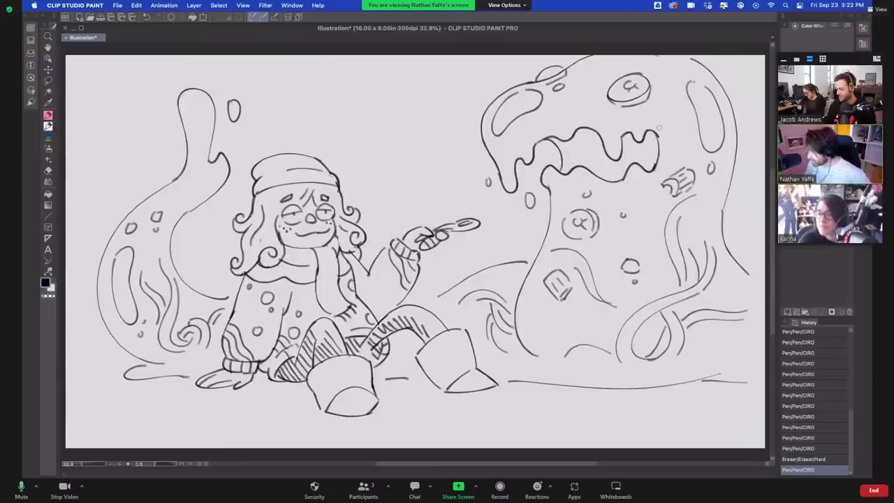
pyautogui.click(48, 70)
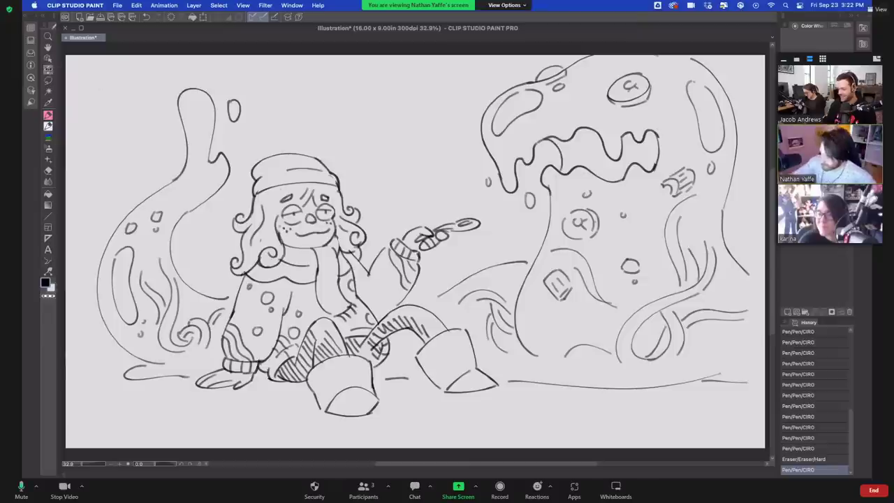
pyautogui.moveTo(665, 259)
pyautogui.mouseDown()
pyautogui.moveTo(654, 281)
pyautogui.moveTo(681, 300)
pyautogui.mouseUp()
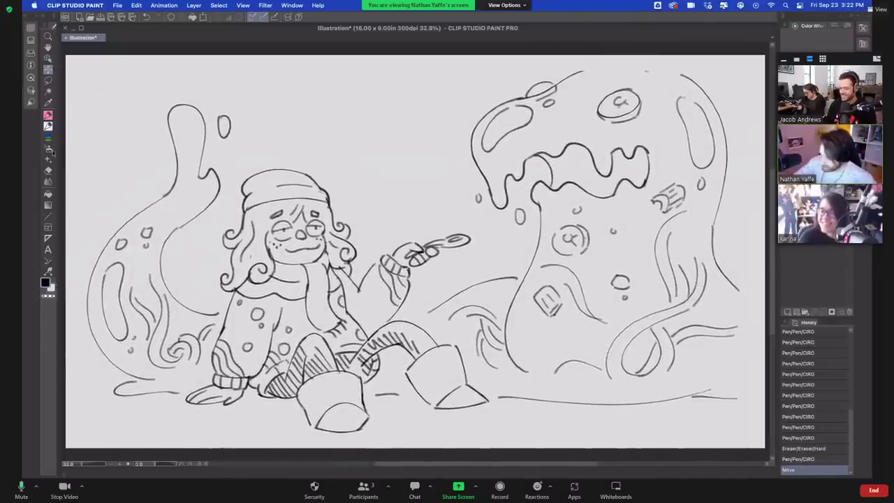
# Close the top of the creature's head with a contour line ending in a rounded bump at the back
pyautogui.press('p')
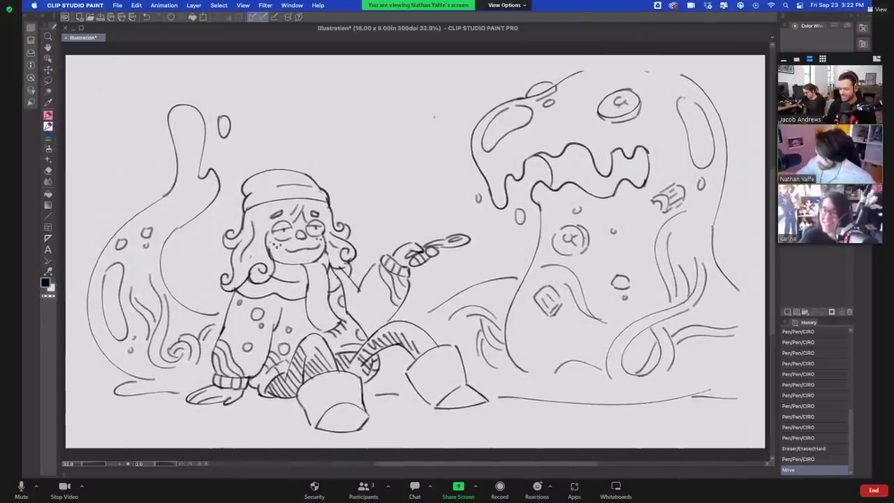
pyautogui.moveTo(580, 71)
pyautogui.mouseDown()
pyautogui.moveTo(637, 61)
pyautogui.moveTo(681, 70)
pyautogui.mouseUp()
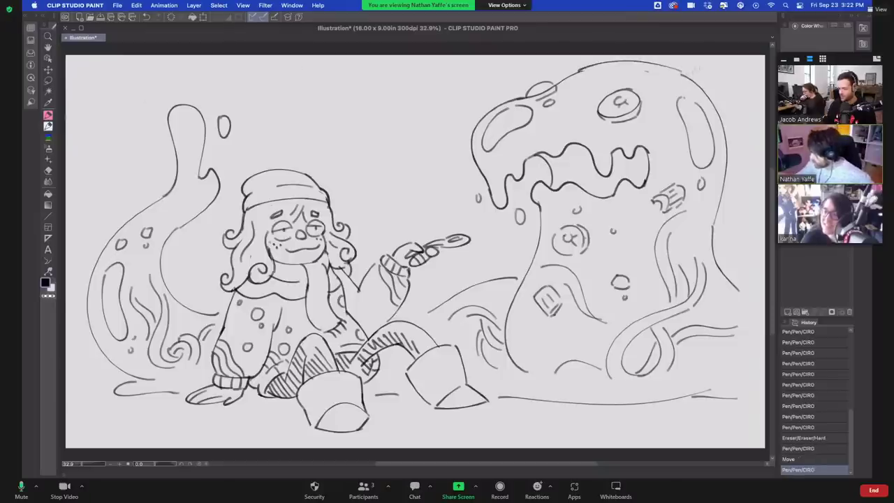
pyautogui.hotkey('ctrl', 'z')
pyautogui.moveTo(572, 76); pyautogui.dragTo(704, 83)
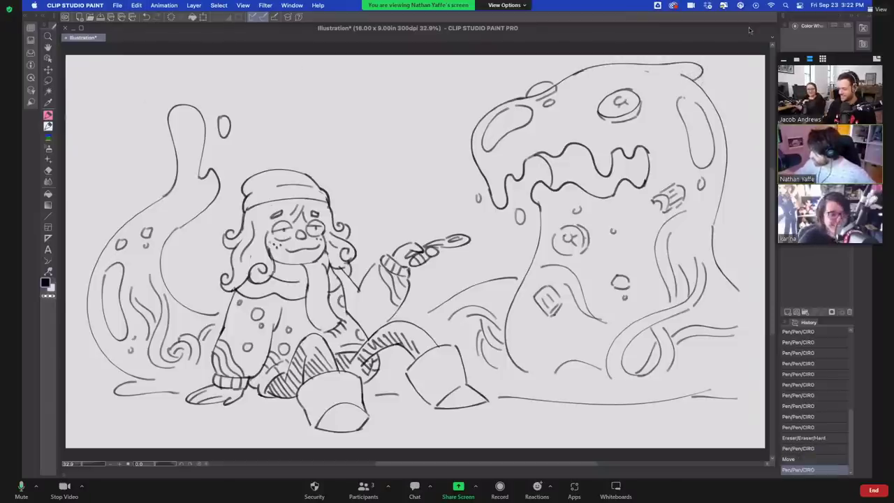
# Replace the creature's smooth back outline with a wavy, dripping contour from the head bump down to its lower body
pyautogui.moveTo(648, 77)
pyautogui.mouseDown()
pyautogui.moveTo(679, 71)
pyautogui.moveTo(722, 111)
pyautogui.mouseUp()
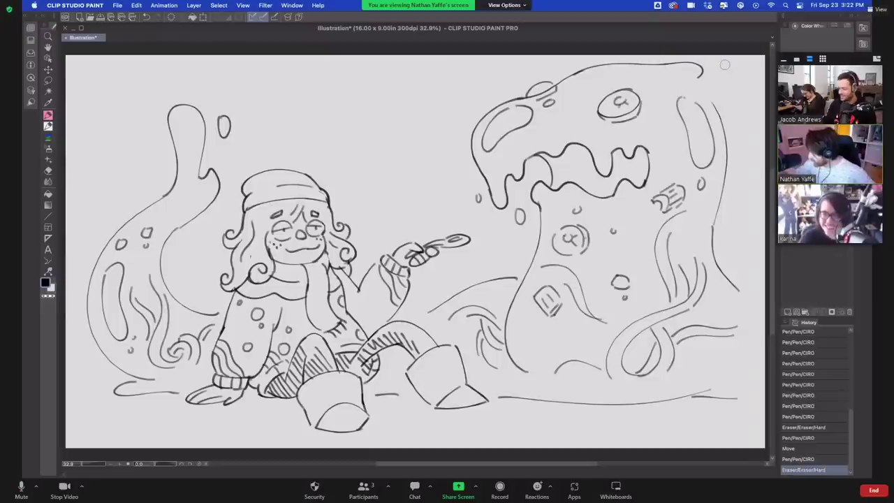
pyautogui.moveTo(701, 72)
pyautogui.mouseDown()
pyautogui.moveTo(728, 98)
pyautogui.moveTo(743, 141)
pyautogui.moveTo(737, 166)
pyautogui.mouseUp()
pyautogui.hotkey('ctrl', 'z')
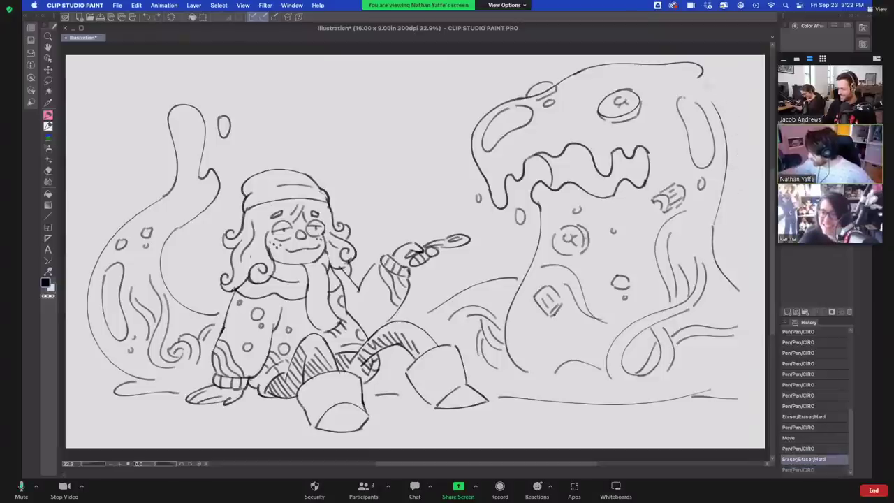
pyautogui.moveTo(698, 73)
pyautogui.mouseDown()
pyautogui.moveTo(736, 107)
pyautogui.moveTo(742, 148)
pyautogui.moveTo(725, 264)
pyautogui.mouseUp()
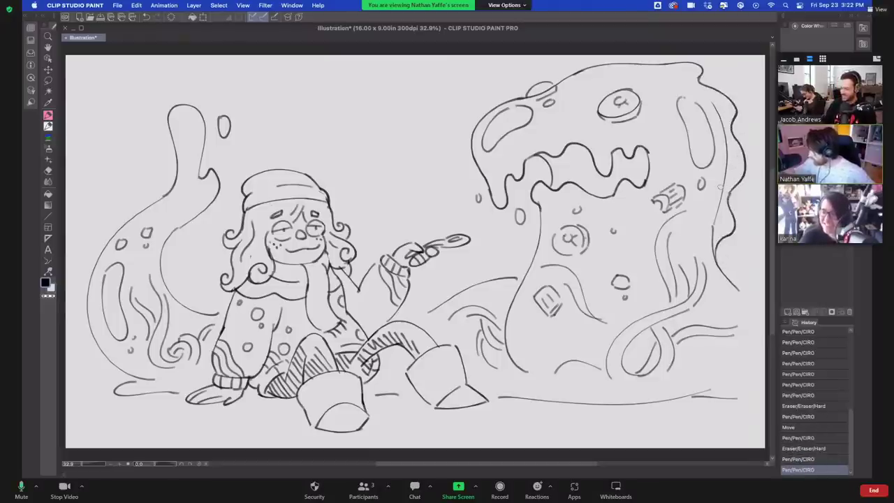
pyautogui.moveTo(718, 99)
pyautogui.mouseDown()
pyautogui.moveTo(716, 207)
pyautogui.moveTo(722, 160)
pyautogui.moveTo(725, 171)
pyautogui.moveTo(711, 237)
pyautogui.mouseUp()
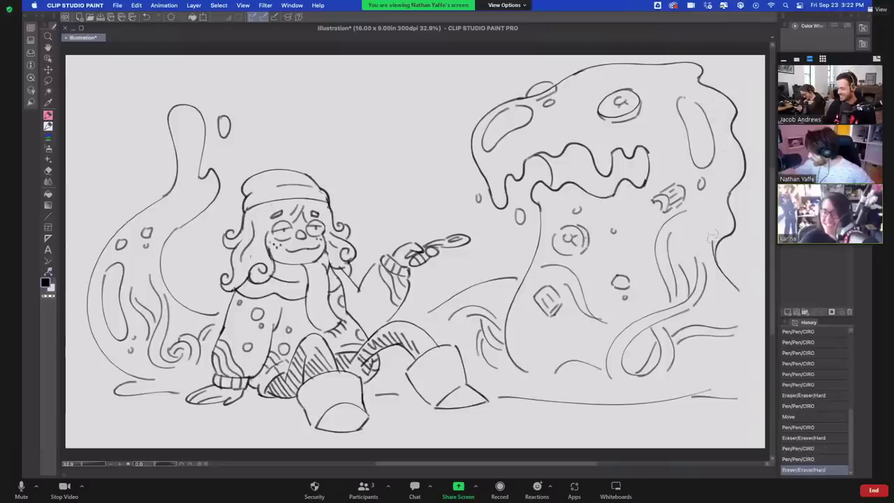
# Add small floating droplets behind the creature's back and a large and a small droplet above the tail tip
pyautogui.moveTo(726, 73); pyautogui.dragTo(742, 91)
pyautogui.press('super+z')
pyautogui.moveTo(743, 133); pyautogui.dragTo(748, 131)
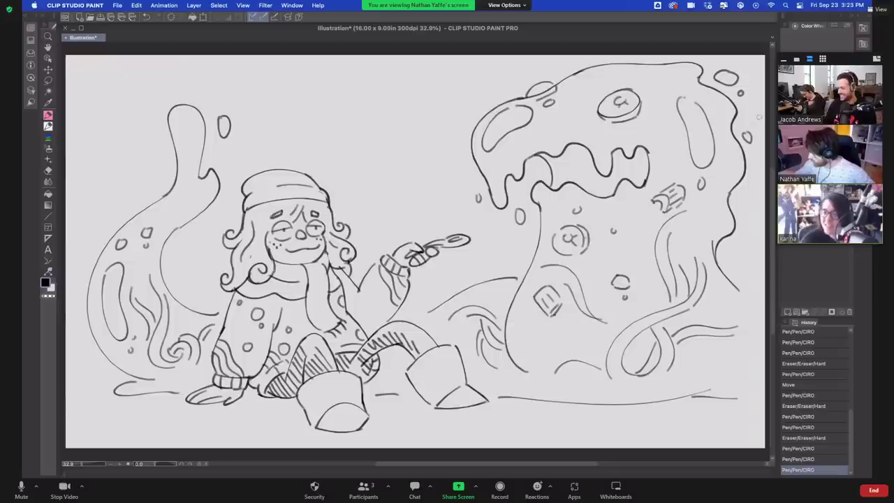
pyautogui.moveTo(145, 103)
pyautogui.mouseDown()
pyautogui.moveTo(157, 75)
pyautogui.moveTo(155, 107)
pyautogui.moveTo(166, 91)
pyautogui.mouseUp()
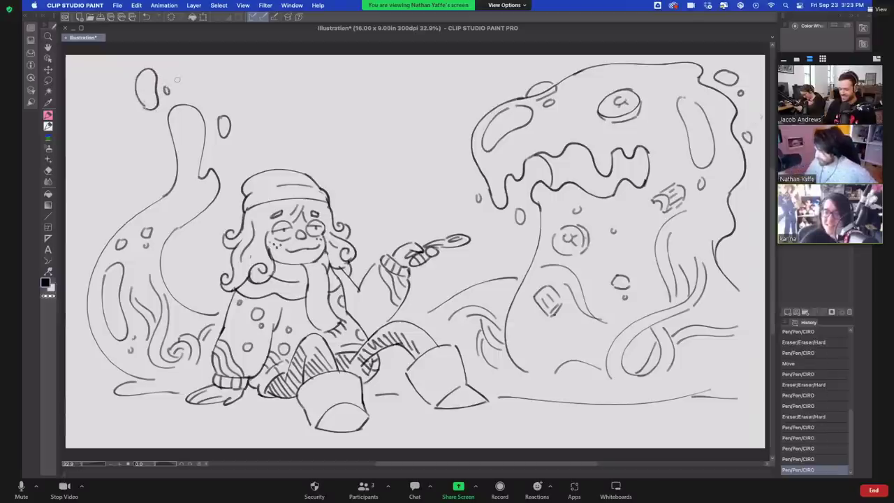
pyautogui.moveTo(430, 314)
pyautogui.mouseDown()
pyautogui.moveTo(419, 315)
pyautogui.moveTo(428, 313)
pyautogui.mouseUp()
pyautogui.press('super+z')
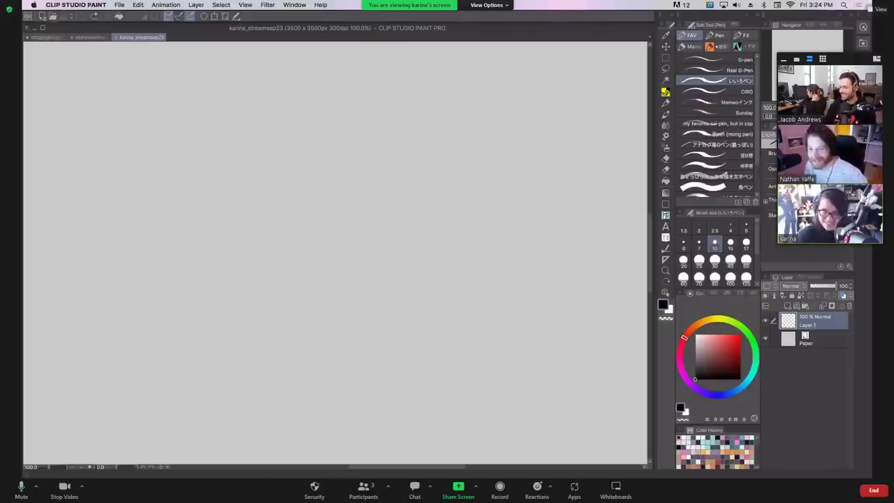
# Set the pen's brush size to 7 and sketch the left side of a circle high on the blank canvas
pyautogui.click(304, 173)
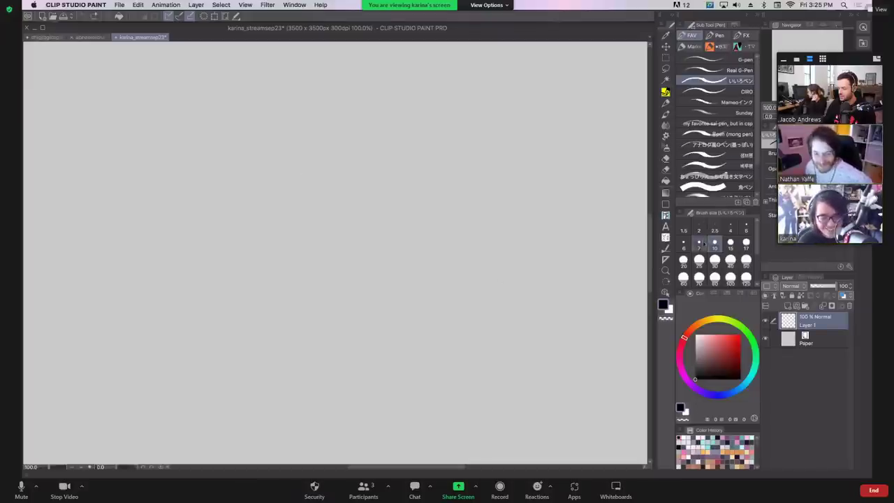
pyautogui.click(698, 244)
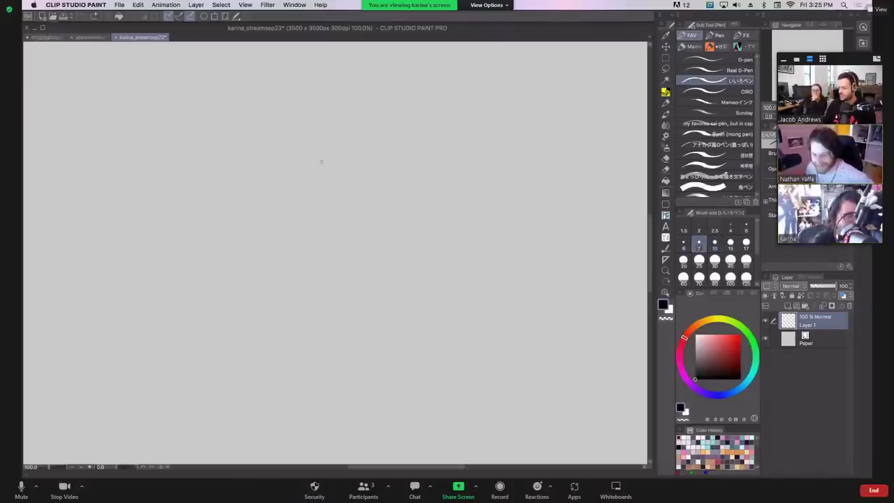
pyautogui.moveTo(314, 169)
pyautogui.mouseDown()
pyautogui.moveTo(293, 142)
pyautogui.moveTo(321, 69)
pyautogui.mouseUp()
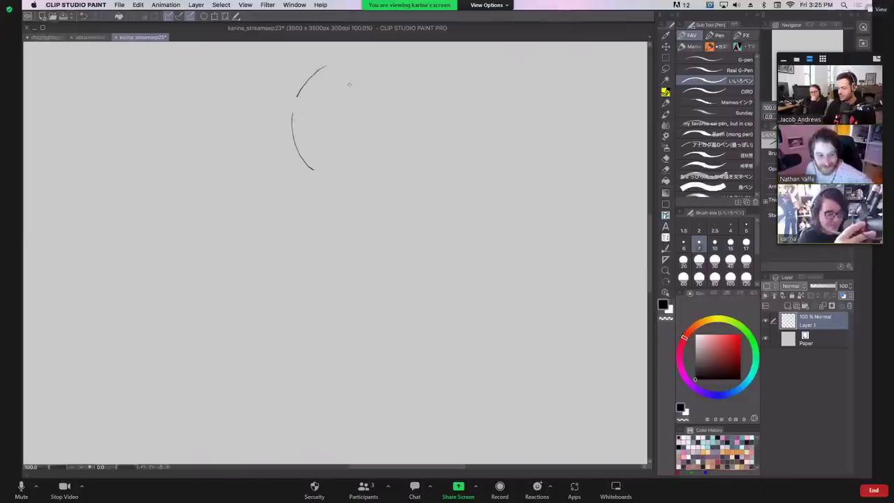
pyautogui.hotkey('ctrl', 'z')
pyautogui.hotkey('ctrl', 'z')
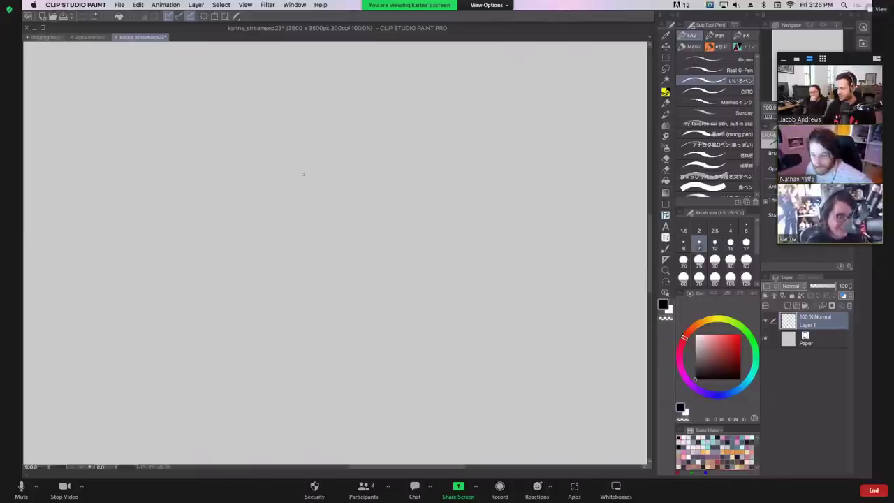
pyautogui.moveTo(300, 176)
pyautogui.mouseDown()
pyautogui.moveTo(286, 128)
pyautogui.moveTo(310, 110)
pyautogui.moveTo(298, 95)
pyautogui.moveTo(345, 69)
pyautogui.mouseUp()
pyautogui.press('super+z')
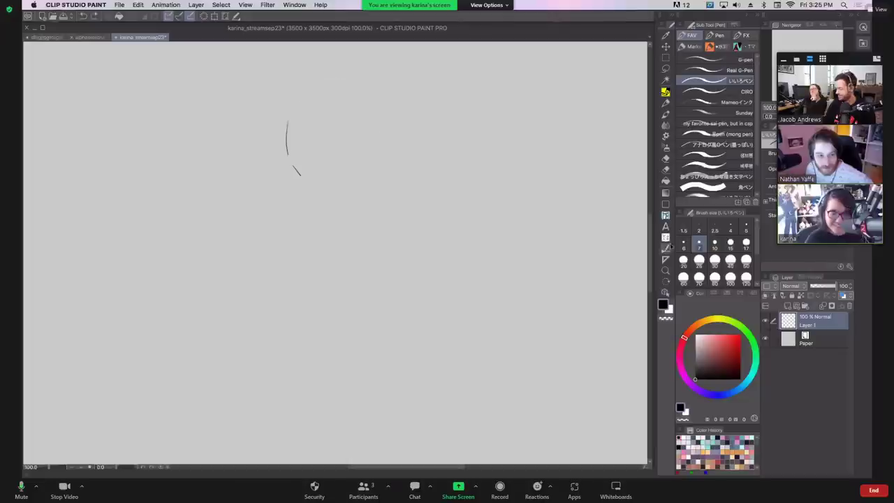
# Set the brush size to 6 and sketch the top and bottom arcs of the circle
pyautogui.press('[')
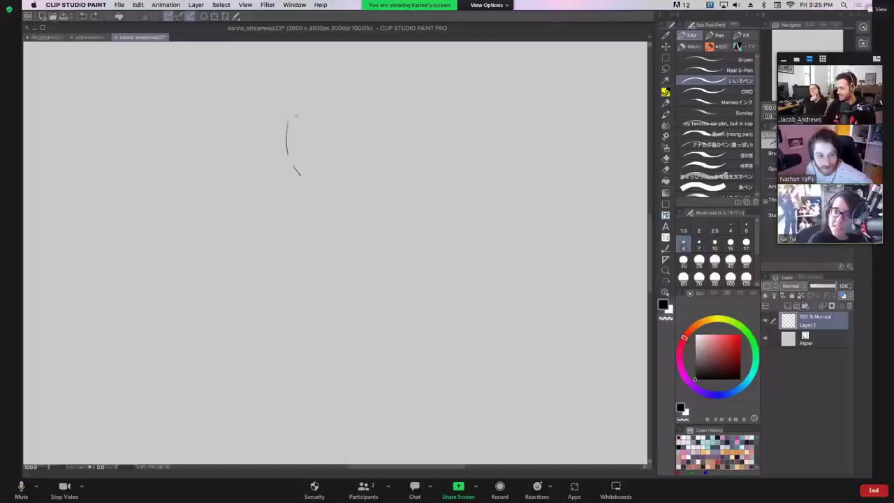
pyautogui.moveTo(311, 186)
pyautogui.mouseDown()
pyautogui.moveTo(287, 131)
pyautogui.moveTo(309, 85)
pyautogui.moveTo(335, 78)
pyautogui.moveTo(393, 103)
pyautogui.moveTo(371, 192)
pyautogui.mouseUp()
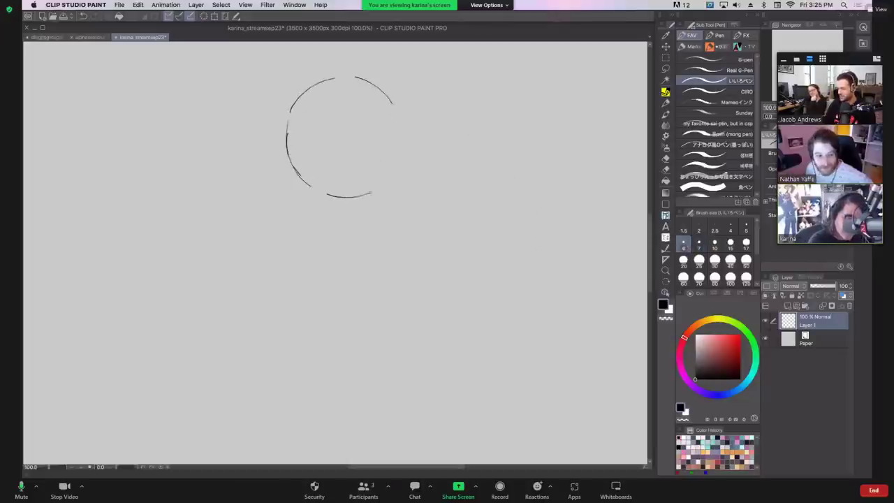
pyautogui.press('super+z')
pyautogui.moveTo(315, 194)
pyautogui.mouseDown()
pyautogui.moveTo(381, 195)
pyautogui.moveTo(366, 199)
pyautogui.moveTo(399, 161)
pyautogui.mouseUp()
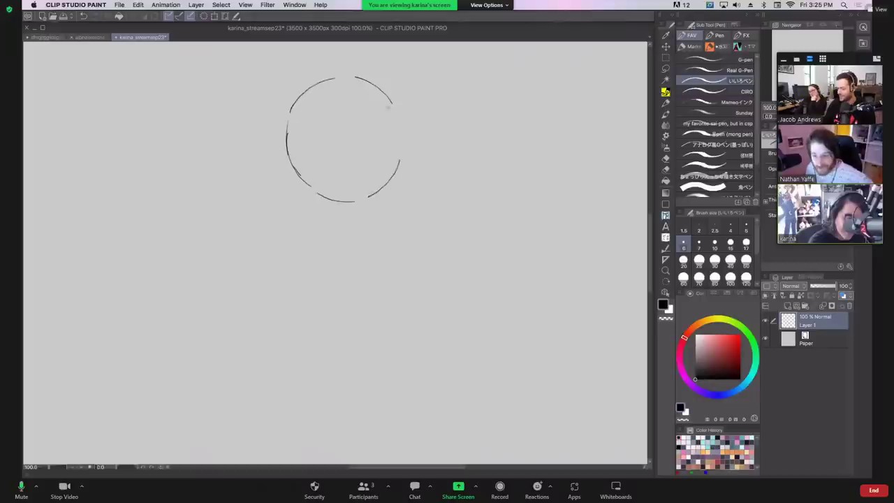
# Redraw the circle's right side in short arcs until it meets the bottom, and reinforce the left contour
pyautogui.press('super+z')
pyautogui.moveTo(350, 76)
pyautogui.mouseDown()
pyautogui.moveTo(395, 104)
pyautogui.moveTo(383, 182)
pyautogui.moveTo(404, 150)
pyautogui.mouseUp()
pyautogui.press('super+z')
pyautogui.press('super+z')
pyautogui.moveTo(404, 113); pyautogui.dragTo(397, 174)
pyautogui.moveTo(363, 200); pyautogui.dragTo(398, 166)
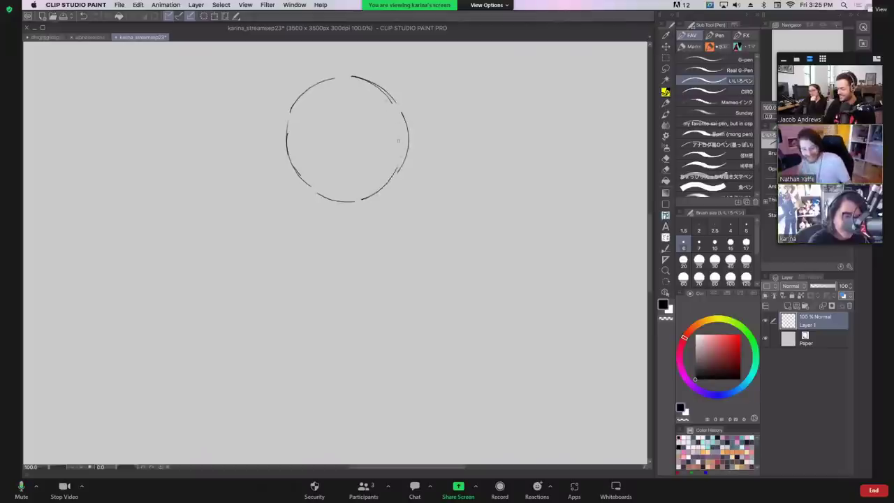
pyautogui.press('super+z')
pyautogui.moveTo(361, 202); pyautogui.dragTo(401, 168)
pyautogui.press('super+z')
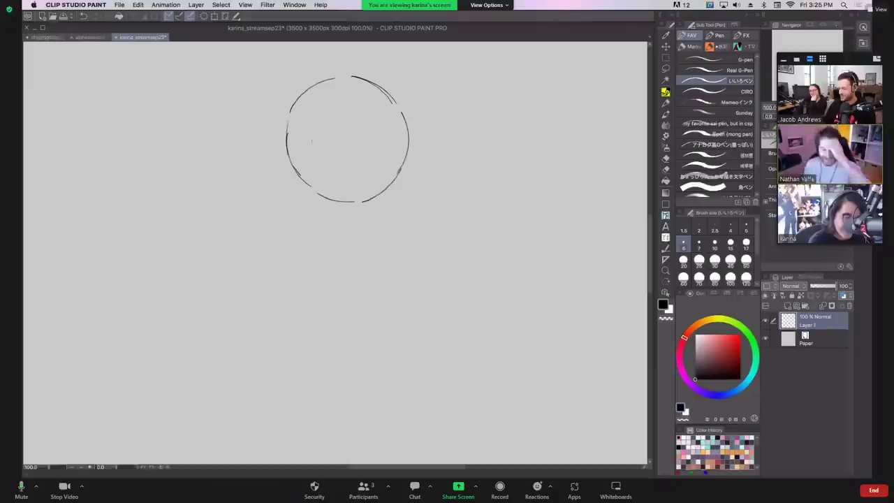
pyautogui.moveTo(326, 197)
pyautogui.mouseDown()
pyautogui.moveTo(286, 145)
pyautogui.moveTo(298, 101)
pyautogui.mouseUp()
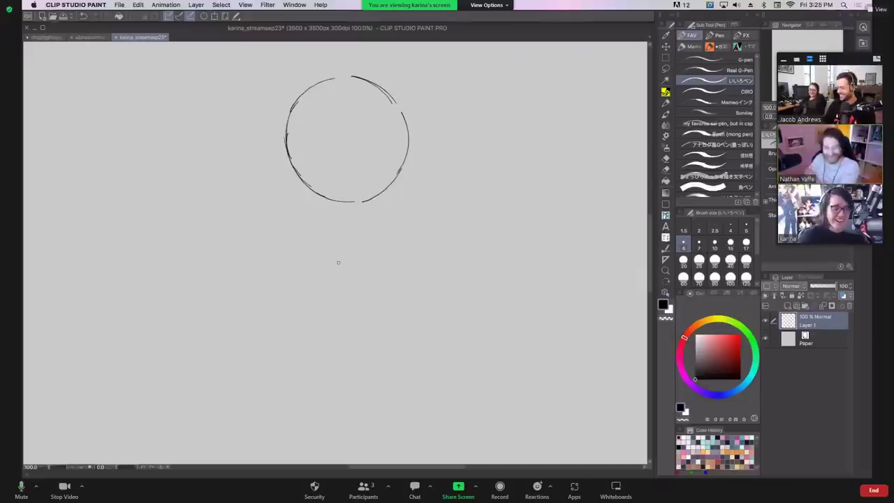
pyautogui.moveTo(323, 126); pyautogui.dragTo(300, 177)
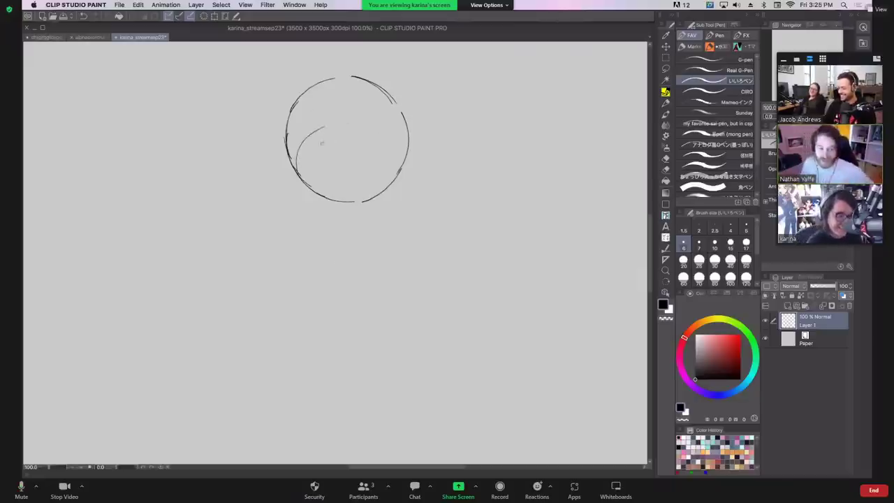
pyautogui.press('super+z')
pyautogui.moveTo(306, 135); pyautogui.dragTo(301, 153)
pyautogui.moveTo(318, 120)
pyautogui.mouseDown()
pyautogui.moveTo(348, 107)
pyautogui.moveTo(368, 112)
pyautogui.mouseUp()
pyautogui.press('super+z')
pyautogui.press('super+z')
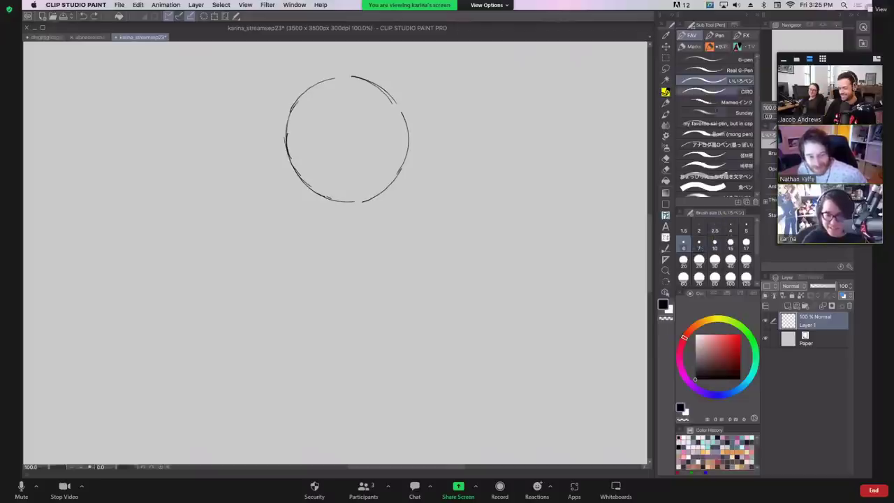
# Choose the ZH NT Dynamic pencil and sketch a smaller circle inside the lower part of the existing circle
pyautogui.click(666, 103)
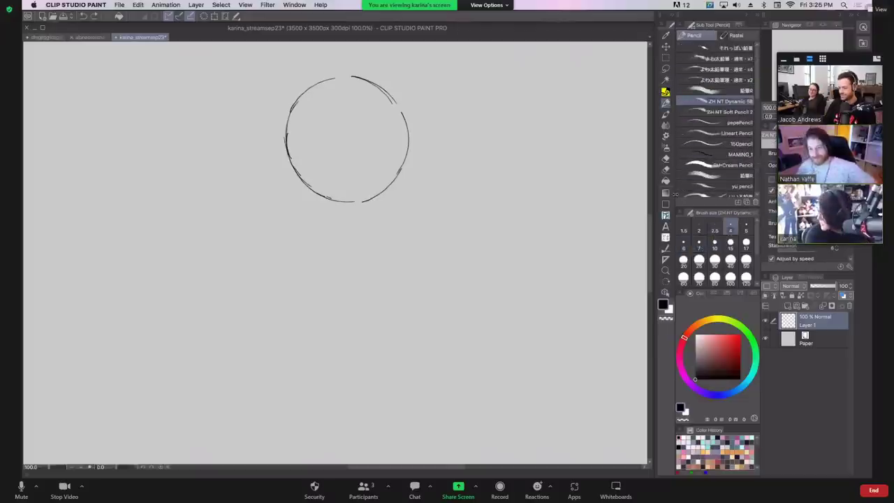
pyautogui.moveTo(322, 198)
pyautogui.mouseDown()
pyautogui.moveTo(303, 139)
pyautogui.moveTo(373, 109)
pyautogui.moveTo(363, 114)
pyautogui.moveTo(398, 144)
pyautogui.moveTo(399, 167)
pyautogui.mouseUp()
pyautogui.press('super+z')
pyautogui.press('super+z')
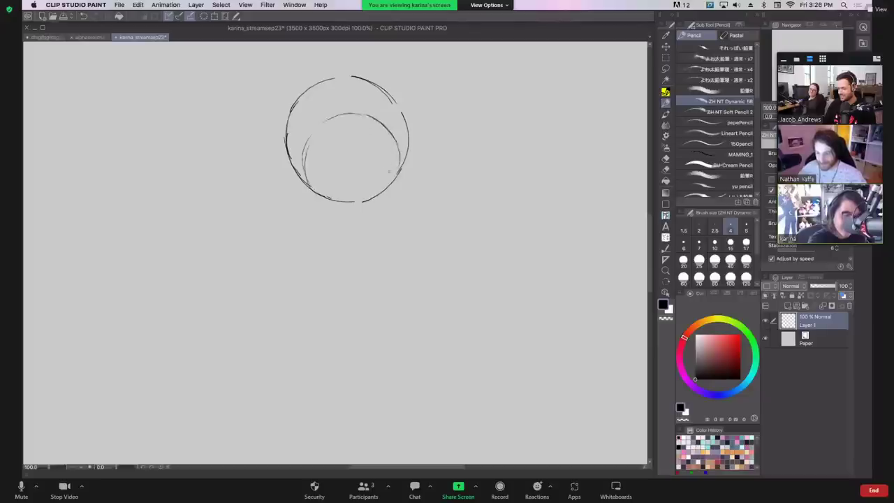
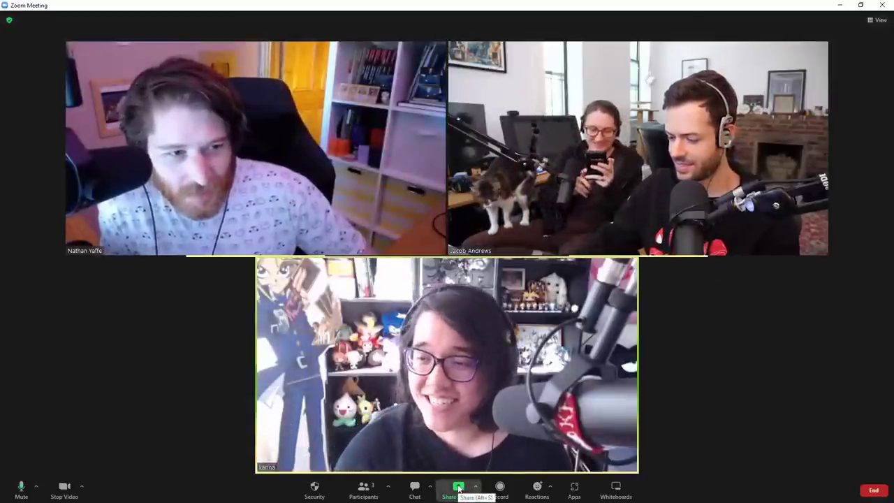
# Share the Clip Studio Paint window in the Zoom meeting
pyautogui.click(458, 489)
pyautogui.click(615, 253)
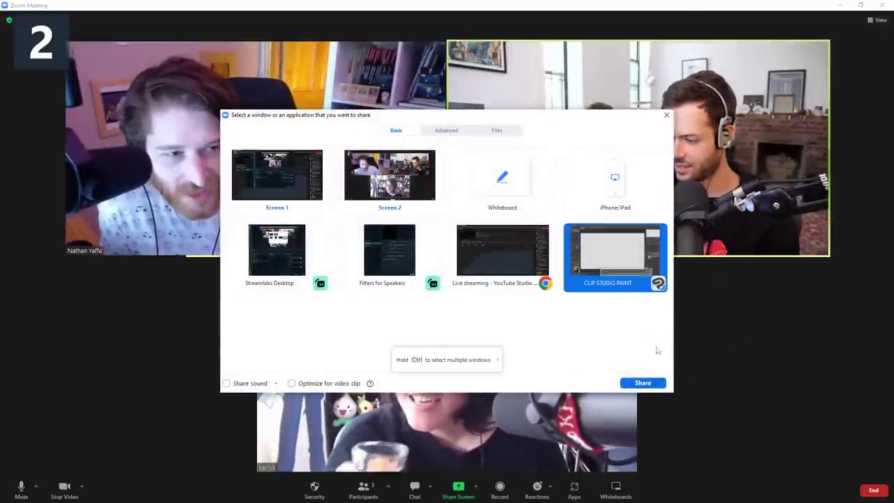
pyautogui.click(643, 383)
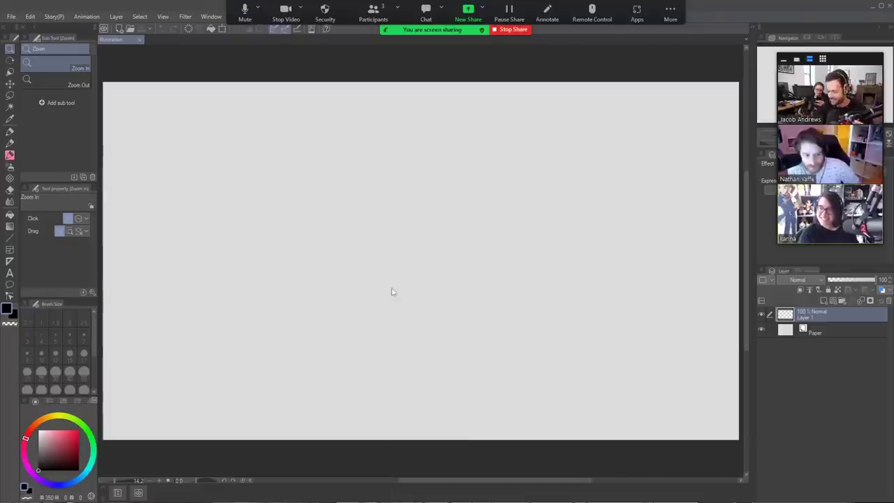
# Draw a tilted oval nose with the CIRO brush at size 50 in the upper middle of the blank canvas
pyautogui.click(392, 313)
pyautogui.scroll(-2, 428, 270)
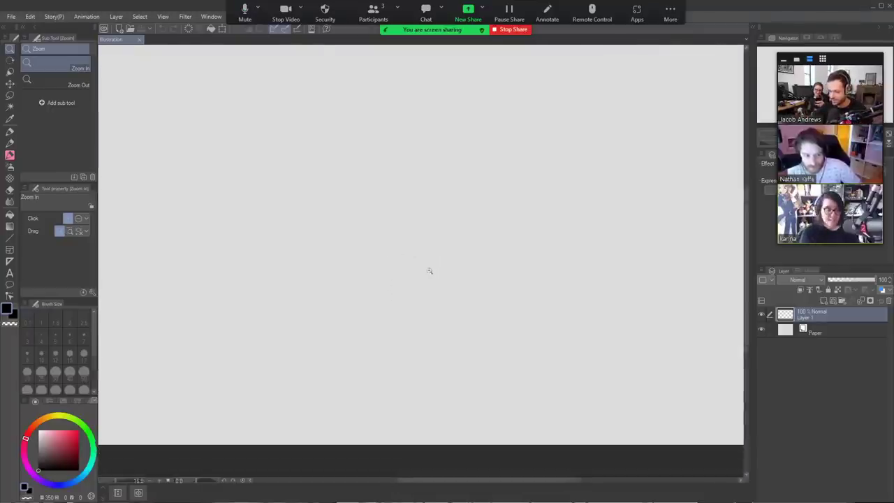
pyautogui.moveTo(432, 266)
pyautogui.mouseDown()
pyautogui.moveTo(411, 291)
pyautogui.moveTo(431, 279)
pyautogui.moveTo(431, 305)
pyautogui.moveTo(441, 304)
pyautogui.mouseUp()
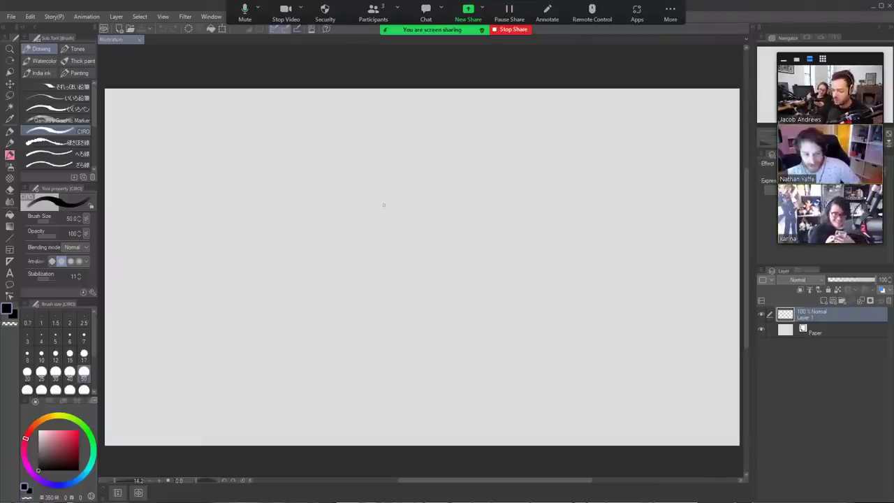
pyautogui.moveTo(380, 204)
pyautogui.mouseDown()
pyautogui.moveTo(412, 181)
pyautogui.moveTo(428, 227)
pyautogui.moveTo(384, 244)
pyautogui.mouseUp()
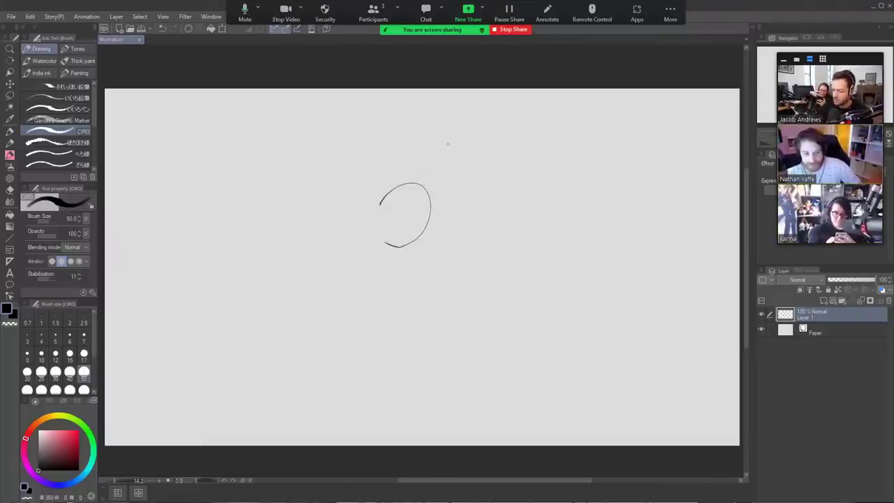
pyautogui.hotkey('ctrl', 'z')
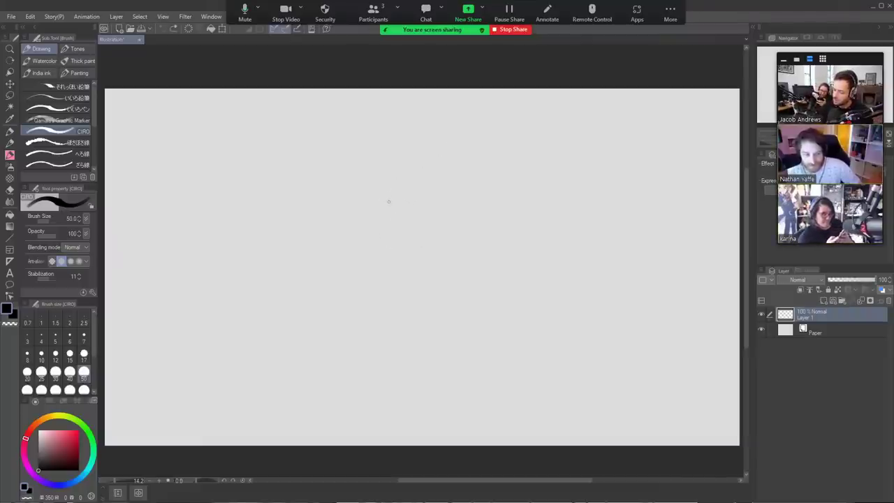
pyautogui.moveTo(388, 202)
pyautogui.mouseDown()
pyautogui.moveTo(427, 210)
pyautogui.moveTo(398, 219)
pyautogui.mouseUp()
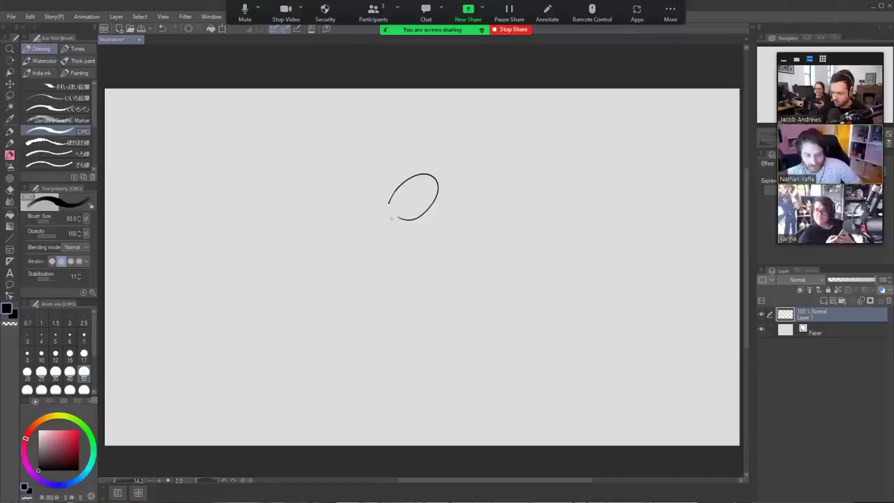
pyautogui.moveTo(394, 218)
pyautogui.mouseDown()
pyautogui.moveTo(372, 230)
pyautogui.moveTo(354, 215)
pyautogui.moveTo(342, 232)
pyautogui.moveTo(353, 221)
pyautogui.moveTo(328, 205)
pyautogui.mouseUp()
pyautogui.hotkey('ctrl', 'z')
pyautogui.hotkey('ctrl', 'z')
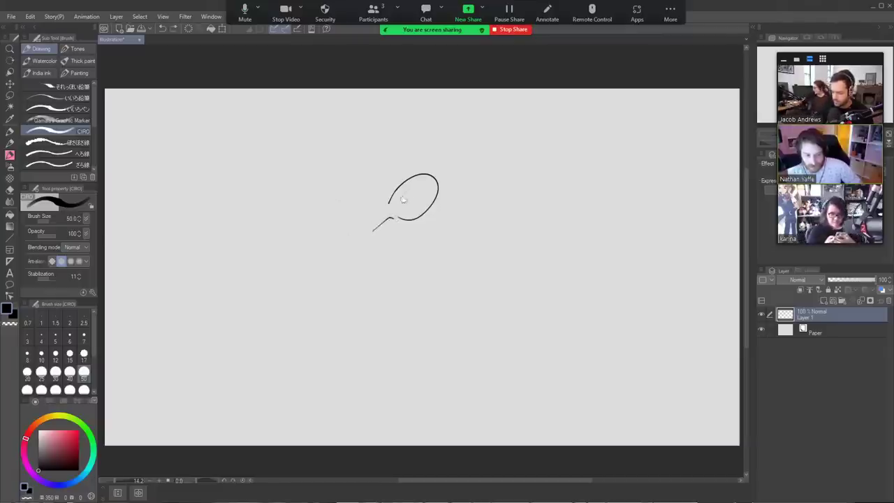
pyautogui.hotkey('ctrl', 'z')
pyautogui.moveTo(394, 221)
pyautogui.mouseDown()
pyautogui.moveTo(368, 227)
pyautogui.moveTo(327, 199)
pyautogui.mouseUp()
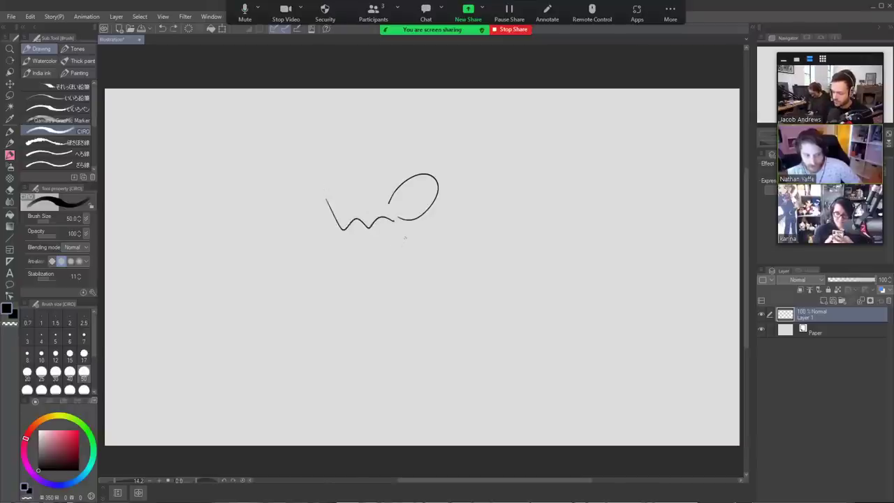
pyautogui.moveTo(405, 239)
pyautogui.mouseDown()
pyautogui.moveTo(345, 255)
pyautogui.moveTo(325, 196)
pyautogui.mouseUp()
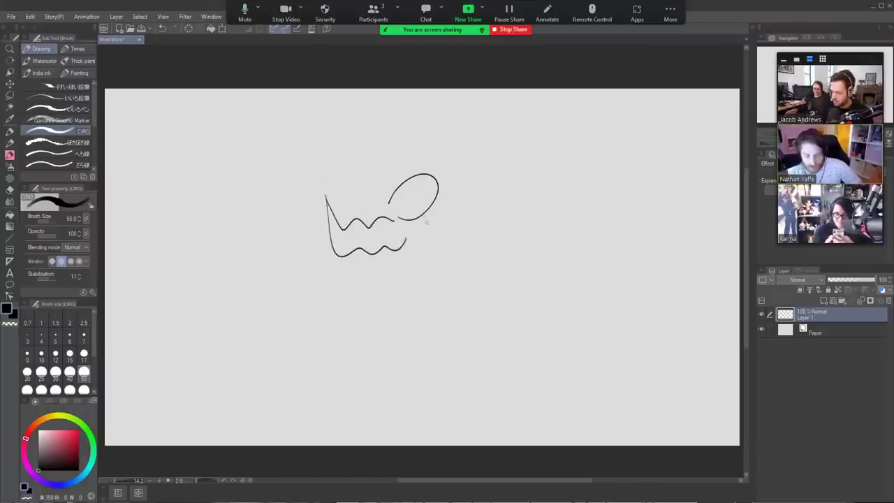
pyautogui.hotkey('ctrl', 'z')
pyautogui.hotkey('ctrl', 'z')
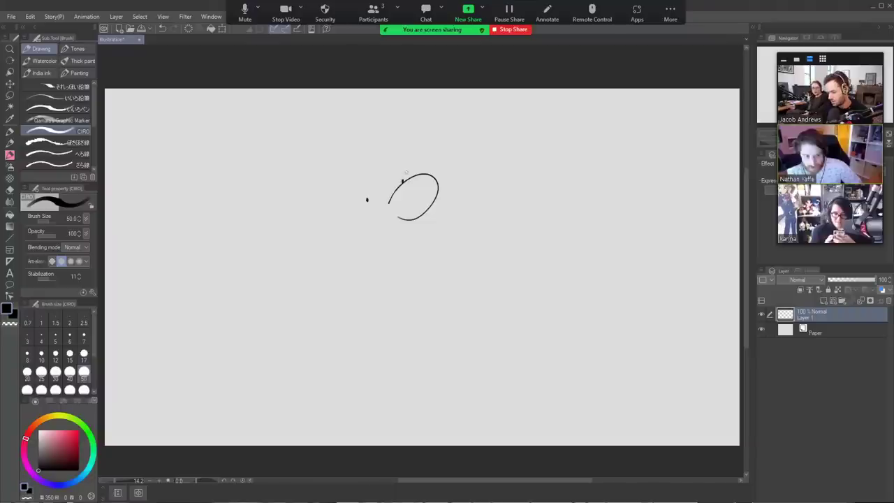
pyautogui.hotkey('ctrl', 'z')
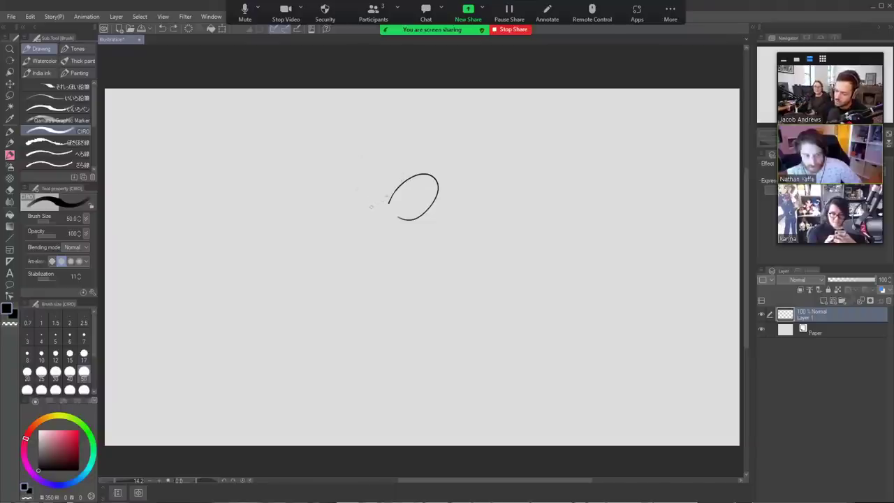
# Draw a full oval eye to the nose's left and a second eye partly hidden behind the nose, each with a pupil
pyautogui.moveTo(374, 203)
pyautogui.mouseDown()
pyautogui.moveTo(347, 206)
pyautogui.moveTo(372, 180)
pyautogui.moveTo(378, 198)
pyautogui.moveTo(338, 202)
pyautogui.moveTo(382, 202)
pyautogui.mouseUp()
pyautogui.hotkey('ctrl', 'z')
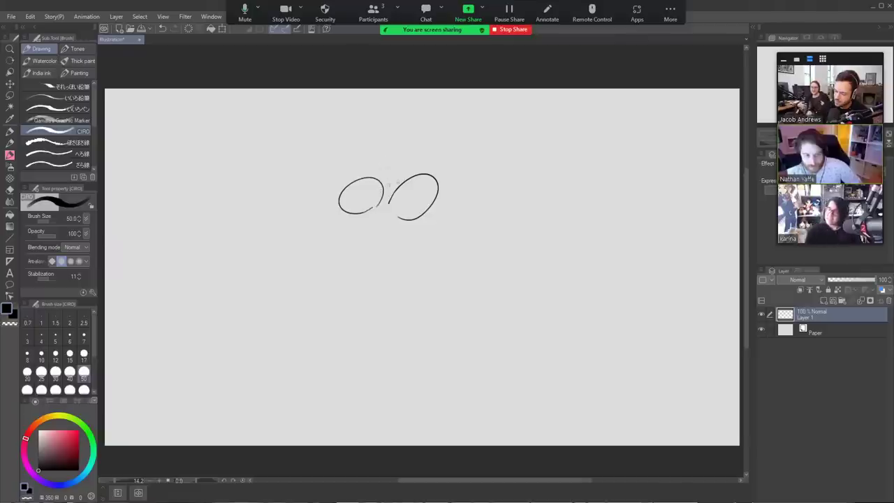
pyautogui.moveTo(383, 187)
pyautogui.mouseDown()
pyautogui.moveTo(416, 175)
pyautogui.moveTo(390, 170)
pyautogui.moveTo(417, 174)
pyautogui.mouseUp()
pyautogui.hotkey('ctrl', 'z')
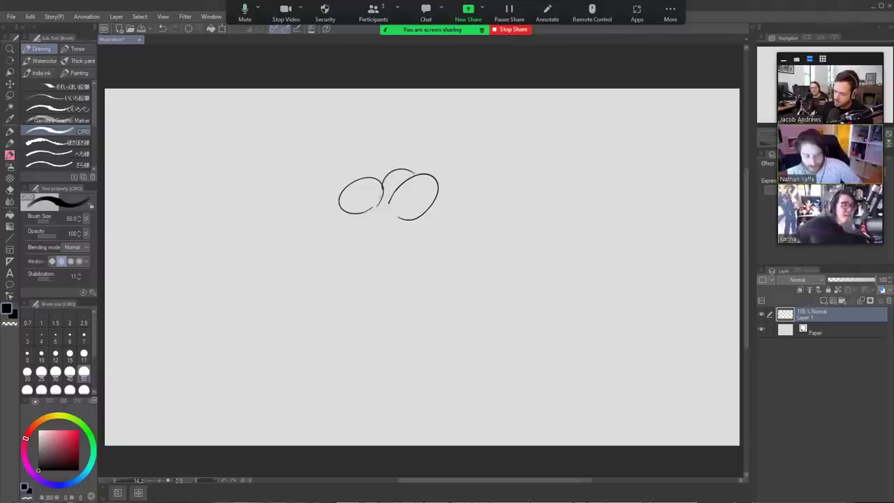
pyautogui.moveTo(354, 197); pyautogui.dragTo(359, 195)
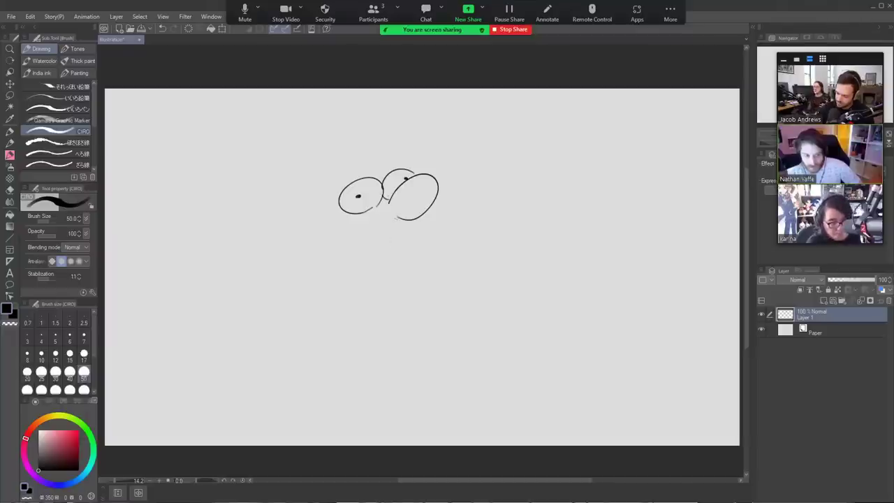
# Draw the two rounded halves of the moustache directly under the nose
pyautogui.moveTo(358, 219)
pyautogui.mouseDown()
pyautogui.moveTo(377, 239)
pyautogui.moveTo(397, 220)
pyautogui.moveTo(418, 233)
pyautogui.moveTo(423, 214)
pyautogui.moveTo(418, 233)
pyautogui.moveTo(434, 209)
pyautogui.mouseUp()
pyautogui.hotkey('ctrl', 'z')
pyautogui.hotkey('ctrl', 'z')
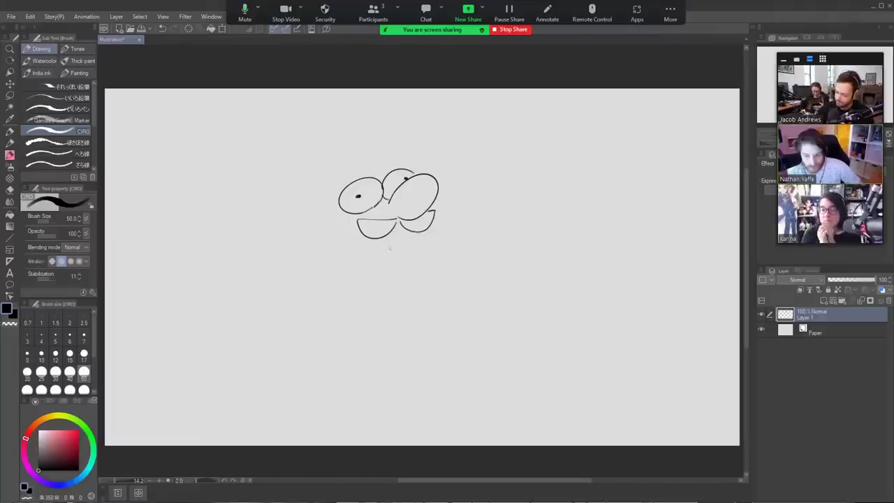
# Draw a long open mouth below the moustache and add the teeth and tongue inside it
pyautogui.moveTo(384, 234)
pyautogui.mouseDown()
pyautogui.moveTo(406, 236)
pyautogui.moveTo(408, 227)
pyautogui.mouseUp()
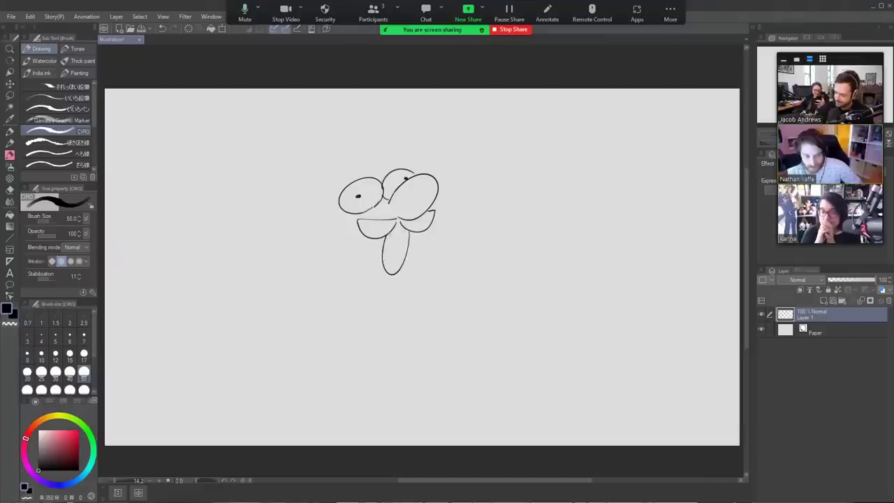
pyautogui.moveTo(390, 232)
pyautogui.mouseDown()
pyautogui.moveTo(403, 234)
pyautogui.moveTo(401, 225)
pyautogui.moveTo(389, 262)
pyautogui.moveTo(407, 253)
pyautogui.moveTo(391, 249)
pyautogui.moveTo(395, 261)
pyautogui.mouseUp()
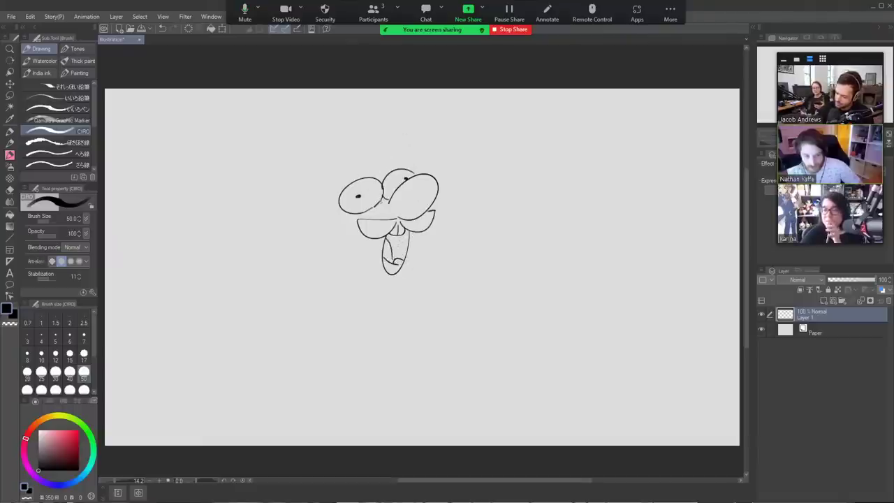
pyautogui.moveTo(375, 208); pyautogui.dragTo(384, 196)
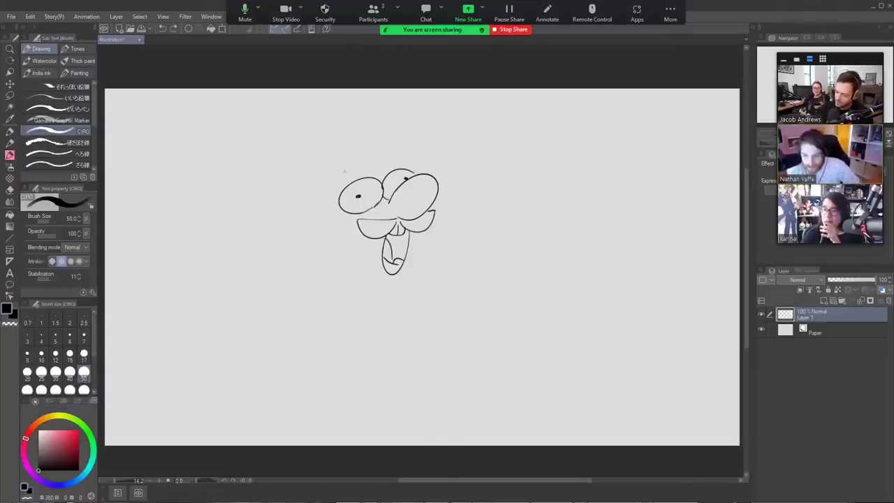
# Draw the ear and the jaw contour on both sides of the mouth, with a zigzag sideburn beside the ear
pyautogui.moveTo(330, 236)
pyautogui.mouseDown()
pyautogui.moveTo(307, 259)
pyautogui.moveTo(333, 241)
pyautogui.moveTo(330, 259)
pyautogui.mouseUp()
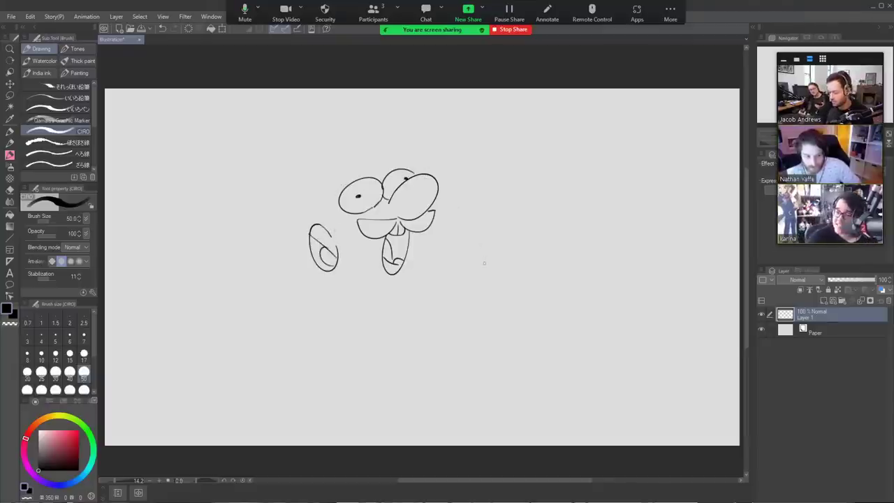
pyautogui.moveTo(337, 247); pyautogui.dragTo(384, 270)
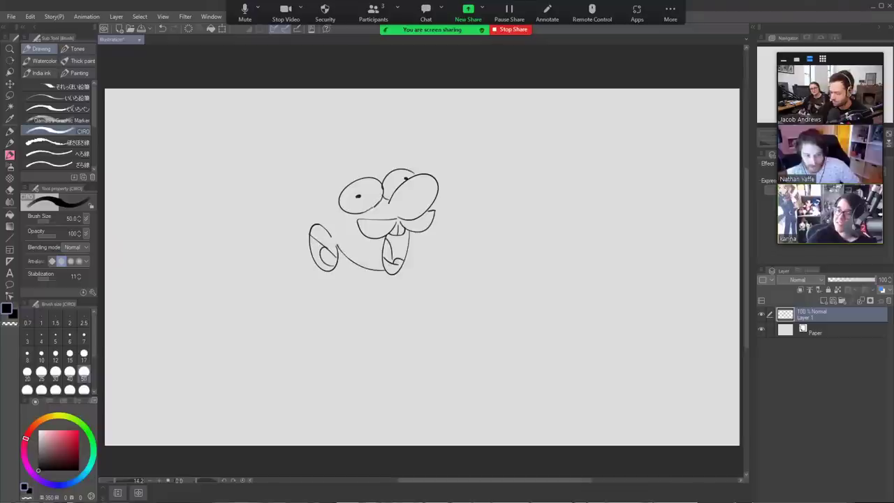
pyautogui.moveTo(426, 229); pyautogui.dragTo(408, 266)
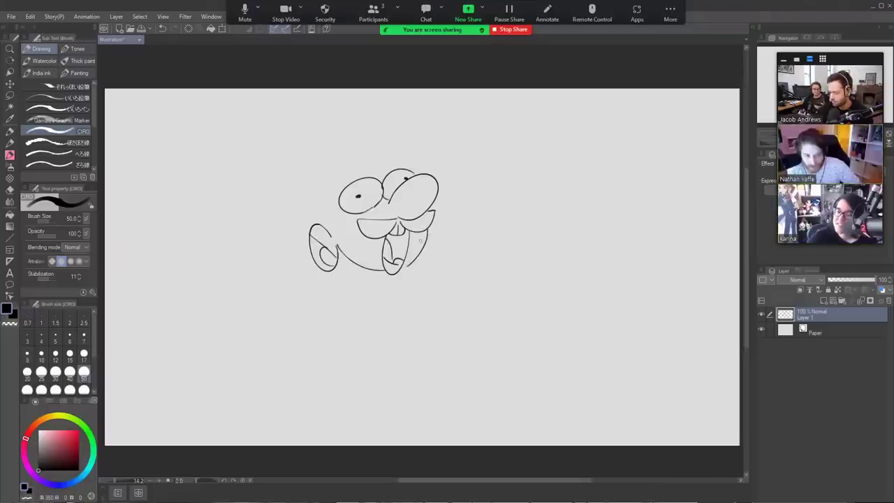
pyautogui.hotkey('ctrl', 'z')
pyautogui.moveTo(434, 224)
pyautogui.mouseDown()
pyautogui.moveTo(420, 264)
pyautogui.moveTo(407, 269)
pyautogui.mouseUp()
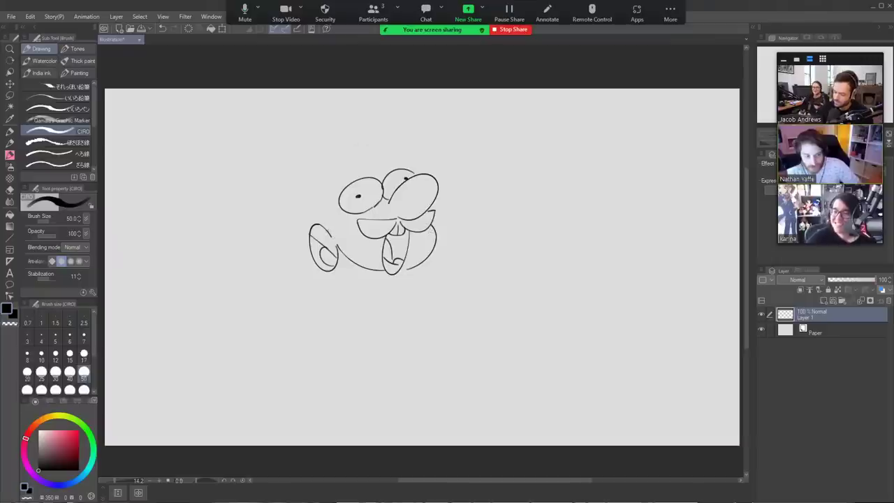
pyautogui.moveTo(343, 241)
pyautogui.mouseDown()
pyautogui.moveTo(330, 211)
pyautogui.moveTo(341, 240)
pyautogui.moveTo(336, 225)
pyautogui.moveTo(344, 241)
pyautogui.moveTo(348, 227)
pyautogui.moveTo(324, 195)
pyautogui.mouseUp()
pyautogui.hotkey('ctrl', 'z')
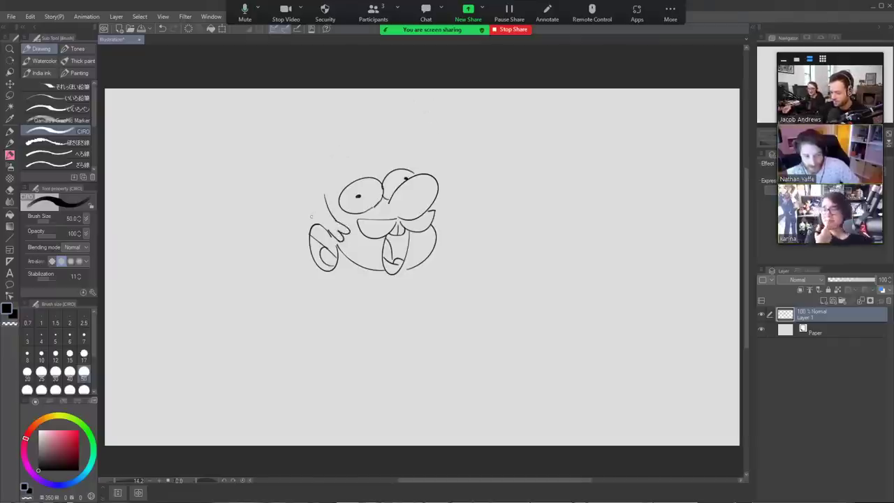
pyautogui.moveTo(311, 216); pyautogui.dragTo(388, 150)
pyautogui.hotkey('ctrl', 'z')
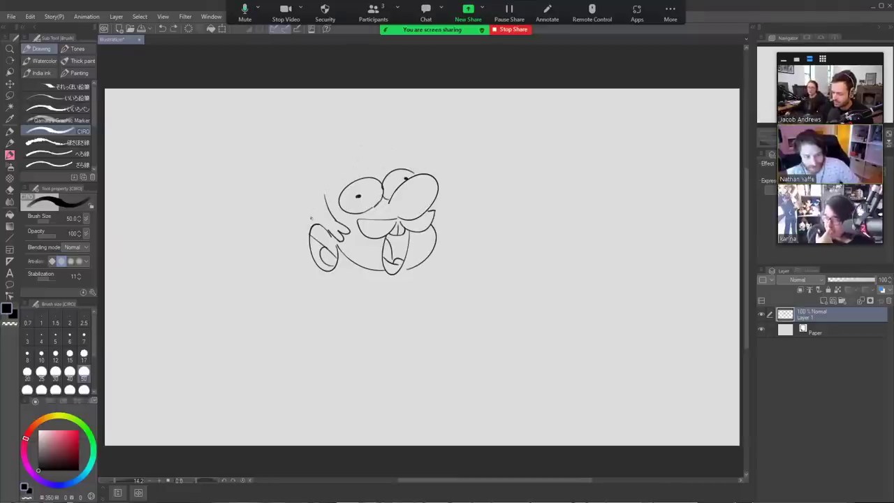
pyautogui.moveTo(312, 219)
pyautogui.mouseDown()
pyautogui.moveTo(358, 155)
pyautogui.moveTo(423, 161)
pyautogui.moveTo(388, 149)
pyautogui.mouseUp()
pyautogui.hotkey('ctrl', 'z')
pyautogui.hotkey('ctrl', 'z')
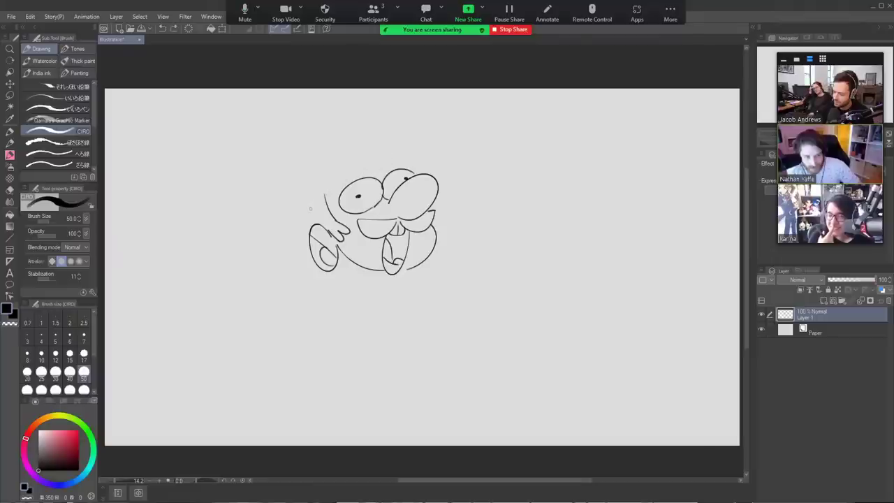
# Draw the cap's curved brim above the face and a thick eyebrow over each eye
pyautogui.moveTo(310, 208); pyautogui.dragTo(411, 148)
pyautogui.moveTo(328, 182)
pyautogui.mouseDown()
pyautogui.moveTo(403, 140)
pyautogui.moveTo(414, 152)
pyautogui.mouseUp()
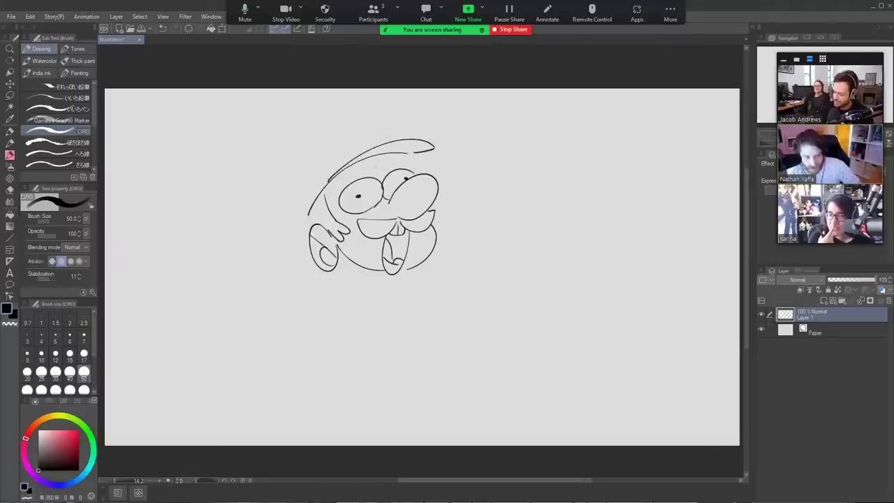
pyautogui.moveTo(346, 179)
pyautogui.mouseDown()
pyautogui.moveTo(403, 167)
pyautogui.moveTo(385, 174)
pyautogui.moveTo(408, 152)
pyautogui.mouseUp()
pyautogui.hotkey('ctrl', 'z')
pyautogui.hotkey('ctrl', 'z')
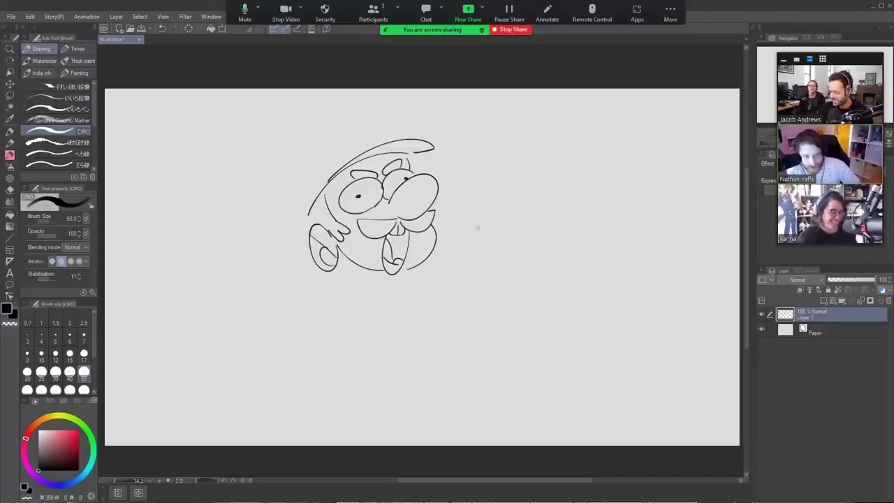
# Draw an arrow pointing at the face from the right, and add the cap's tall crown and rounded back
pyautogui.moveTo(477, 227); pyautogui.dragTo(477, 237)
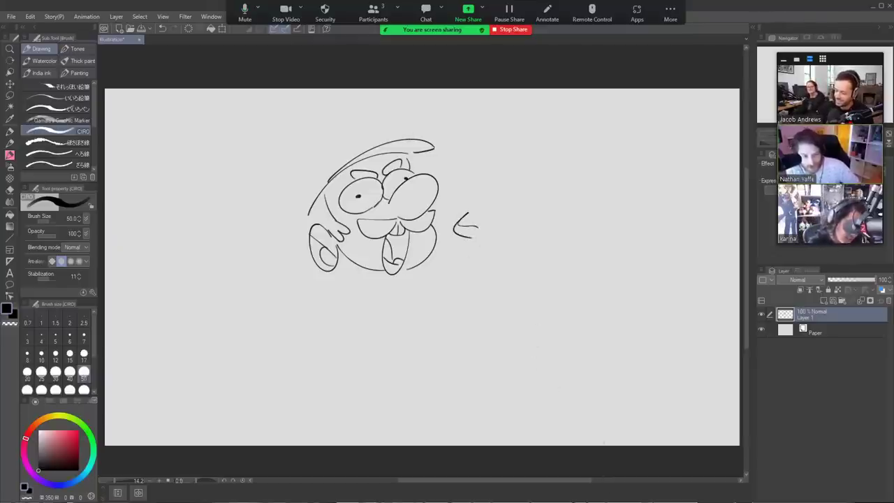
pyautogui.moveTo(410, 140)
pyautogui.mouseDown()
pyautogui.moveTo(319, 159)
pyautogui.moveTo(308, 207)
pyautogui.mouseUp()
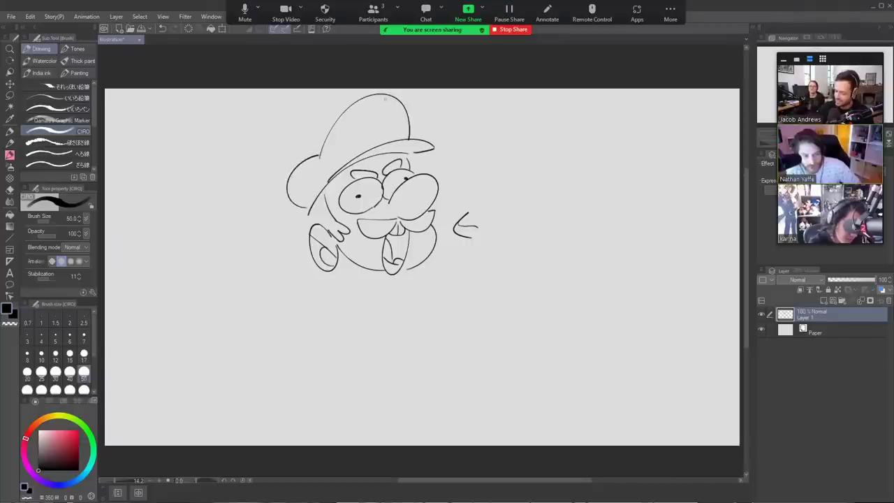
pyautogui.moveTo(309, 210); pyautogui.dragTo(320, 223)
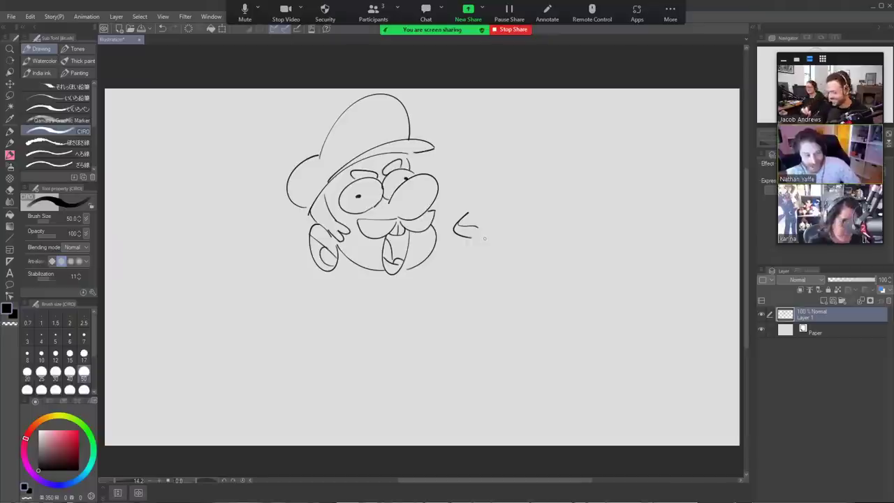
# Hand-letter the word MARIO beside the arrow
pyautogui.moveTo(491, 238)
pyautogui.mouseDown()
pyautogui.moveTo(494, 219)
pyautogui.moveTo(512, 238)
pyautogui.mouseUp()
pyautogui.moveTo(514, 238)
pyautogui.mouseDown()
pyautogui.moveTo(521, 218)
pyautogui.moveTo(527, 237)
pyautogui.mouseUp()
pyautogui.moveTo(516, 231); pyautogui.dragTo(530, 218)
pyautogui.moveTo(531, 218)
pyautogui.mouseDown()
pyautogui.moveTo(542, 236)
pyautogui.moveTo(556, 218)
pyautogui.mouseUp()
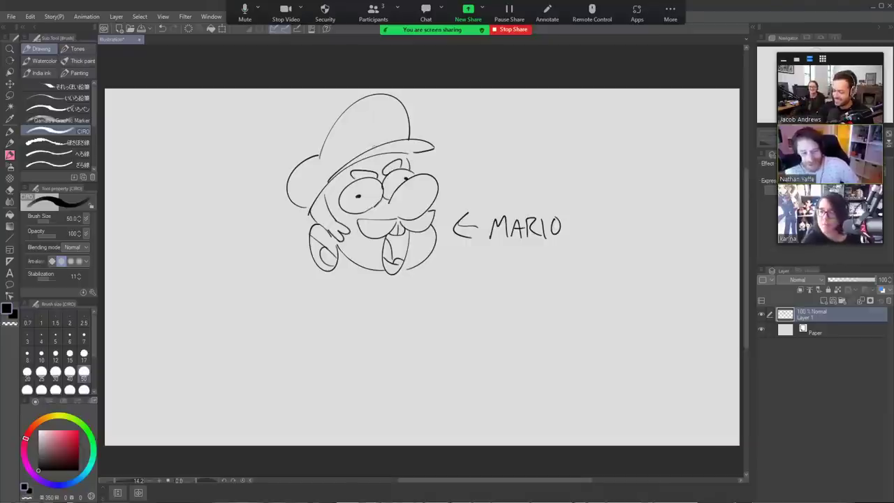
# Draw a round emblem with a block letter M on the front of the cap
pyautogui.moveTo(374, 147)
pyautogui.mouseDown()
pyautogui.moveTo(379, 115)
pyautogui.moveTo(388, 112)
pyautogui.moveTo(392, 140)
pyautogui.moveTo(398, 128)
pyautogui.moveTo(391, 142)
pyautogui.moveTo(373, 123)
pyautogui.moveTo(380, 131)
pyautogui.moveTo(388, 120)
pyautogui.moveTo(391, 140)
pyautogui.moveTo(379, 132)
pyautogui.moveTo(392, 137)
pyautogui.mouseUp()
pyautogui.hotkey('ctrl', 'z')
pyautogui.hotkey('ctrl', 'z')
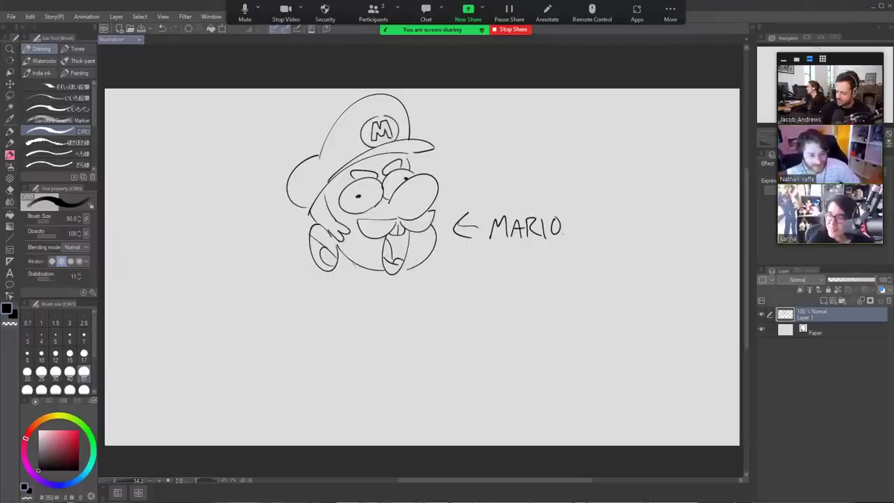
# Draw the neck below the jaw and a pointed shirt collar around it
pyautogui.moveTo(352, 264)
pyautogui.mouseDown()
pyautogui.moveTo(368, 285)
pyautogui.moveTo(391, 272)
pyautogui.moveTo(359, 304)
pyautogui.mouseUp()
pyautogui.hotkey('ctrl', 'z')
pyautogui.moveTo(338, 259); pyautogui.dragTo(355, 269)
pyautogui.hotkey('ctrl', 'z')
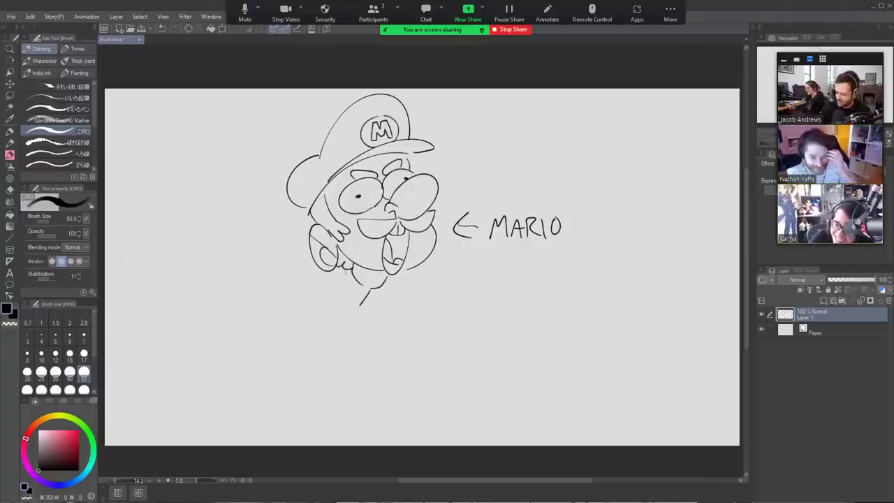
pyautogui.moveTo(353, 269)
pyautogui.mouseDown()
pyautogui.moveTo(333, 282)
pyautogui.moveTo(355, 302)
pyautogui.moveTo(380, 296)
pyautogui.moveTo(384, 307)
pyautogui.moveTo(395, 278)
pyautogui.moveTo(398, 286)
pyautogui.mouseUp()
pyautogui.hotkey('ctrl', 'z')
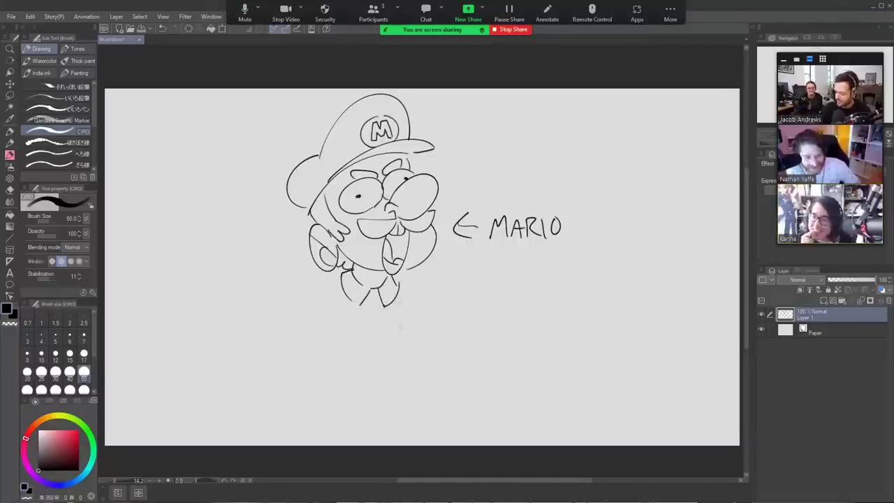
# Draw a large thumb extending to the right below the collar, with nail and knuckle creases, and start the fist's knuckle edge
pyautogui.moveTo(386, 326)
pyautogui.mouseDown()
pyautogui.moveTo(426, 294)
pyautogui.moveTo(503, 300)
pyautogui.moveTo(508, 342)
pyautogui.moveTo(432, 319)
pyautogui.mouseUp()
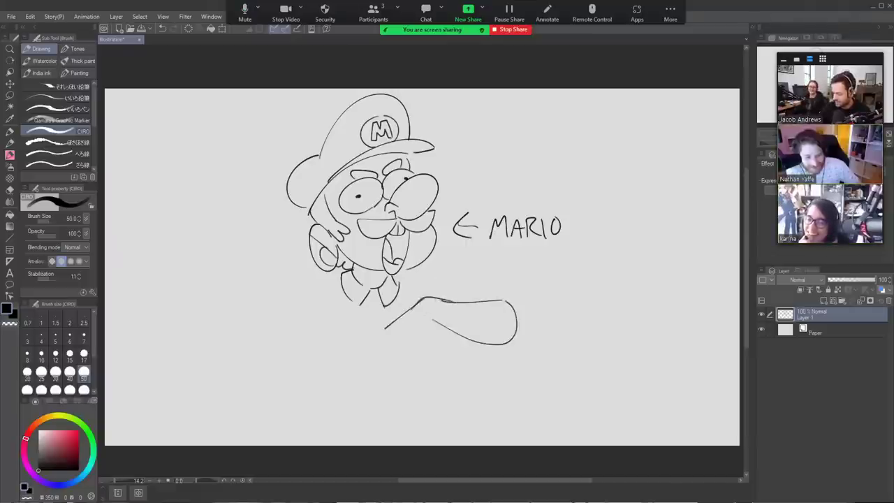
pyautogui.moveTo(505, 301)
pyautogui.mouseDown()
pyautogui.moveTo(483, 315)
pyautogui.moveTo(470, 303)
pyautogui.mouseUp()
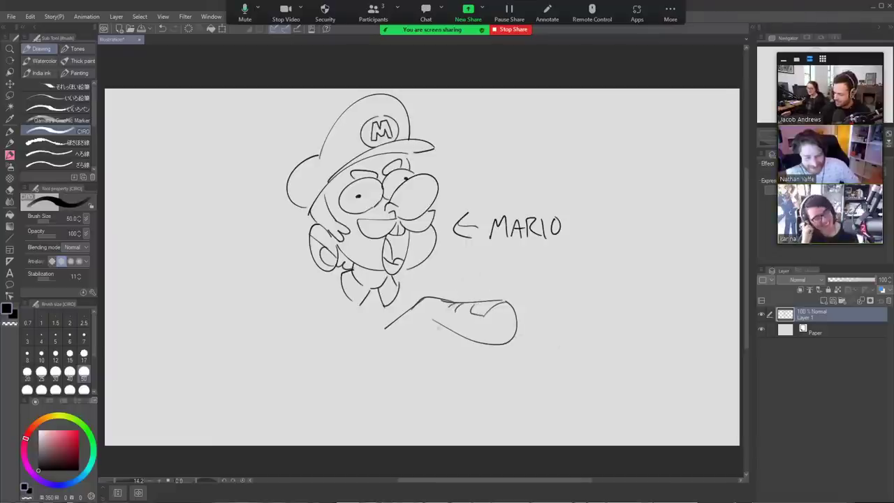
pyautogui.moveTo(416, 304)
pyautogui.mouseDown()
pyautogui.moveTo(445, 343)
pyautogui.moveTo(429, 366)
pyautogui.mouseUp()
pyautogui.hotkey('ctrl', 'z')
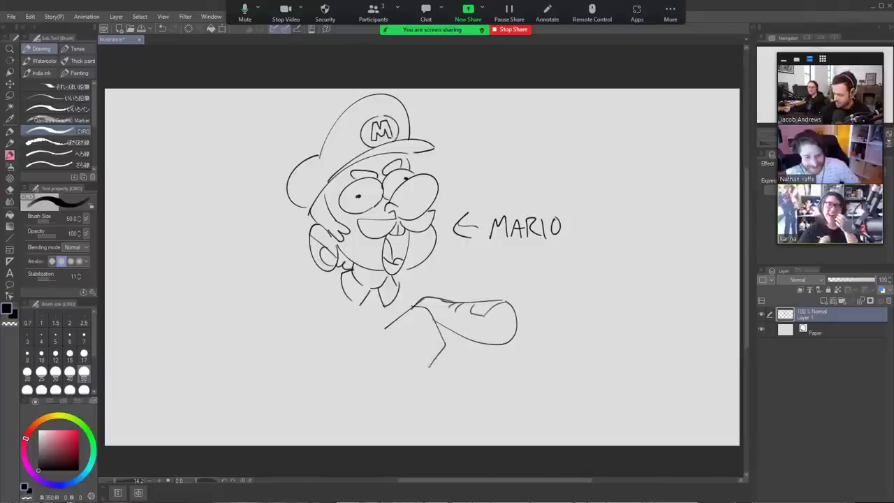
# Complete the fist's outline and divide it into curled fingers with slanted lines
pyautogui.moveTo(385, 327)
pyautogui.mouseDown()
pyautogui.moveTo(370, 360)
pyautogui.moveTo(409, 380)
pyautogui.moveTo(393, 386)
pyautogui.moveTo(407, 364)
pyautogui.moveTo(407, 380)
pyautogui.mouseUp()
pyautogui.hotkey('ctrl', 'z')
pyautogui.moveTo(395, 384)
pyautogui.mouseDown()
pyautogui.moveTo(382, 366)
pyautogui.moveTo(400, 373)
pyautogui.moveTo(382, 362)
pyautogui.moveTo(394, 383)
pyautogui.moveTo(382, 372)
pyautogui.moveTo(408, 380)
pyautogui.mouseUp()
pyautogui.hotkey('ctrl', 'z')
pyautogui.moveTo(418, 331); pyautogui.dragTo(421, 374)
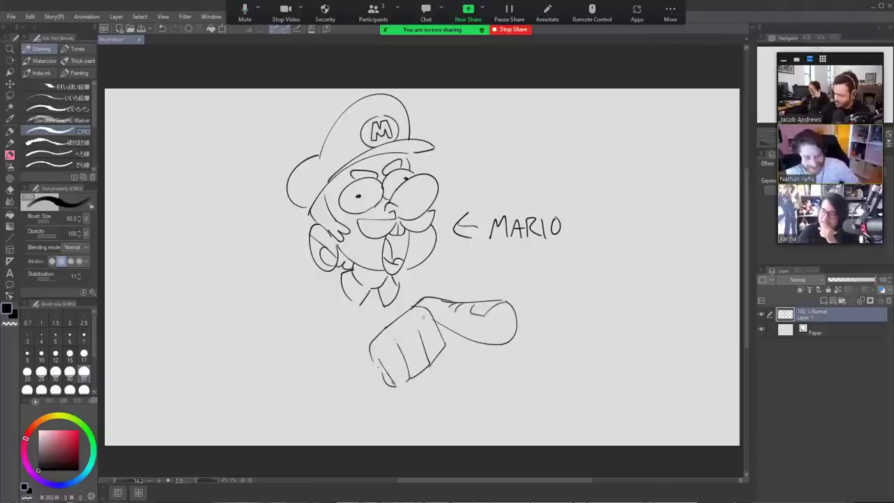
pyautogui.moveTo(405, 315)
pyautogui.mouseDown()
pyautogui.moveTo(417, 332)
pyautogui.moveTo(399, 347)
pyautogui.mouseUp()
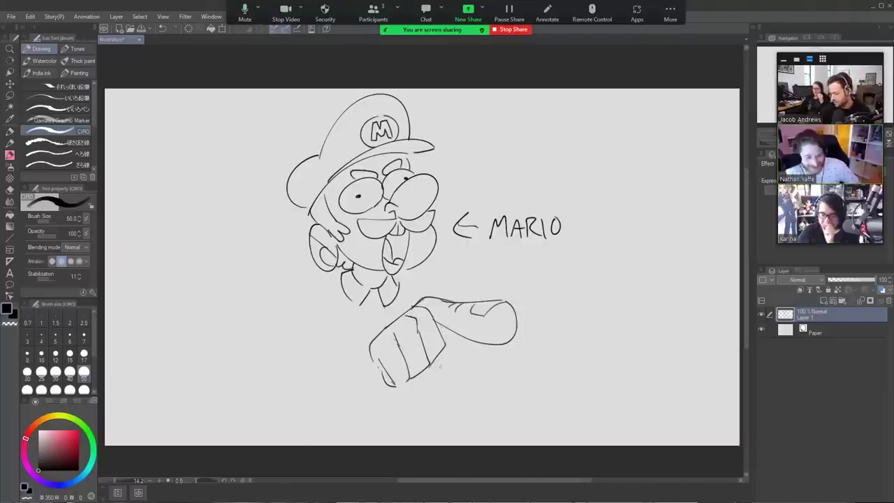
# Draw the underside of the hand beneath the thumb and a rounded bulge behind the curled fingers
pyautogui.moveTo(435, 370)
pyautogui.mouseDown()
pyautogui.moveTo(461, 362)
pyautogui.moveTo(469, 340)
pyautogui.mouseUp()
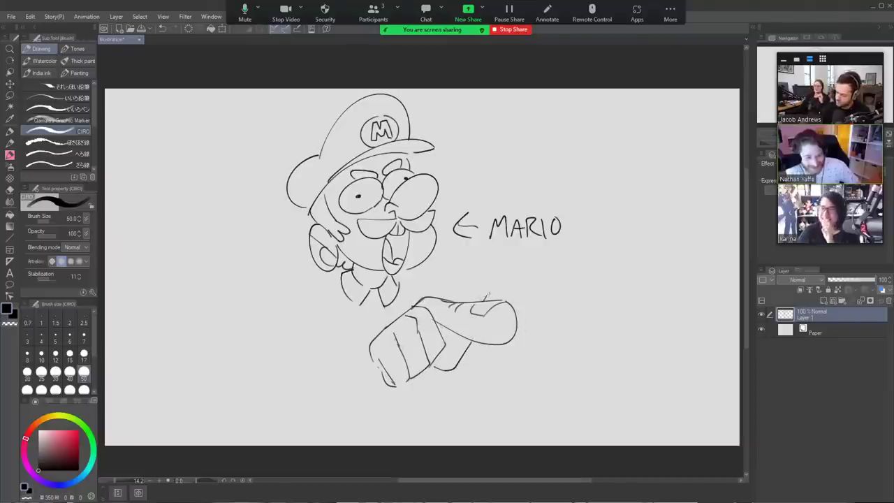
pyautogui.hotkey('ctrl', 'z')
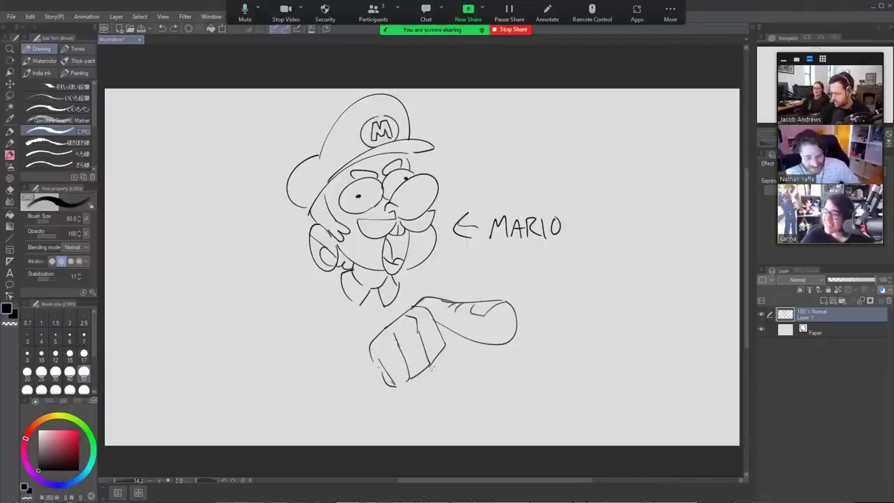
pyautogui.moveTo(430, 372); pyautogui.dragTo(489, 348)
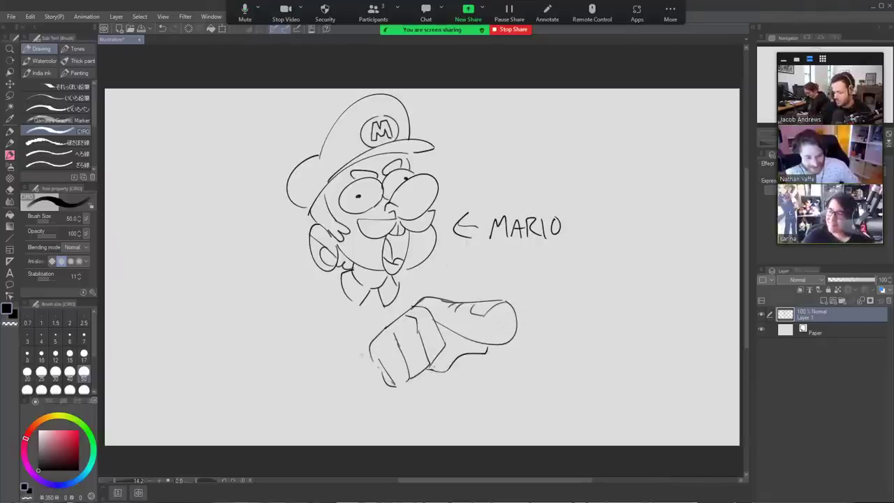
pyautogui.moveTo(372, 337)
pyautogui.mouseDown()
pyautogui.moveTo(358, 369)
pyautogui.moveTo(383, 380)
pyautogui.mouseUp()
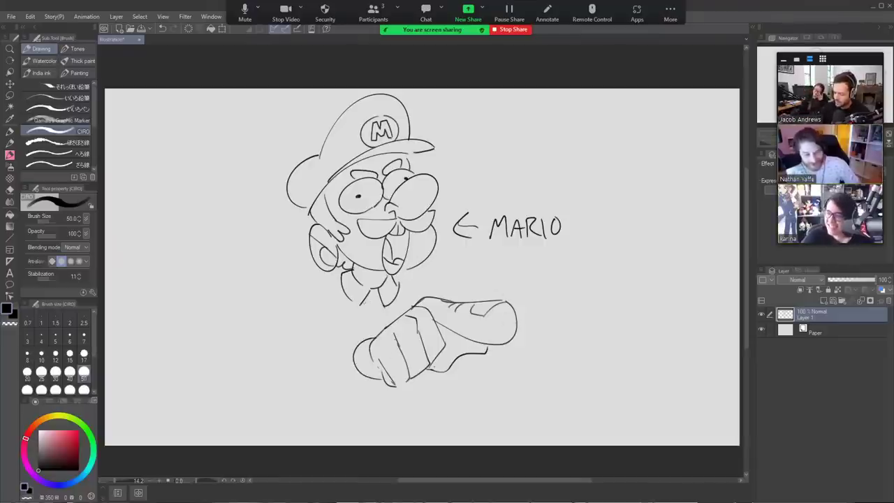
# Draw the shirt detail under the collar, and the near shoulder with a bent arm reaching to the fist
pyautogui.moveTo(365, 305)
pyautogui.mouseDown()
pyautogui.moveTo(373, 314)
pyautogui.moveTo(366, 334)
pyautogui.mouseUp()
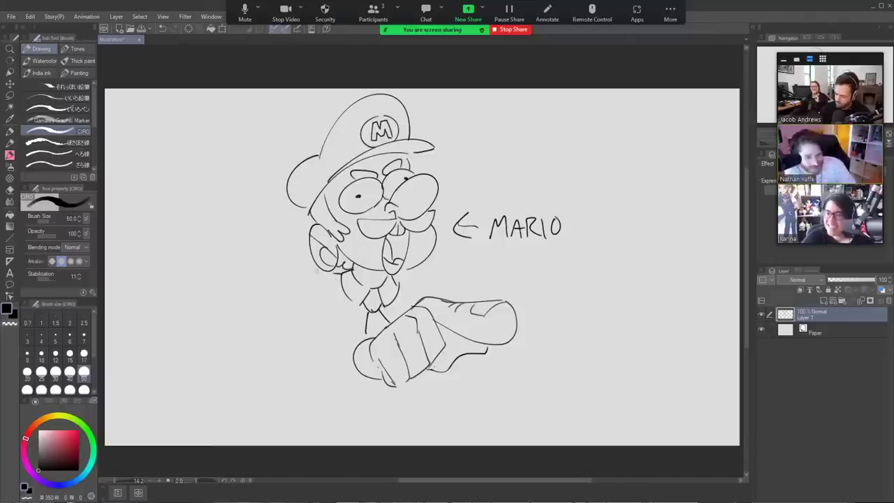
pyautogui.moveTo(312, 276)
pyautogui.mouseDown()
pyautogui.moveTo(284, 278)
pyautogui.moveTo(282, 291)
pyautogui.moveTo(319, 301)
pyautogui.moveTo(279, 361)
pyautogui.mouseUp()
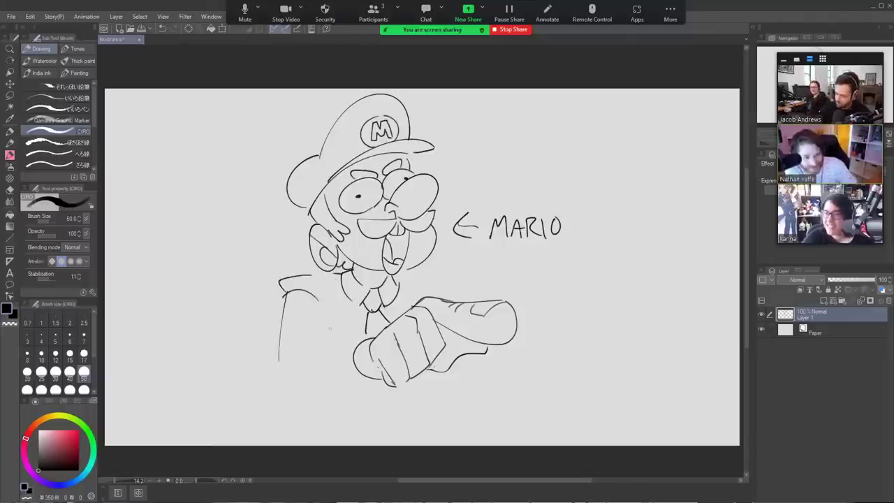
pyautogui.moveTo(334, 340)
pyautogui.mouseDown()
pyautogui.moveTo(296, 370)
pyautogui.moveTo(313, 334)
pyautogui.mouseUp()
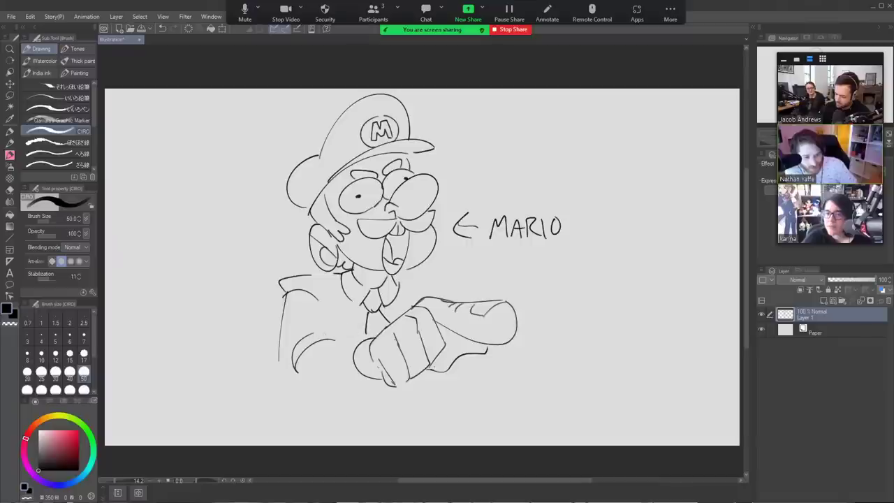
pyautogui.moveTo(376, 331); pyautogui.dragTo(320, 340)
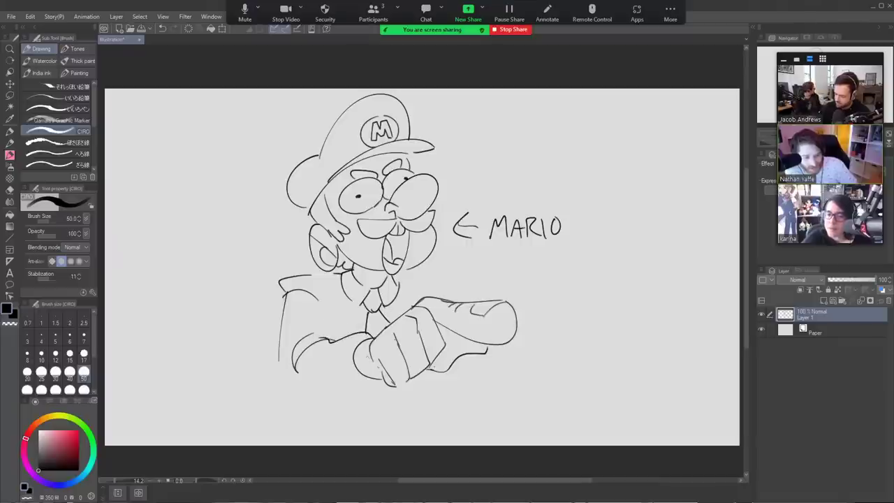
pyautogui.moveTo(374, 380); pyautogui.dragTo(286, 377)
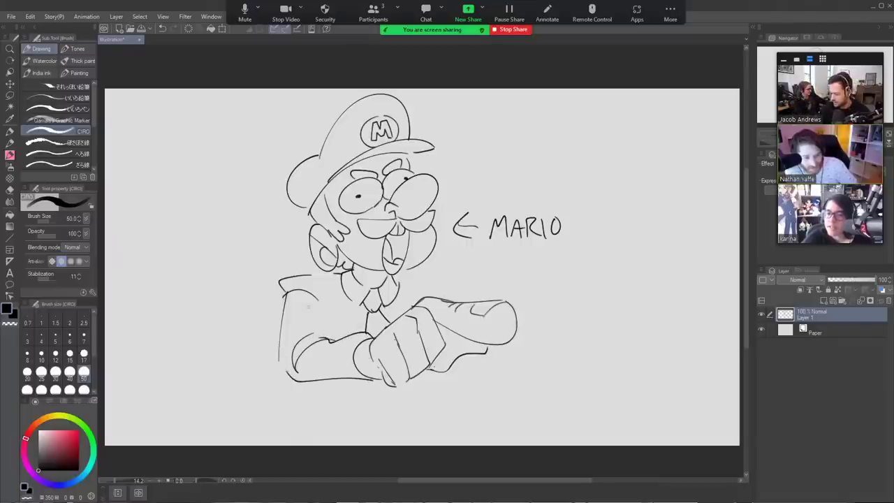
pyautogui.moveTo(317, 301); pyautogui.dragTo(323, 340)
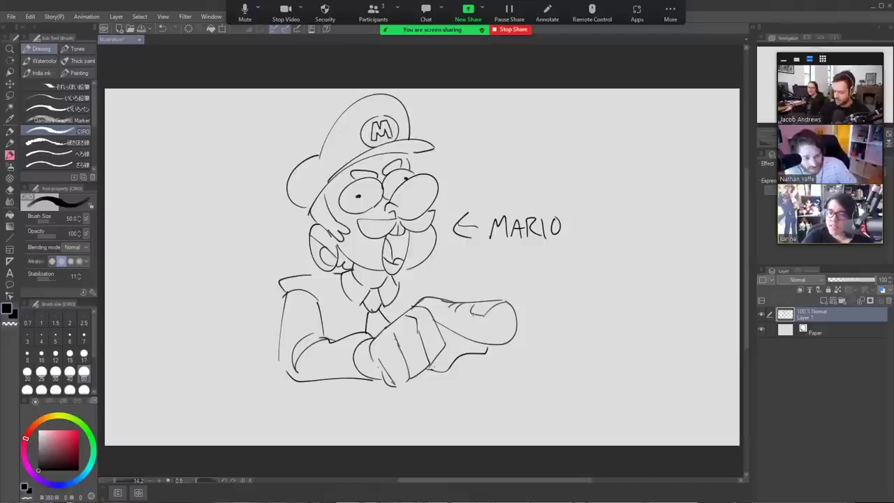
# With the Milli pen, redraw the forearm's upper edge with a cuff line at the wrist, and sketch the far shoulder
pyautogui.press('e')
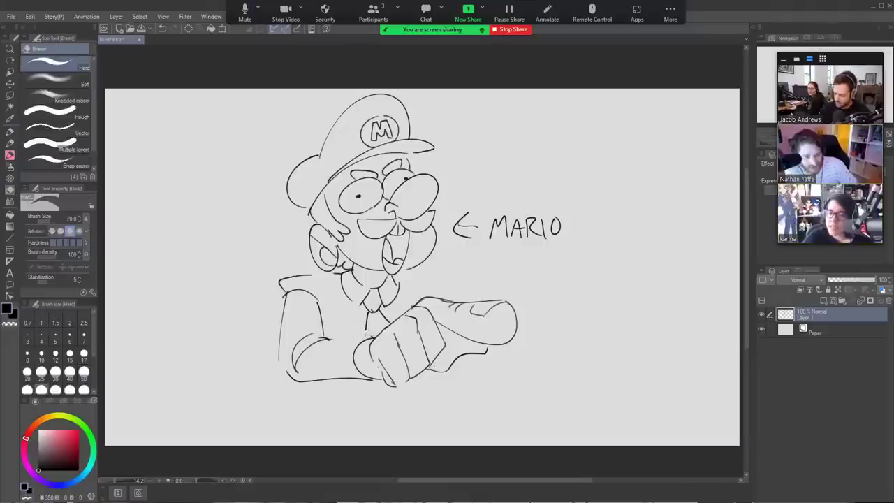
pyautogui.press('p')
pyautogui.moveTo(330, 340); pyautogui.dragTo(374, 329)
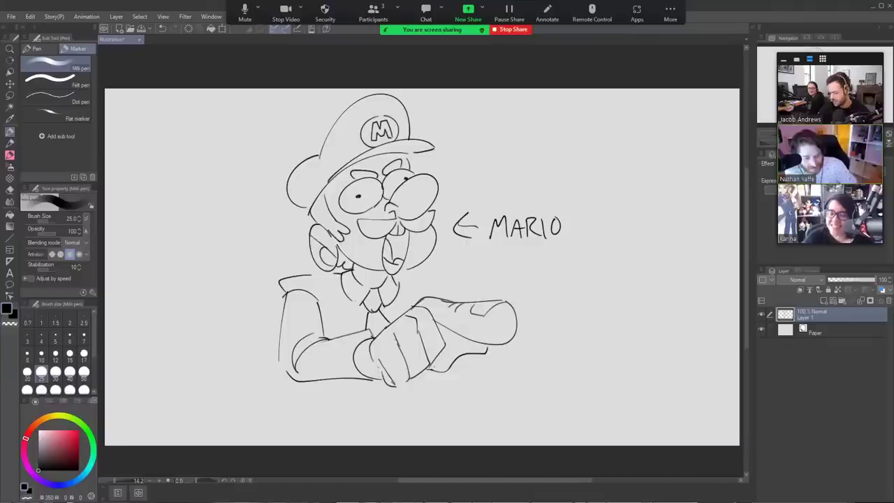
pyautogui.moveTo(352, 334)
pyautogui.mouseDown()
pyautogui.moveTo(335, 374)
pyautogui.moveTo(345, 375)
pyautogui.mouseUp()
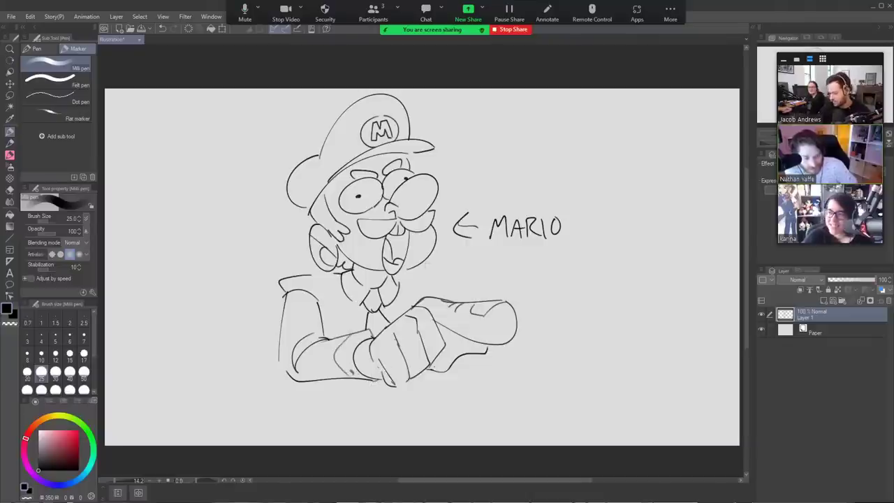
pyautogui.moveTo(427, 259)
pyautogui.mouseDown()
pyautogui.moveTo(451, 268)
pyautogui.moveTo(443, 263)
pyautogui.moveTo(449, 282)
pyautogui.mouseUp()
pyautogui.hotkey('ctrl', 'z')
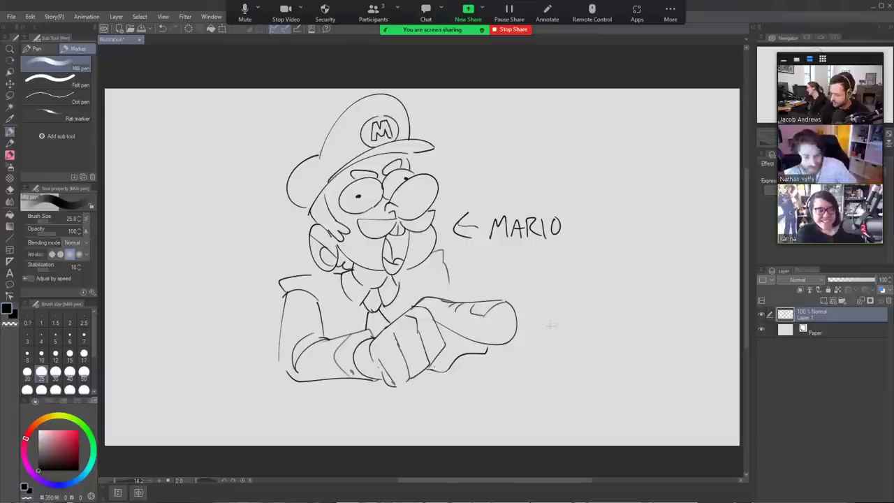
# Sketch the slanted side and top edges of a tilted boxy shape below and right of the MARIO label
pyautogui.moveTo(552, 320); pyautogui.dragTo(587, 253)
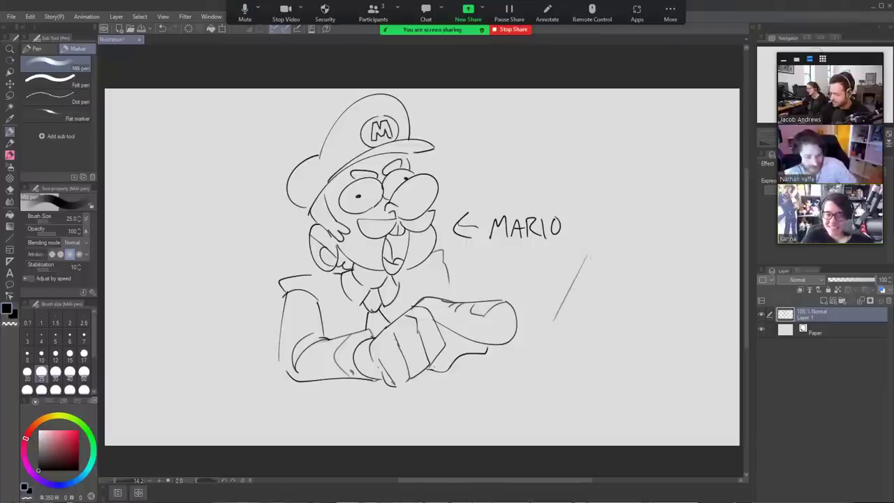
pyautogui.hotkey('ctrl', 'z')
pyautogui.moveTo(556, 315); pyautogui.dragTo(585, 245)
pyautogui.moveTo(557, 314)
pyautogui.mouseDown()
pyautogui.moveTo(603, 241)
pyautogui.moveTo(594, 243)
pyautogui.moveTo(664, 215)
pyautogui.mouseUp()
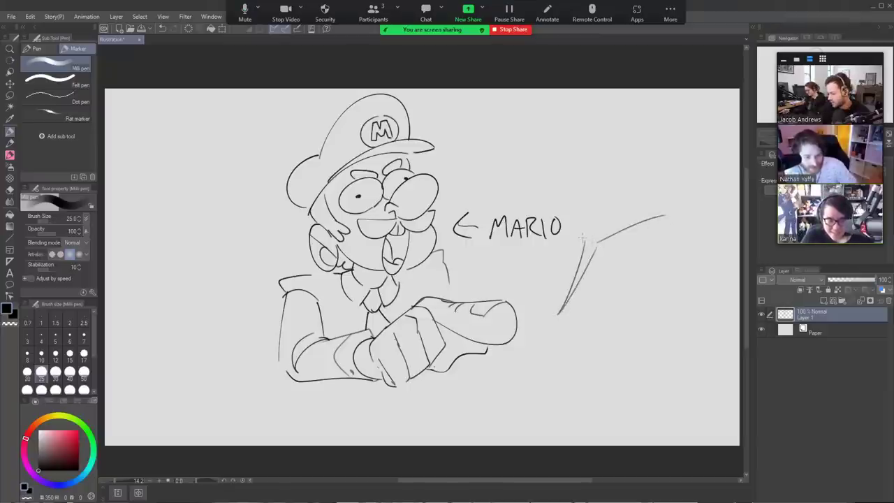
pyautogui.moveTo(583, 242)
pyautogui.mouseDown()
pyautogui.moveTo(647, 205)
pyautogui.moveTo(646, 216)
pyautogui.moveTo(681, 256)
pyautogui.mouseUp()
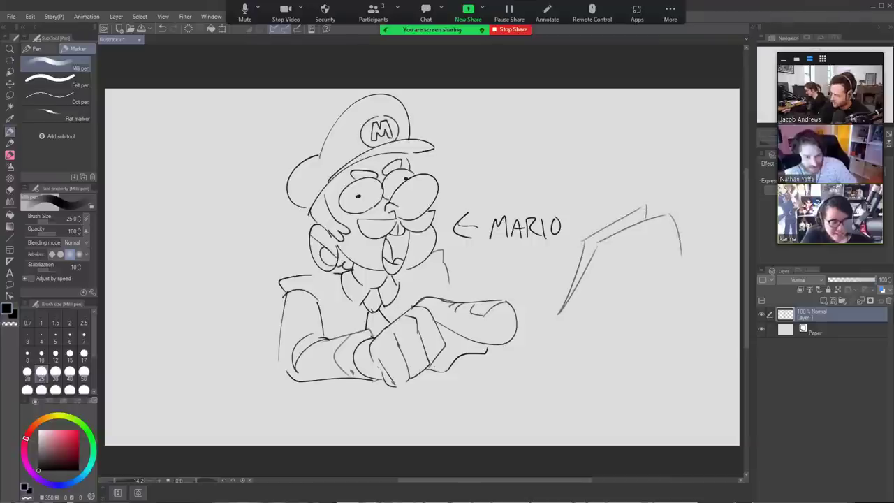
# Add the boxy shape's inner edge, parallel lines and base, with a small rounded form beneath it
pyautogui.moveTo(602, 241); pyautogui.dragTo(617, 293)
pyautogui.moveTo(612, 250)
pyautogui.mouseDown()
pyautogui.moveTo(681, 228)
pyautogui.moveTo(680, 236)
pyautogui.mouseUp()
pyautogui.moveTo(610, 271)
pyautogui.mouseDown()
pyautogui.moveTo(667, 249)
pyautogui.moveTo(686, 299)
pyautogui.moveTo(626, 307)
pyautogui.mouseUp()
pyautogui.moveTo(687, 300)
pyautogui.mouseDown()
pyautogui.moveTo(606, 335)
pyautogui.moveTo(569, 332)
pyautogui.mouseUp()
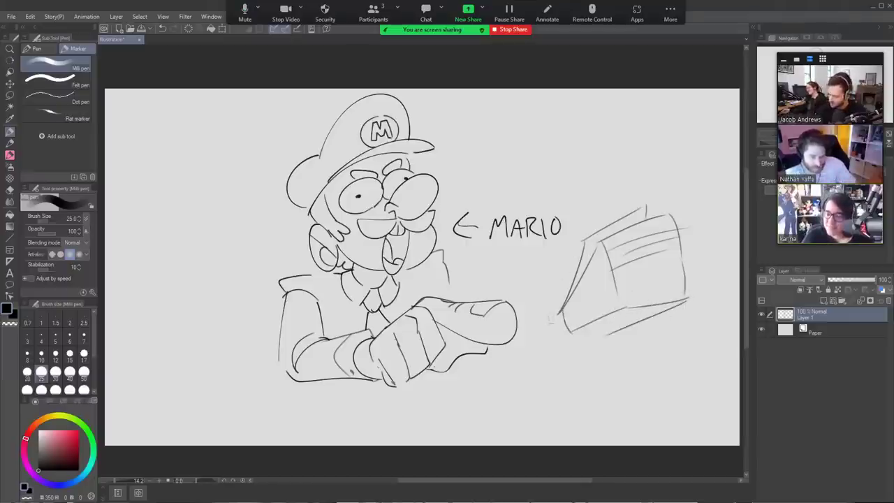
pyautogui.moveTo(618, 333)
pyautogui.mouseDown()
pyautogui.moveTo(618, 349)
pyautogui.moveTo(585, 348)
pyautogui.moveTo(609, 335)
pyautogui.moveTo(568, 364)
pyautogui.moveTo(577, 348)
pyautogui.mouseUp()
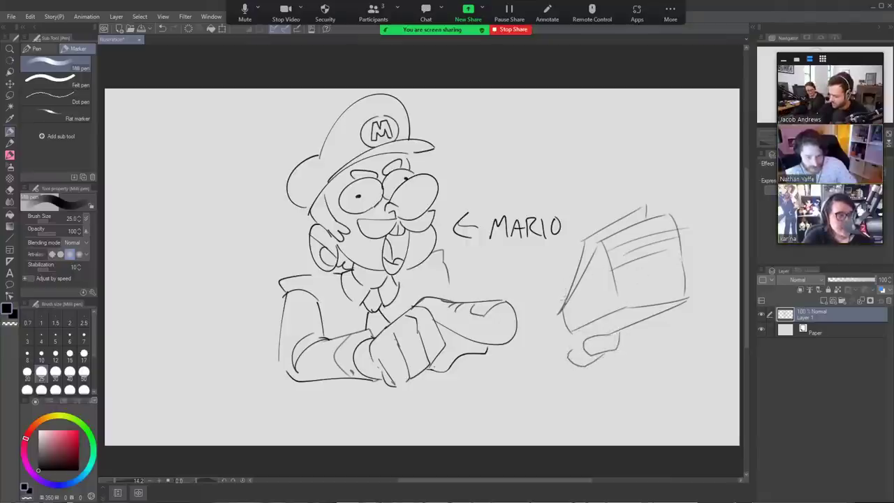
# With the CIRO brush, ink the far shoulder and add a short hooked line beside the boxy shape and a down arrow above it
pyautogui.press('b')
pyautogui.moveTo(563, 297); pyautogui.dragTo(535, 302)
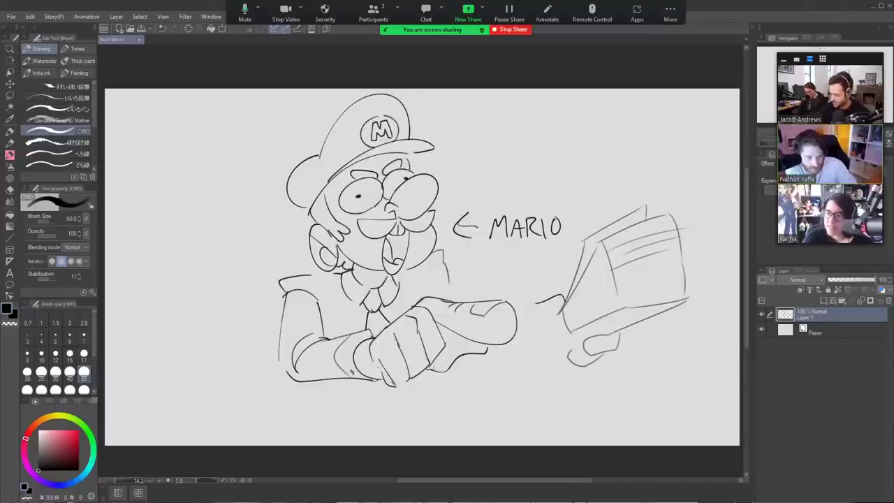
pyautogui.moveTo(431, 254)
pyautogui.mouseDown()
pyautogui.moveTo(444, 249)
pyautogui.moveTo(451, 284)
pyautogui.mouseUp()
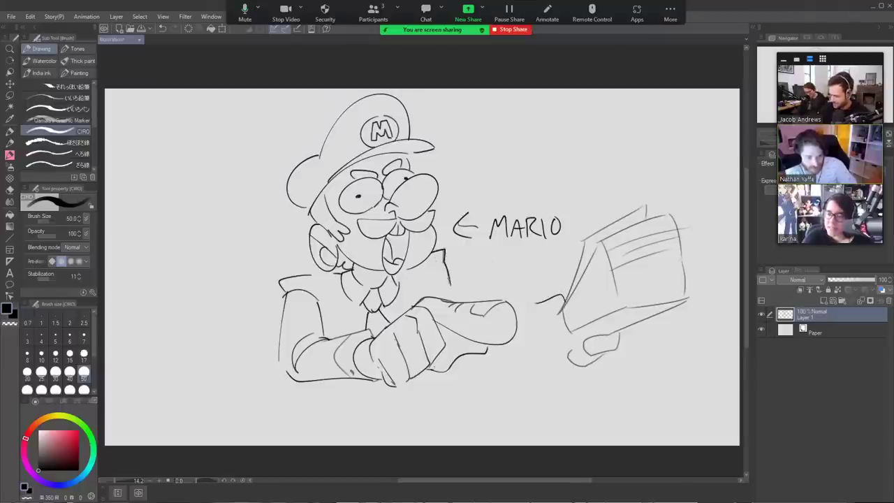
pyautogui.hotkey('ctrl', 'z')
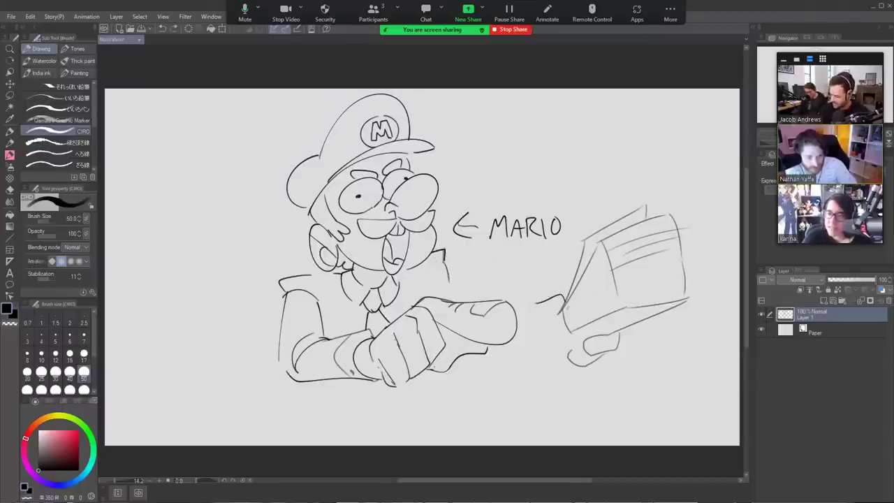
pyautogui.moveTo(447, 260); pyautogui.dragTo(451, 283)
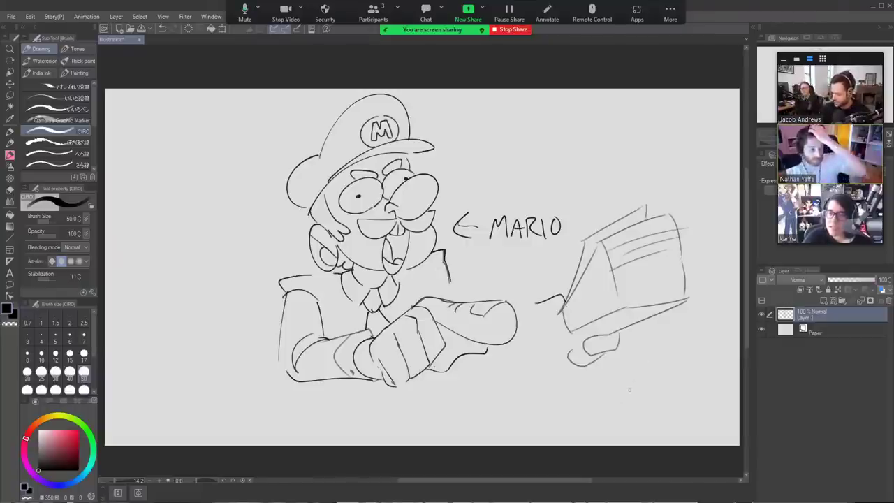
pyautogui.moveTo(640, 146)
pyautogui.mouseDown()
pyautogui.moveTo(634, 194)
pyautogui.moveTo(646, 175)
pyautogui.mouseUp()
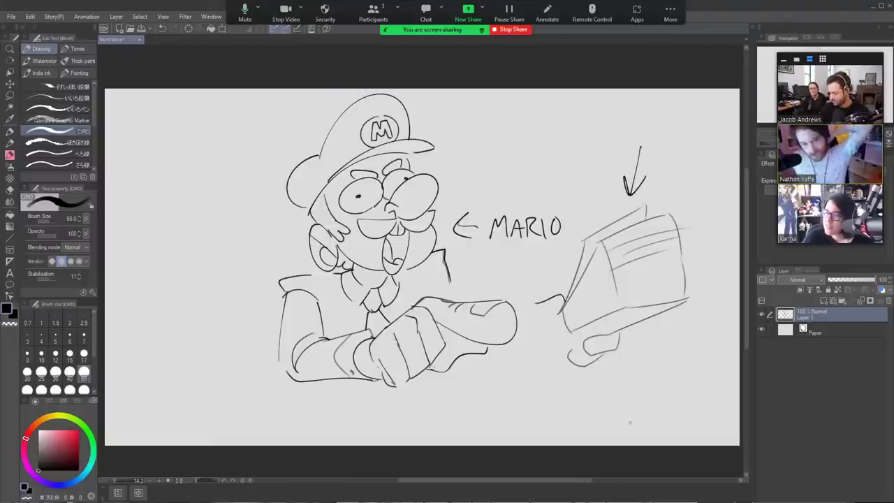
pyautogui.press('p')
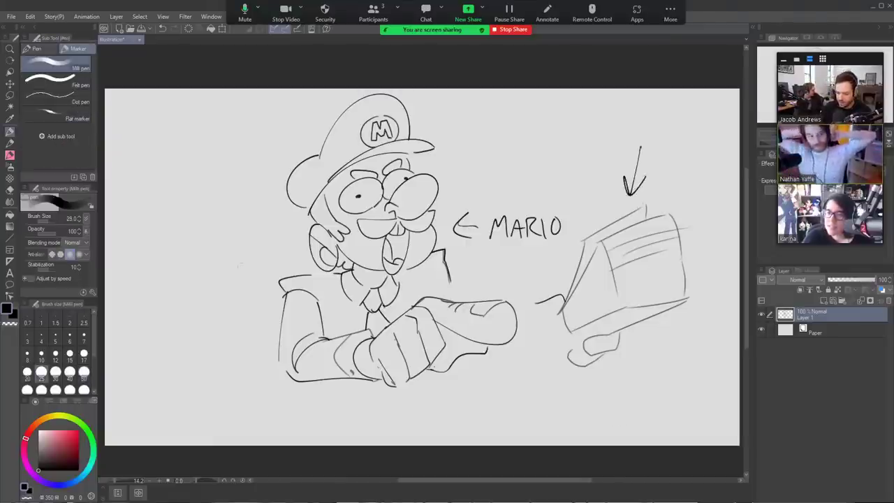
pyautogui.moveTo(214, 275); pyautogui.dragTo(231, 202)
pyautogui.moveTo(231, 204)
pyautogui.mouseDown()
pyautogui.moveTo(226, 269)
pyautogui.moveTo(249, 221)
pyautogui.moveTo(257, 239)
pyautogui.moveTo(266, 227)
pyautogui.moveTo(251, 183)
pyautogui.moveTo(250, 136)
pyautogui.mouseUp()
pyautogui.hotkey('ctrl', 'z')
pyautogui.hotkey('ctrl', 'z')
pyautogui.hotkey('ctrl', 'z')
pyautogui.hotkey('ctrl', 'z')
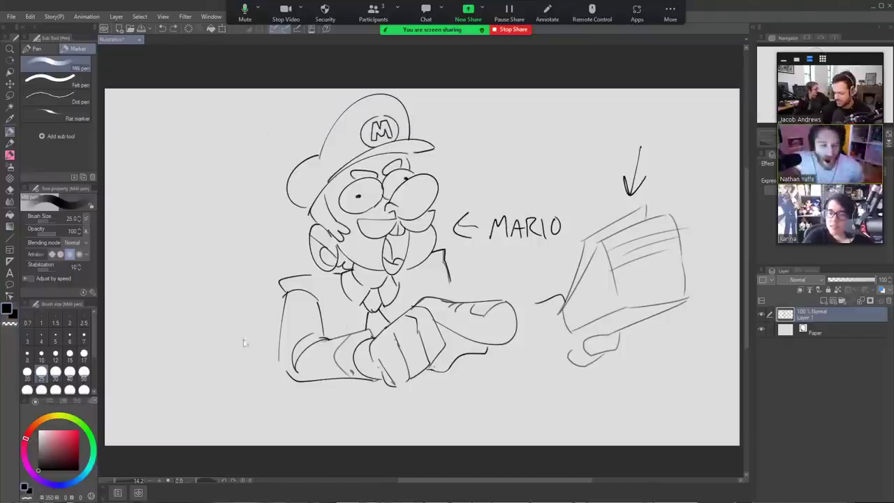
pyautogui.moveTo(195, 395)
pyautogui.mouseDown()
pyautogui.moveTo(212, 143)
pyautogui.moveTo(204, 342)
pyautogui.mouseUp()
pyautogui.moveTo(251, 178); pyautogui.dragTo(241, 328)
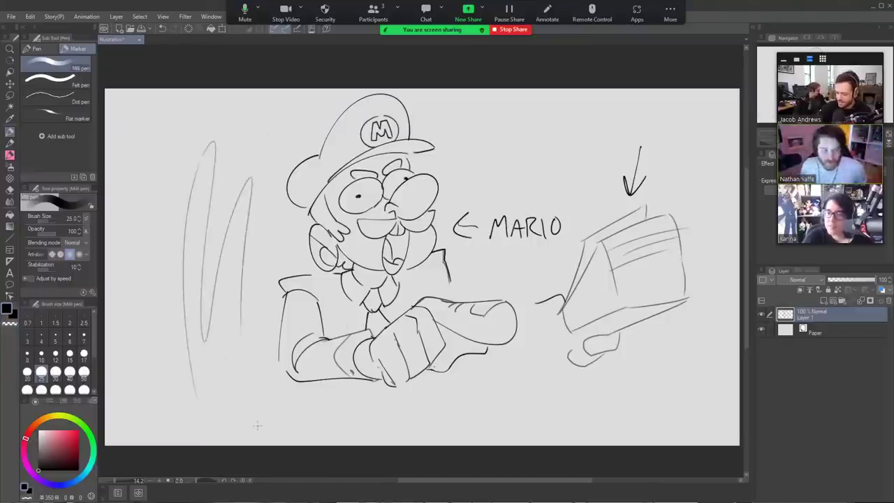
pyautogui.hotkey('ctrl', 'z')
pyautogui.hotkey('ctrl', 'z')
pyautogui.hotkey('ctrl', 'z')
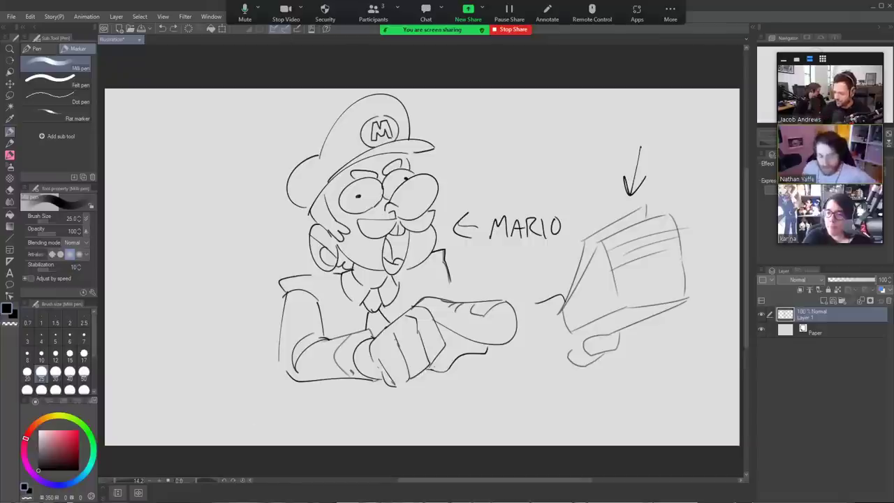
# With the CIRO brush, ink the fingers and fingernails beneath the boxy shape and the nailed thumb at its near lower corner
pyautogui.press('b')
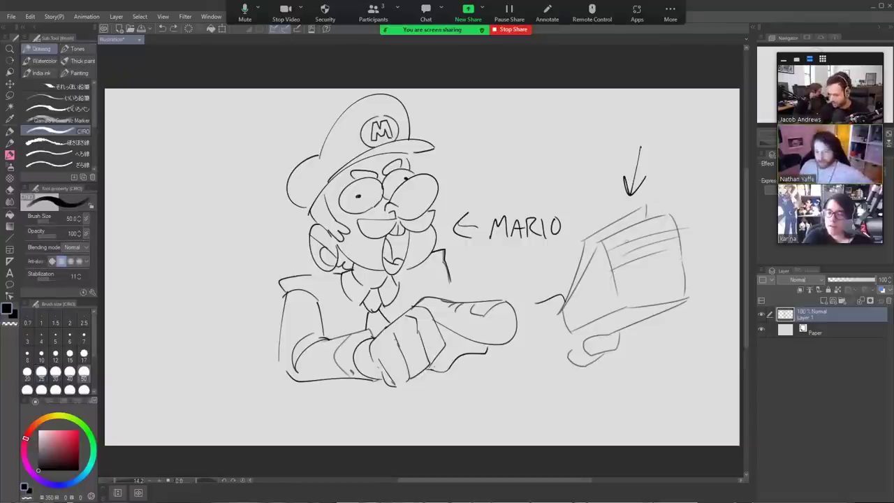
pyautogui.moveTo(594, 356)
pyautogui.mouseDown()
pyautogui.moveTo(594, 343)
pyautogui.moveTo(606, 355)
pyautogui.moveTo(565, 374)
pyautogui.moveTo(565, 358)
pyautogui.mouseUp()
pyautogui.hotkey('ctrl', 'z')
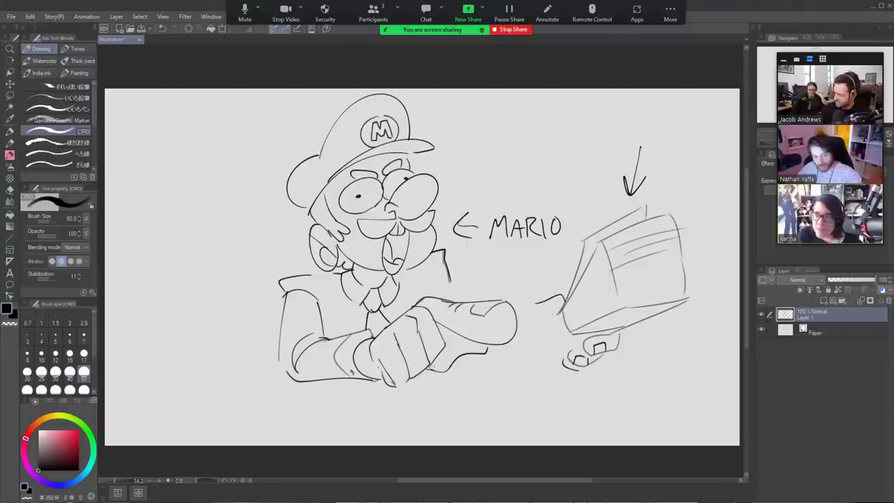
pyautogui.moveTo(535, 302)
pyautogui.mouseDown()
pyautogui.moveTo(535, 335)
pyautogui.moveTo(556, 310)
pyautogui.moveTo(550, 339)
pyautogui.moveTo(556, 310)
pyautogui.moveTo(535, 332)
pyautogui.moveTo(545, 317)
pyautogui.mouseUp()
pyautogui.hotkey('ctrl', 'z')
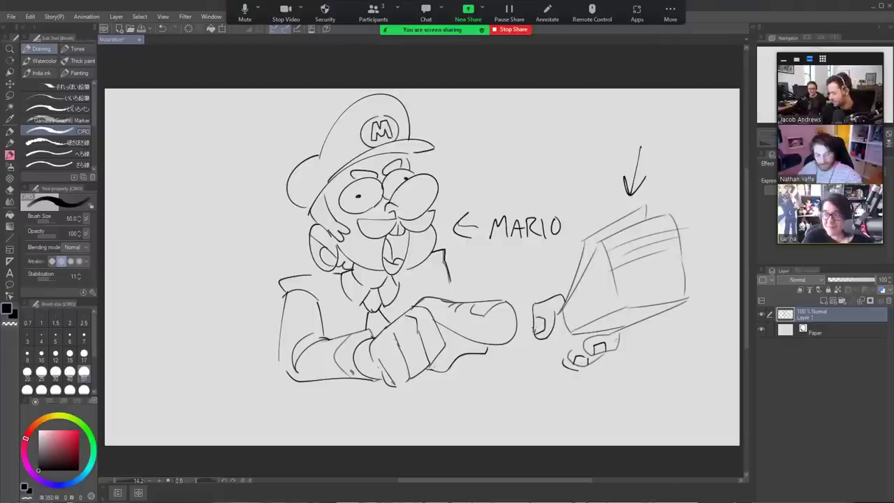
pyautogui.moveTo(617, 338); pyautogui.dragTo(616, 345)
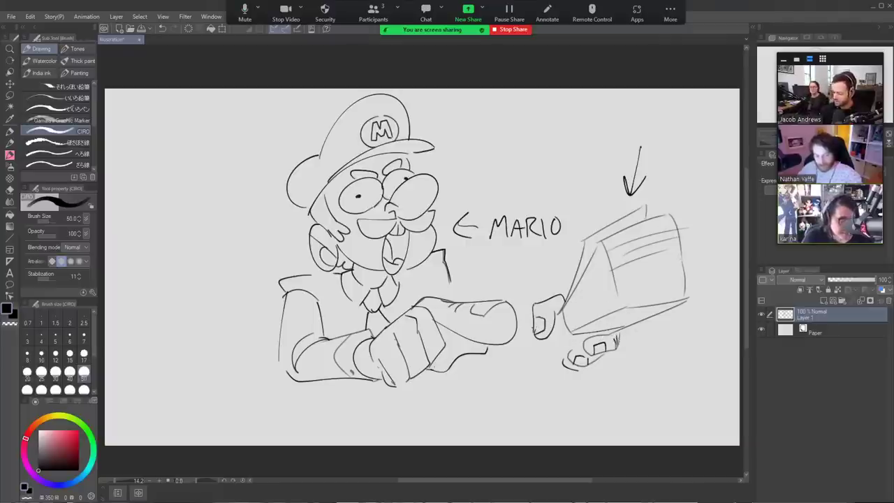
# Erase the short line below the far shoulder and draw the chest's far side and a slanting upper-arm line instead
pyautogui.press('e')
pyautogui.moveTo(444, 260)
pyautogui.mouseDown()
pyautogui.moveTo(448, 280)
pyautogui.moveTo(475, 288)
pyautogui.mouseUp()
pyautogui.press('p')
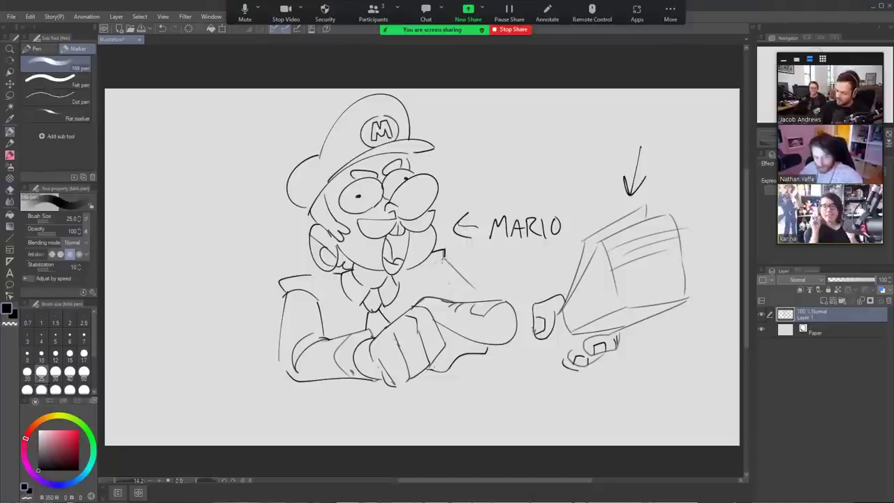
pyautogui.moveTo(443, 259); pyautogui.dragTo(432, 295)
pyautogui.press('b')
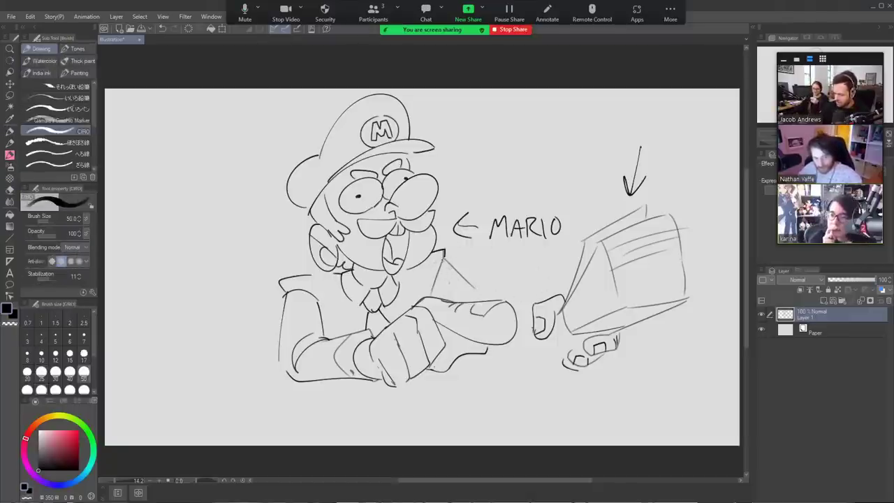
pyautogui.moveTo(443, 257)
pyautogui.mouseDown()
pyautogui.moveTo(479, 290)
pyautogui.moveTo(437, 274)
pyautogui.moveTo(432, 295)
pyautogui.mouseUp()
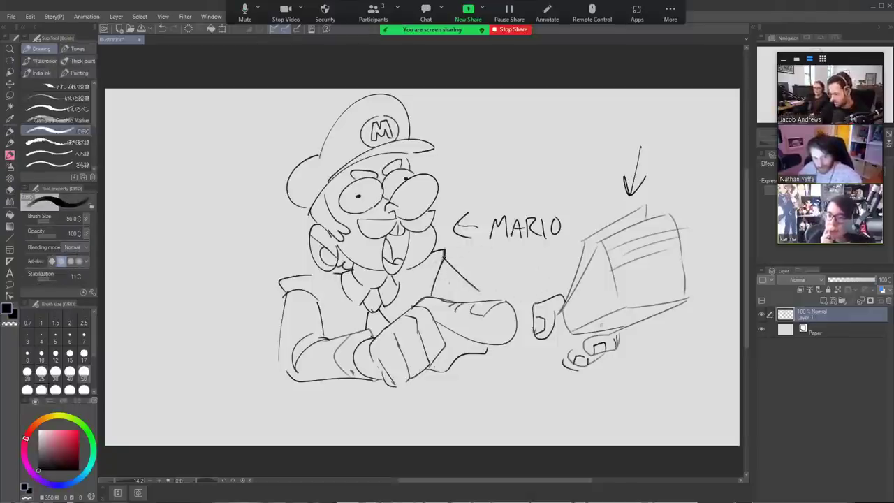
# Sketch the palm and wrist of the hand holding the boxy shape, and thicken and trim the far upper-arm line
pyautogui.moveTo(571, 339)
pyautogui.mouseDown()
pyautogui.moveTo(556, 349)
pyautogui.moveTo(562, 357)
pyautogui.moveTo(552, 362)
pyautogui.moveTo(532, 342)
pyautogui.moveTo(517, 362)
pyautogui.moveTo(521, 373)
pyautogui.moveTo(563, 359)
pyautogui.moveTo(546, 362)
pyautogui.mouseUp()
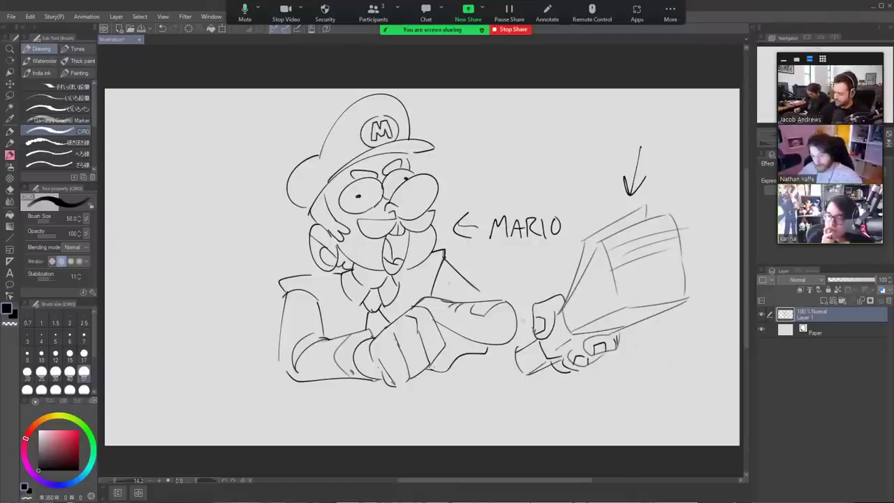
pyautogui.moveTo(515, 328); pyautogui.dragTo(537, 333)
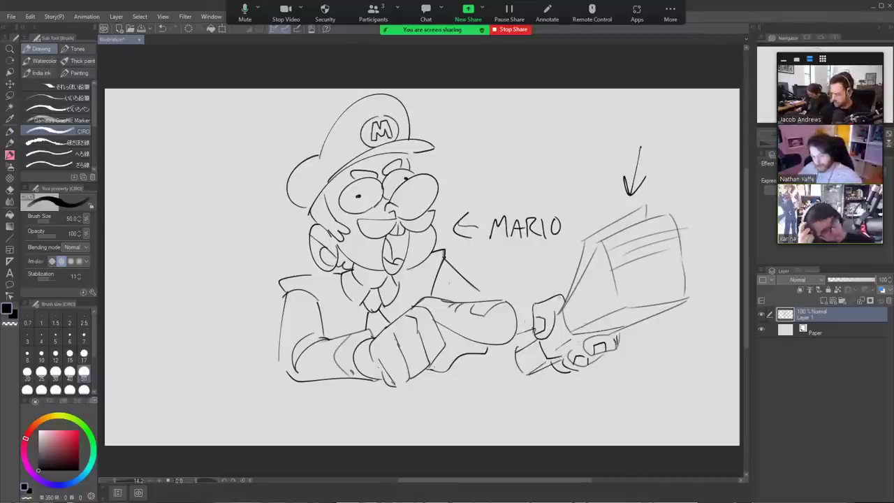
pyautogui.moveTo(444, 258); pyautogui.dragTo(479, 299)
pyautogui.press('e')
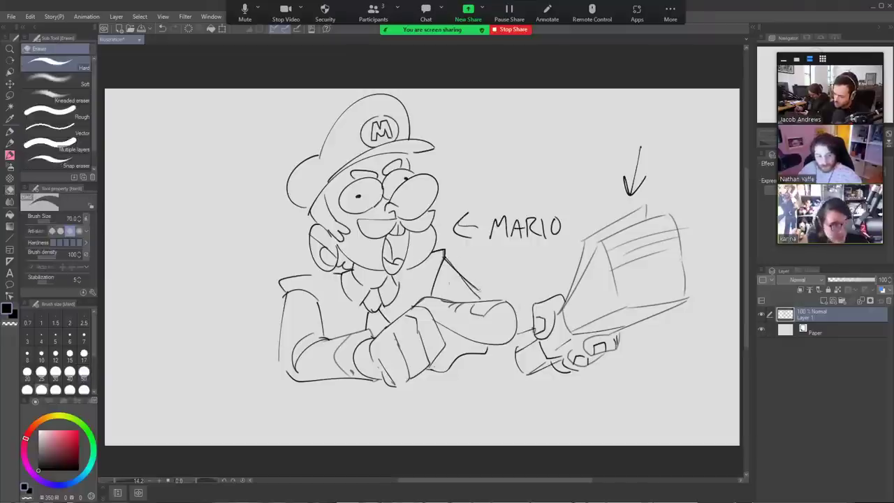
pyautogui.moveTo(457, 269); pyautogui.dragTo(479, 291)
# With the CIRO brush, outline the pointed hanging shape of the tie's lower end beneath the fist
pyautogui.press('b')
pyautogui.moveTo(284, 301); pyautogui.dragTo(266, 391)
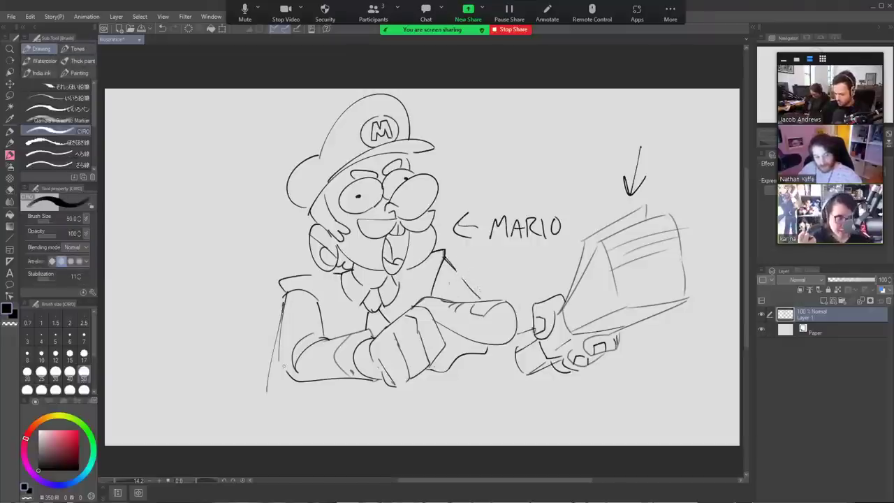
pyautogui.hotkey('ctrl', 'z')
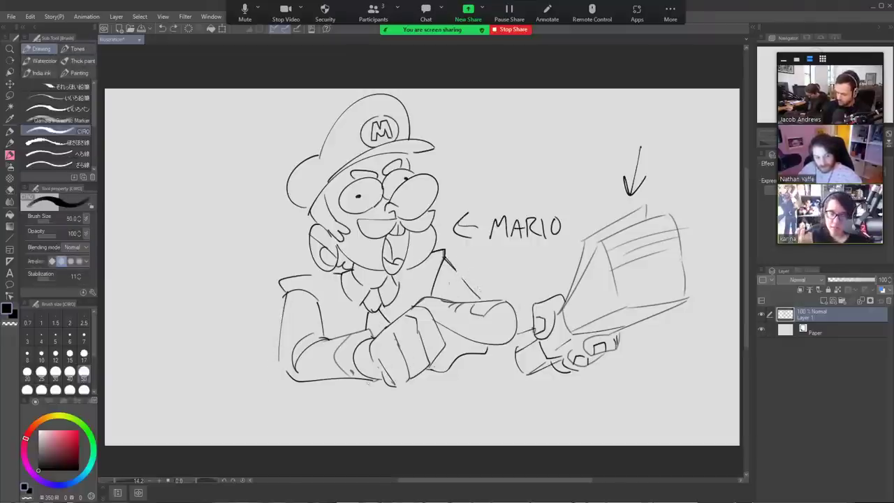
pyautogui.moveTo(369, 381)
pyautogui.mouseDown()
pyautogui.moveTo(383, 420)
pyautogui.moveTo(430, 428)
pyautogui.mouseUp()
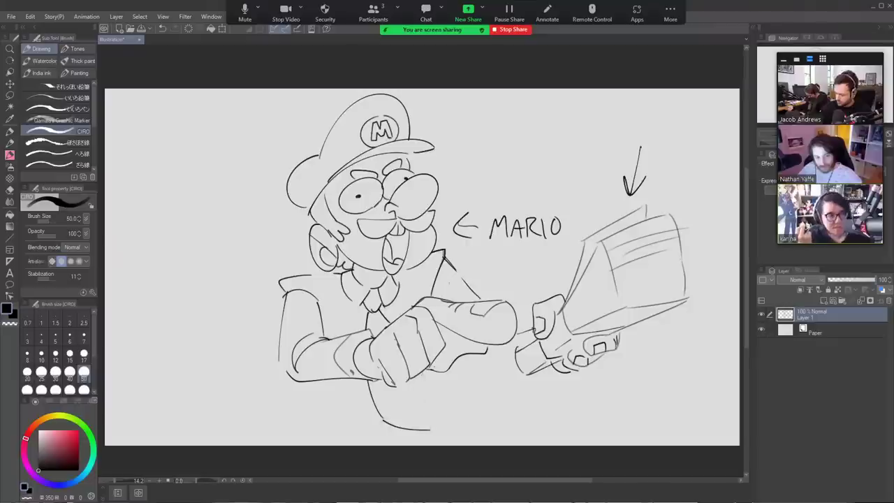
pyautogui.moveTo(422, 374)
pyautogui.mouseDown()
pyautogui.moveTo(444, 400)
pyautogui.moveTo(434, 433)
pyautogui.mouseUp()
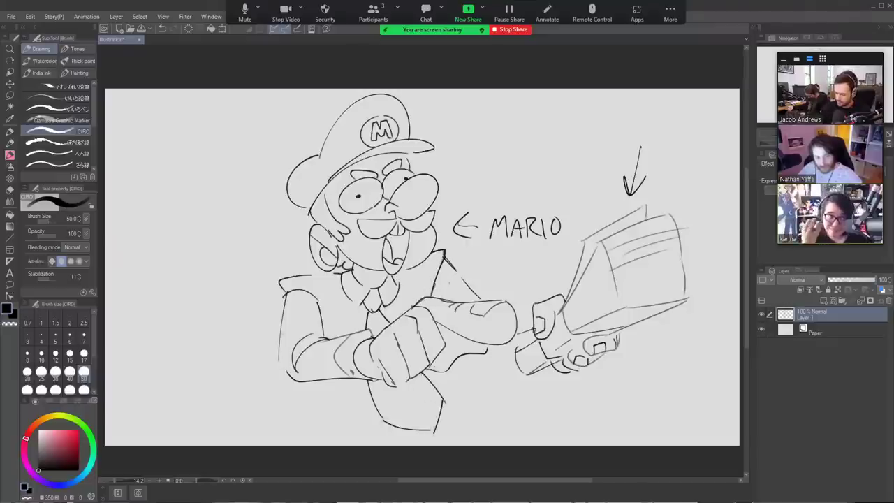
pyautogui.moveTo(283, 325); pyautogui.dragTo(284, 426)
pyautogui.hotkey('ctrl', 'z')
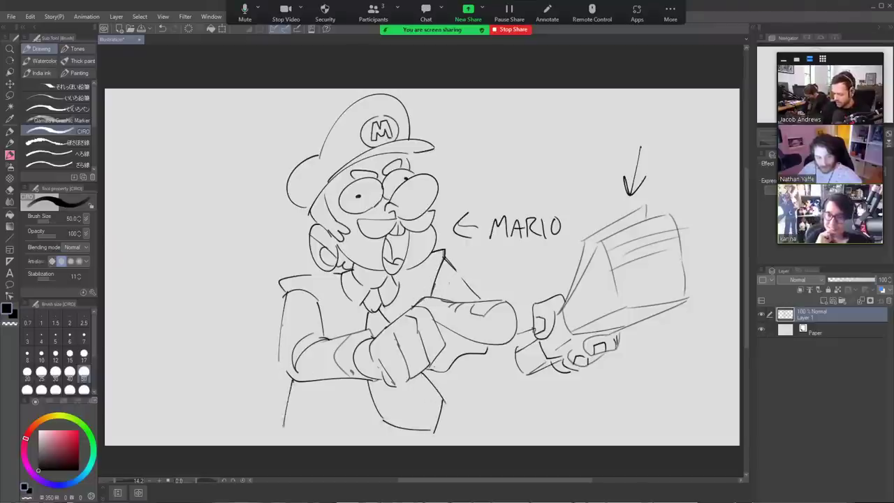
pyautogui.moveTo(308, 387); pyautogui.dragTo(305, 396)
pyautogui.hotkey('ctrl', 'z')
pyautogui.hotkey('ctrl', 'z')
# Draw Mario's back curving down from the near shoulder, with the shirt's inner side line and the curved waistband at the canvas edge
pyautogui.moveTo(285, 292); pyautogui.dragTo(262, 402)
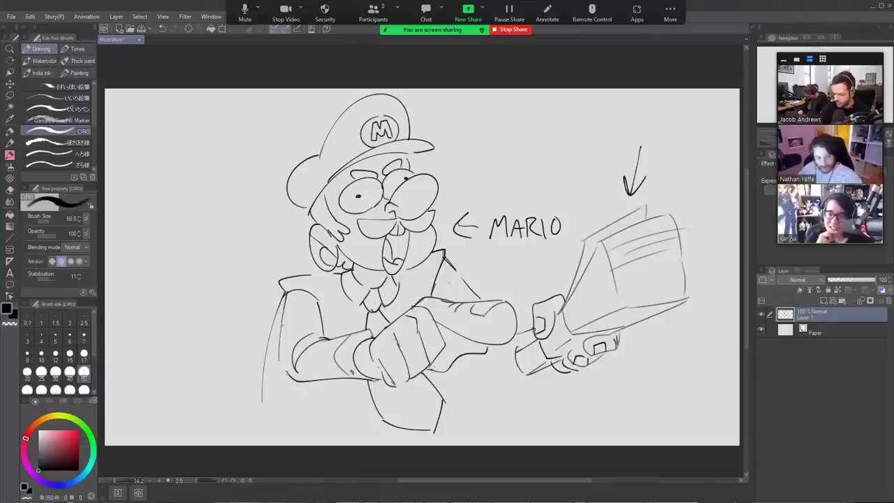
pyautogui.moveTo(272, 327); pyautogui.dragTo(270, 417)
pyautogui.moveTo(265, 402)
pyautogui.mouseDown()
pyautogui.moveTo(257, 403)
pyautogui.moveTo(265, 436)
pyautogui.moveTo(281, 444)
pyautogui.moveTo(355, 438)
pyautogui.mouseUp()
pyautogui.moveTo(297, 421); pyautogui.dragTo(418, 446)
pyautogui.moveTo(267, 433); pyautogui.dragTo(264, 445)
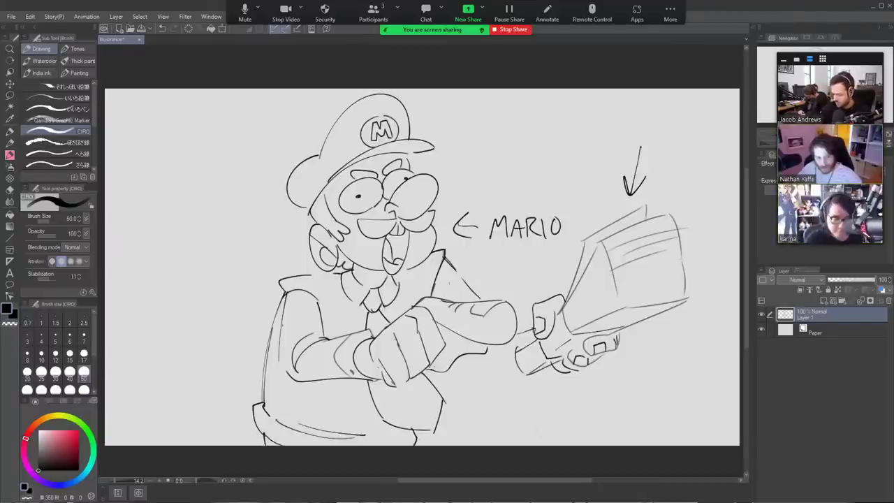
pyautogui.moveTo(283, 366); pyautogui.dragTo(275, 439)
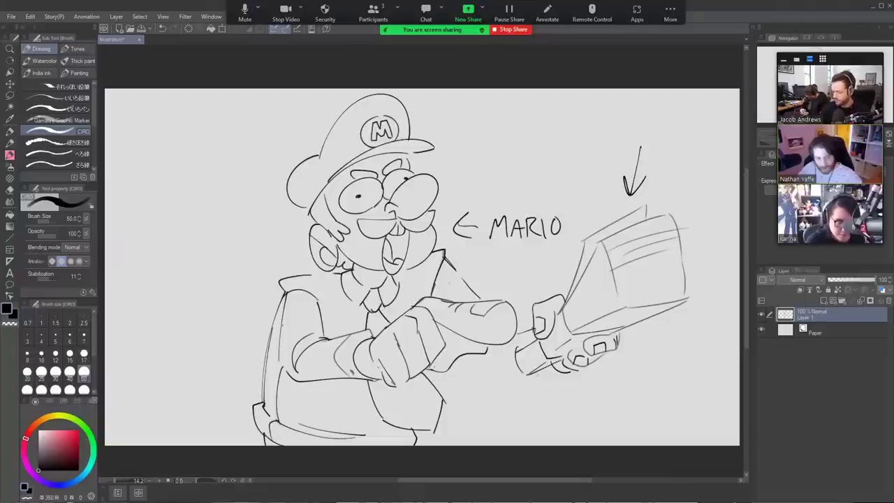
# Draw the far arm's lower sleeve edge with elbow folds and a flared cuff around the wrist of the holding hand
pyautogui.moveTo(552, 372)
pyautogui.mouseDown()
pyautogui.moveTo(540, 399)
pyautogui.moveTo(479, 394)
pyautogui.moveTo(455, 366)
pyautogui.mouseUp()
pyautogui.hotkey('ctrl', 'z')
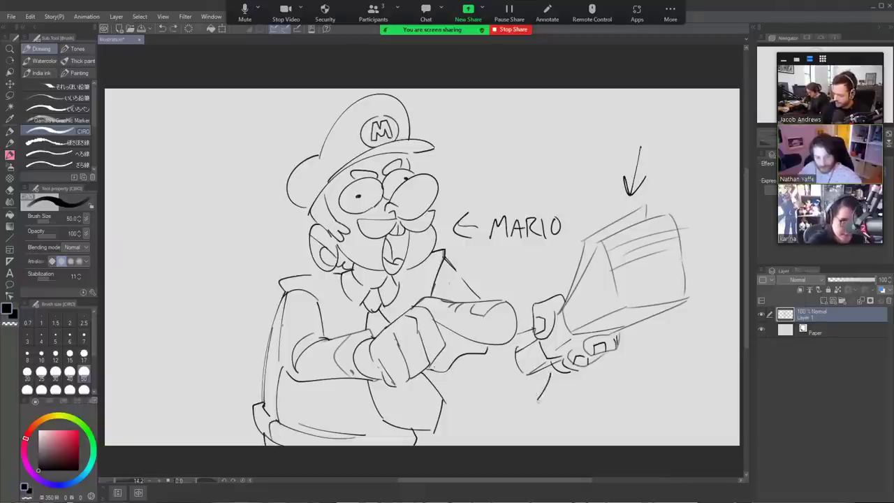
pyautogui.moveTo(540, 400)
pyautogui.mouseDown()
pyautogui.moveTo(461, 384)
pyautogui.moveTo(456, 363)
pyautogui.moveTo(456, 381)
pyautogui.moveTo(447, 366)
pyautogui.mouseUp()
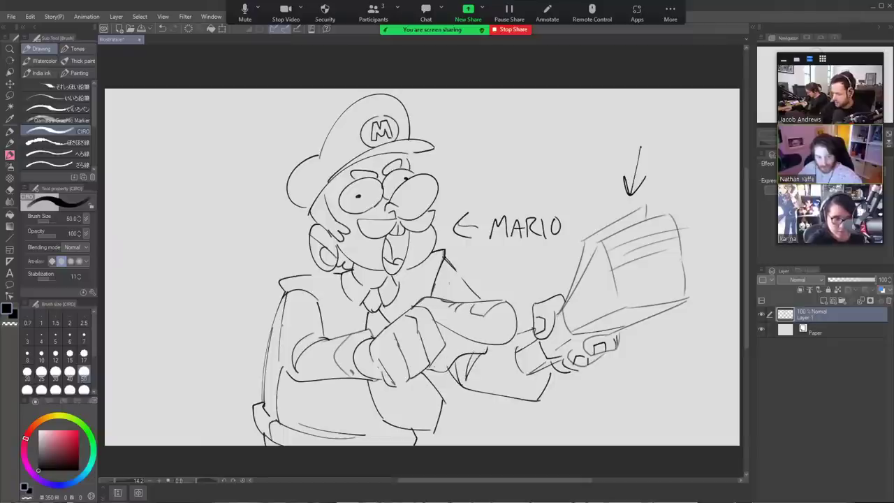
pyautogui.moveTo(527, 336)
pyautogui.mouseDown()
pyautogui.moveTo(527, 384)
pyautogui.moveTo(539, 400)
pyautogui.moveTo(511, 342)
pyautogui.mouseUp()
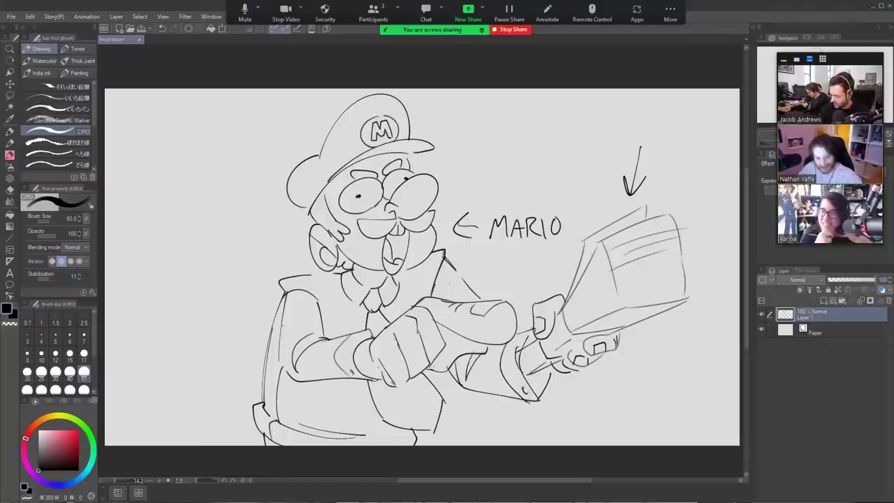
# Add a cuff button and hatch dark shading inside both sleeve openings and Mario's open mouth
pyautogui.moveTo(524, 385)
pyautogui.mouseDown()
pyautogui.moveTo(535, 394)
pyautogui.moveTo(541, 373)
pyautogui.moveTo(556, 365)
pyautogui.moveTo(537, 333)
pyautogui.mouseUp()
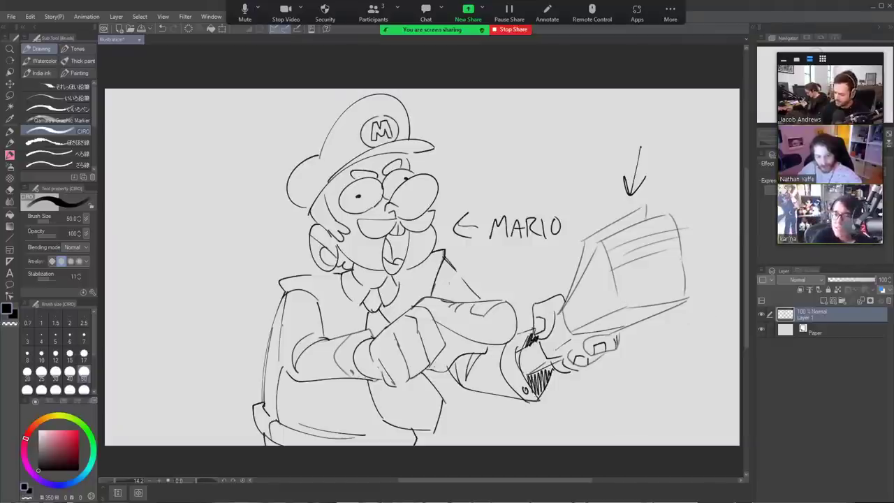
pyautogui.moveTo(380, 383)
pyautogui.mouseDown()
pyautogui.moveTo(359, 372)
pyautogui.moveTo(379, 380)
pyautogui.mouseUp()
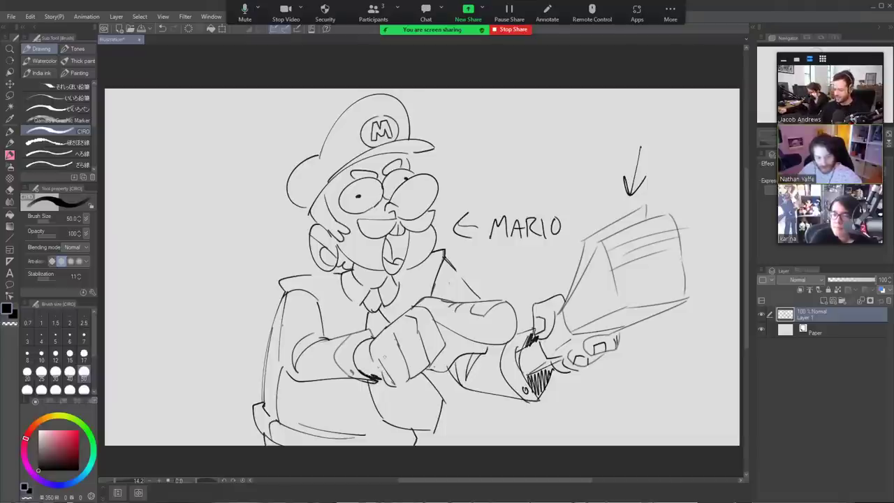
pyautogui.moveTo(392, 245)
pyautogui.mouseDown()
pyautogui.moveTo(400, 258)
pyautogui.moveTo(409, 239)
pyautogui.mouseUp()
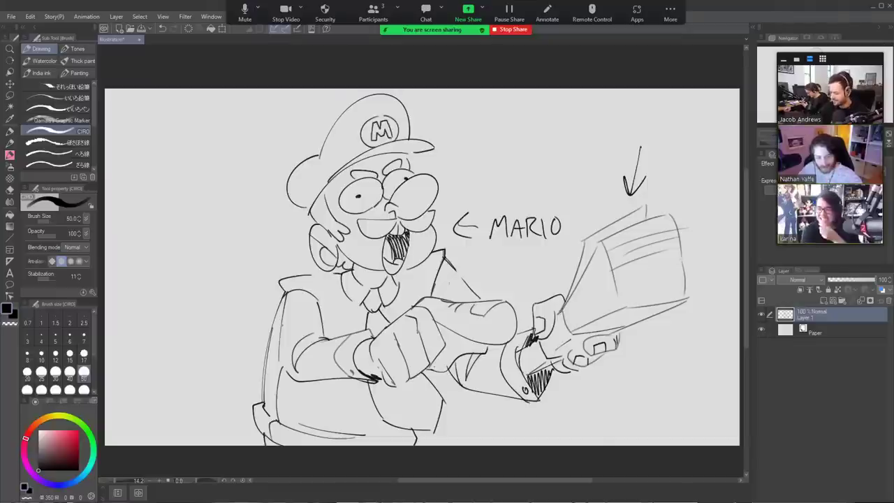
# Ink the boxy shape's slanted near side, both top edges, far side and inner edge over the light sketch
pyautogui.moveTo(559, 314)
pyautogui.mouseDown()
pyautogui.moveTo(581, 235)
pyautogui.moveTo(558, 316)
pyautogui.mouseUp()
pyautogui.hotkey('ctrl', 'z')
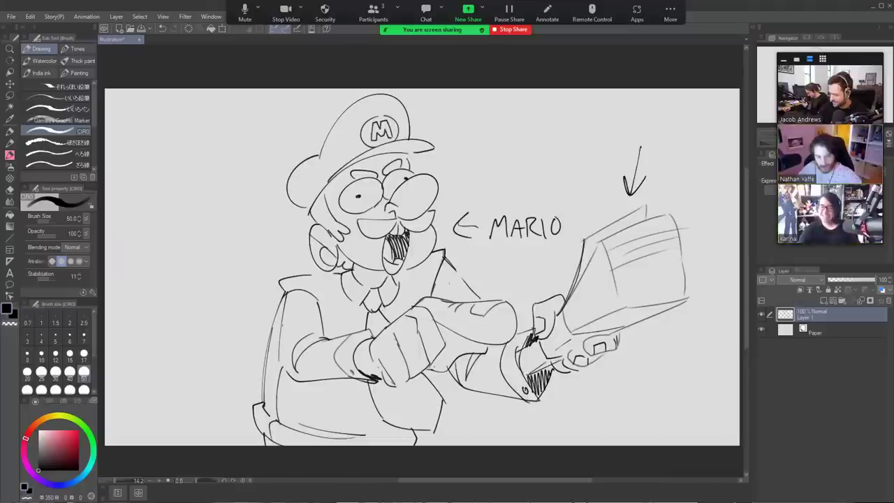
pyautogui.moveTo(582, 242)
pyautogui.mouseDown()
pyautogui.moveTo(649, 204)
pyautogui.moveTo(646, 221)
pyautogui.mouseUp()
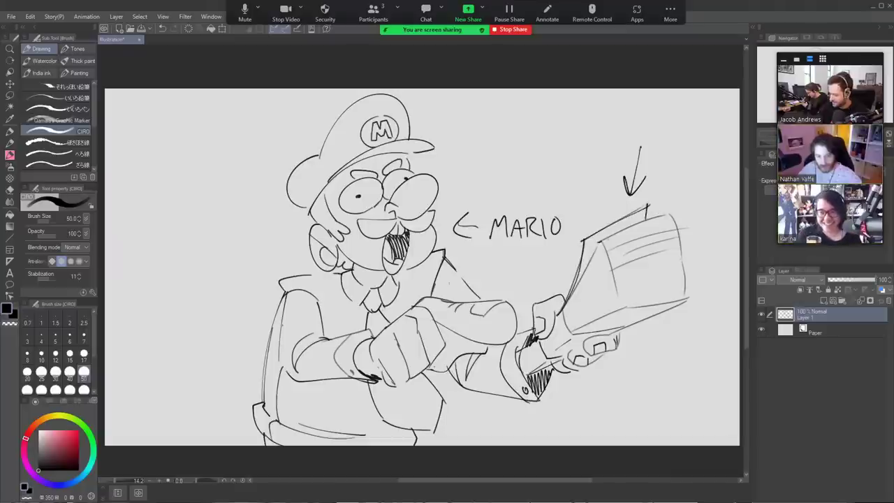
pyautogui.moveTo(601, 242)
pyautogui.mouseDown()
pyautogui.moveTo(673, 213)
pyautogui.moveTo(685, 291)
pyautogui.mouseUp()
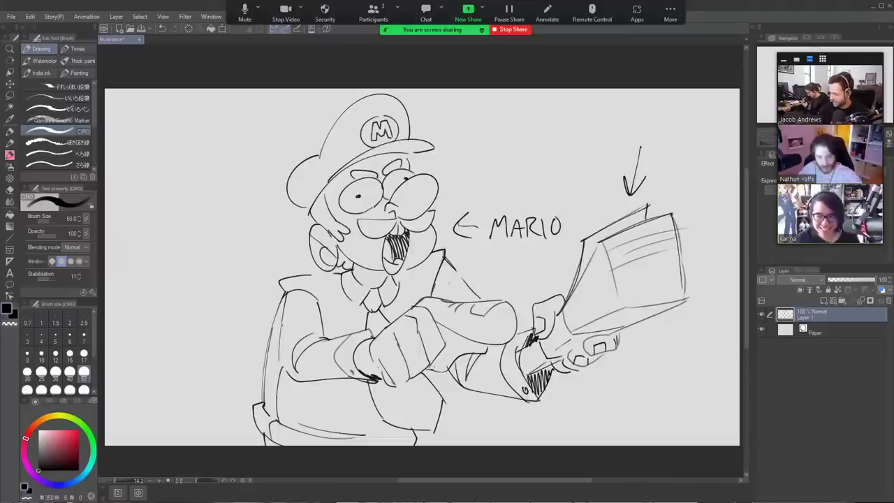
pyautogui.moveTo(599, 243); pyautogui.dragTo(571, 297)
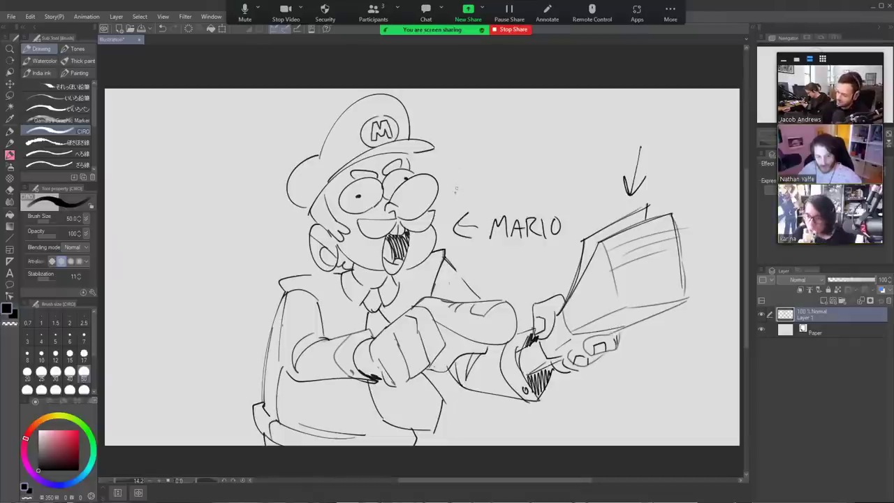
# Draw small drops and spiky burst lines around the MARIO label, above it and between the label and the fist
pyautogui.moveTo(457, 192)
pyautogui.mouseDown()
pyautogui.moveTo(464, 177)
pyautogui.moveTo(491, 180)
pyautogui.mouseUp()
pyautogui.moveTo(470, 256); pyautogui.dragTo(482, 264)
pyautogui.moveTo(442, 159)
pyautogui.mouseDown()
pyautogui.moveTo(460, 130)
pyautogui.moveTo(499, 162)
pyautogui.mouseUp()
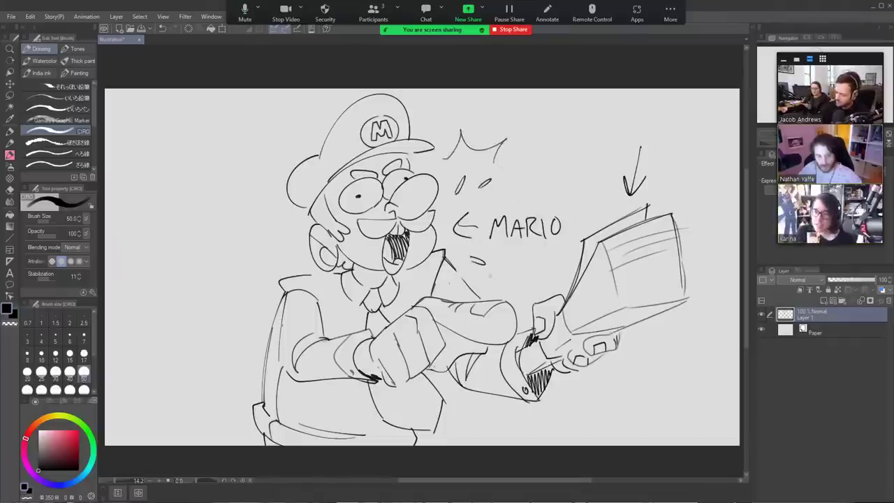
pyautogui.moveTo(487, 281); pyautogui.dragTo(510, 274)
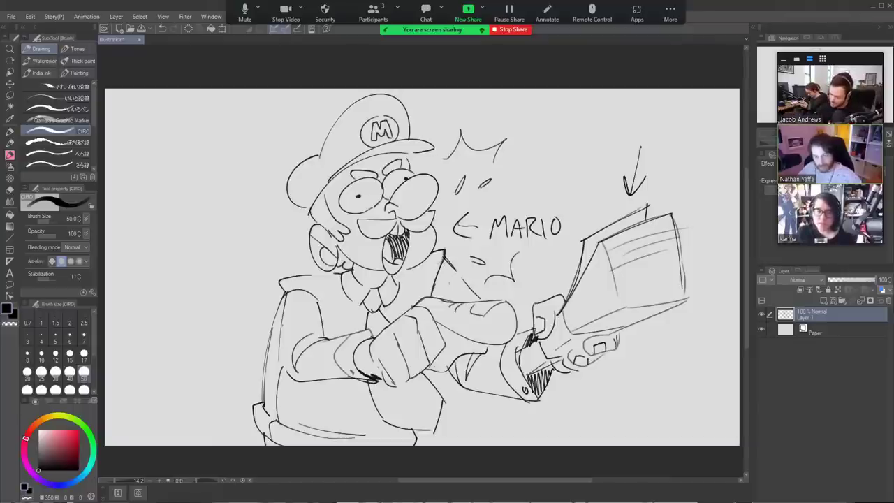
# Erase the far shoulder's outline beside Mario's face and redraw its inner edge and outer slope down to the fist
pyautogui.press('e')
pyautogui.moveTo(442, 258); pyautogui.dragTo(432, 296)
pyautogui.moveTo(444, 257); pyautogui.dragTo(475, 294)
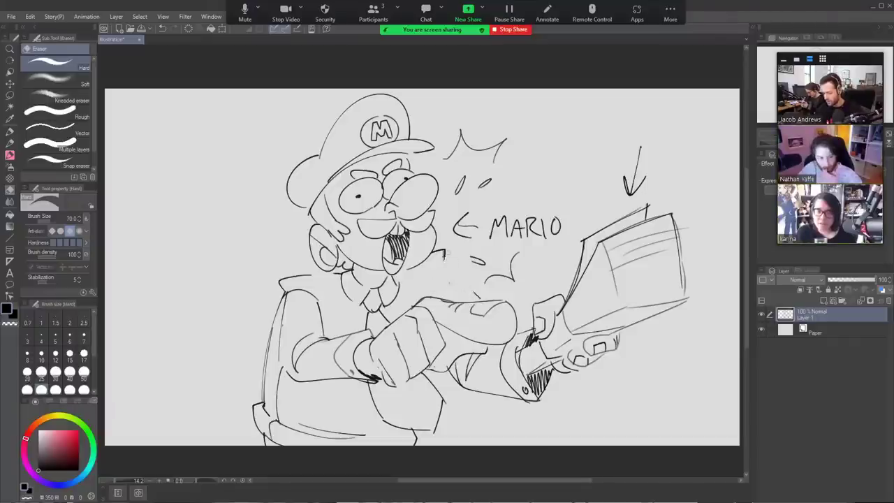
pyautogui.press('p')
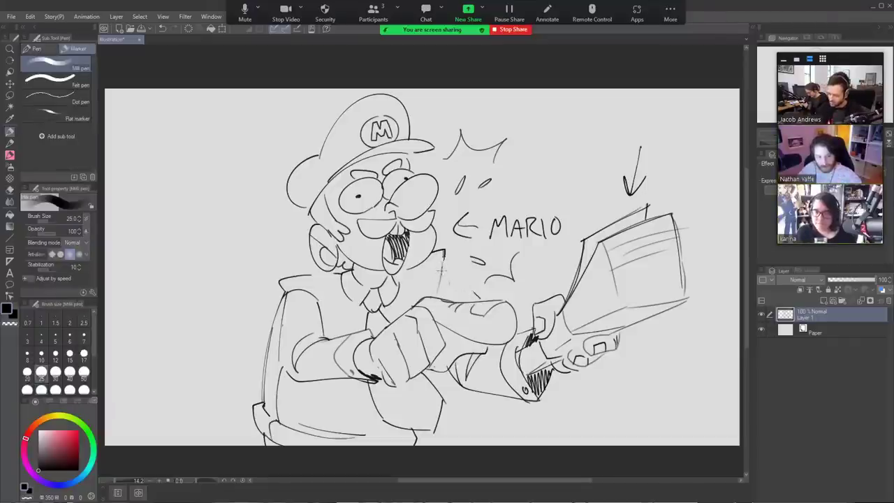
pyautogui.press('b')
pyautogui.moveTo(442, 256); pyautogui.dragTo(439, 293)
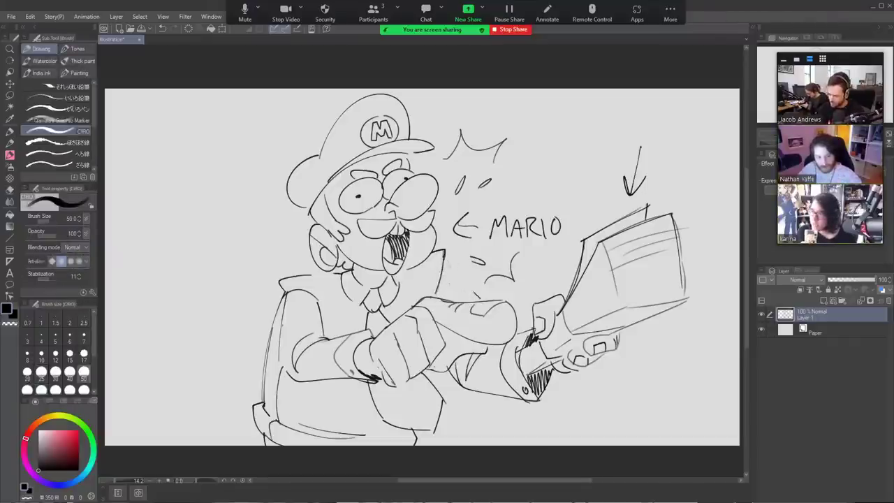
pyautogui.moveTo(444, 254); pyautogui.dragTo(475, 305)
pyautogui.hotkey('ctrl', 'z')
pyautogui.moveTo(444, 253); pyautogui.dragTo(474, 298)
pyautogui.press('e')
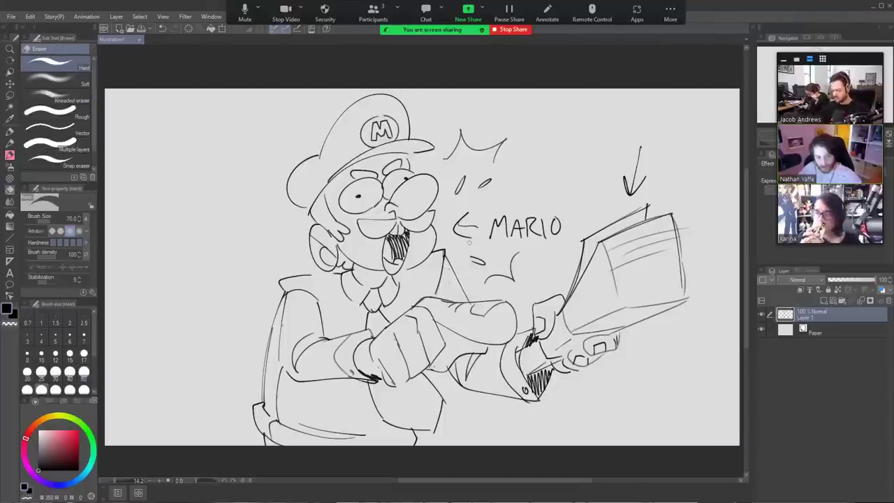
# Draw a spiky burst line and small drops behind Mario's head, above the near shoulder
pyautogui.press('b')
pyautogui.moveTo(259, 301)
pyautogui.mouseDown()
pyautogui.moveTo(214, 210)
pyautogui.moveTo(241, 172)
pyautogui.moveTo(273, 204)
pyautogui.moveTo(250, 227)
pyautogui.mouseUp()
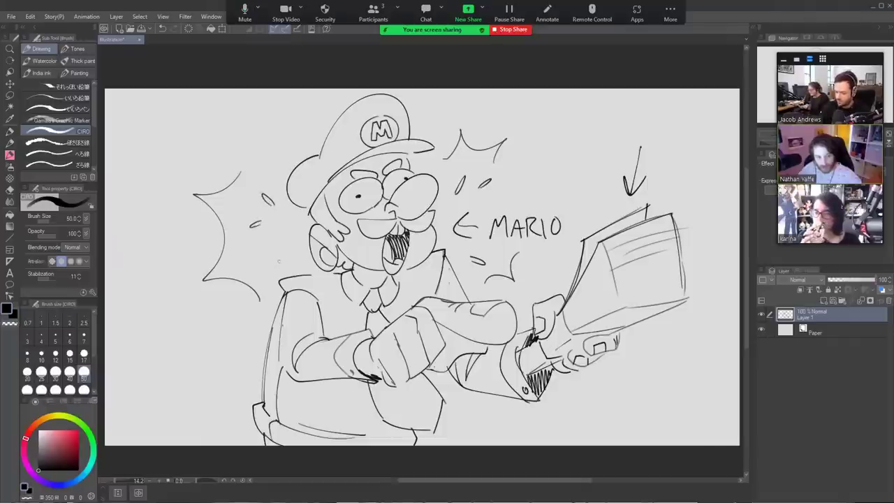
pyautogui.moveTo(281, 260); pyautogui.dragTo(271, 268)
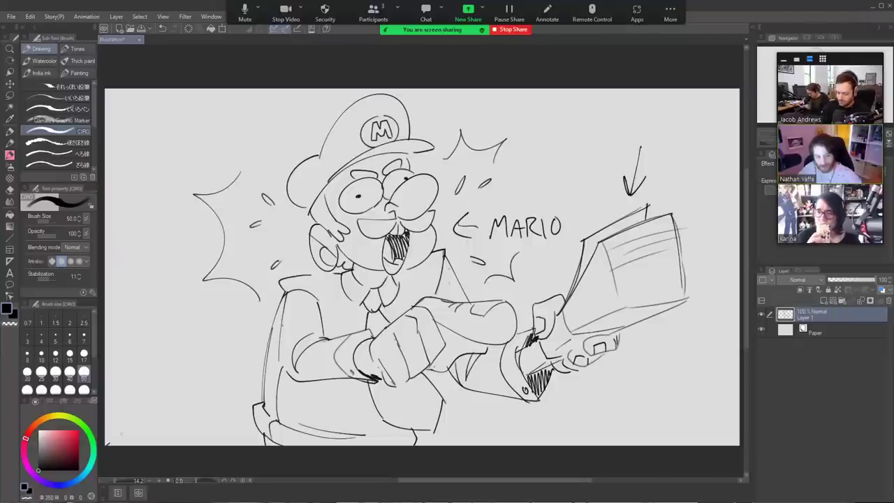
# Draw straight speed lines radiating inward from the canvas's lower-left corner, left edge and upper-left corner
pyautogui.moveTo(198, 374); pyautogui.dragTo(106, 444)
pyautogui.moveTo(164, 414); pyautogui.dragTo(127, 444)
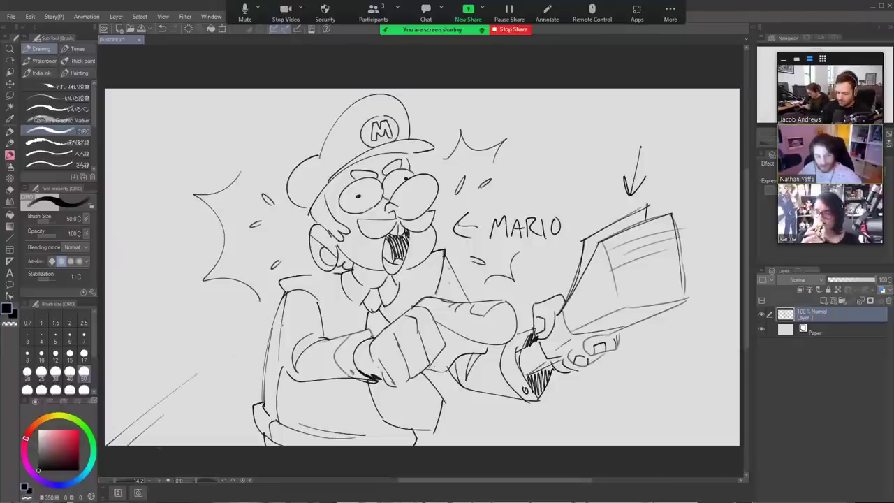
pyautogui.moveTo(139, 281)
pyautogui.mouseDown()
pyautogui.moveTo(106, 285)
pyautogui.moveTo(106, 271)
pyautogui.mouseUp()
pyautogui.moveTo(98, 114)
pyautogui.mouseDown()
pyautogui.moveTo(140, 115)
pyautogui.moveTo(98, 115)
pyautogui.mouseUp()
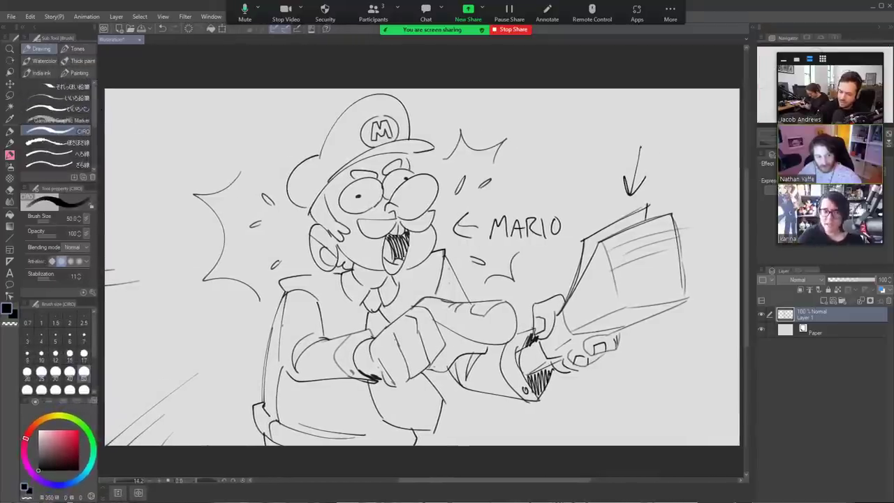
pyautogui.moveTo(150, 144); pyautogui.dragTo(106, 110)
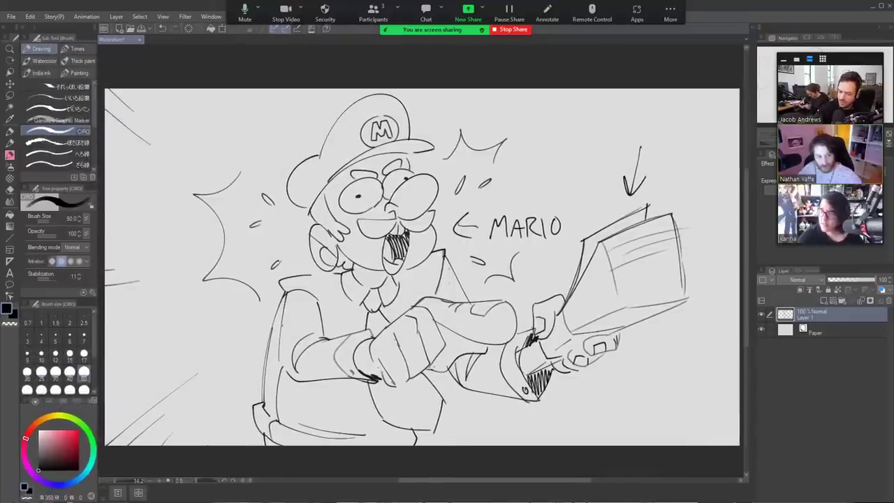
pyautogui.moveTo(171, 132); pyautogui.dragTo(138, 89)
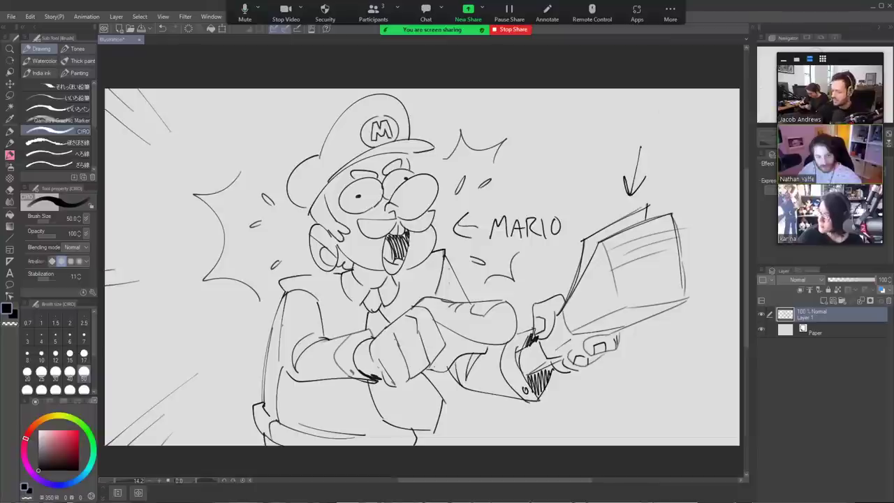
# Draw straight speed lines radiating inward from the canvas's upper-right and lower-right corners around the boxy object
pyautogui.moveTo(626, 112)
pyautogui.mouseDown()
pyautogui.moveTo(661, 90)
pyautogui.moveTo(698, 90)
pyautogui.mouseUp()
pyautogui.moveTo(651, 145); pyautogui.dragTo(738, 90)
pyautogui.moveTo(710, 130); pyautogui.dragTo(738, 118)
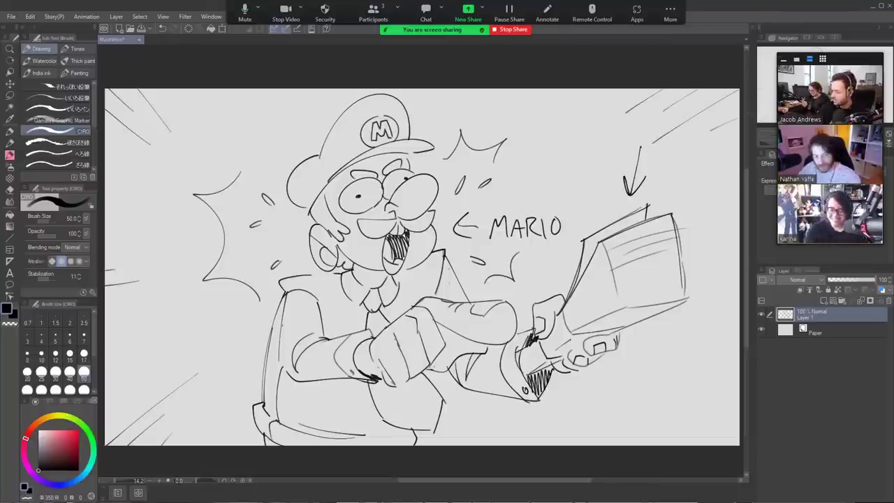
pyautogui.moveTo(625, 419)
pyautogui.mouseDown()
pyautogui.moveTo(648, 443)
pyautogui.moveTo(690, 444)
pyautogui.mouseUp()
pyautogui.moveTo(644, 393); pyautogui.dragTo(719, 428)
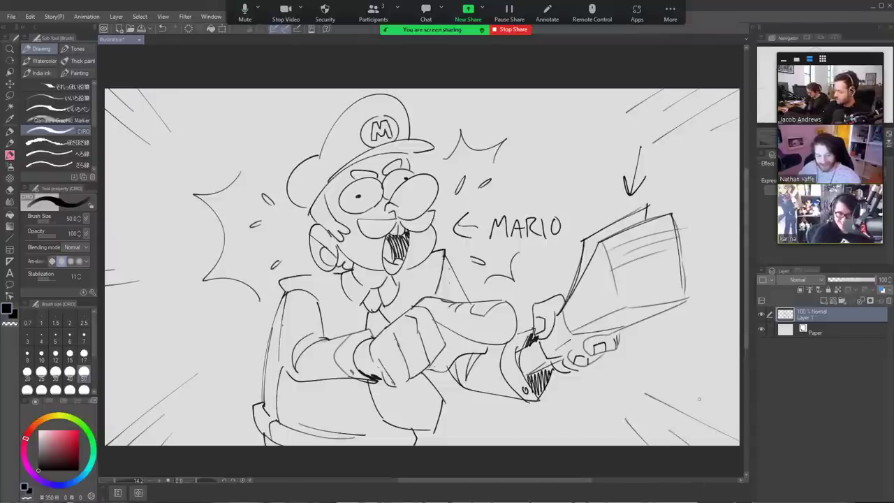
pyautogui.moveTo(697, 400); pyautogui.dragTo(736, 412)
pyautogui.moveTo(621, 395); pyautogui.dragTo(633, 405)
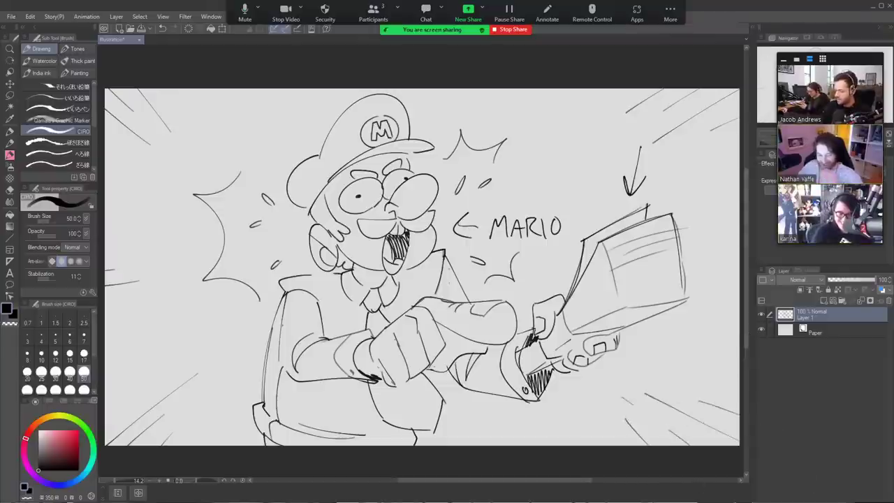
pyautogui.moveTo(612, 142); pyautogui.dragTo(630, 129)
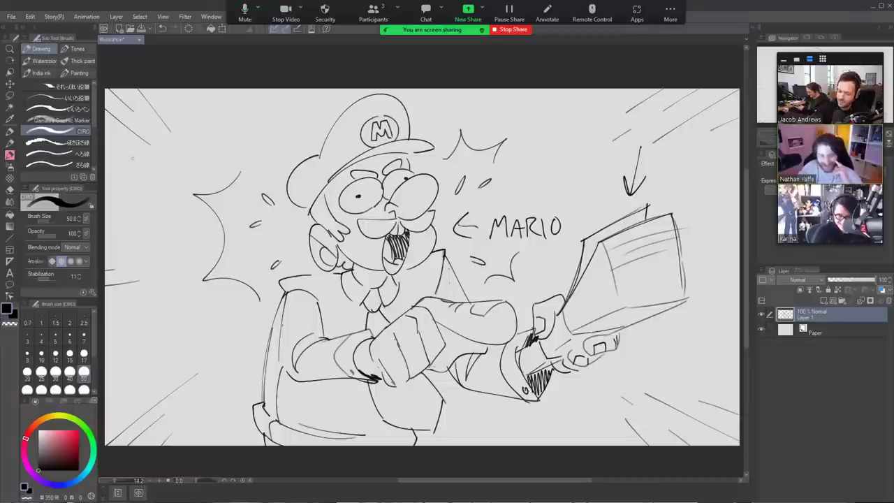
# Fill out the speed lines behind Mario with shorter strokes near the upper corner, side edge and lower corner
pyautogui.moveTo(132, 159); pyautogui.dragTo(172, 173)
pyautogui.moveTo(119, 297); pyautogui.dragTo(131, 294)
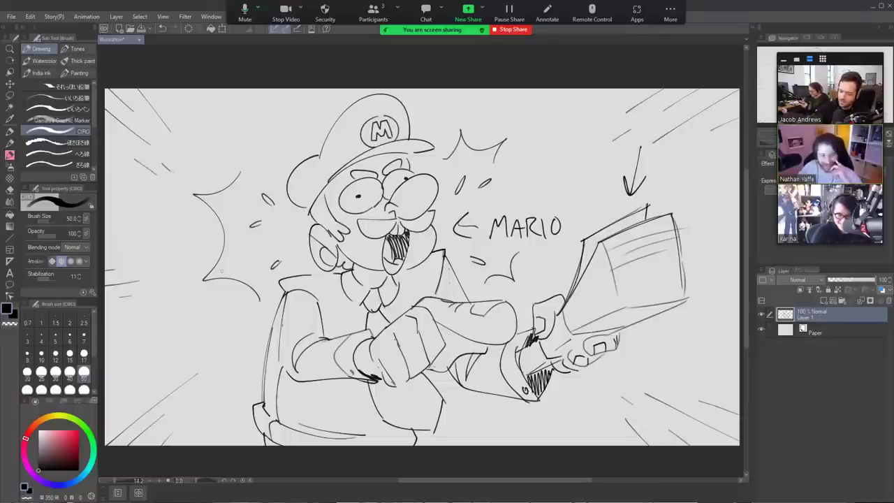
pyautogui.moveTo(212, 386); pyautogui.dragTo(177, 414)
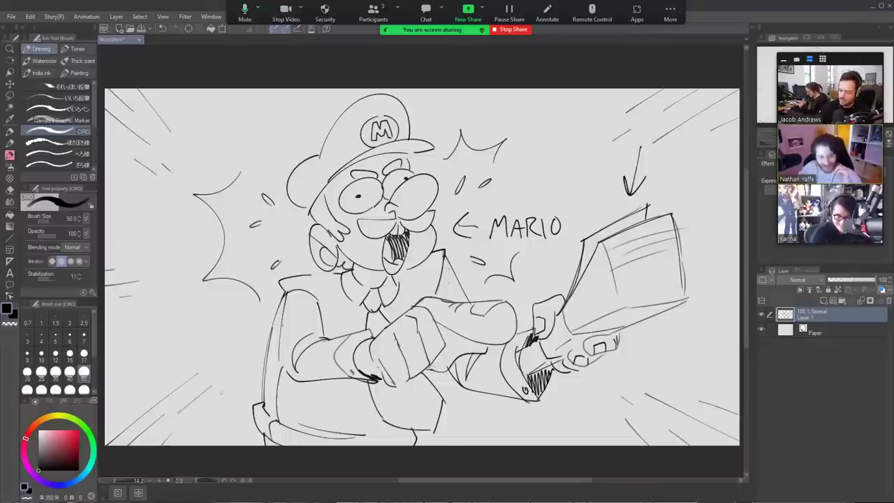
pyautogui.moveTo(221, 394); pyautogui.dragTo(231, 383)
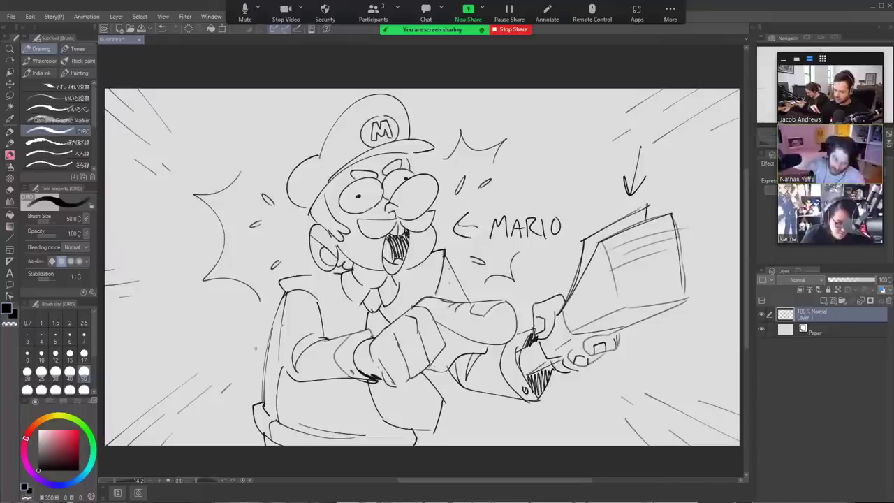
# Draw a curved shadow under Mario's chin with hatching, and shade the gap beneath the big fist's thumb
pyautogui.moveTo(356, 267); pyautogui.dragTo(389, 281)
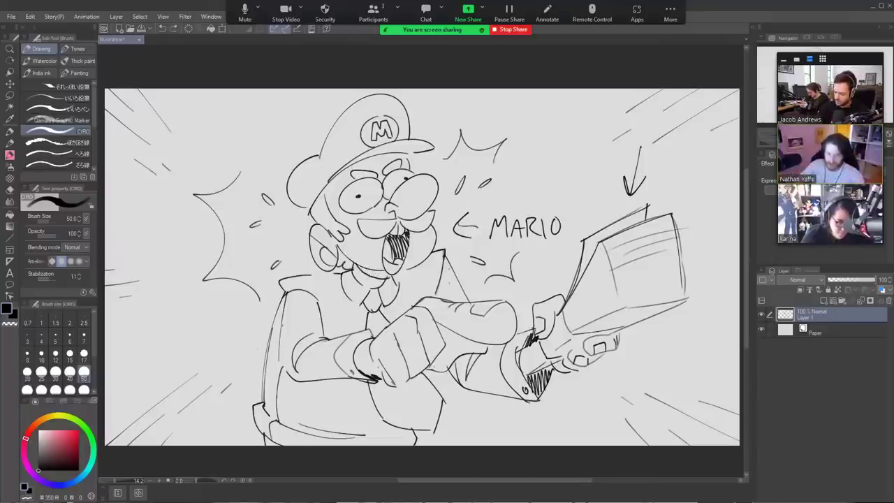
pyautogui.moveTo(359, 271); pyautogui.dragTo(389, 275)
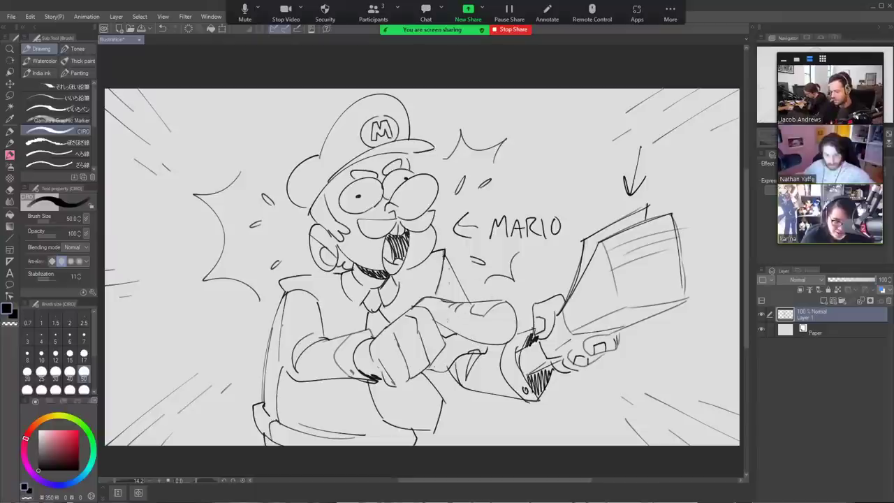
pyautogui.moveTo(437, 325); pyautogui.dragTo(454, 335)
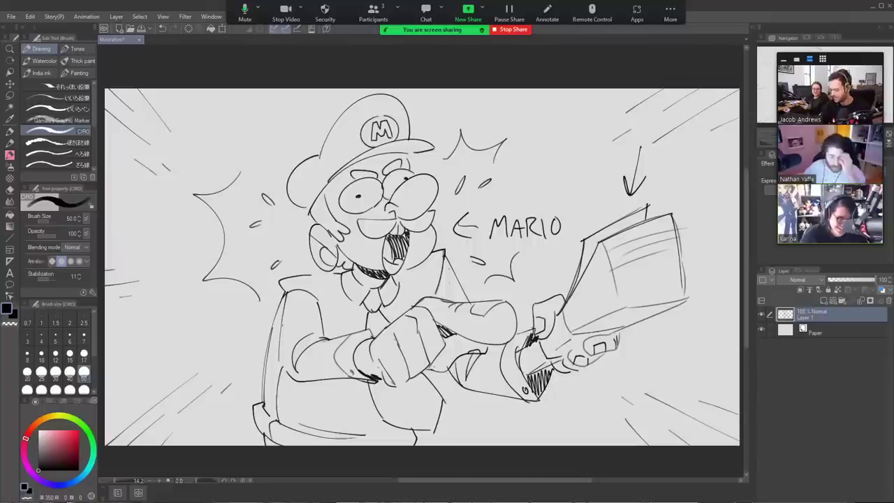
# Erase part of the hatching in the holding arm's cuff and redraw the wrist inside it with short detail lines
pyautogui.press('e')
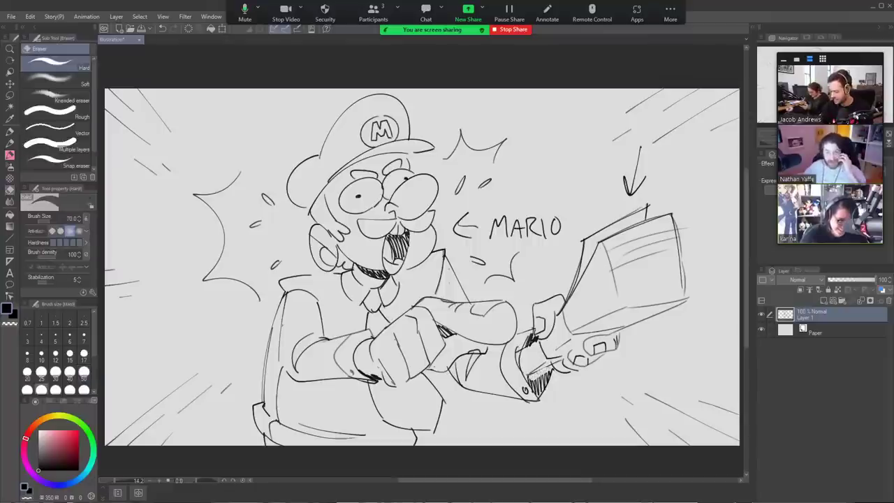
pyautogui.press('p')
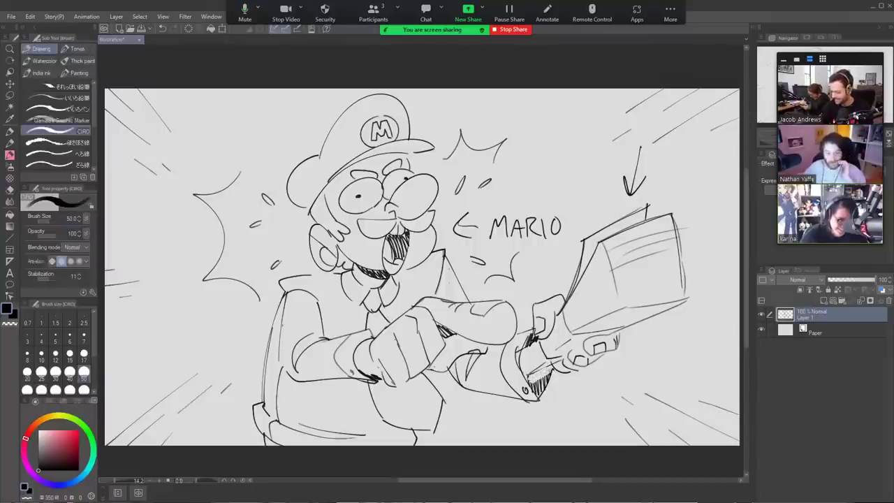
pyautogui.moveTo(552, 369); pyautogui.dragTo(532, 382)
pyautogui.hotkey('ctrl', 'z')
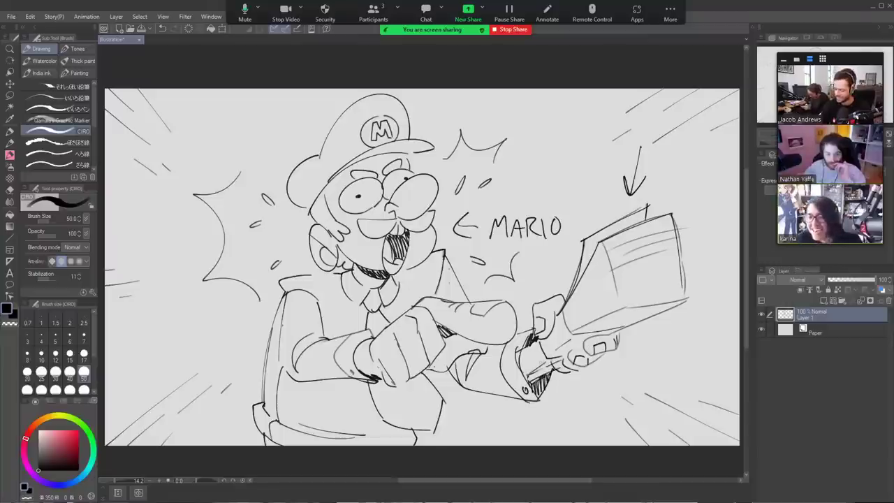
pyautogui.press('e')
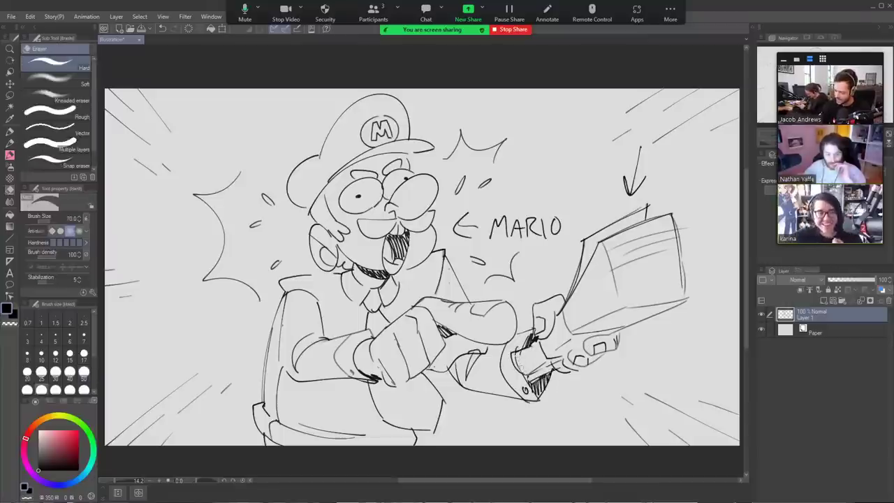
pyautogui.moveTo(541, 366); pyautogui.dragTo(553, 353)
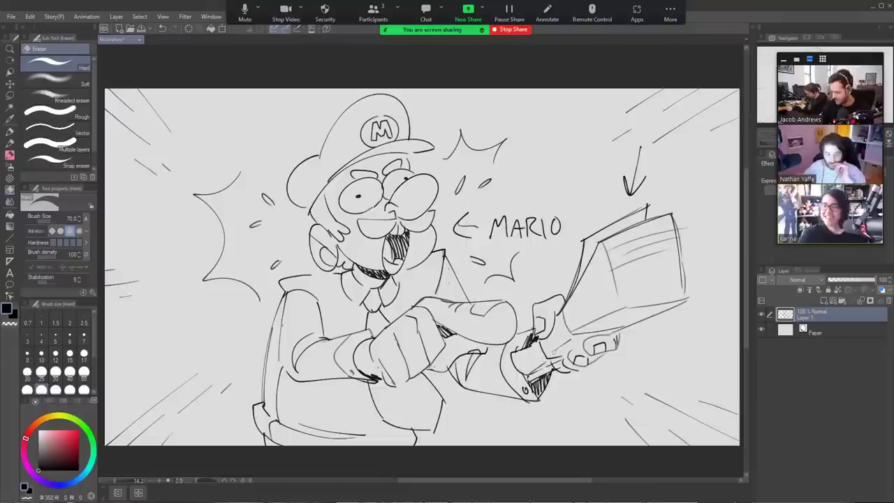
pyautogui.press('b')
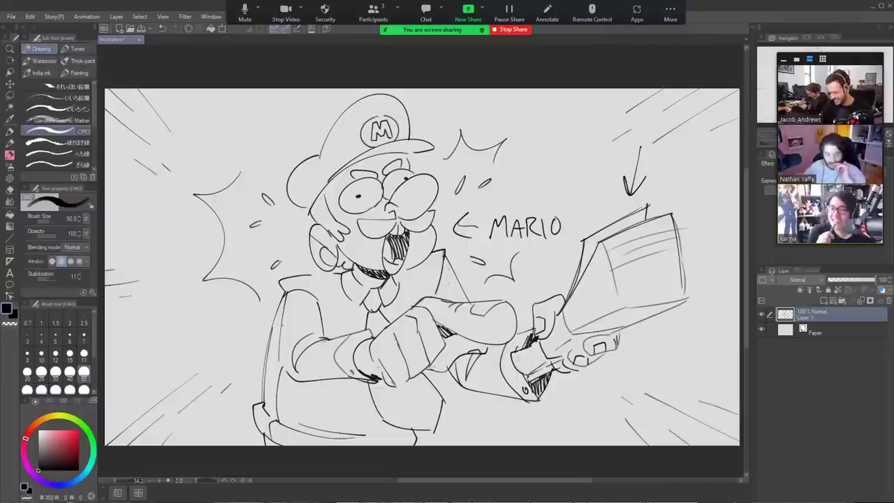
pyautogui.moveTo(512, 359)
pyautogui.mouseDown()
pyautogui.moveTo(539, 349)
pyautogui.moveTo(530, 361)
pyautogui.mouseUp()
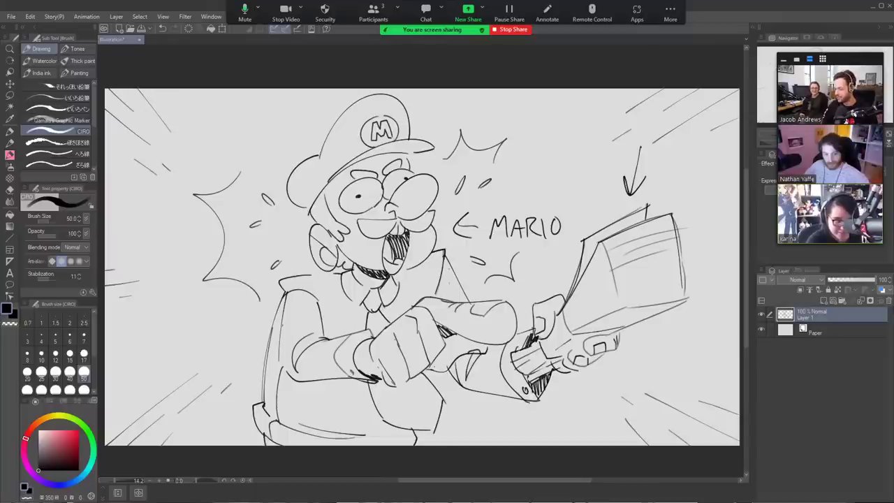
pyautogui.moveTo(686, 170)
pyautogui.mouseDown()
pyautogui.moveTo(663, 171)
pyautogui.moveTo(675, 181)
pyautogui.mouseUp()
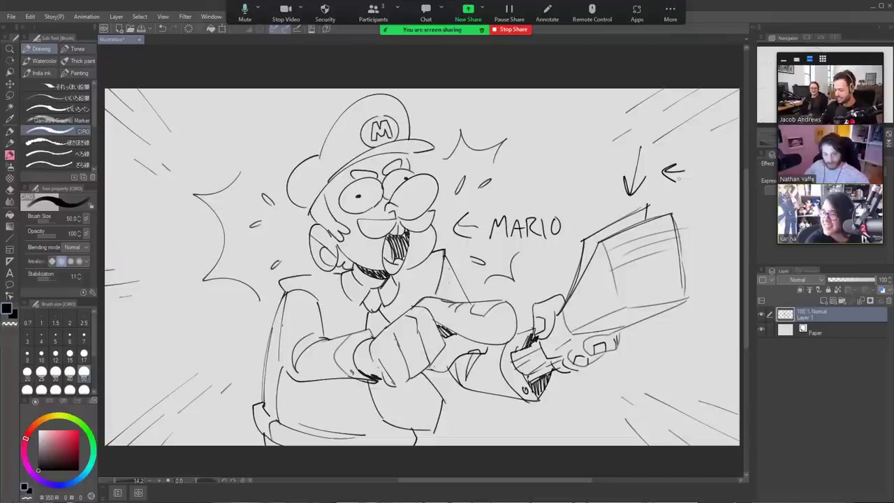
pyautogui.hotkey('ctrl', 'z')
pyautogui.hotkey('ctrl', 'z')
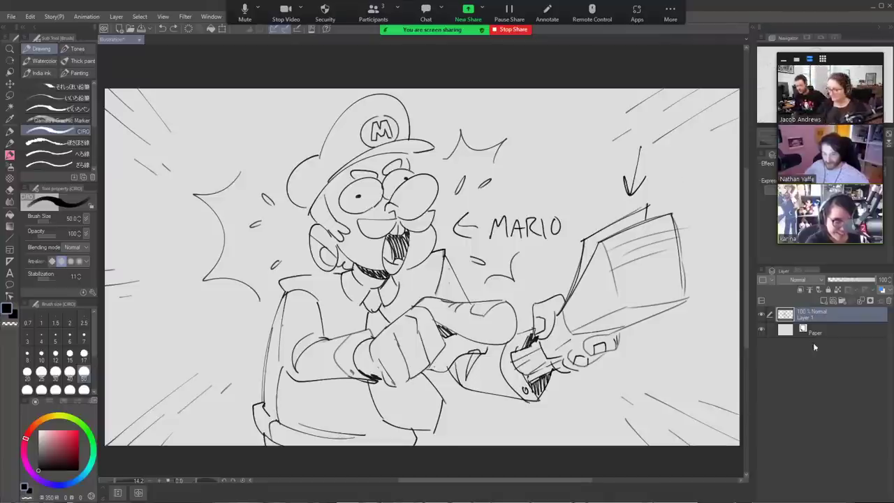
# Add a new layer, hide the Mario drawing's layer, and sketch a tilted oval head with two large eyes and narrow pupils
pyautogui.click(823, 300)
pyautogui.click(762, 330)
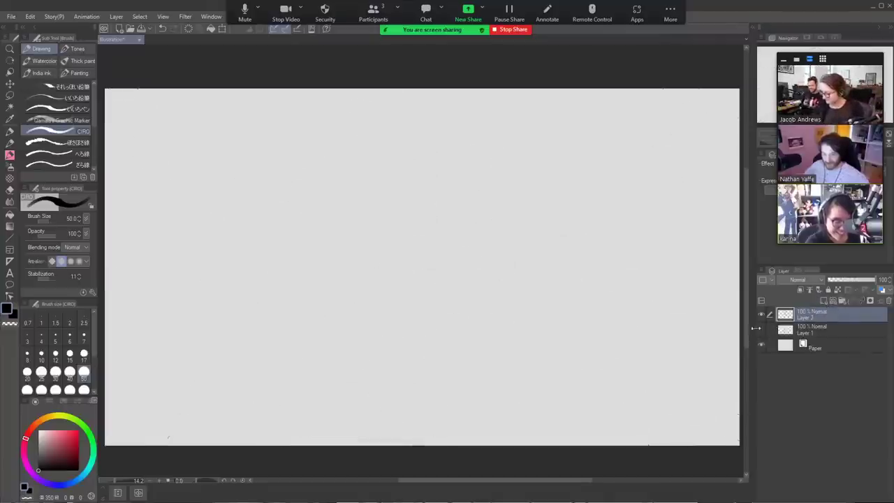
pyautogui.moveTo(402, 193)
pyautogui.mouseDown()
pyautogui.moveTo(330, 234)
pyautogui.moveTo(410, 309)
pyautogui.moveTo(447, 194)
pyautogui.moveTo(332, 219)
pyautogui.mouseUp()
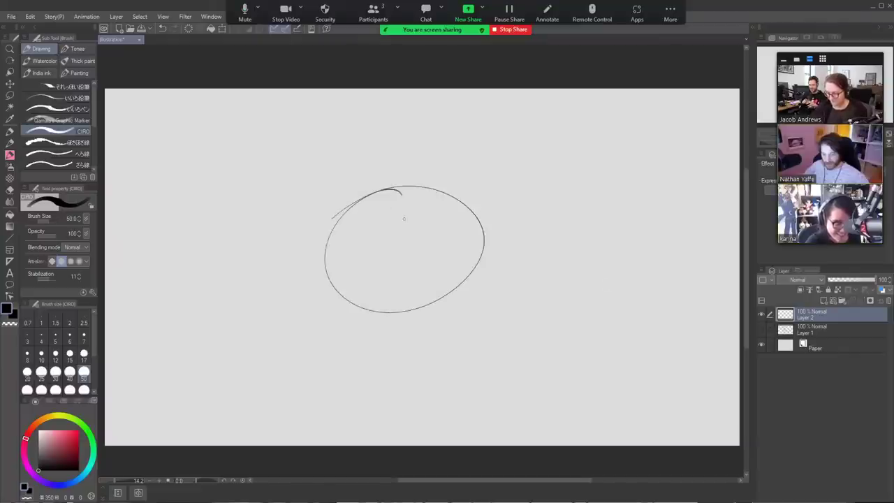
pyautogui.moveTo(403, 219)
pyautogui.mouseDown()
pyautogui.moveTo(330, 252)
pyautogui.moveTo(403, 218)
pyautogui.moveTo(342, 235)
pyautogui.mouseUp()
pyautogui.moveTo(453, 202); pyautogui.dragTo(414, 196)
pyautogui.moveTo(370, 222)
pyautogui.mouseDown()
pyautogui.moveTo(359, 229)
pyautogui.moveTo(412, 210)
pyautogui.mouseUp()
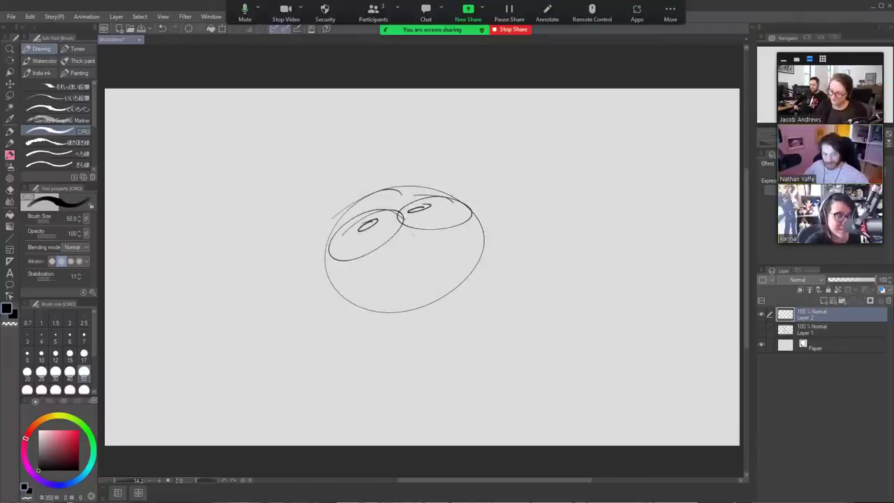
# Draw a small nose with short curved marks on either side beneath the eyes, and two small ovals on the head's lower edge
pyautogui.moveTo(403, 239)
pyautogui.mouseDown()
pyautogui.moveTo(417, 236)
pyautogui.moveTo(388, 259)
pyautogui.moveTo(439, 243)
pyautogui.mouseUp()
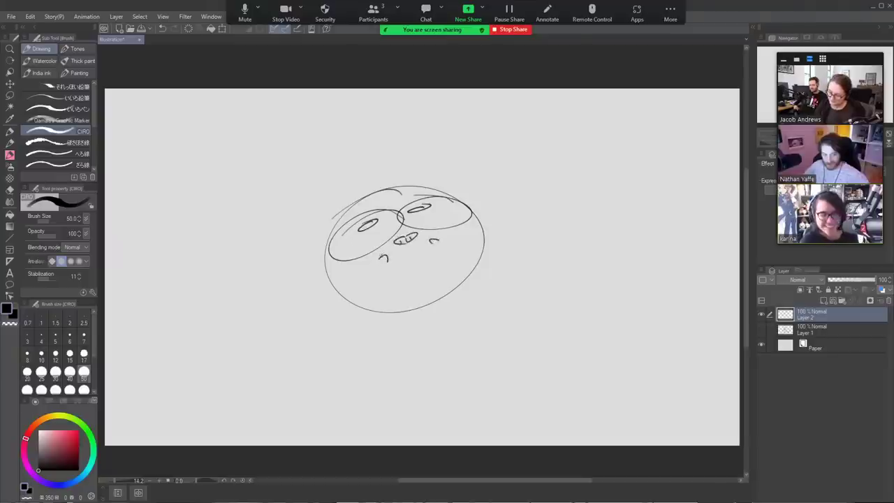
pyautogui.moveTo(380, 250)
pyautogui.mouseDown()
pyautogui.moveTo(383, 257)
pyautogui.moveTo(424, 240)
pyautogui.mouseUp()
pyautogui.hotkey('ctrl', 'z')
pyautogui.hotkey('ctrl', 'z')
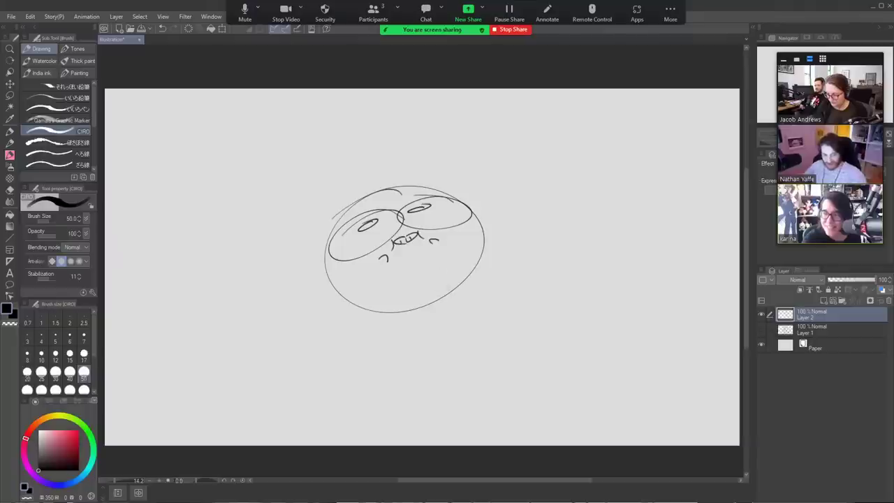
pyautogui.moveTo(429, 303)
pyautogui.mouseDown()
pyautogui.moveTo(465, 285)
pyautogui.moveTo(444, 299)
pyautogui.mouseUp()
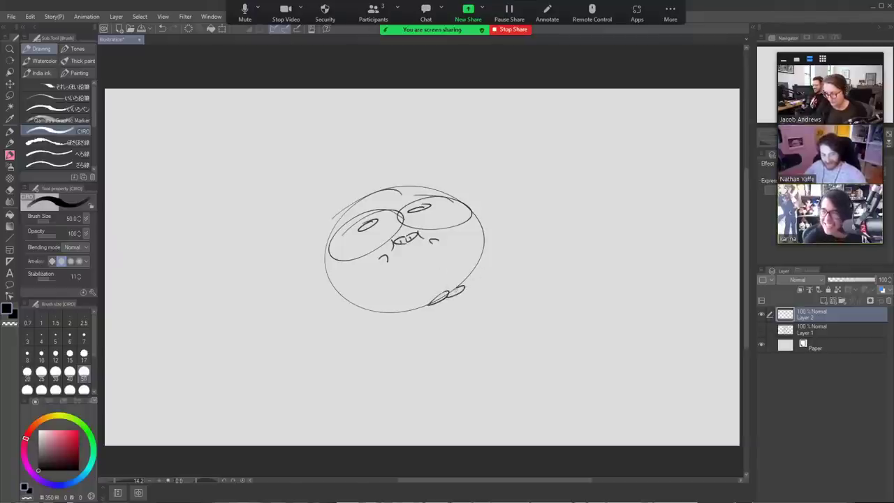
# Draw a horizontal ground line out from each side of the round head, and move the whole drawing down the canvas
pyautogui.moveTo(331, 286); pyautogui.dragTo(299, 287)
pyautogui.moveTo(468, 278); pyautogui.dragTo(534, 278)
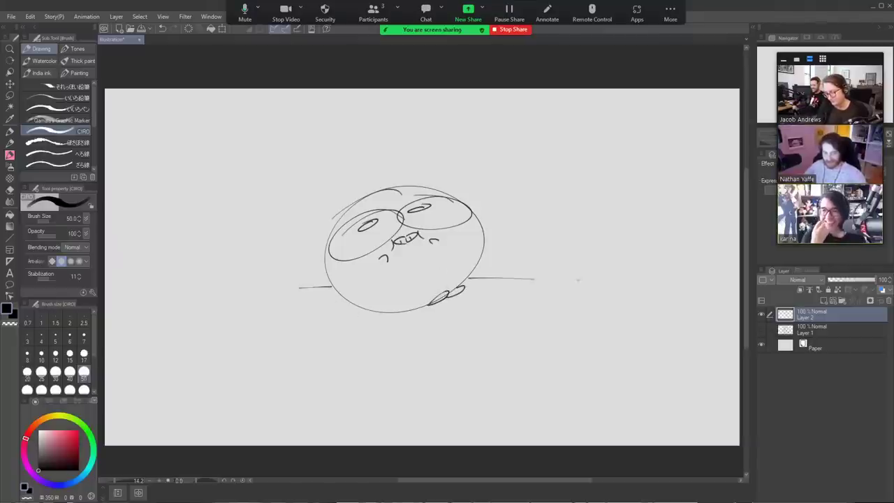
pyautogui.click(10, 83)
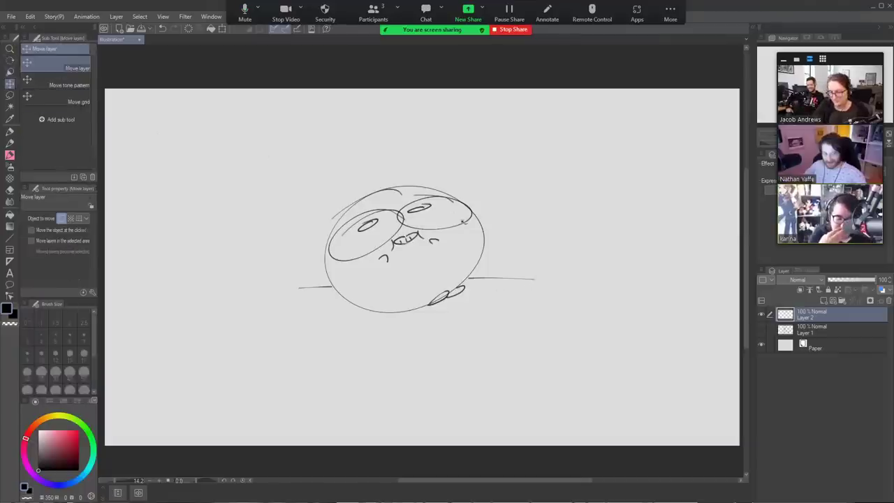
pyautogui.moveTo(427, 234); pyautogui.dragTo(425, 342)
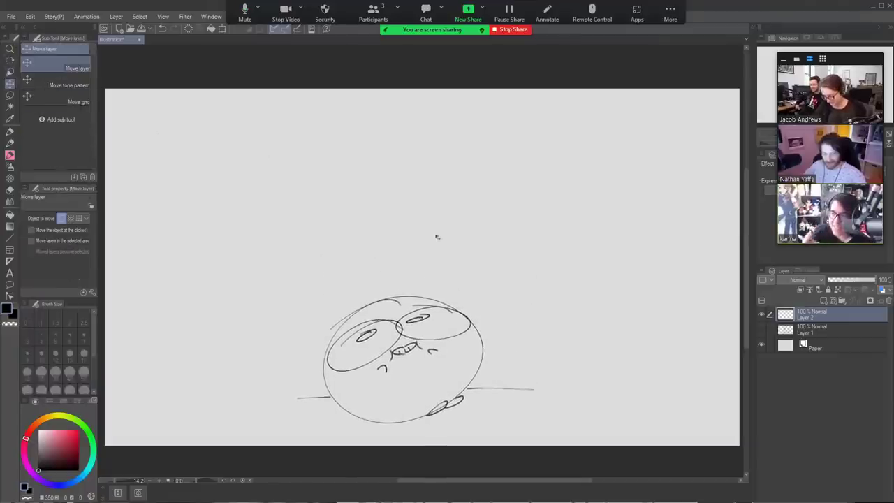
# Sketch a tiny hand with its wrist high above the head, and add long curved motion lines sweeping up behind it
pyautogui.press('b')
pyautogui.moveTo(372, 144); pyautogui.dragTo(316, 165)
pyautogui.hotkey('ctrl', 'z')
pyautogui.hotkey('ctrl', 'z')
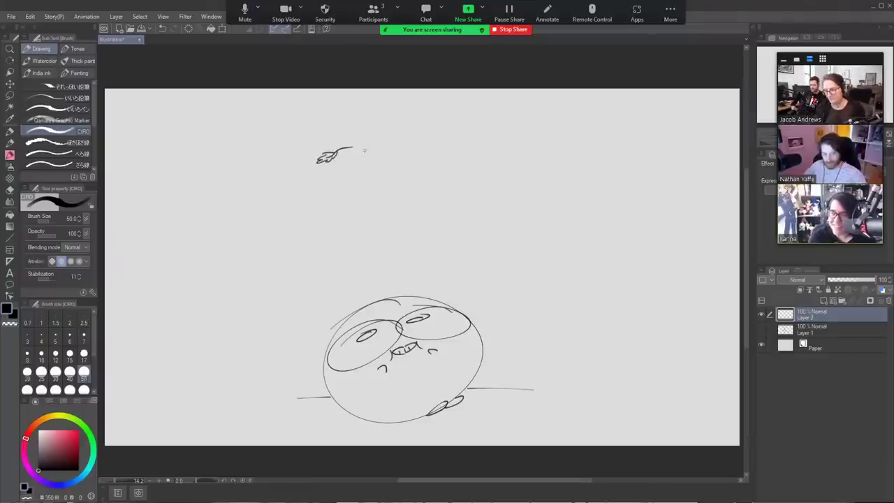
pyautogui.moveTo(364, 150); pyautogui.dragTo(470, 118)
pyautogui.moveTo(384, 137); pyautogui.dragTo(461, 99)
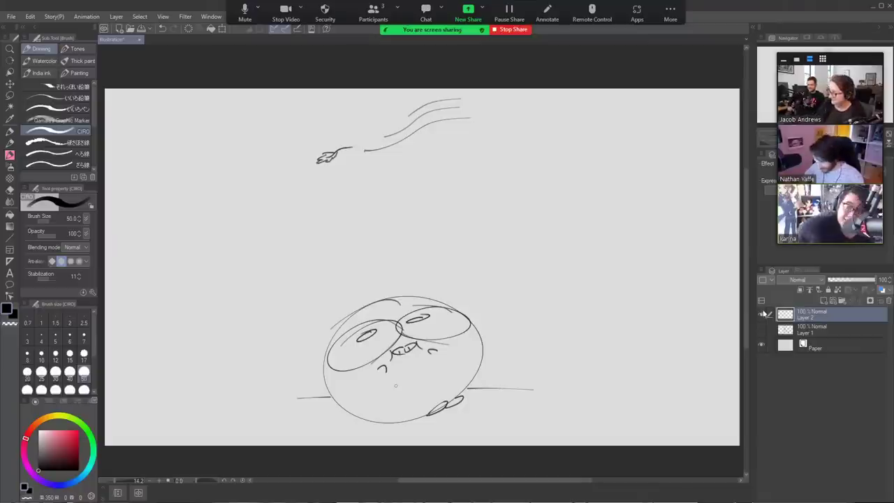
# Hide the round-headed drawing's layer, add a new layer, and sketch the forehead, cheek and angular jaw of a small face
pyautogui.click(761, 314)
pyautogui.click(823, 300)
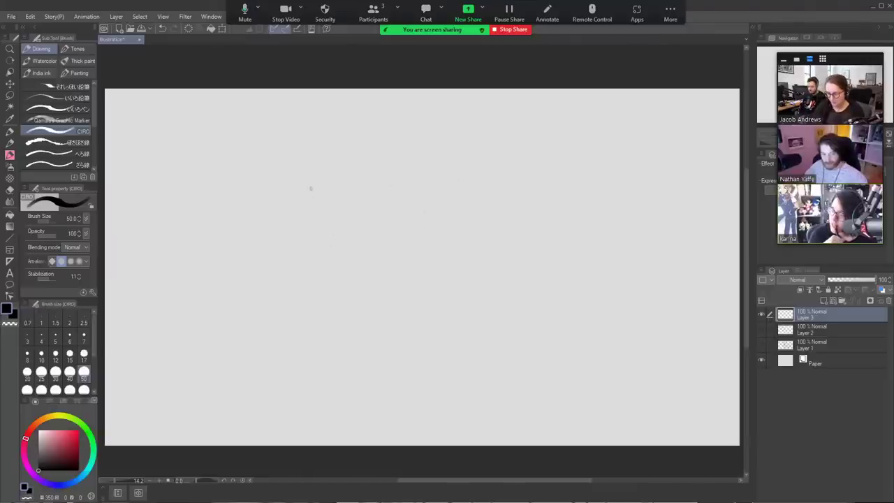
pyautogui.moveTo(324, 177)
pyautogui.mouseDown()
pyautogui.moveTo(342, 179)
pyautogui.moveTo(347, 237)
pyautogui.mouseUp()
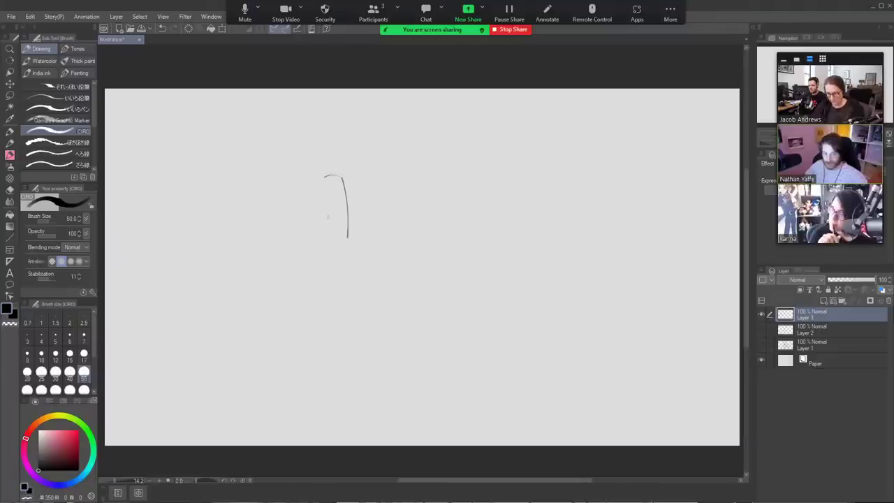
pyautogui.moveTo(307, 209)
pyautogui.mouseDown()
pyautogui.moveTo(309, 225)
pyautogui.moveTo(348, 235)
pyautogui.mouseUp()
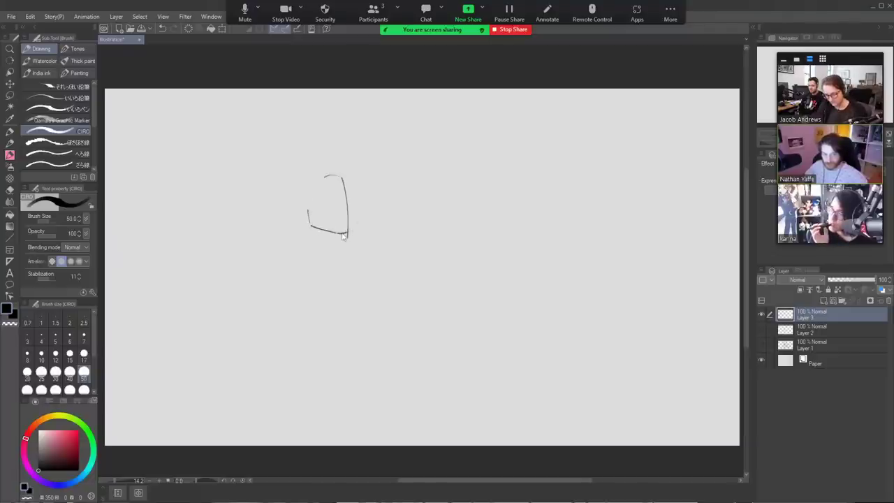
pyautogui.press('e')
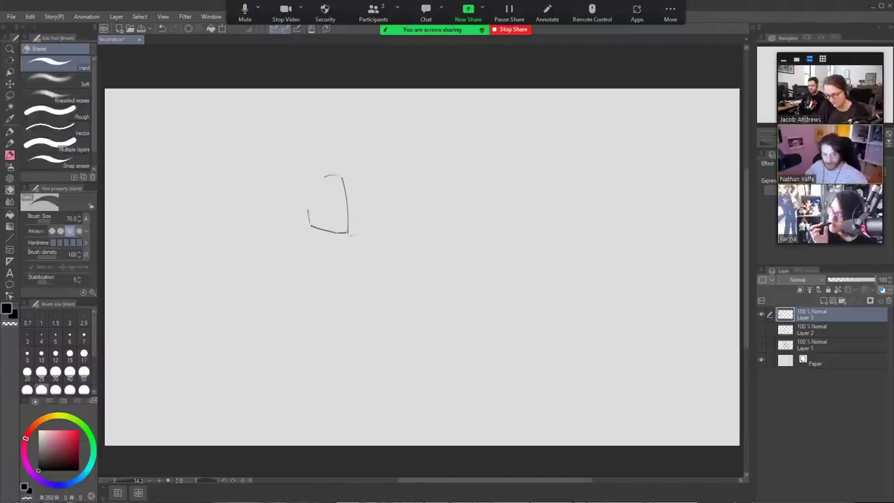
# Draw a nose line, two small eyes and thick eyebrows filled in black inside the face outline
pyautogui.press('b')
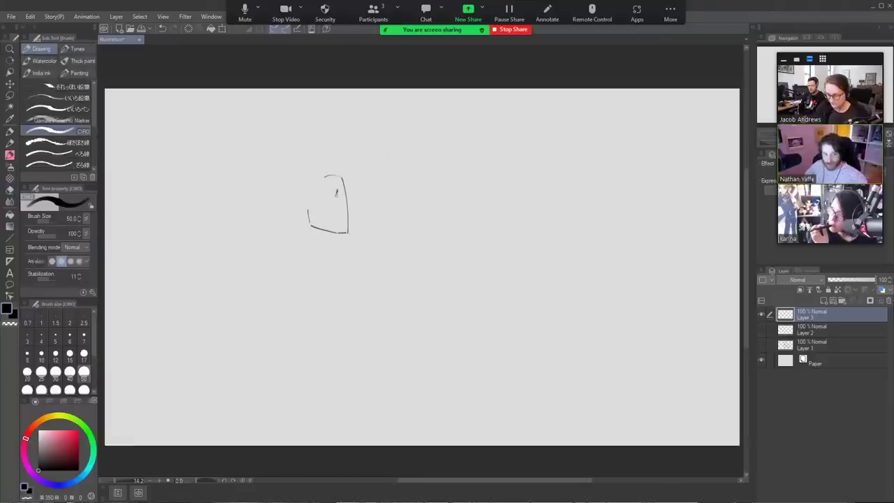
pyautogui.moveTo(336, 190); pyautogui.dragTo(340, 209)
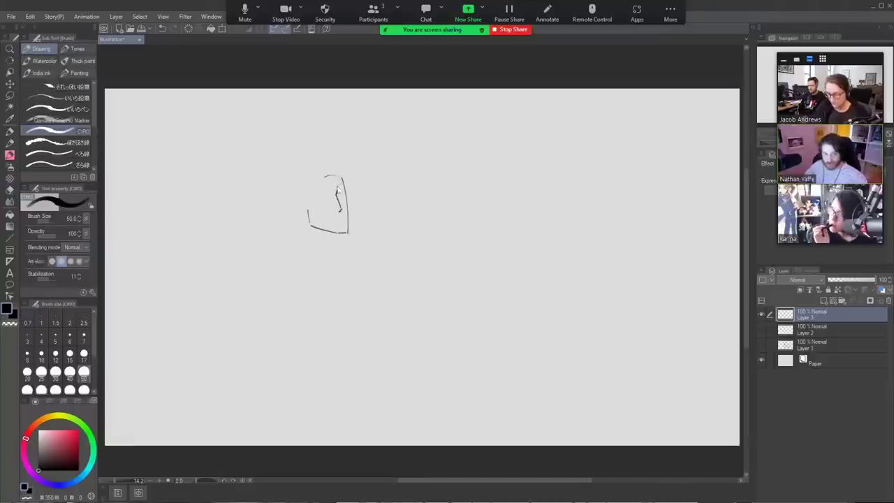
pyautogui.hotkey('ctrl', 'z')
pyautogui.moveTo(337, 190)
pyautogui.mouseDown()
pyautogui.moveTo(341, 210)
pyautogui.moveTo(319, 190)
pyautogui.moveTo(314, 198)
pyautogui.moveTo(329, 186)
pyautogui.mouseUp()
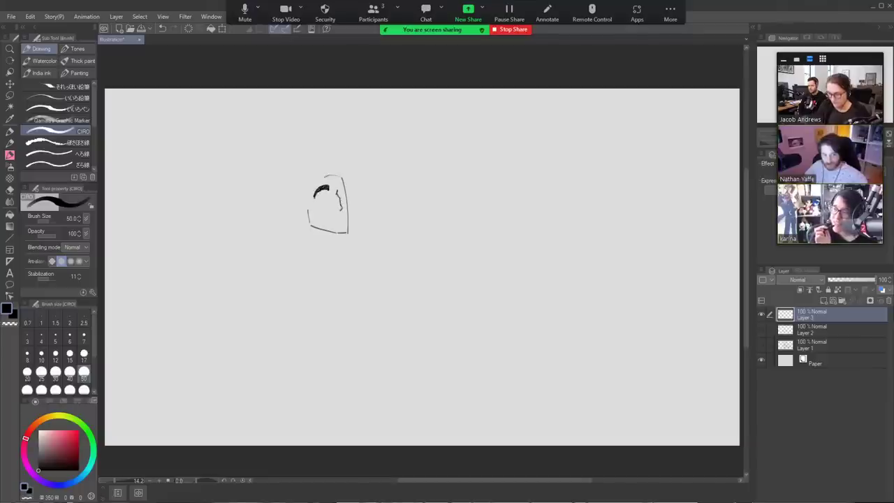
pyautogui.hotkey('ctrl', 'z')
pyautogui.press('e')
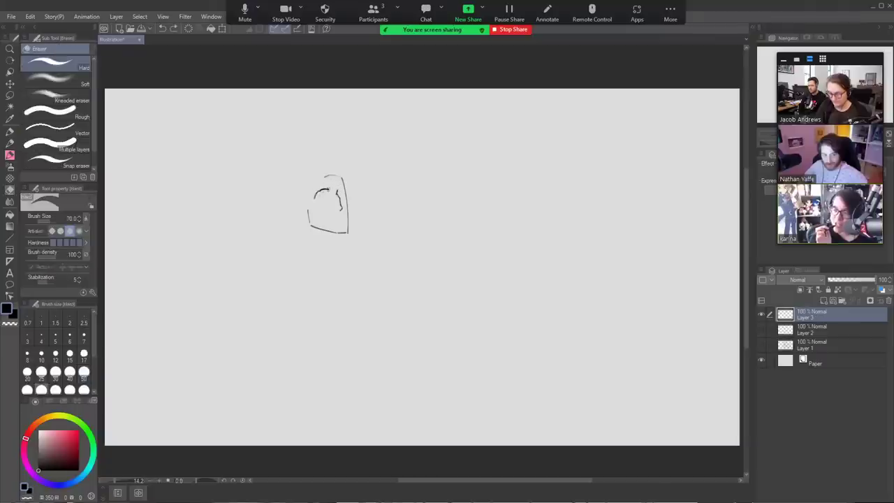
pyautogui.press('p')
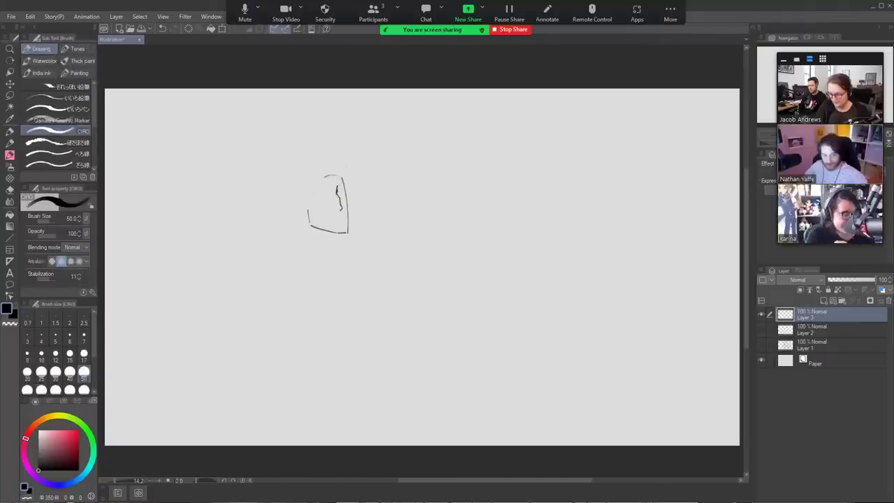
pyautogui.moveTo(336, 189); pyautogui.dragTo(346, 188)
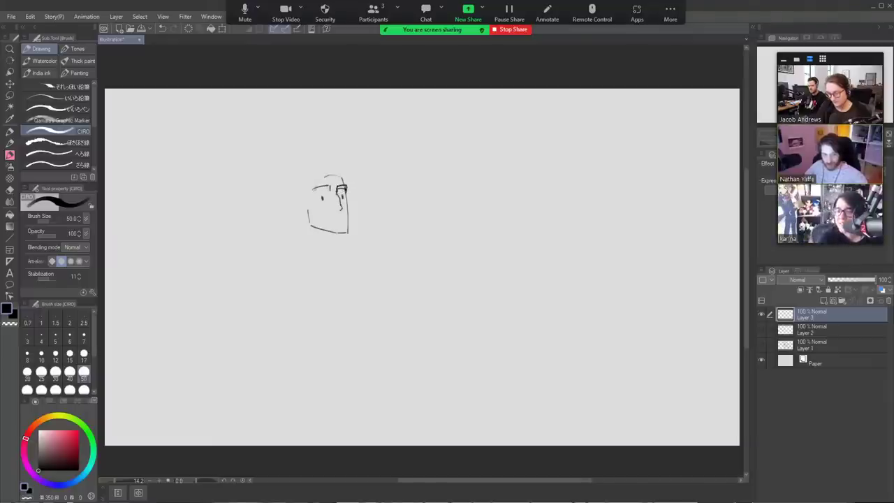
pyautogui.moveTo(315, 189)
pyautogui.mouseDown()
pyautogui.moveTo(312, 196)
pyautogui.moveTo(329, 188)
pyautogui.mouseUp()
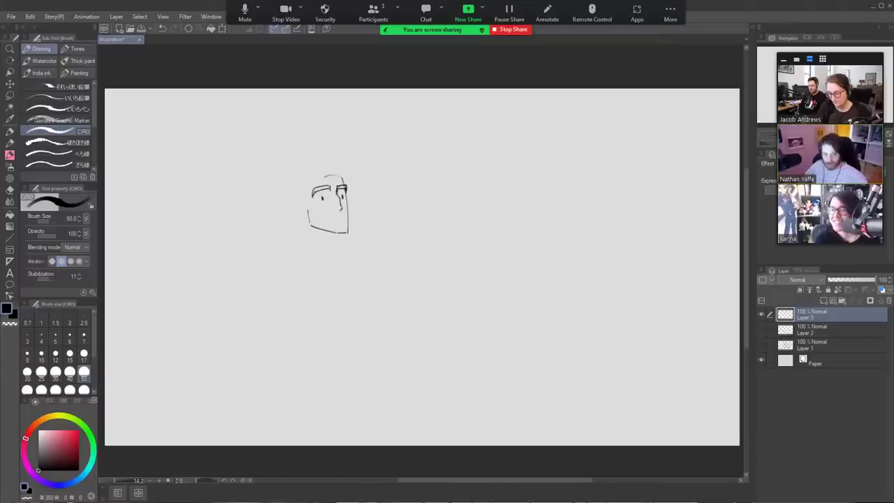
pyautogui.moveTo(314, 194); pyautogui.dragTo(346, 186)
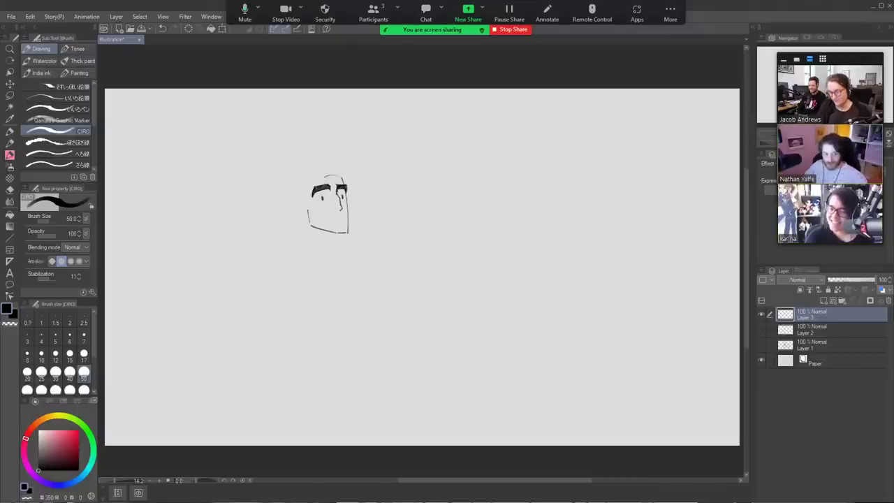
# Replace the dot eyes with short vertical strokes, and draw the ear with jagged sideburn lines above it
pyautogui.press('e')
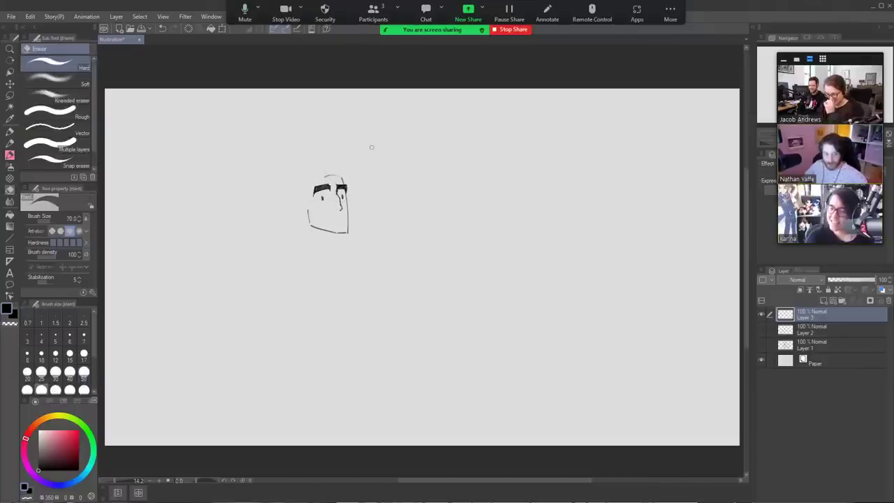
pyautogui.moveTo(322, 201); pyautogui.dragTo(322, 196)
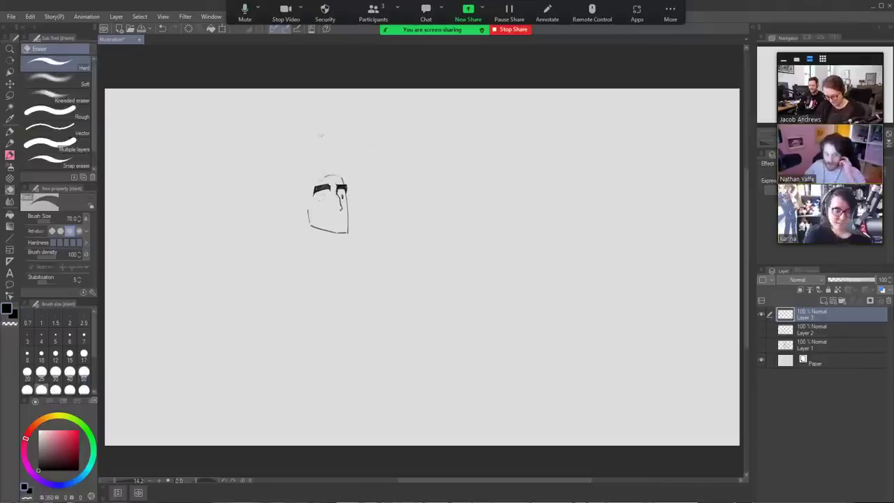
pyautogui.press('b')
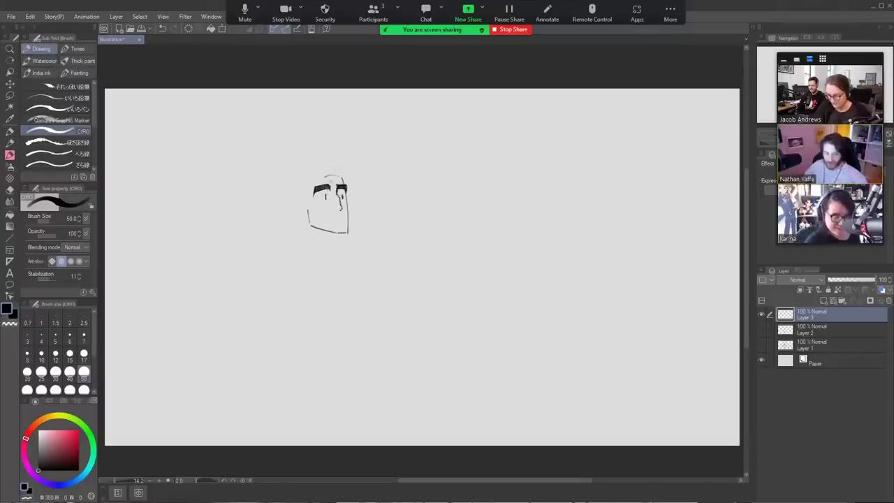
pyautogui.press('e')
pyautogui.moveTo(342, 195)
pyautogui.mouseDown()
pyautogui.moveTo(302, 213)
pyautogui.moveTo(300, 193)
pyautogui.moveTo(303, 212)
pyautogui.mouseUp()
pyautogui.press('b')
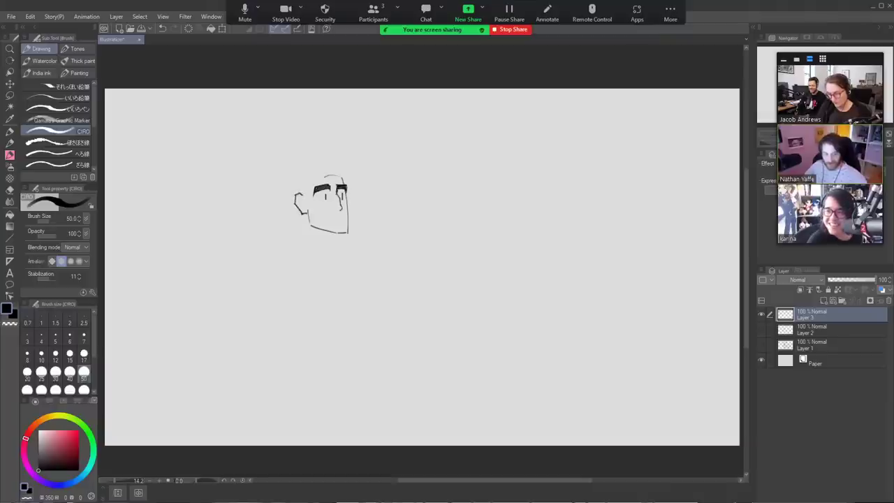
pyautogui.moveTo(307, 175)
pyautogui.mouseDown()
pyautogui.moveTo(303, 205)
pyautogui.moveTo(301, 197)
pyautogui.mouseUp()
pyautogui.moveTo(294, 179)
pyautogui.mouseDown()
pyautogui.moveTo(296, 193)
pyautogui.moveTo(297, 179)
pyautogui.mouseUp()
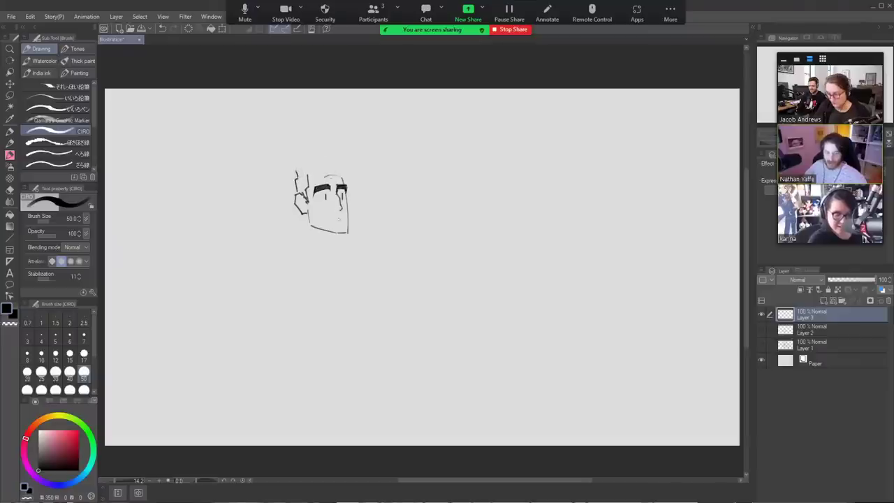
# Erase the long nose line and redraw it as a small angled nose, and rework the eye strokes beside it
pyautogui.press('e')
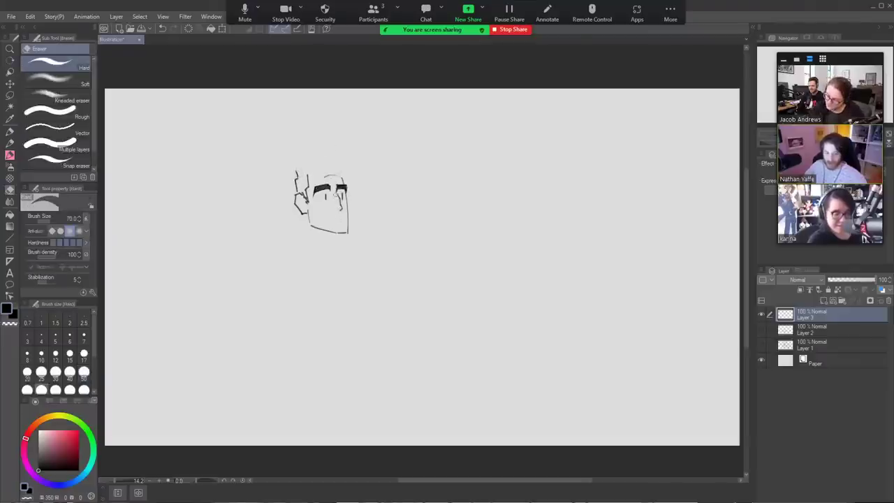
pyautogui.moveTo(340, 194); pyautogui.dragTo(341, 207)
pyautogui.click(342, 208)
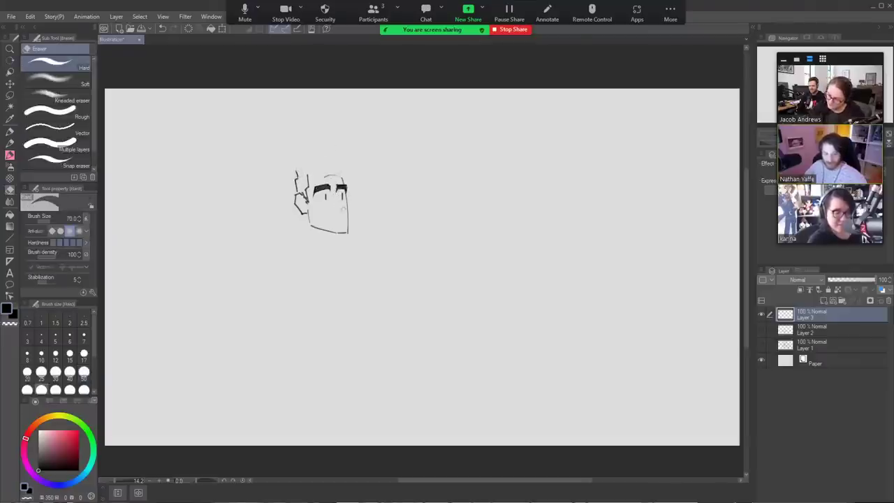
pyautogui.press('p')
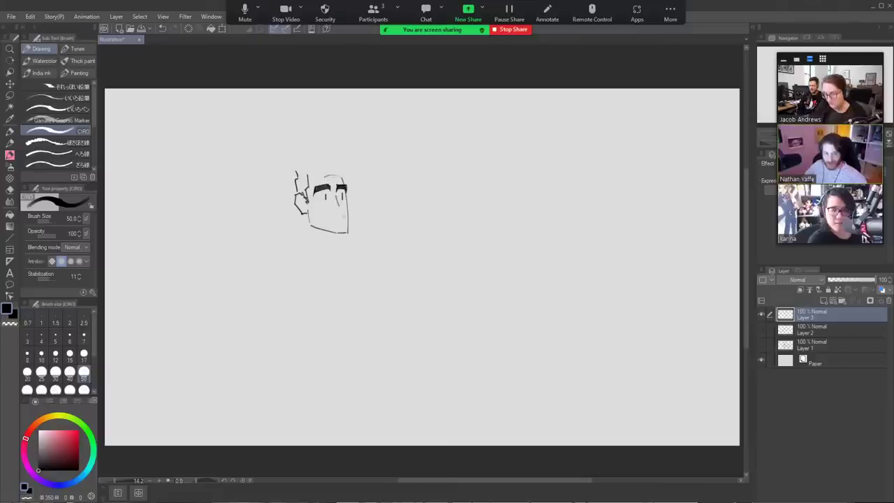
pyautogui.moveTo(341, 208)
pyautogui.mouseDown()
pyautogui.moveTo(325, 199)
pyautogui.moveTo(341, 199)
pyautogui.moveTo(324, 200)
pyautogui.mouseUp()
pyautogui.press('e')
pyautogui.press('p')
pyautogui.hotkey('ctrl', 'z')
pyautogui.hotkey('ctrl', 'z')
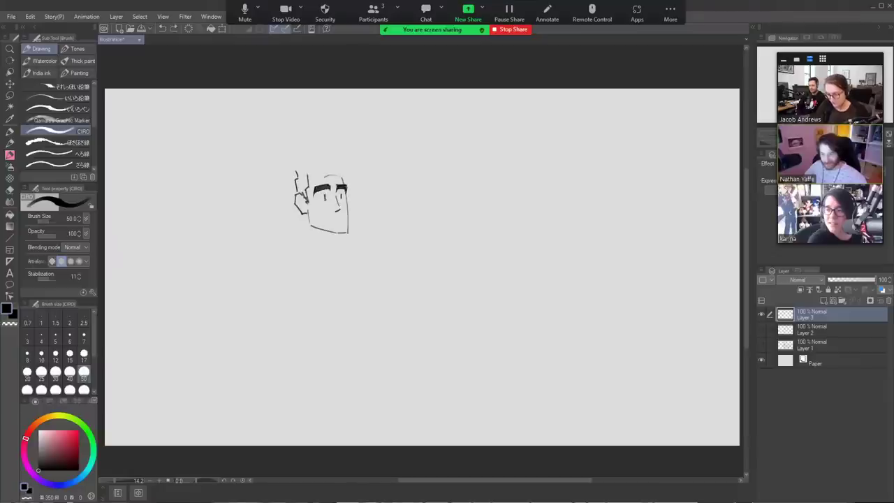
pyautogui.hotkey('ctrl', 'z')
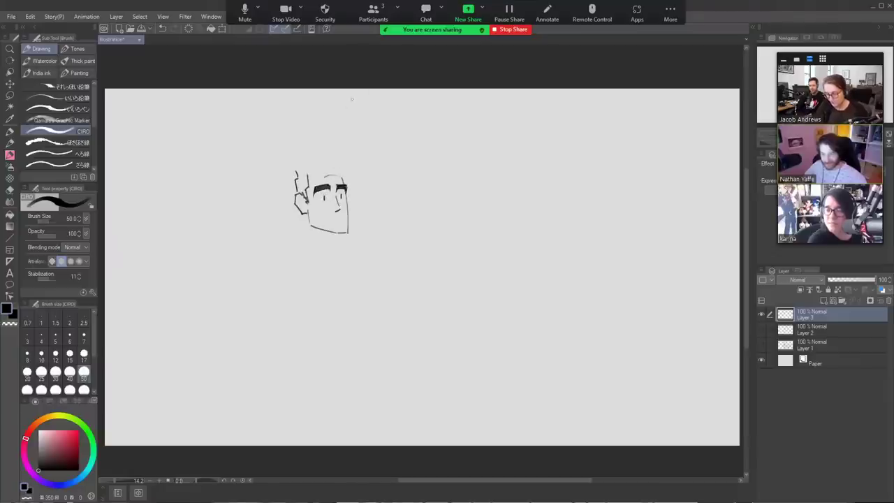
# Outline short spiky hair around the head, add a tiny mouth line, and fill the hair with black
pyautogui.moveTo(296, 172)
pyautogui.mouseDown()
pyautogui.moveTo(345, 150)
pyautogui.moveTo(357, 177)
pyautogui.moveTo(349, 190)
pyautogui.moveTo(318, 171)
pyautogui.moveTo(348, 174)
pyautogui.moveTo(344, 186)
pyautogui.mouseUp()
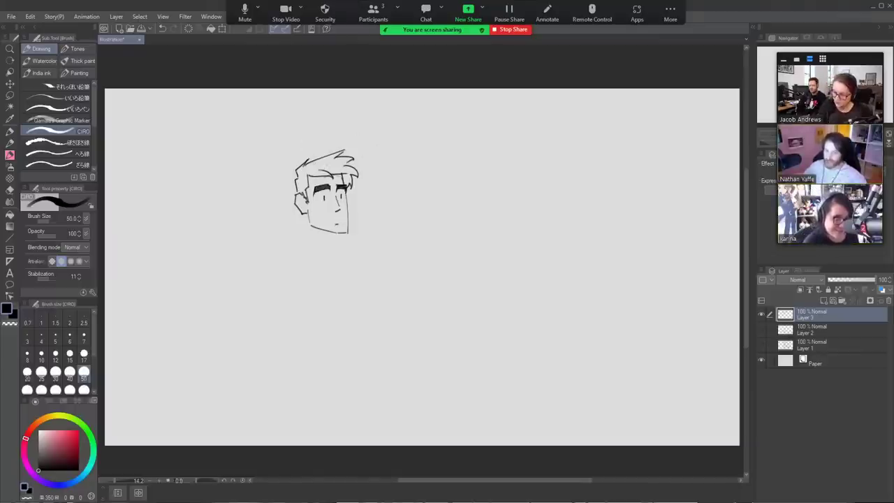
pyautogui.moveTo(300, 168); pyautogui.dragTo(297, 193)
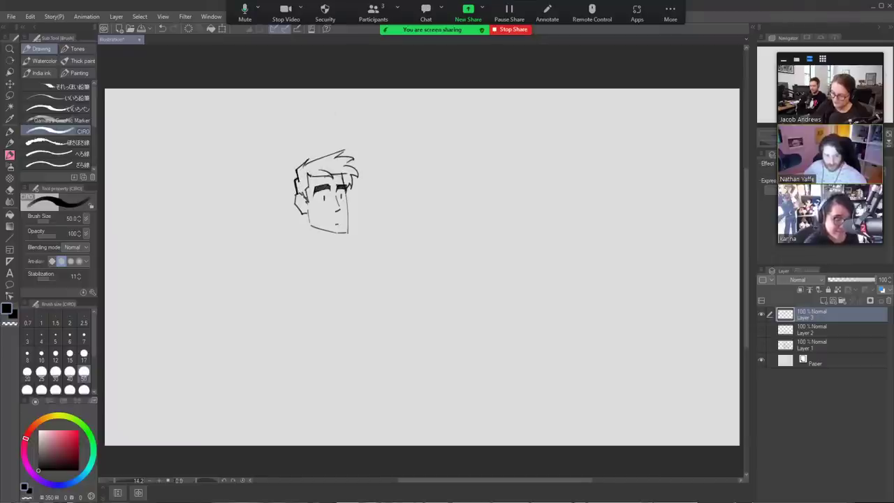
pyautogui.moveTo(342, 166)
pyautogui.mouseDown()
pyautogui.moveTo(353, 158)
pyautogui.moveTo(345, 150)
pyautogui.mouseUp()
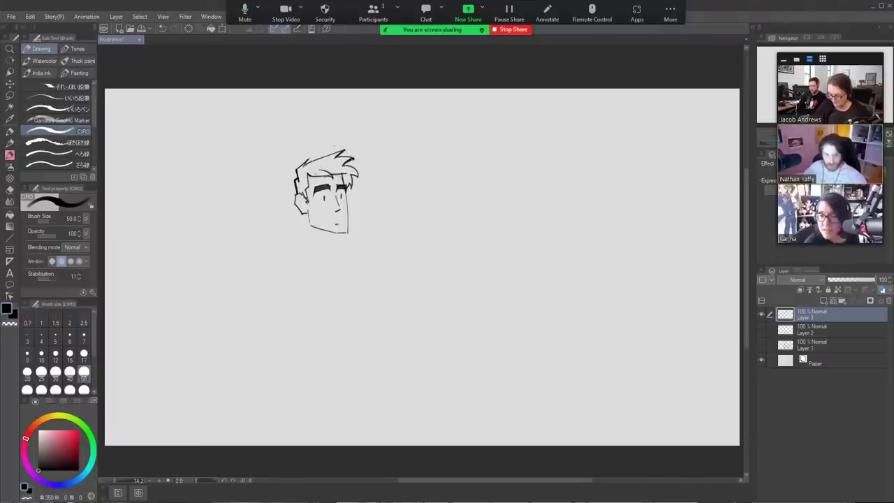
pyautogui.press('g')
pyautogui.press('g')
pyautogui.click(332, 160)
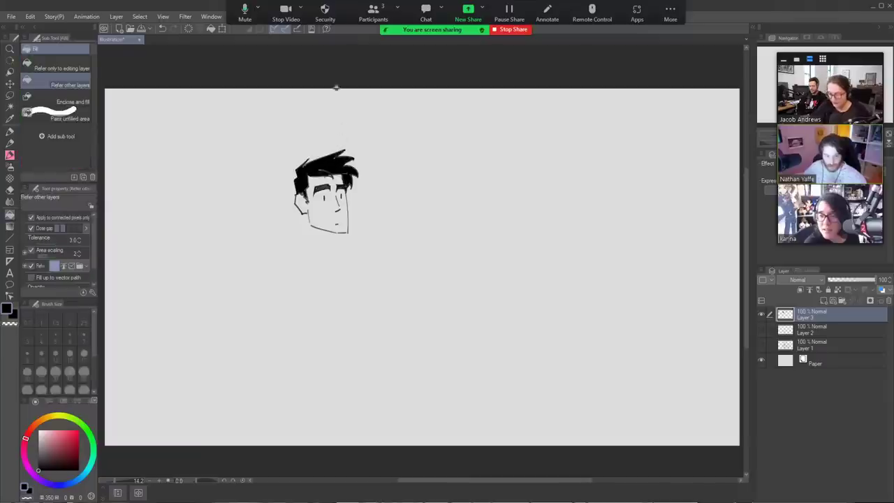
# Draw the neck, sloping shoulder and arm line, and the curved top and long slanted sides of a form beside them
pyautogui.press('b')
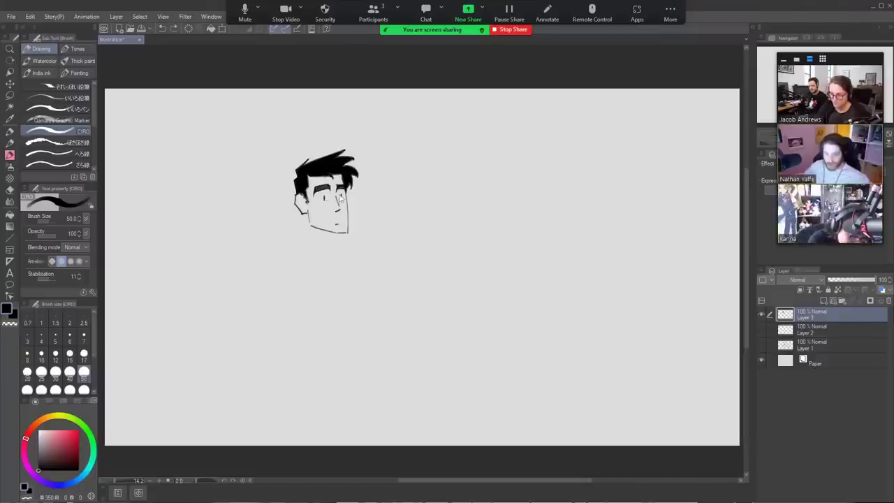
pyautogui.moveTo(304, 213)
pyautogui.mouseDown()
pyautogui.moveTo(299, 234)
pyautogui.moveTo(270, 261)
pyautogui.moveTo(288, 314)
pyautogui.moveTo(339, 285)
pyautogui.moveTo(349, 243)
pyautogui.moveTo(417, 228)
pyautogui.moveTo(444, 260)
pyautogui.moveTo(463, 335)
pyautogui.mouseUp()
pyautogui.hotkey('ctrl', 'z')
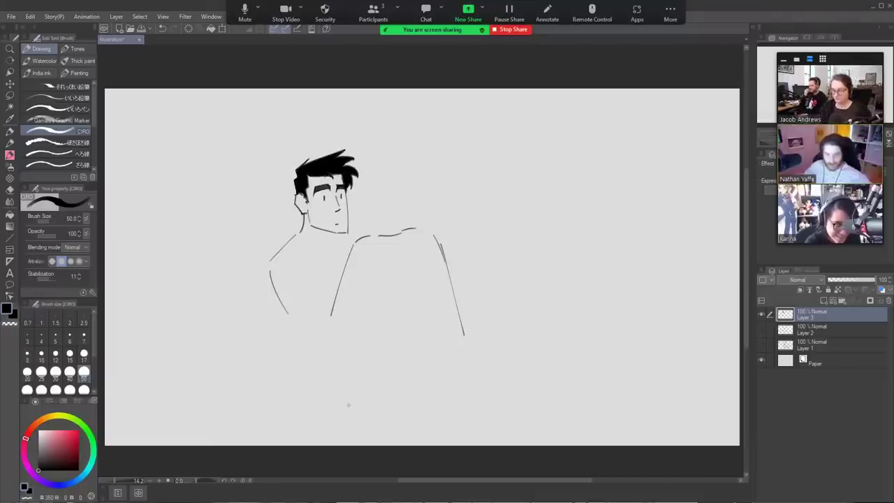
# Select the sloping form beside the man with a freehand selection and move it closer to his face
pyautogui.press('o')
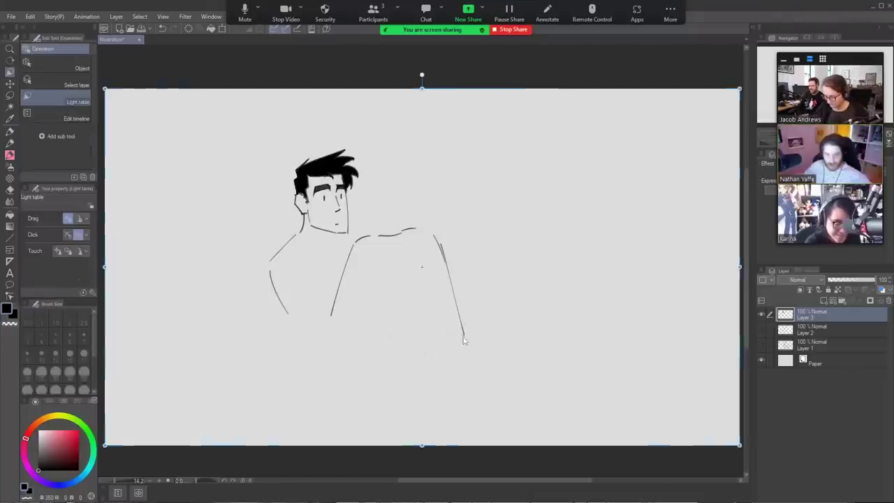
pyautogui.press('m')
pyautogui.moveTo(444, 349)
pyautogui.mouseDown()
pyautogui.moveTo(419, 196)
pyautogui.moveTo(349, 237)
pyautogui.moveTo(486, 345)
pyautogui.mouseUp()
pyautogui.click(11, 83)
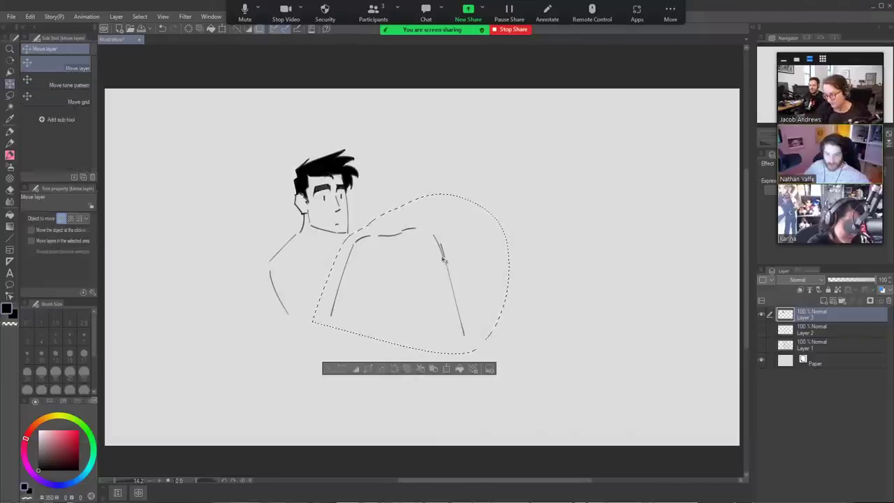
pyautogui.moveTo(446, 261); pyautogui.dragTo(425, 263)
pyautogui.hotkey('ctrl', 'd')
# Extend the upper arm down to a pointed elbow, draw the forearm line back up, and erase the doubled line beside it
pyautogui.press('b')
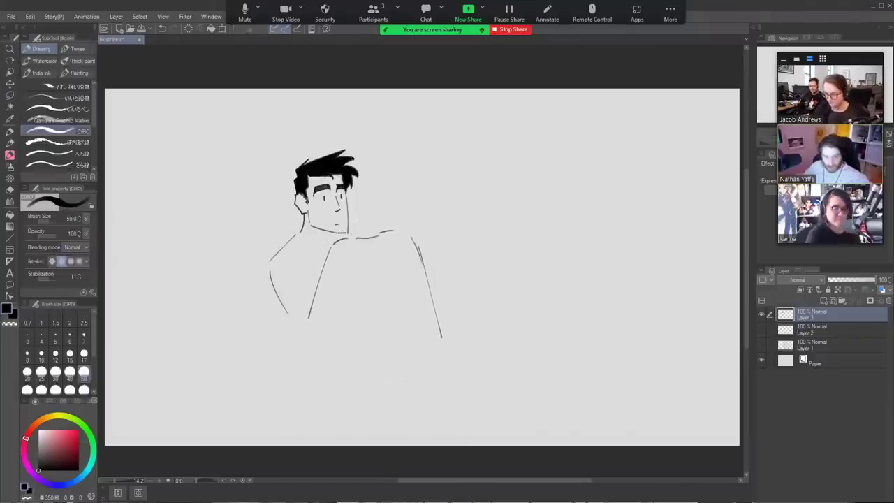
pyautogui.moveTo(271, 279); pyautogui.dragTo(310, 336)
pyautogui.moveTo(338, 241); pyautogui.dragTo(310, 337)
pyautogui.press('e')
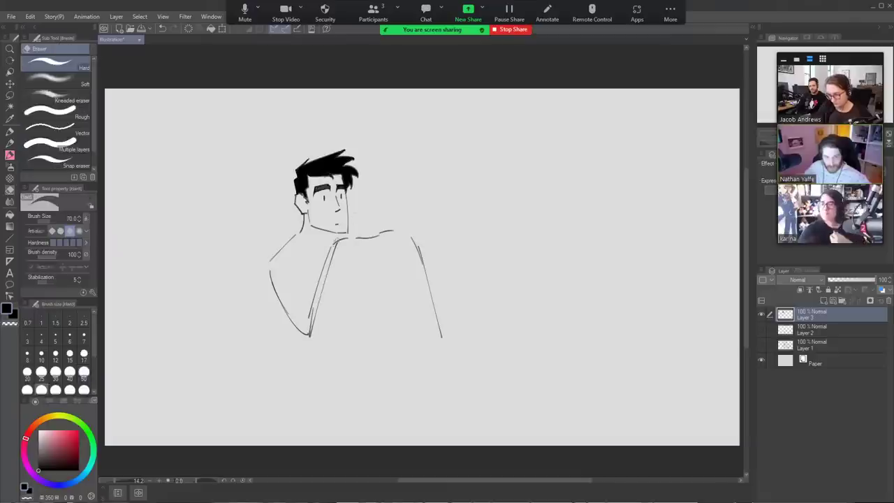
pyautogui.moveTo(332, 244)
pyautogui.mouseDown()
pyautogui.moveTo(310, 331)
pyautogui.moveTo(329, 253)
pyautogui.mouseUp()
# Draw a shirt neckline and a wider outer sleeve contour, erase the old arm line inside it, and shade a small black patch there
pyautogui.press('b')
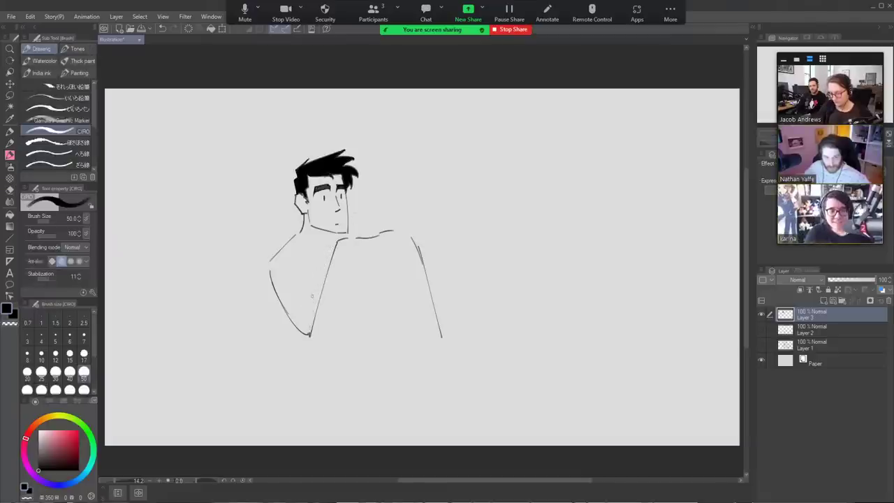
pyautogui.moveTo(313, 294); pyautogui.dragTo(308, 320)
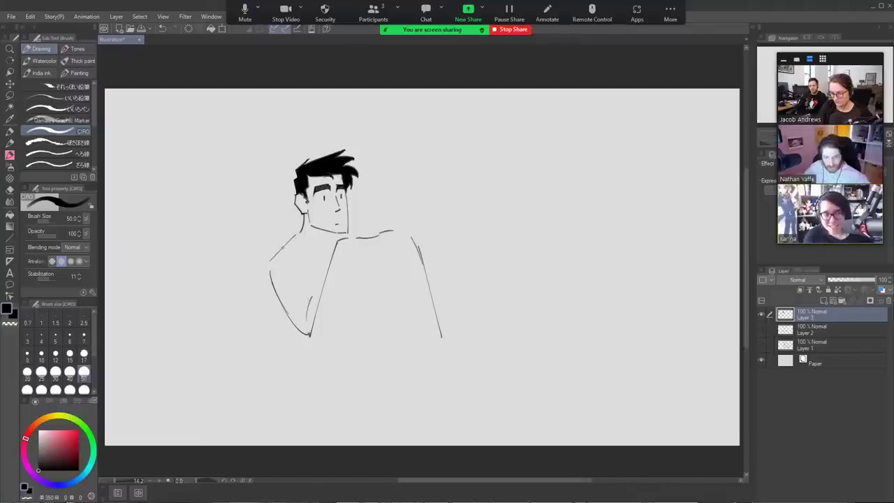
pyautogui.moveTo(281, 255)
pyautogui.mouseDown()
pyautogui.moveTo(328, 240)
pyautogui.moveTo(281, 246)
pyautogui.moveTo(268, 260)
pyautogui.moveTo(270, 307)
pyautogui.moveTo(310, 340)
pyautogui.mouseUp()
pyautogui.press('e')
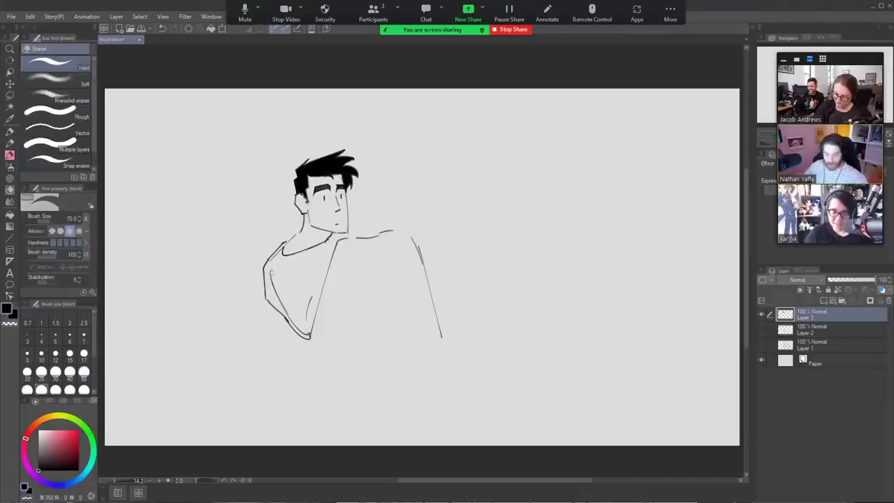
pyautogui.moveTo(270, 271)
pyautogui.mouseDown()
pyautogui.moveTo(307, 335)
pyautogui.moveTo(270, 290)
pyautogui.moveTo(268, 299)
pyautogui.moveTo(278, 310)
pyautogui.moveTo(271, 289)
pyautogui.moveTo(276, 304)
pyautogui.mouseUp()
pyautogui.press('b')
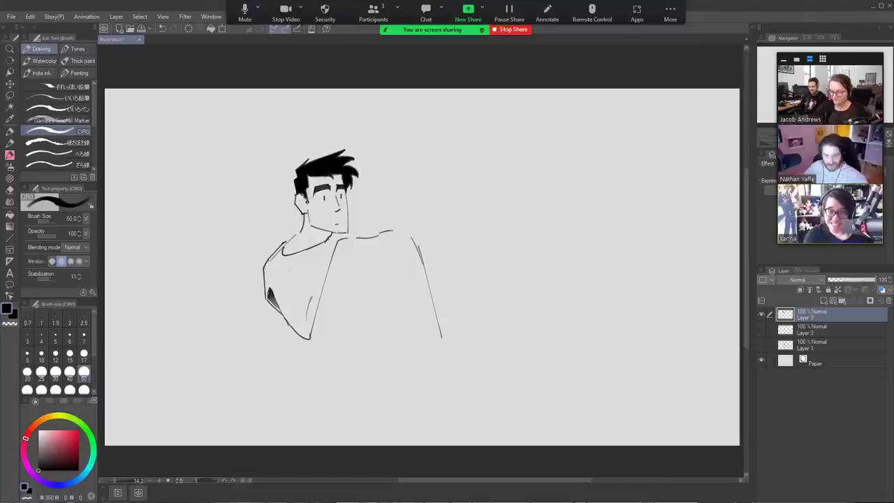
# Draw curved fold lines across the chest and inner elbow, and erase the start of the chest line
pyautogui.moveTo(291, 266)
pyautogui.mouseDown()
pyautogui.moveTo(308, 289)
pyautogui.moveTo(331, 259)
pyautogui.mouseUp()
pyautogui.hotkey('ctrl', 'z')
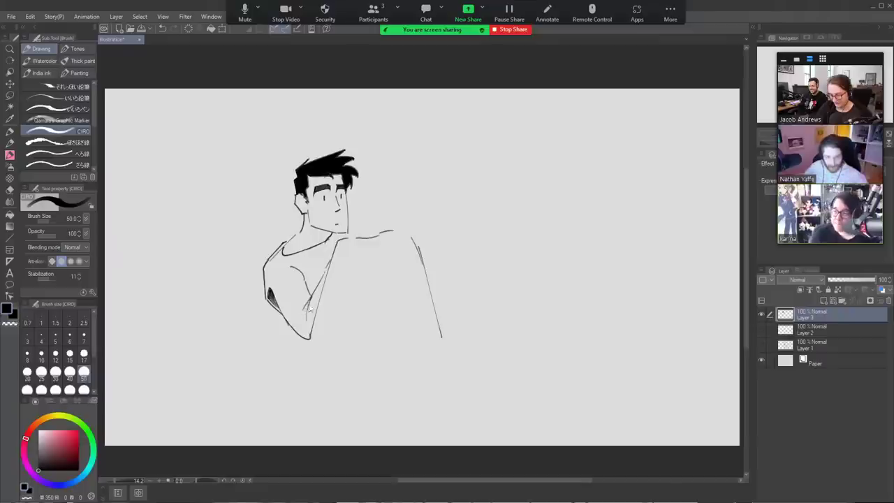
pyautogui.moveTo(304, 310)
pyautogui.mouseDown()
pyautogui.moveTo(302, 321)
pyautogui.moveTo(306, 297)
pyautogui.mouseUp()
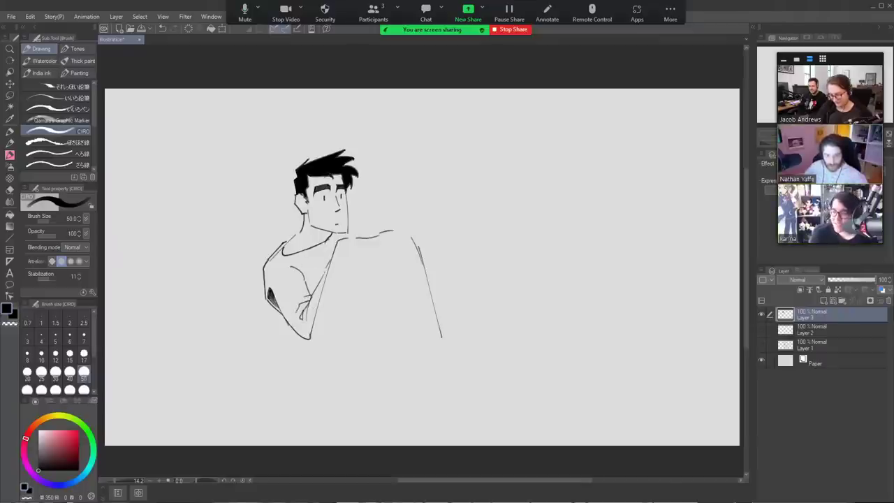
pyautogui.press('e')
pyautogui.moveTo(295, 263); pyautogui.dragTo(291, 268)
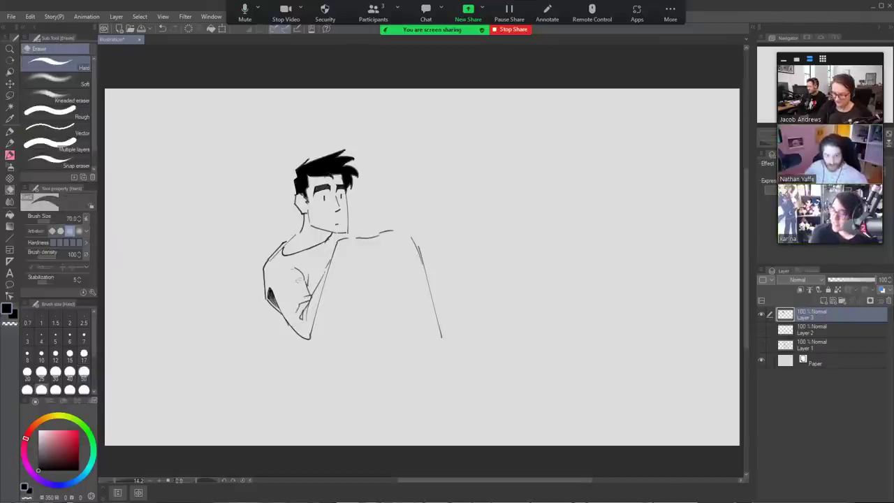
pyautogui.press('b')
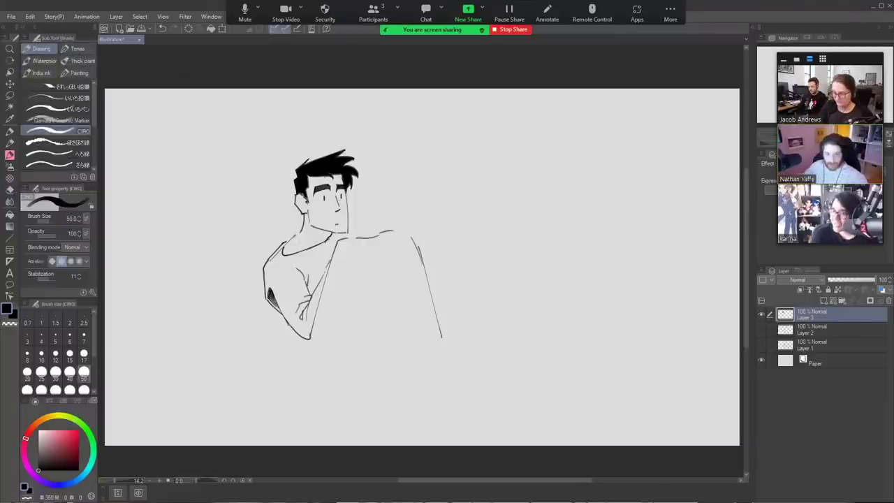
# Replace the loose neckline with a higher sweater collar, and add short ribbing strokes around it
pyautogui.moveTo(294, 238)
pyautogui.mouseDown()
pyautogui.moveTo(330, 234)
pyautogui.moveTo(275, 251)
pyautogui.moveTo(285, 244)
pyautogui.moveTo(268, 260)
pyautogui.mouseUp()
pyautogui.press('e')
pyautogui.press('b')
pyautogui.moveTo(293, 238); pyautogui.dragTo(289, 243)
pyautogui.moveTo(293, 238); pyautogui.dragTo(301, 247)
pyautogui.moveTo(309, 241); pyautogui.dragTo(307, 247)
pyautogui.moveTo(314, 241); pyautogui.dragTo(326, 244)
pyautogui.moveTo(331, 234); pyautogui.dragTo(329, 240)
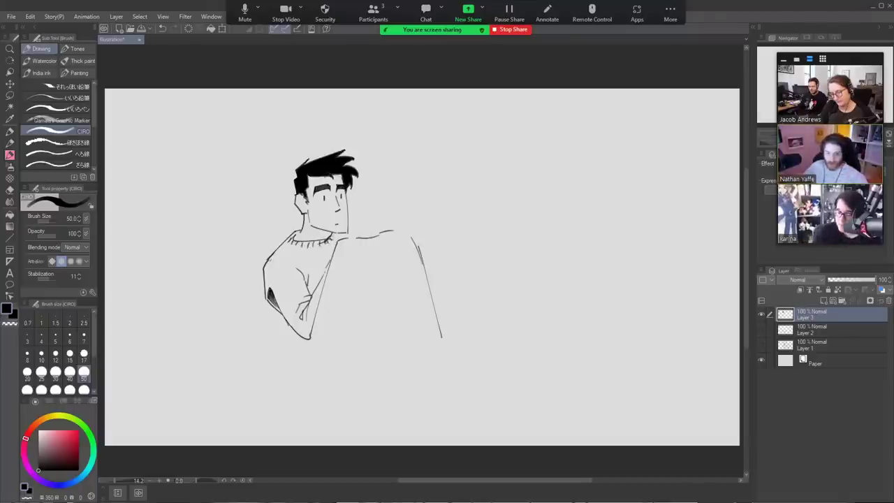
# Erase the black patch and outer arm contour, and redraw the arm wider and longer to a lower pointed elbow
pyautogui.press('e')
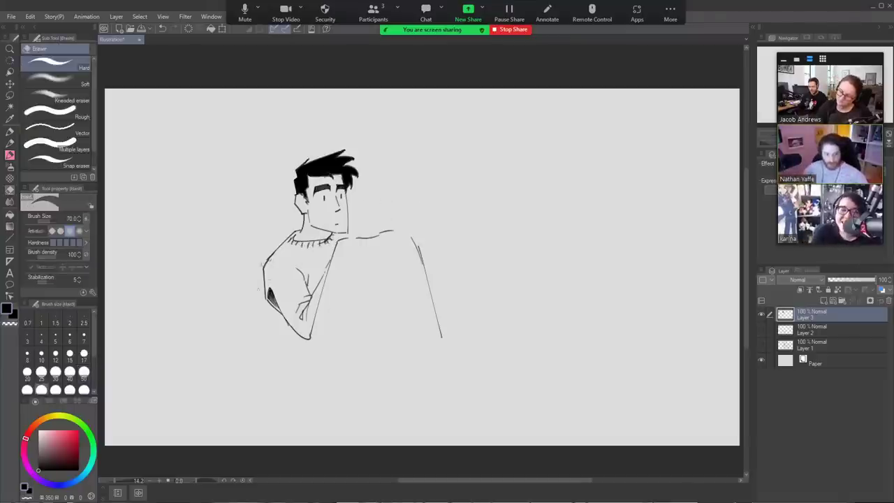
pyautogui.moveTo(263, 266); pyautogui.dragTo(278, 323)
pyautogui.moveTo(271, 286); pyautogui.dragTo(282, 316)
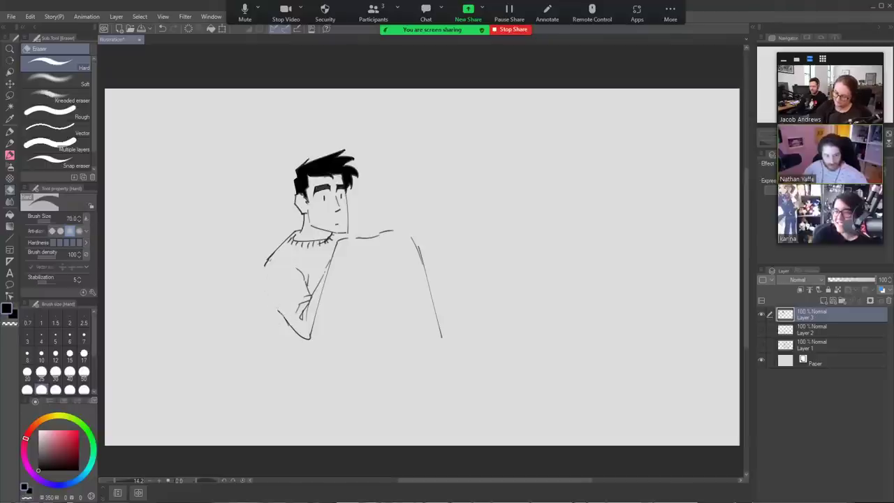
pyautogui.press('b')
pyautogui.moveTo(264, 262); pyautogui.dragTo(295, 331)
pyautogui.hotkey('ctrl', 'z')
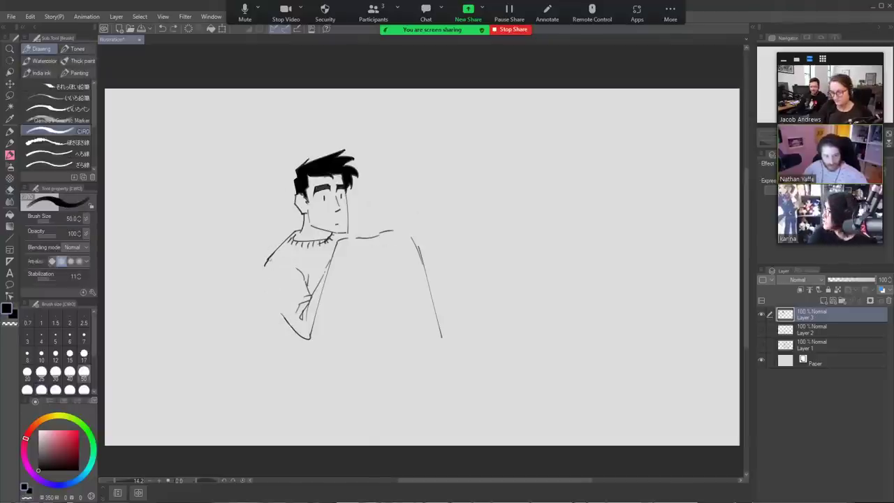
pyautogui.moveTo(267, 256); pyautogui.dragTo(260, 277)
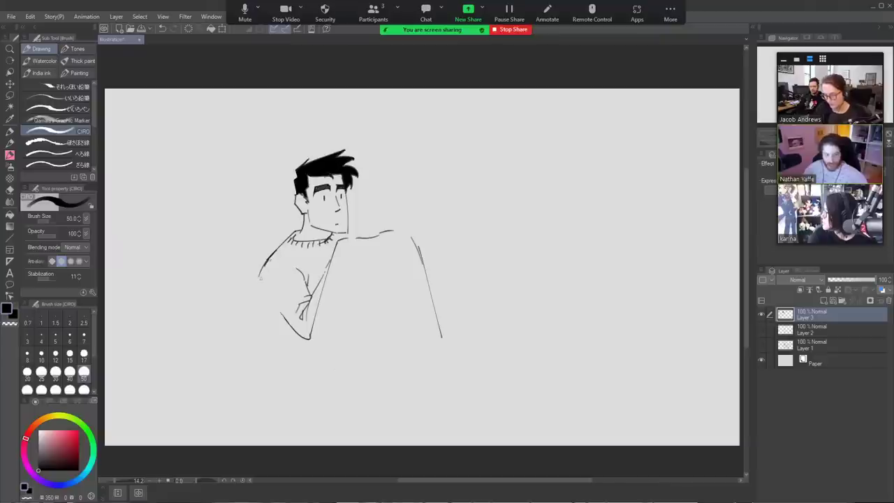
pyautogui.moveTo(259, 277); pyautogui.dragTo(296, 333)
pyautogui.hotkey('ctrl', 'z')
pyautogui.moveTo(259, 276); pyautogui.dragTo(305, 350)
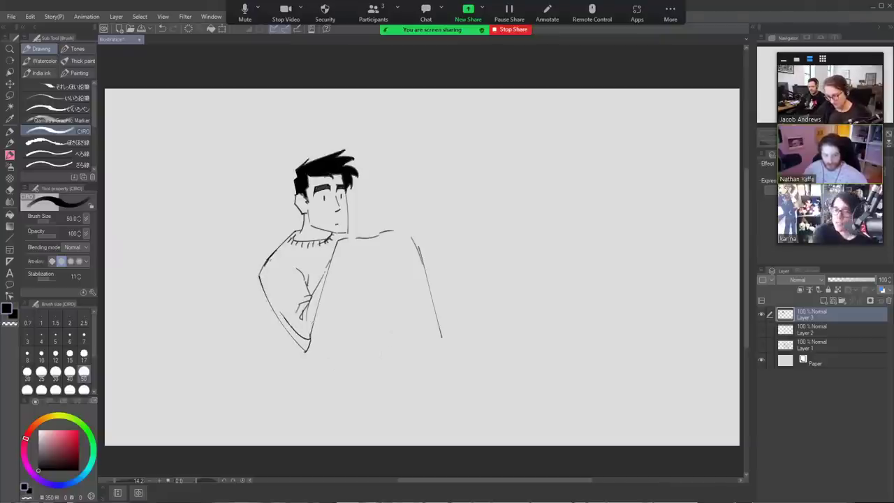
pyautogui.press('e')
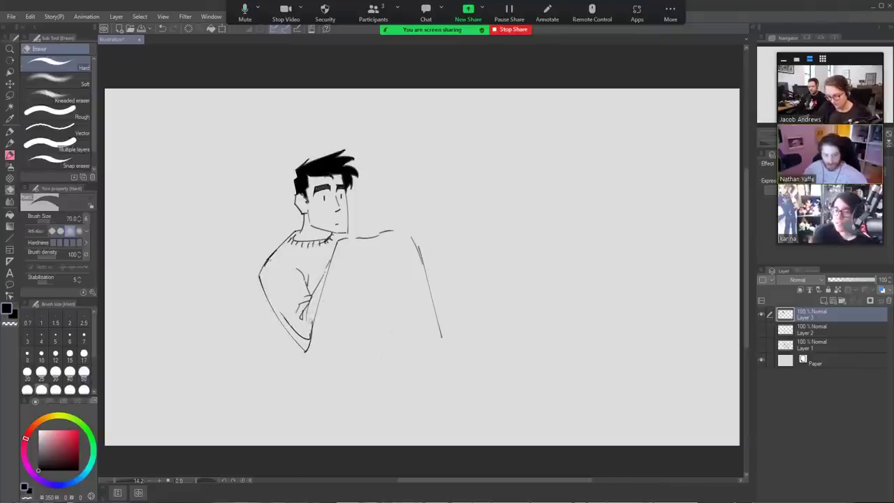
pyautogui.moveTo(310, 320)
pyautogui.mouseDown()
pyautogui.moveTo(307, 339)
pyautogui.moveTo(278, 307)
pyautogui.mouseUp()
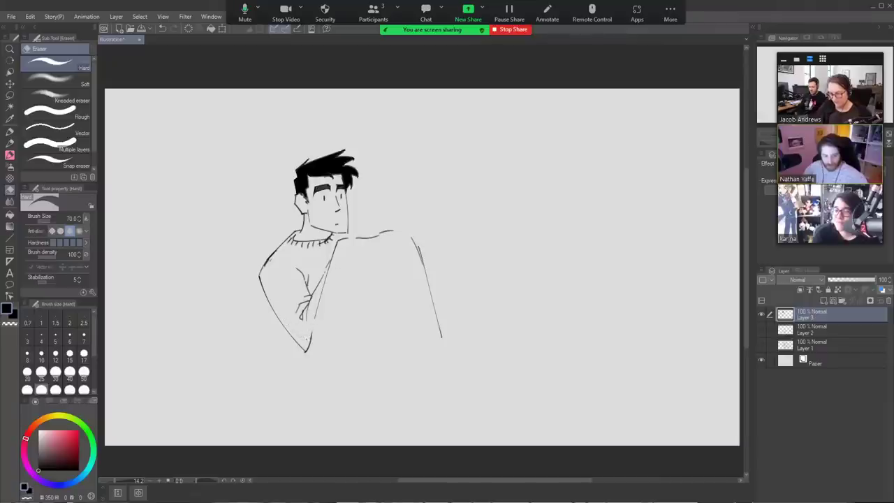
# Redraw the front contour of the face slightly narrower, erase the old line, and replace the mouth with a short stroke
pyautogui.press('b')
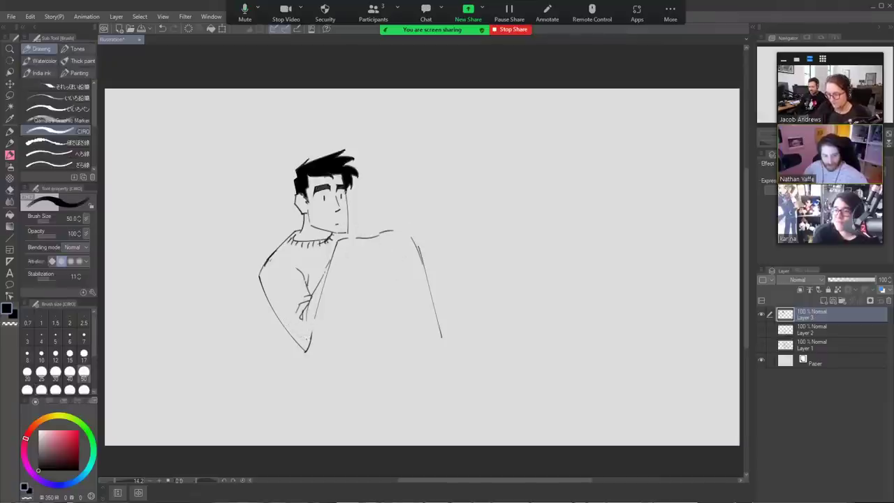
pyautogui.moveTo(348, 191); pyautogui.dragTo(343, 233)
pyautogui.hotkey('ctrl', 'z')
pyautogui.moveTo(346, 190); pyautogui.dragTo(348, 233)
pyautogui.press('e')
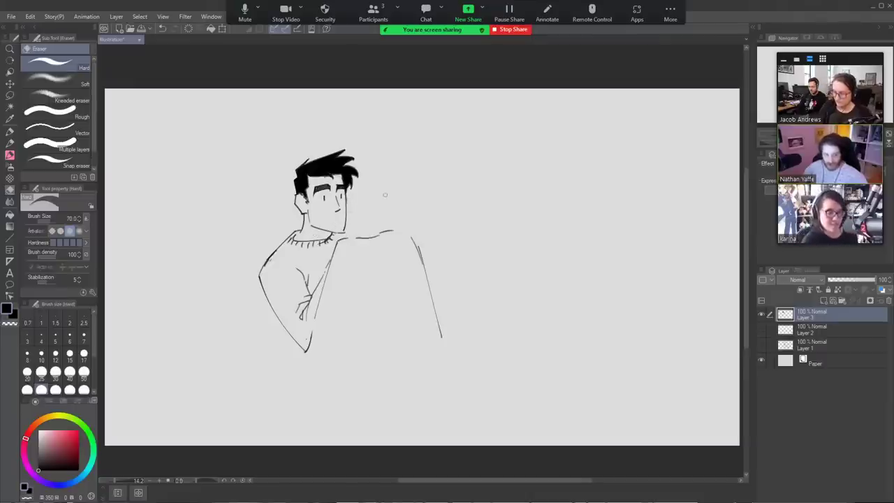
pyautogui.press('b')
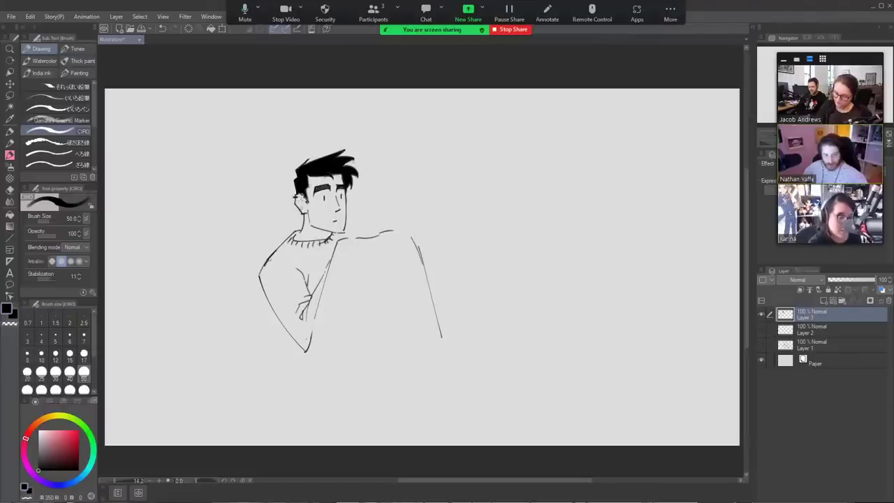
# Add small dark marks at the earlobe and a short knuckle curve where the chin meets the hand
pyautogui.moveTo(304, 209); pyautogui.dragTo(307, 233)
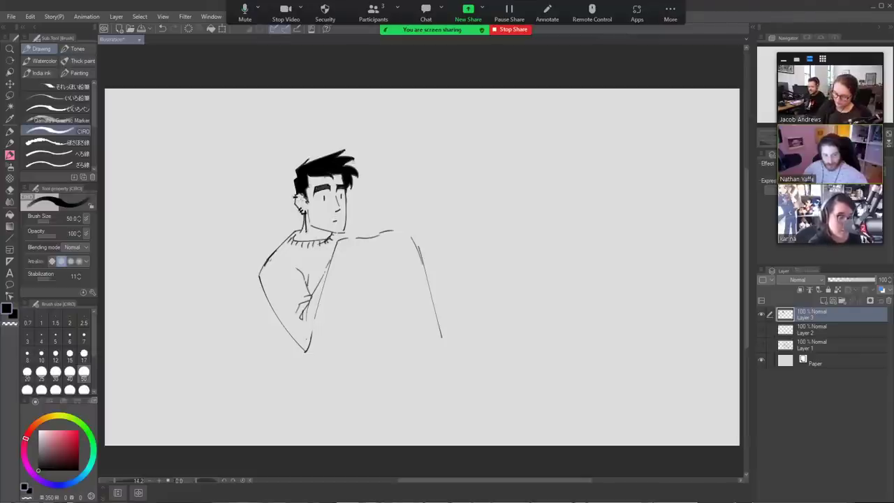
pyautogui.hotkey('ctrl', 'z')
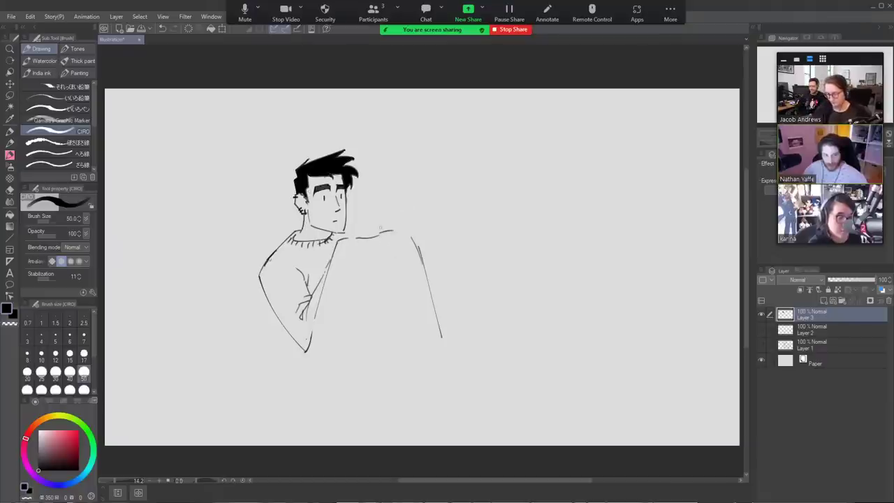
pyautogui.moveTo(349, 232); pyautogui.dragTo(354, 239)
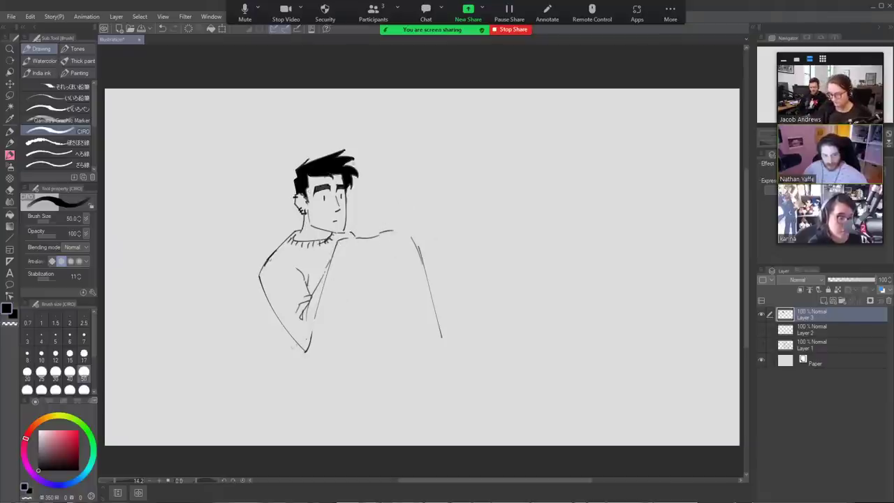
# Draw the man's back line down from the shoulder and short curved waist lines below the elbow
pyautogui.moveTo(303, 345); pyautogui.dragTo(260, 363)
pyautogui.moveTo(263, 292)
pyautogui.mouseDown()
pyautogui.moveTo(258, 340)
pyautogui.moveTo(270, 360)
pyautogui.mouseUp()
pyautogui.hotkey('ctrl', 'z')
pyautogui.hotkey('ctrl', 'z')
pyautogui.moveTo(260, 282); pyautogui.dragTo(269, 352)
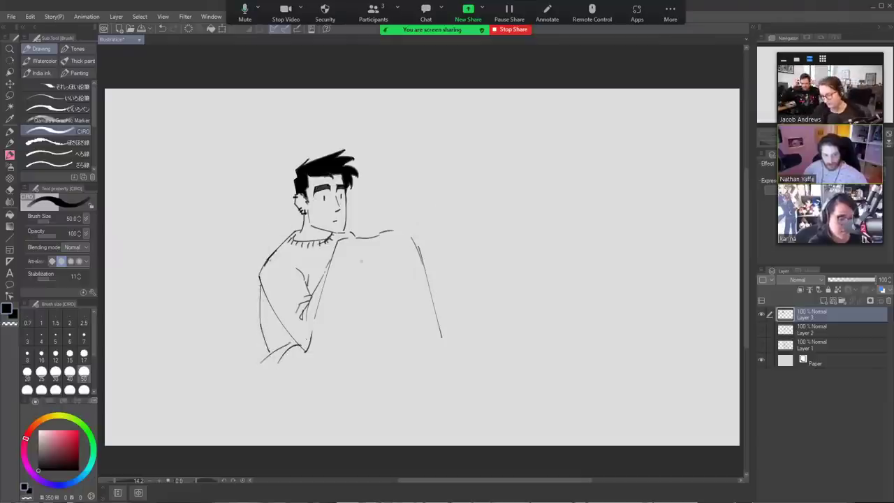
# Sketch the blanket's inner fold below the raised knees and close its rounded outline over the knee
pyautogui.moveTo(360, 242)
pyautogui.mouseDown()
pyautogui.moveTo(390, 234)
pyautogui.moveTo(414, 348)
pyautogui.mouseUp()
pyautogui.hotkey('ctrl', 'z')
pyautogui.moveTo(370, 269); pyautogui.dragTo(419, 342)
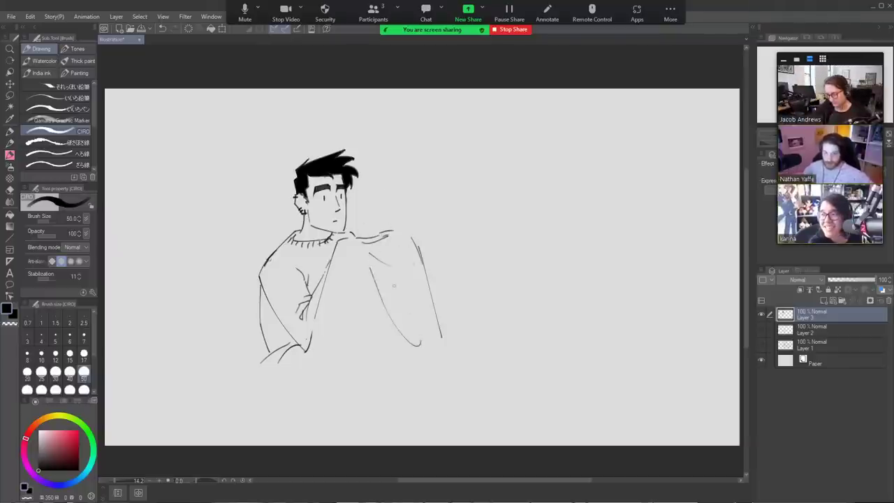
pyautogui.hotkey('ctrl', 'z')
pyautogui.moveTo(368, 265)
pyautogui.mouseDown()
pyautogui.moveTo(391, 323)
pyautogui.moveTo(416, 335)
pyautogui.mouseUp()
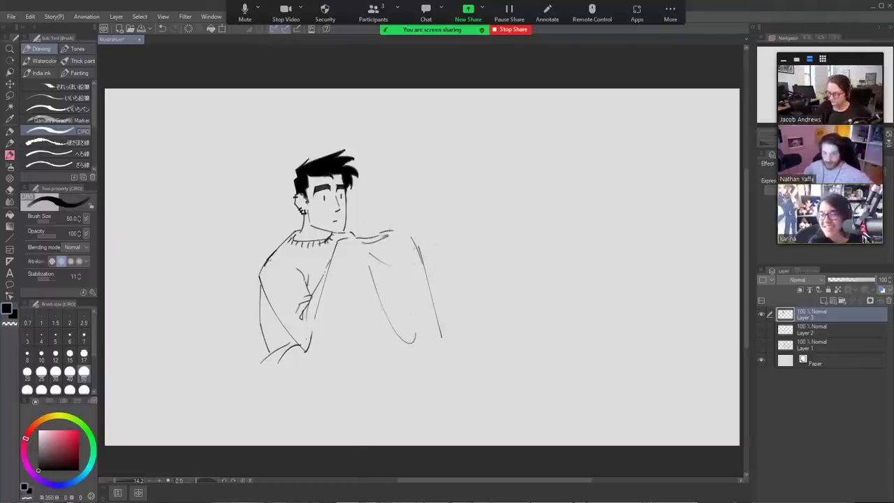
pyautogui.moveTo(380, 233)
pyautogui.mouseDown()
pyautogui.moveTo(399, 231)
pyautogui.moveTo(416, 246)
pyautogui.mouseUp()
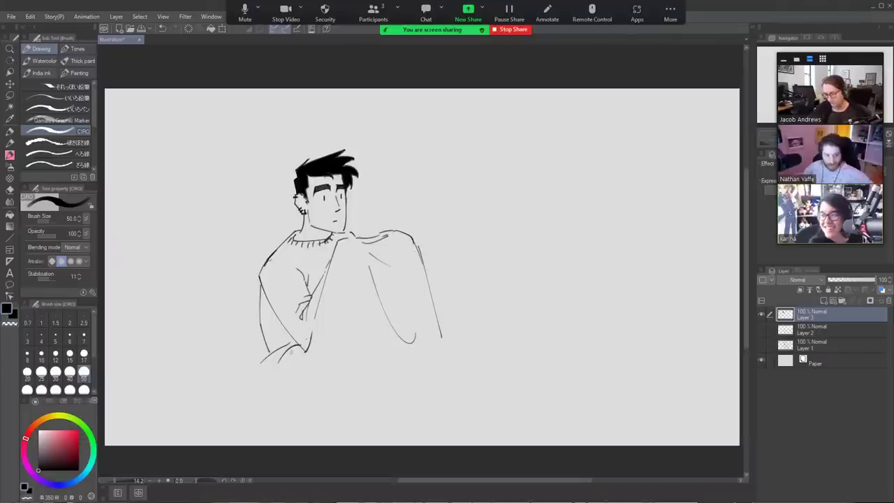
# Sketch short folds under the character's elbow and extend the blanket's lower outline outward on both sides
pyautogui.moveTo(301, 349); pyautogui.dragTo(290, 377)
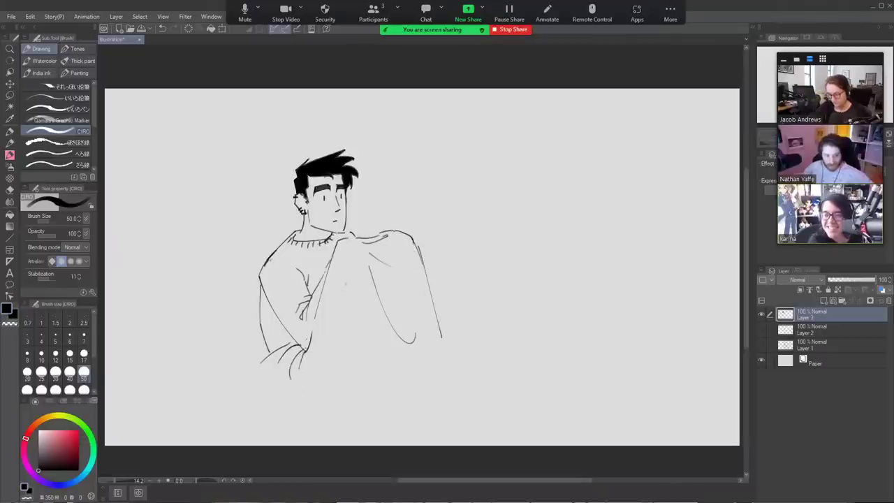
pyautogui.moveTo(444, 345)
pyautogui.mouseDown()
pyautogui.moveTo(488, 391)
pyautogui.moveTo(504, 433)
pyautogui.mouseUp()
pyautogui.moveTo(260, 364); pyautogui.dragTo(223, 404)
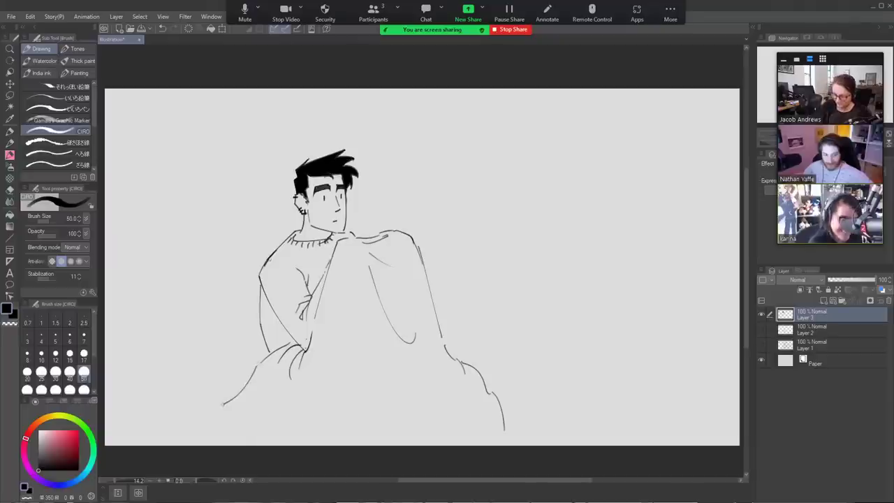
pyautogui.hotkey('ctrl', 'z')
pyautogui.moveTo(257, 369)
pyautogui.mouseDown()
pyautogui.moveTo(201, 409)
pyautogui.moveTo(188, 443)
pyautogui.mouseUp()
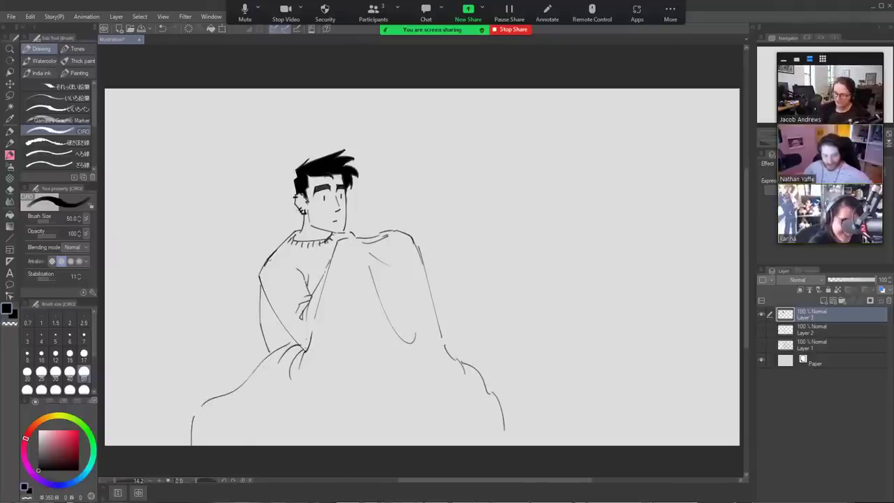
# Draw the straight top and side lines of the couch back behind the character, plus the angular armrest outline
pyautogui.moveTo(285, 240); pyautogui.dragTo(203, 249)
pyautogui.hotkey('ctrl', 'z')
pyautogui.moveTo(282, 238)
pyautogui.mouseDown()
pyautogui.moveTo(166, 236)
pyautogui.moveTo(166, 392)
pyautogui.mouseUp()
pyautogui.moveTo(174, 347)
pyautogui.mouseDown()
pyautogui.moveTo(228, 334)
pyautogui.moveTo(238, 384)
pyautogui.mouseUp()
pyautogui.hotkey('ctrl', 'z')
pyautogui.hotkey('ctrl', 'z')
pyautogui.moveTo(176, 338)
pyautogui.mouseDown()
pyautogui.moveTo(234, 342)
pyautogui.moveTo(232, 383)
pyautogui.mouseUp()
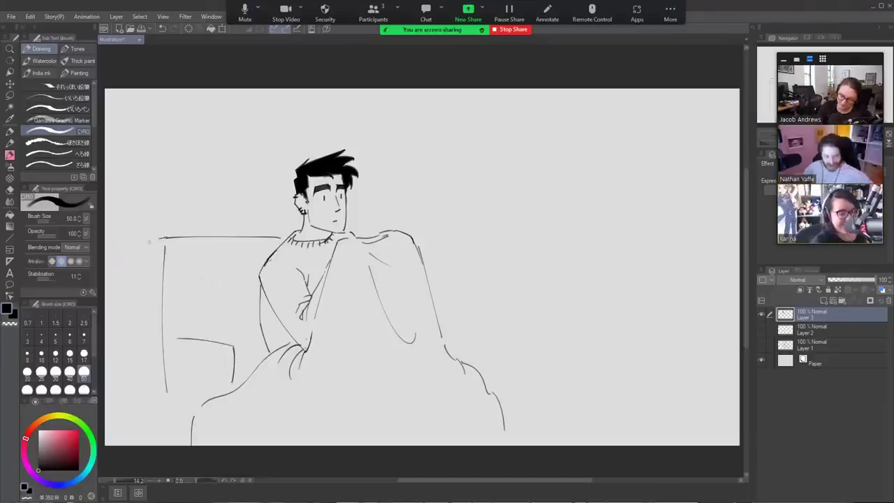
# Add the couch's rounded upper corner, its outer side edge, and a curved line inside the armrest
pyautogui.moveTo(149, 241); pyautogui.dragTo(153, 412)
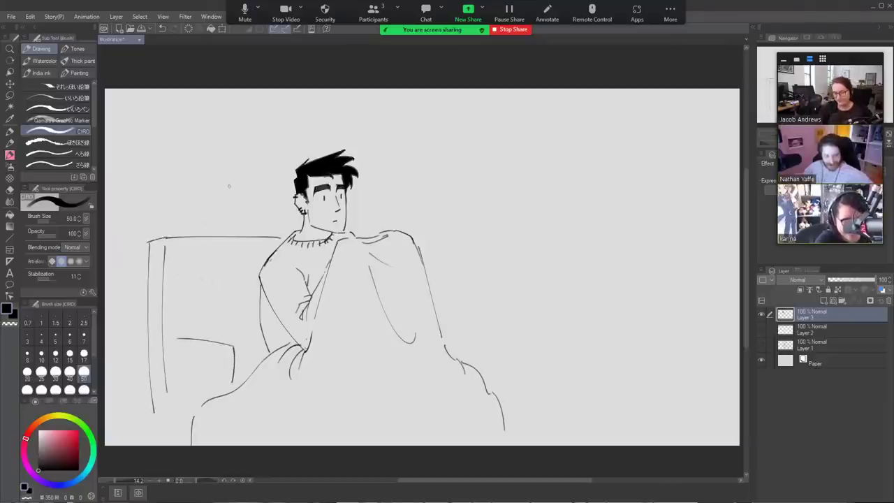
pyautogui.hotkey('ctrl', 'z')
pyautogui.moveTo(166, 238)
pyautogui.mouseDown()
pyautogui.moveTo(140, 246)
pyautogui.moveTo(139, 298)
pyautogui.mouseUp()
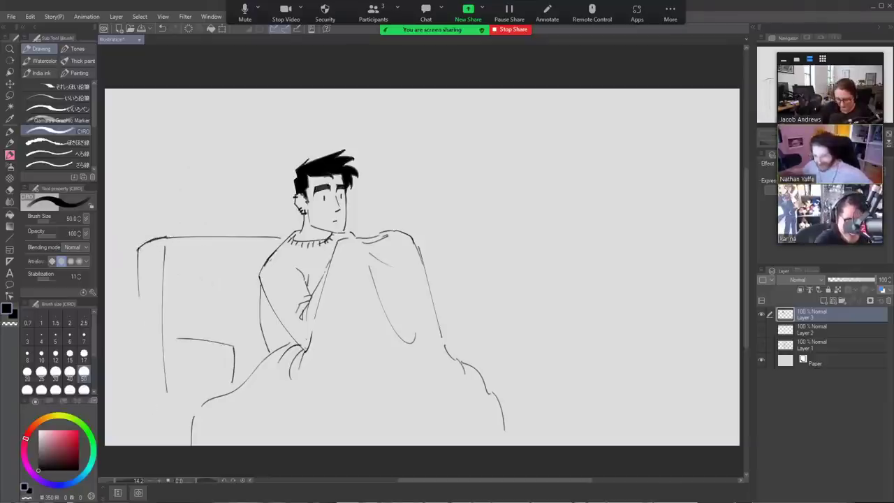
pyautogui.moveTo(136, 260); pyautogui.dragTo(134, 406)
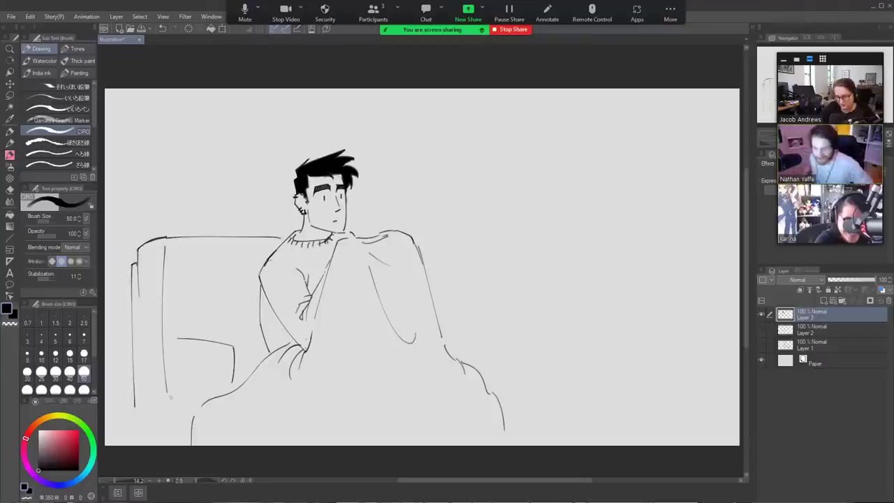
pyautogui.moveTo(222, 350)
pyautogui.mouseDown()
pyautogui.moveTo(196, 368)
pyautogui.moveTo(197, 395)
pyautogui.mouseUp()
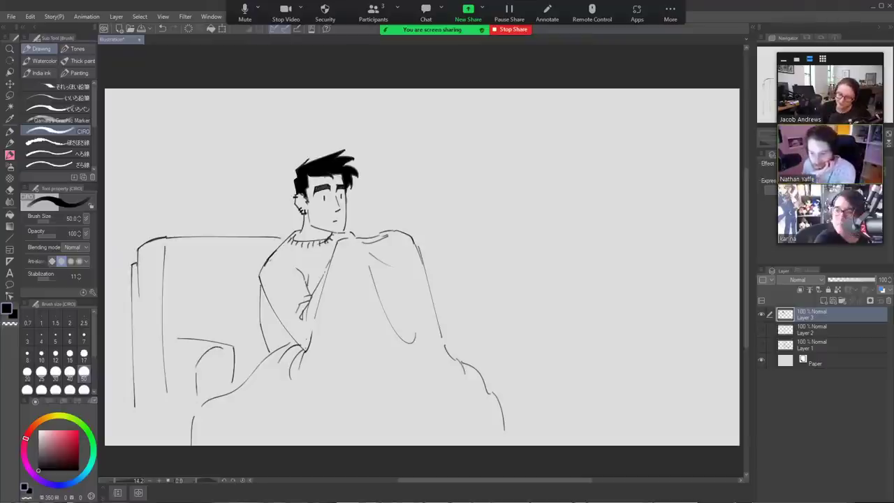
# Erase the blanket's edge over the armrest and redraw it falling in front of the couch with long drapery folds
pyautogui.press('e')
pyautogui.moveTo(255, 367)
pyautogui.mouseDown()
pyautogui.moveTo(193, 415)
pyautogui.moveTo(192, 443)
pyautogui.mouseUp()
pyautogui.press('p')
pyautogui.moveTo(234, 349); pyautogui.dragTo(236, 442)
pyautogui.moveTo(254, 370)
pyautogui.mouseDown()
pyautogui.moveTo(234, 380)
pyautogui.moveTo(238, 444)
pyautogui.mouseUp()
pyautogui.moveTo(235, 383)
pyautogui.mouseDown()
pyautogui.moveTo(256, 410)
pyautogui.moveTo(302, 437)
pyautogui.mouseUp()
pyautogui.moveTo(303, 352); pyautogui.dragTo(311, 420)
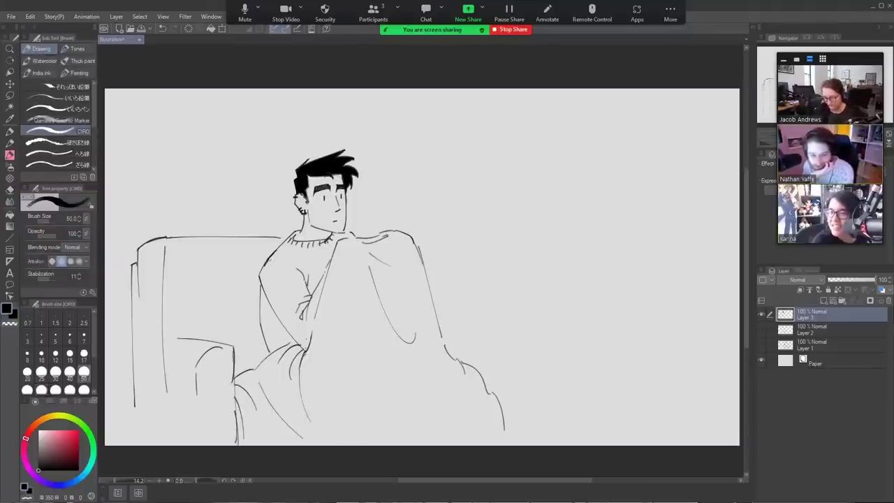
pyautogui.moveTo(484, 412); pyautogui.dragTo(470, 431)
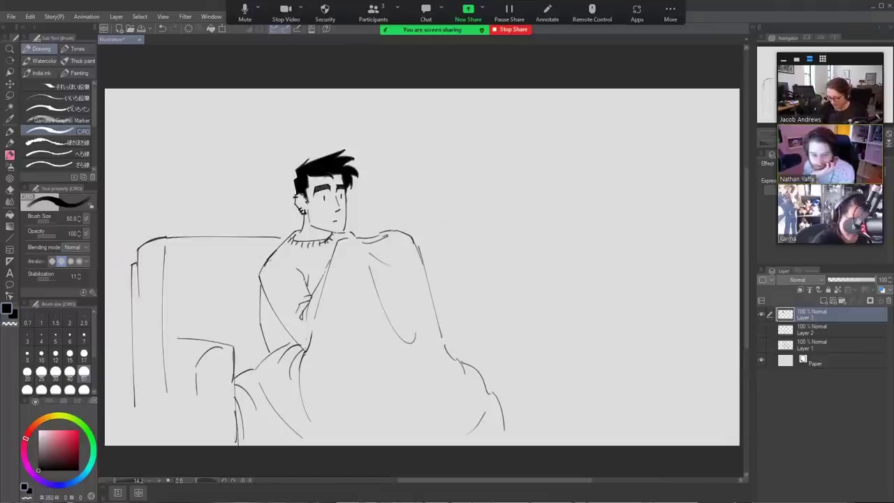
# Enlarge the brush to 250 and paint a solid black silhouette behind the character's head, shoulder and back
pyautogui.press(']')
pyautogui.press(']')
pyautogui.press(']')
pyautogui.press(']')
pyautogui.press(']')
pyautogui.press(']')
pyautogui.press(']')
pyautogui.press(']')
pyautogui.press(']')
pyautogui.moveTo(264, 191)
pyautogui.mouseDown()
pyautogui.moveTo(254, 239)
pyautogui.moveTo(264, 197)
pyautogui.moveTo(276, 192)
pyautogui.moveTo(283, 236)
pyautogui.moveTo(262, 236)
pyautogui.moveTo(266, 185)
pyautogui.moveTo(287, 227)
pyautogui.moveTo(284, 213)
pyautogui.moveTo(262, 246)
pyautogui.moveTo(266, 259)
pyautogui.moveTo(290, 237)
pyautogui.moveTo(238, 292)
pyautogui.moveTo(249, 346)
pyautogui.mouseUp()
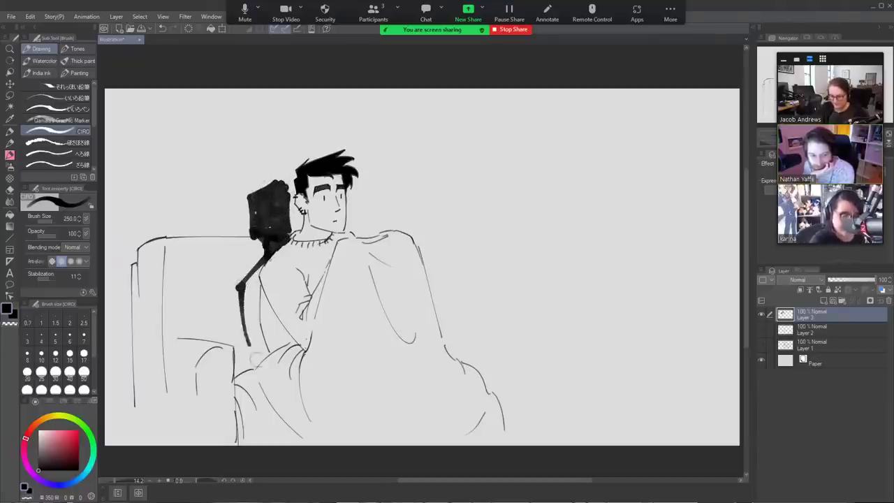
pyautogui.moveTo(253, 296)
pyautogui.mouseDown()
pyautogui.moveTo(257, 268)
pyautogui.moveTo(265, 361)
pyautogui.mouseUp()
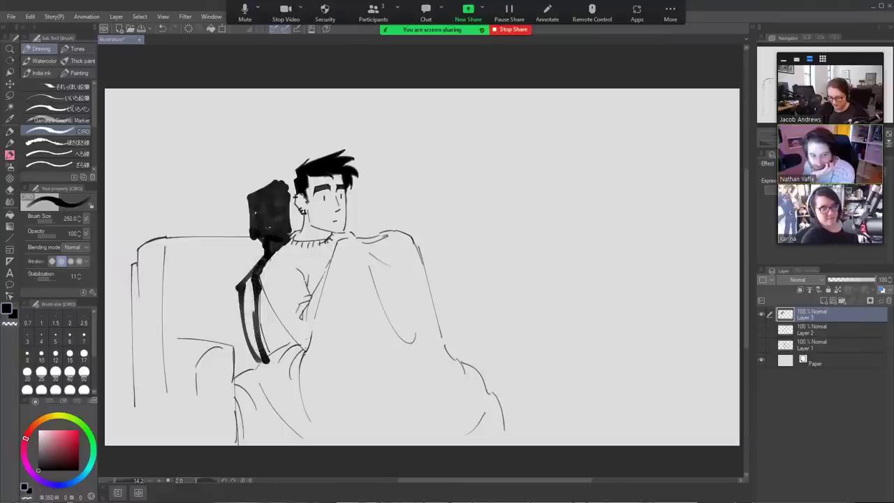
pyautogui.moveTo(250, 279)
pyautogui.mouseDown()
pyautogui.moveTo(264, 363)
pyautogui.moveTo(253, 269)
pyautogui.moveTo(246, 294)
pyautogui.moveTo(255, 281)
pyautogui.moveTo(266, 357)
pyautogui.moveTo(257, 328)
pyautogui.moveTo(263, 269)
pyautogui.mouseUp()
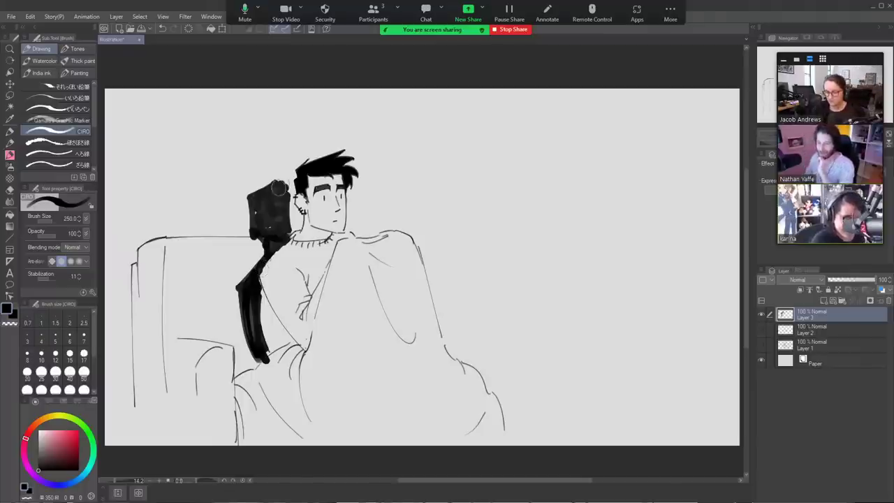
pyautogui.moveTo(278, 187)
pyautogui.mouseDown()
pyautogui.moveTo(287, 229)
pyautogui.moveTo(274, 238)
pyautogui.moveTo(257, 210)
pyautogui.moveTo(262, 243)
pyautogui.mouseUp()
# Widen the black shape behind the head, erase its edge nearest the face, and repaint that edge with uneven strokes
pyautogui.press('e')
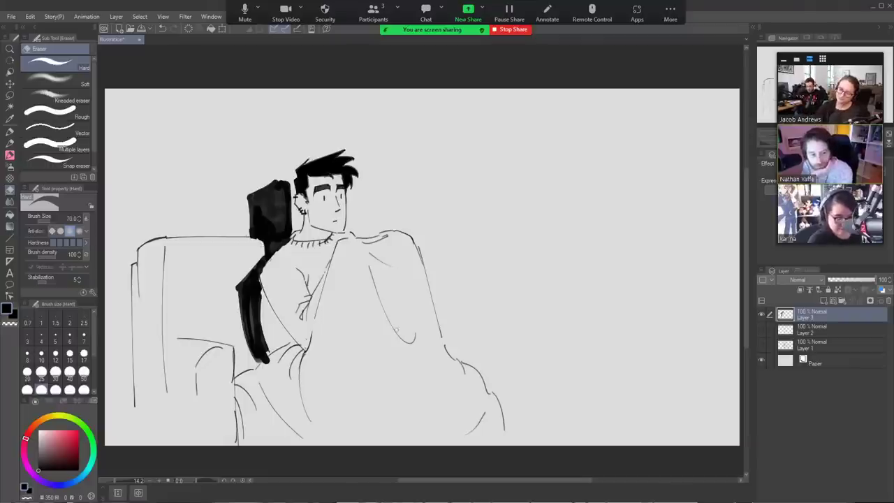
pyautogui.press('b')
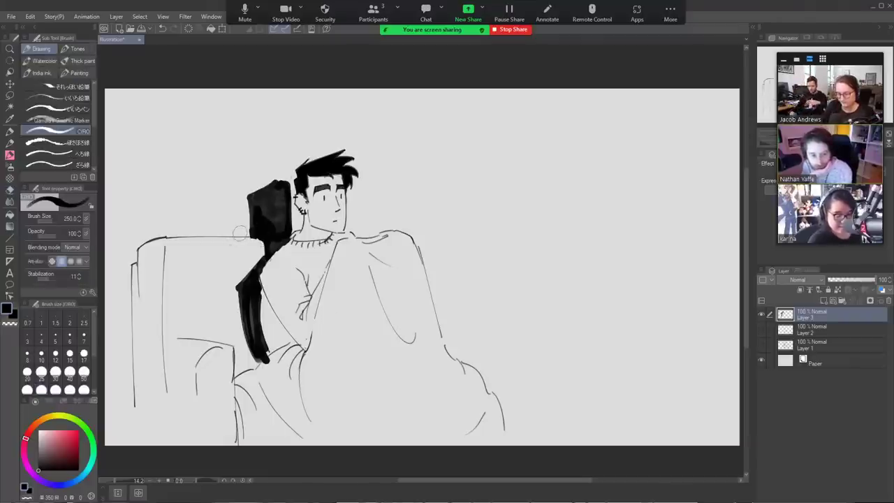
pyautogui.moveTo(237, 236)
pyautogui.mouseDown()
pyautogui.moveTo(236, 205)
pyautogui.moveTo(246, 196)
pyautogui.moveTo(244, 237)
pyautogui.moveTo(246, 210)
pyautogui.mouseUp()
pyautogui.press('e')
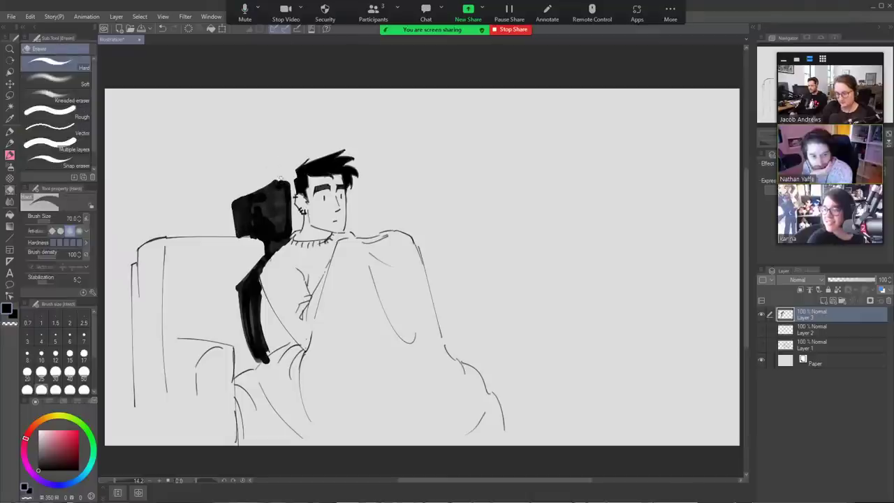
pyautogui.moveTo(284, 180); pyautogui.dragTo(289, 228)
pyautogui.moveTo(278, 172); pyautogui.dragTo(288, 228)
pyautogui.press('b')
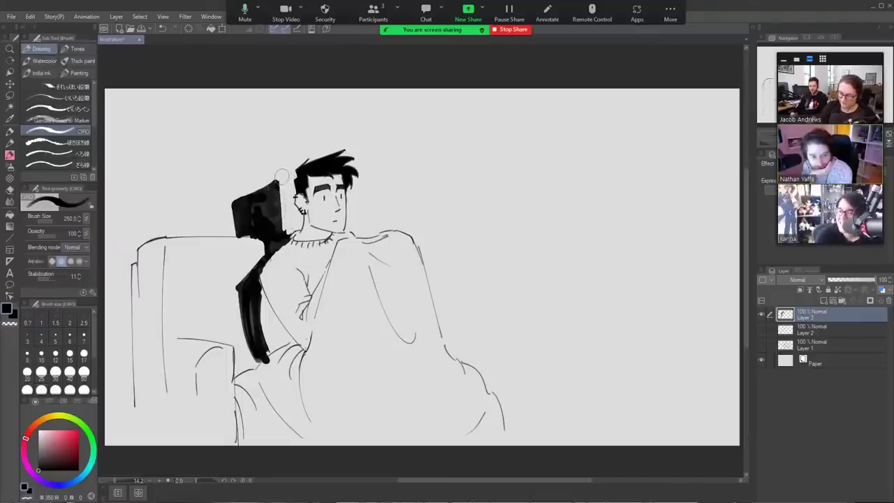
pyautogui.moveTo(282, 178)
pyautogui.mouseDown()
pyautogui.moveTo(250, 205)
pyautogui.moveTo(287, 210)
pyautogui.moveTo(243, 205)
pyautogui.mouseUp()
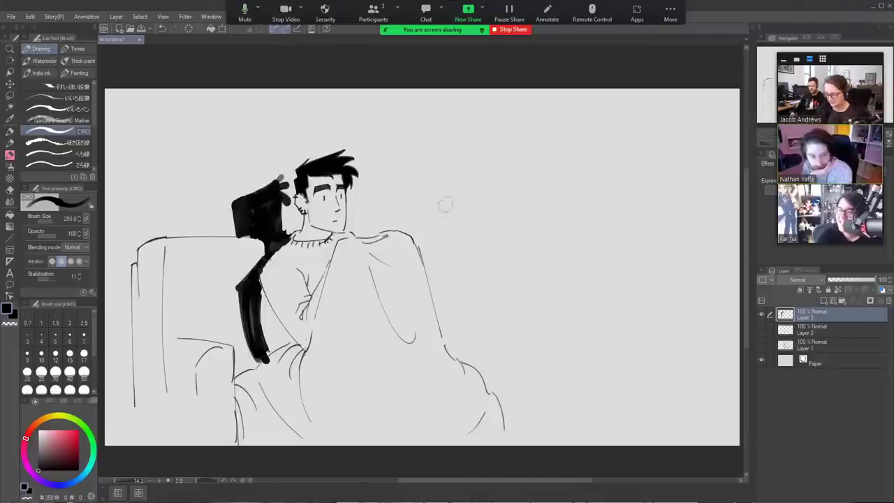
# Reduce the brush size to 120 and draw a small hair tuft in the empty space beside the character's head
pyautogui.press('[')
pyautogui.press('[')
pyautogui.press('[')
pyautogui.press('[')
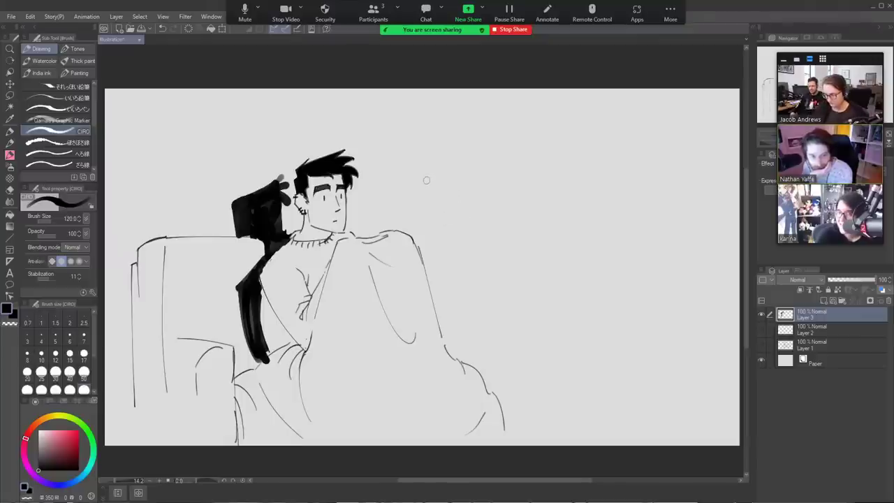
pyautogui.moveTo(426, 181)
pyautogui.mouseDown()
pyautogui.moveTo(441, 198)
pyautogui.moveTo(432, 198)
pyautogui.mouseUp()
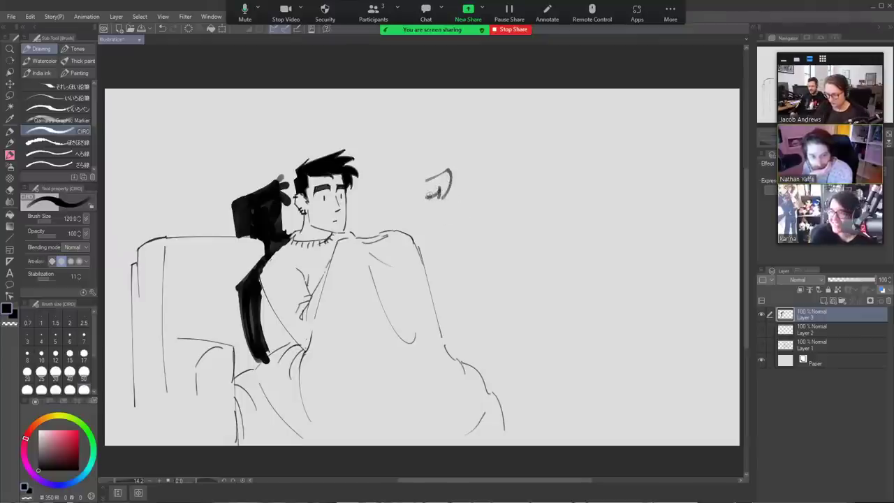
# Reduce the brush size to 70 and draw pointed ears, two round eyes and a tiny beak around the tuft
pyautogui.press('[')
pyautogui.press('[')
pyautogui.press('[')
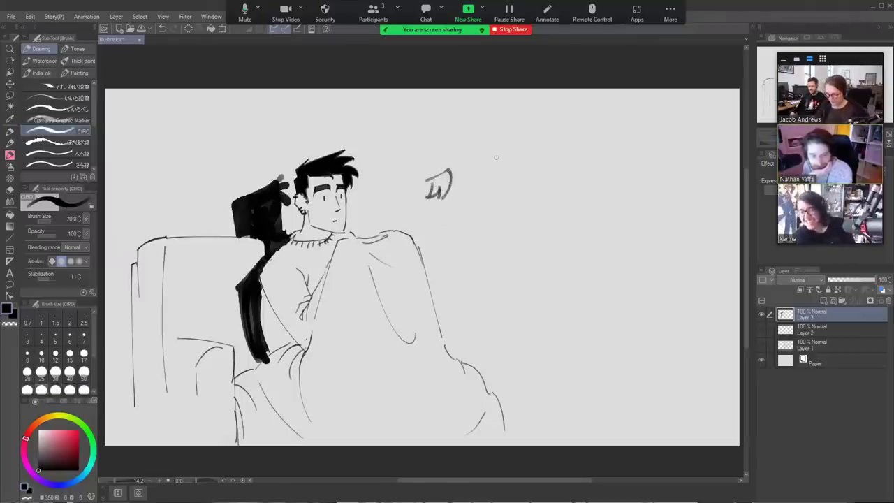
pyautogui.moveTo(423, 180)
pyautogui.mouseDown()
pyautogui.moveTo(362, 186)
pyautogui.moveTo(388, 201)
pyautogui.mouseUp()
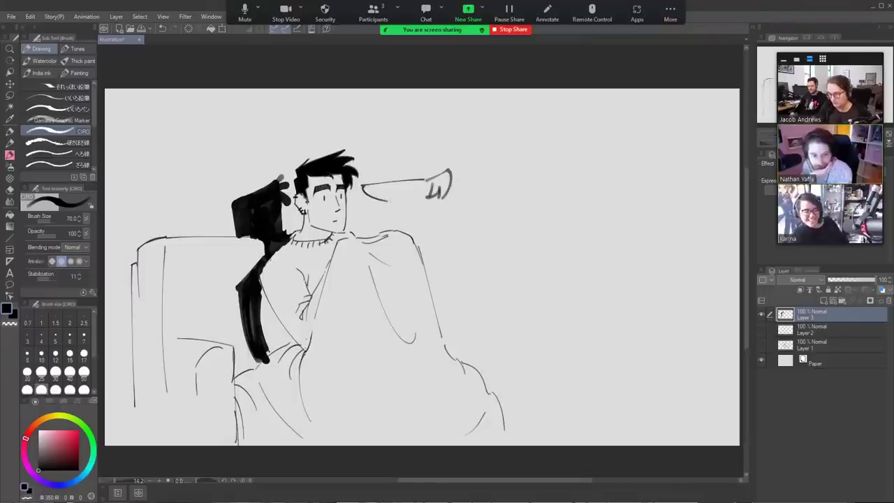
pyautogui.hotkey('ctrl', 'z')
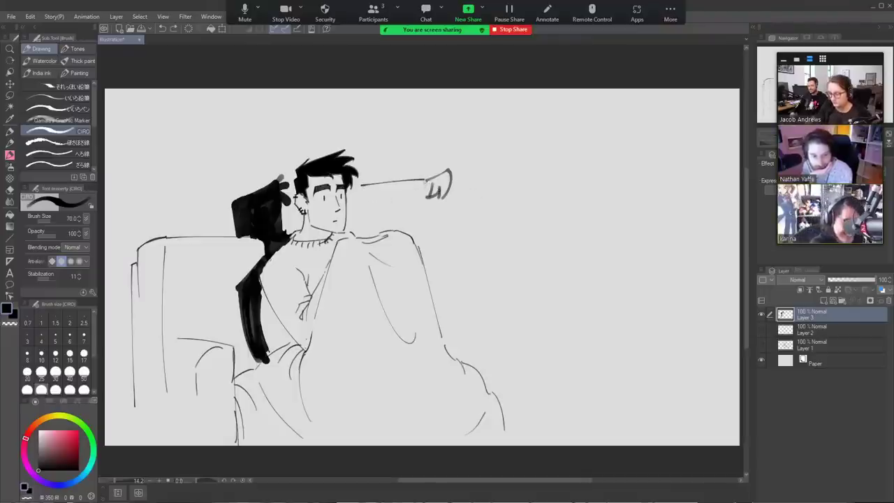
pyautogui.hotkey('ctrl', 'z')
pyautogui.moveTo(428, 180)
pyautogui.mouseDown()
pyautogui.moveTo(372, 183)
pyautogui.moveTo(425, 203)
pyautogui.moveTo(507, 174)
pyautogui.moveTo(476, 206)
pyautogui.moveTo(419, 221)
pyautogui.moveTo(454, 201)
pyautogui.moveTo(443, 224)
pyautogui.mouseUp()
pyautogui.hotkey('ctrl', 'z')
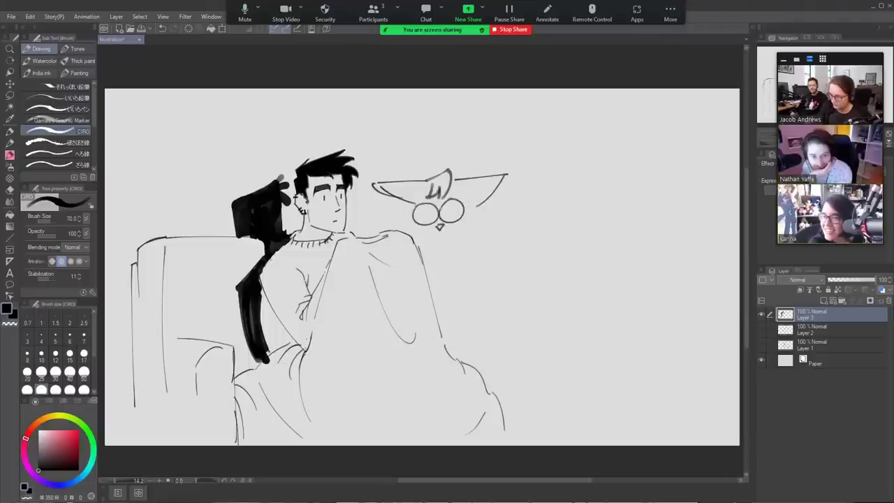
# Sketch the creature's round head outline around the eyes and beak, undoing the side curves that are too long or wide
pyautogui.moveTo(475, 195); pyautogui.dragTo(458, 247)
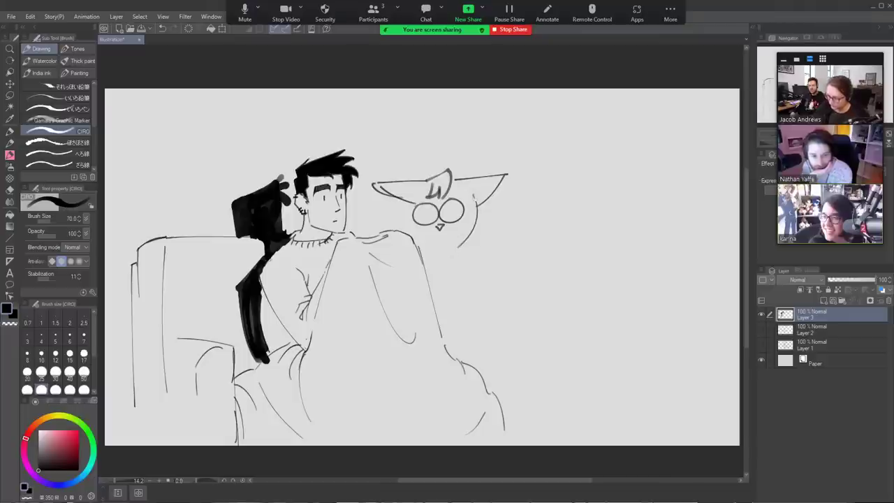
pyautogui.hotkey('ctrl', 'z')
pyautogui.moveTo(459, 187); pyautogui.dragTo(483, 225)
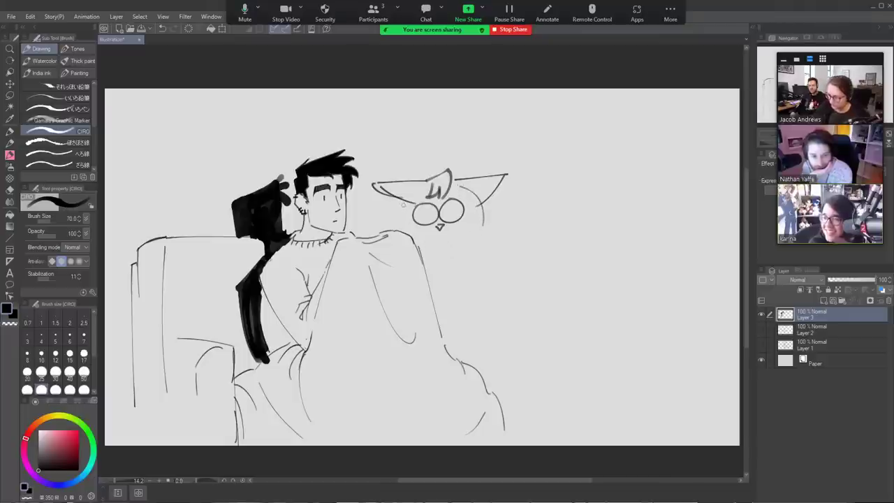
pyautogui.moveTo(403, 204); pyautogui.dragTo(406, 230)
pyautogui.hotkey('ctrl', 'z')
pyautogui.hotkey('ctrl', 'z')
pyautogui.moveTo(460, 185); pyautogui.dragTo(468, 232)
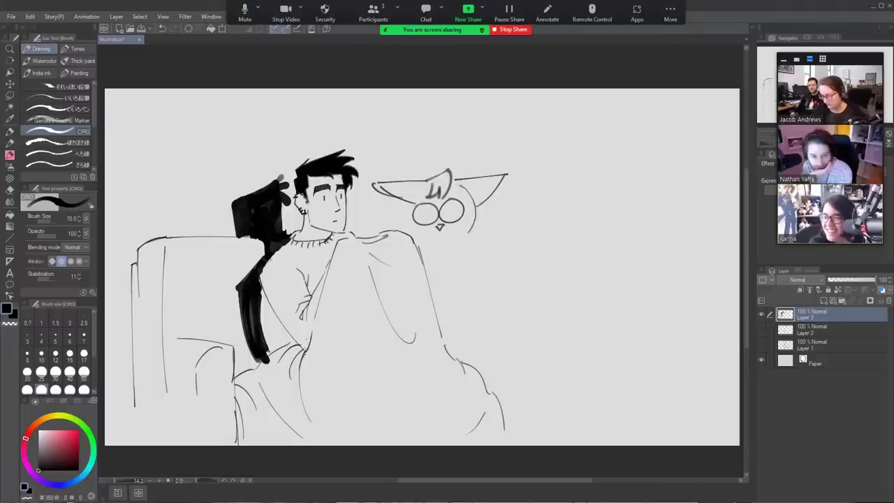
pyautogui.moveTo(398, 207)
pyautogui.mouseDown()
pyautogui.moveTo(400, 227)
pyautogui.moveTo(427, 246)
pyautogui.moveTo(474, 220)
pyautogui.mouseUp()
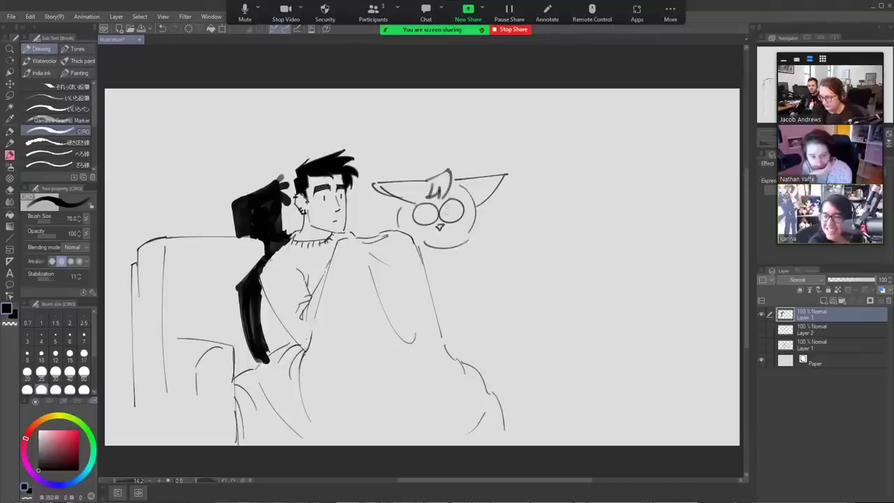
# Draw horizontal eyelid lines across the creature's round eyes, and undo the trial vertical pupils
pyautogui.moveTo(404, 217); pyautogui.dragTo(475, 214)
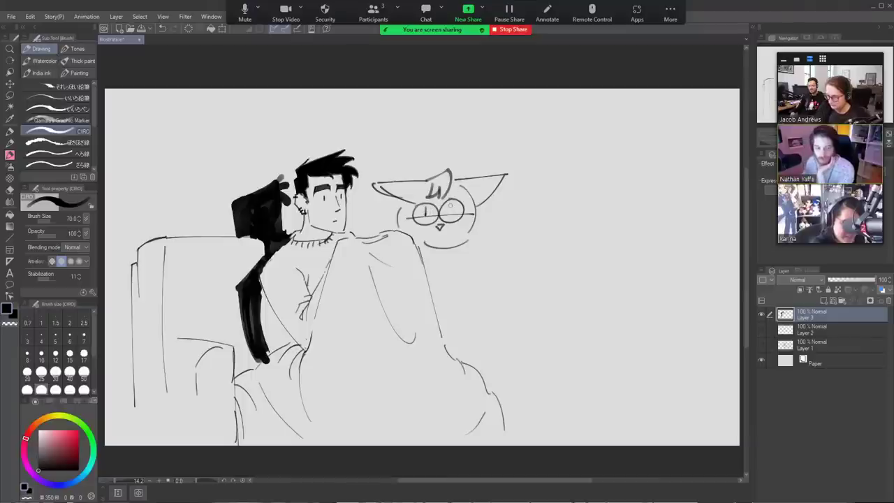
pyautogui.moveTo(450, 205); pyautogui.dragTo(450, 214)
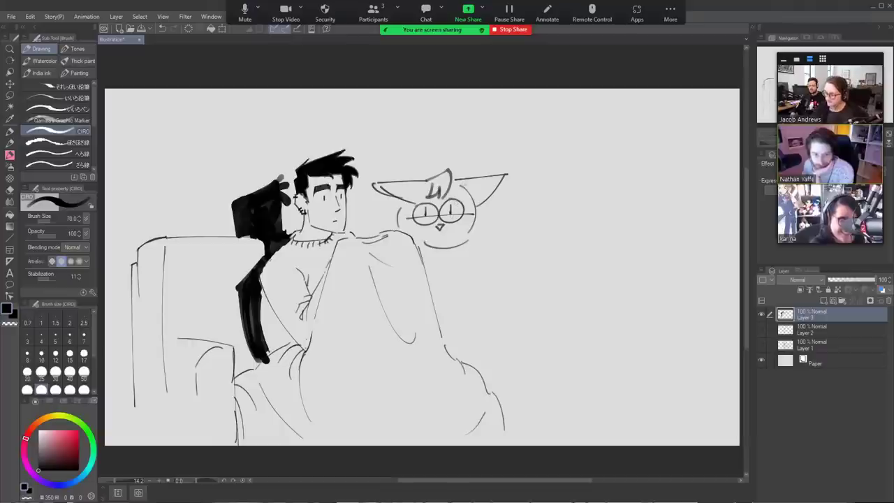
pyautogui.hotkey('ctrl', 'z')
pyautogui.hotkey('ctrl', 'z')
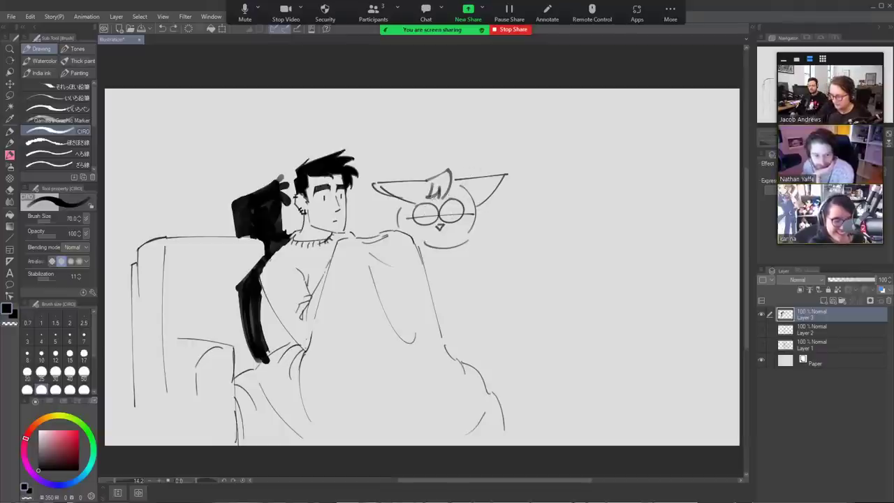
# Sketch small marks above the creature's eyes at the base of the hair tuft, undoing stray strokes
pyautogui.moveTo(431, 195); pyautogui.dragTo(430, 203)
pyautogui.moveTo(442, 194)
pyautogui.mouseDown()
pyautogui.moveTo(449, 198)
pyautogui.moveTo(431, 197)
pyautogui.moveTo(449, 196)
pyautogui.mouseUp()
pyautogui.hotkey('ctrl', 'z')
pyautogui.hotkey('ctrl', 'z')
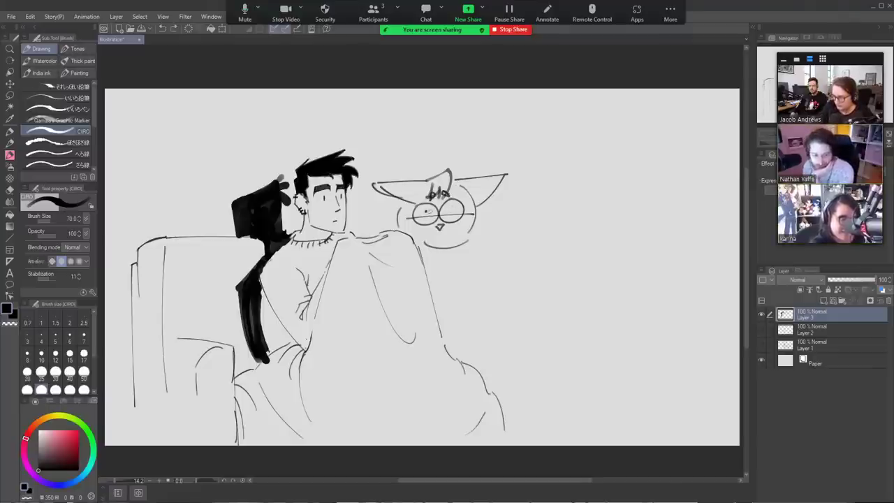
# Dot the creature's pupils, and draw the blanket's wavy outline from under its chin down to the canvas's lower edge
pyautogui.click(428, 211)
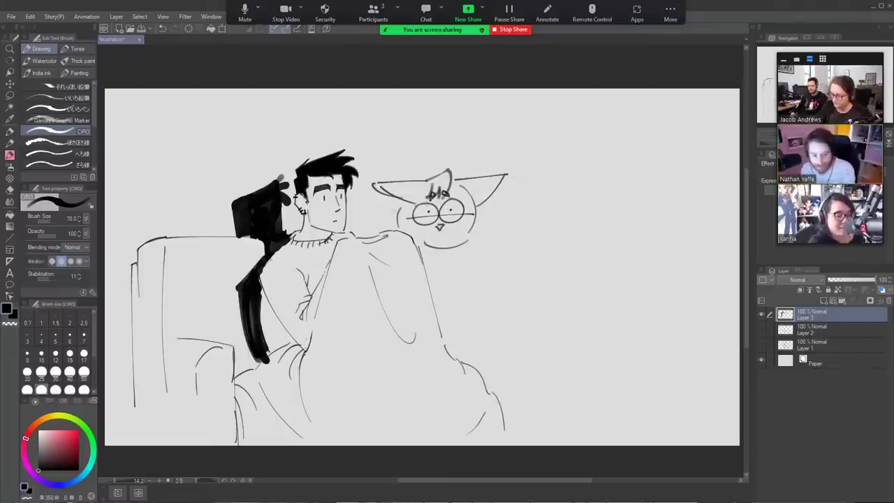
pyautogui.moveTo(403, 234)
pyautogui.mouseDown()
pyautogui.moveTo(411, 227)
pyautogui.moveTo(418, 243)
pyautogui.mouseUp()
pyautogui.moveTo(472, 221)
pyautogui.mouseDown()
pyautogui.moveTo(460, 246)
pyautogui.moveTo(413, 236)
pyautogui.moveTo(492, 238)
pyautogui.moveTo(524, 307)
pyautogui.moveTo(591, 383)
pyautogui.moveTo(590, 402)
pyautogui.mouseUp()
pyautogui.press('e')
pyautogui.press('b')
pyautogui.moveTo(588, 406)
pyautogui.mouseDown()
pyautogui.moveTo(607, 424)
pyautogui.moveTo(600, 442)
pyautogui.mouseUp()
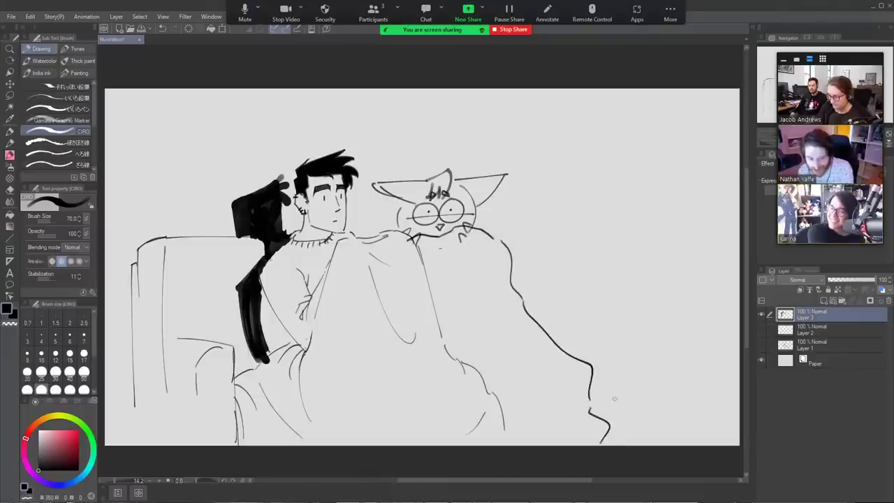
# Erase the stray claw-like lines below the creature's chin
pyautogui.press('e')
pyautogui.moveTo(469, 229); pyautogui.dragTo(460, 239)
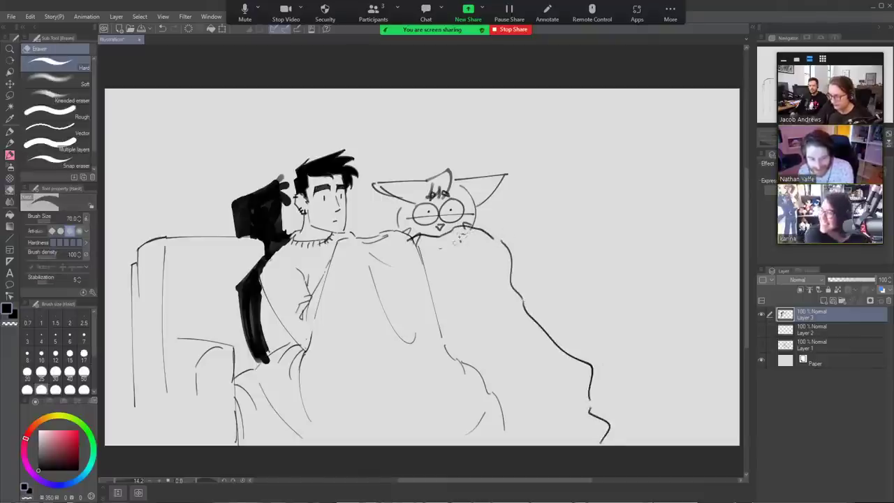
pyautogui.press('b')
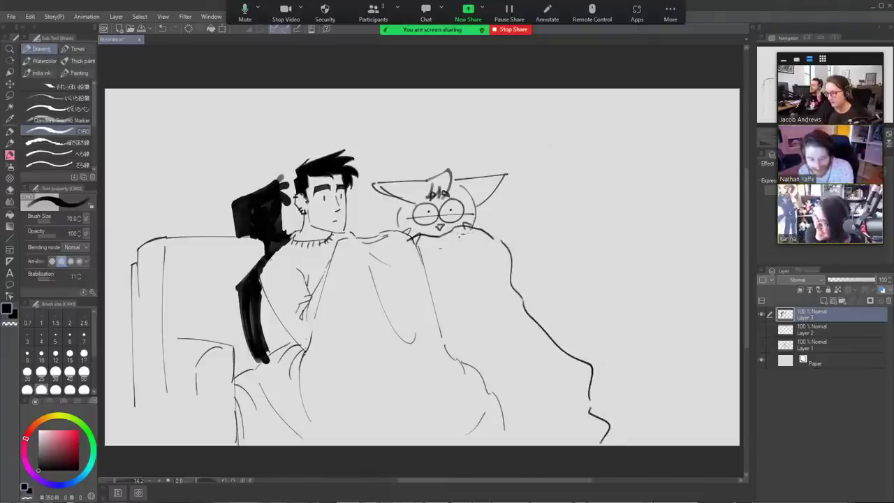
pyautogui.moveTo(565, 140); pyautogui.dragTo(563, 206)
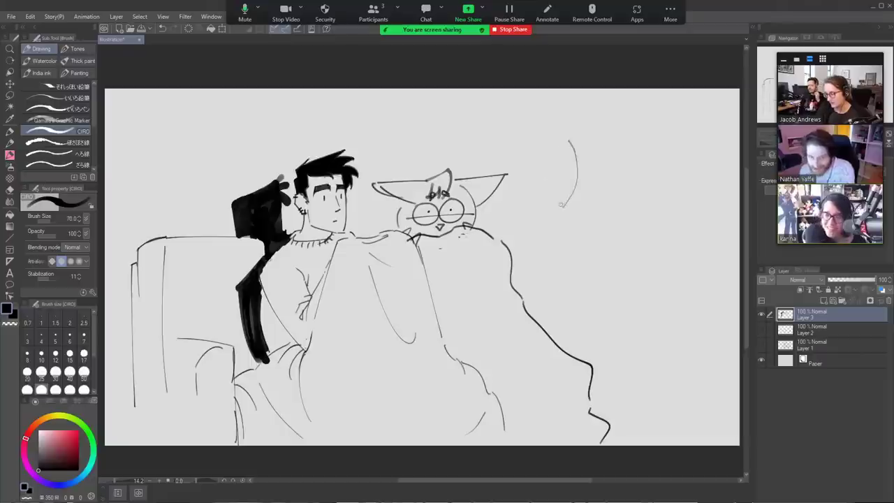
pyautogui.hotkey('ctrl', 'z')
pyautogui.moveTo(580, 160)
pyautogui.mouseDown()
pyautogui.moveTo(592, 199)
pyautogui.moveTo(637, 201)
pyautogui.moveTo(657, 143)
pyautogui.mouseUp()
pyautogui.hotkey('ctrl', 'z')
pyautogui.hotkey('ctrl', 'z')
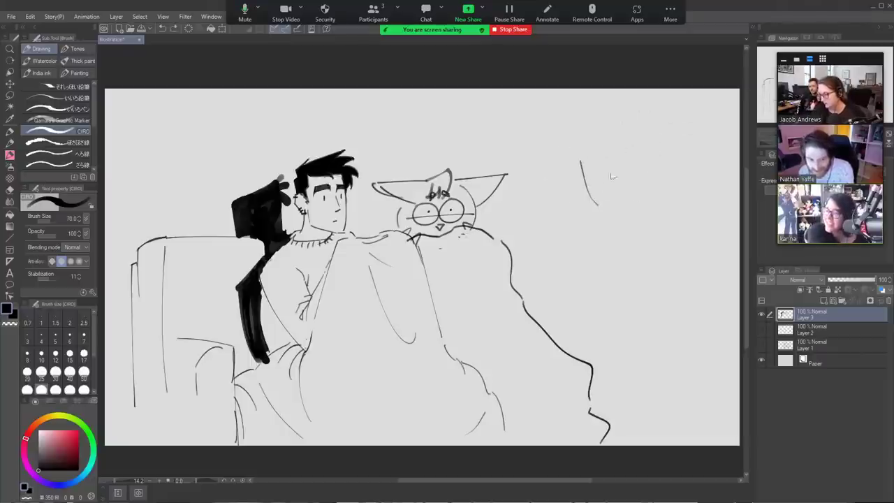
# Sketch a trial frowning face in the empty area beside the creature, and delete it with a lasso selection
pyautogui.moveTo(579, 183)
pyautogui.mouseDown()
pyautogui.moveTo(578, 254)
pyautogui.moveTo(626, 245)
pyautogui.moveTo(634, 227)
pyautogui.mouseUp()
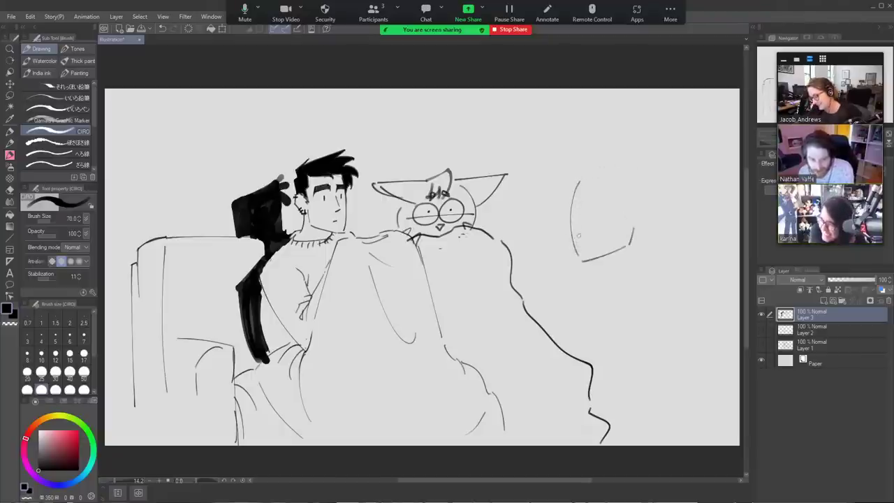
pyautogui.moveTo(578, 235)
pyautogui.mouseDown()
pyautogui.moveTo(587, 229)
pyautogui.moveTo(604, 240)
pyautogui.moveTo(585, 234)
pyautogui.moveTo(577, 244)
pyautogui.mouseUp()
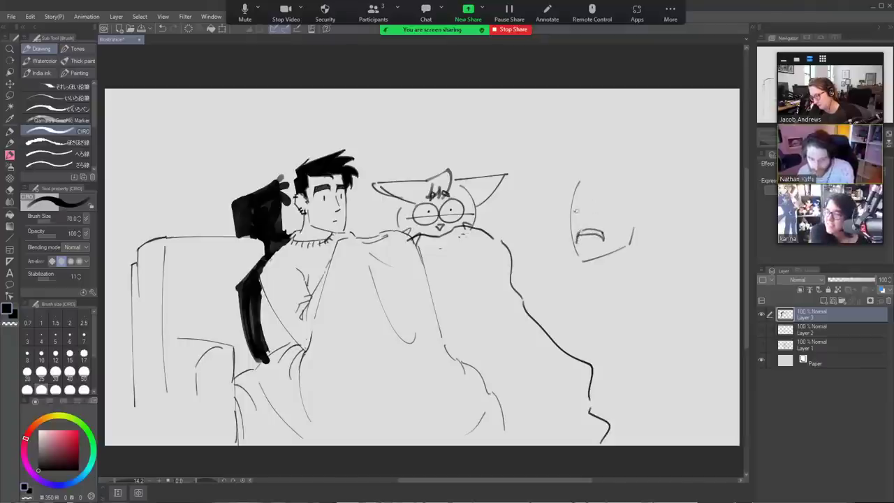
pyautogui.moveTo(576, 210)
pyautogui.mouseDown()
pyautogui.moveTo(612, 208)
pyautogui.moveTo(586, 220)
pyautogui.mouseUp()
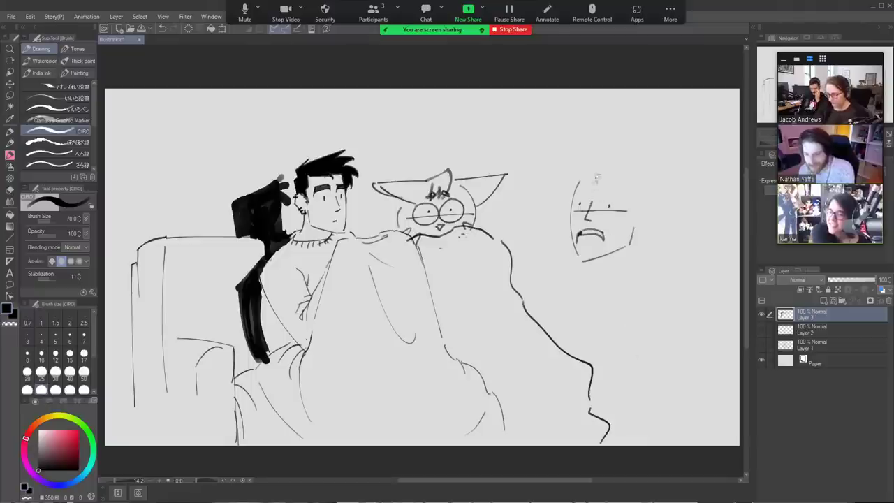
pyautogui.press('m')
pyautogui.moveTo(594, 160)
pyautogui.mouseDown()
pyautogui.moveTo(663, 210)
pyautogui.moveTo(658, 190)
pyautogui.mouseUp()
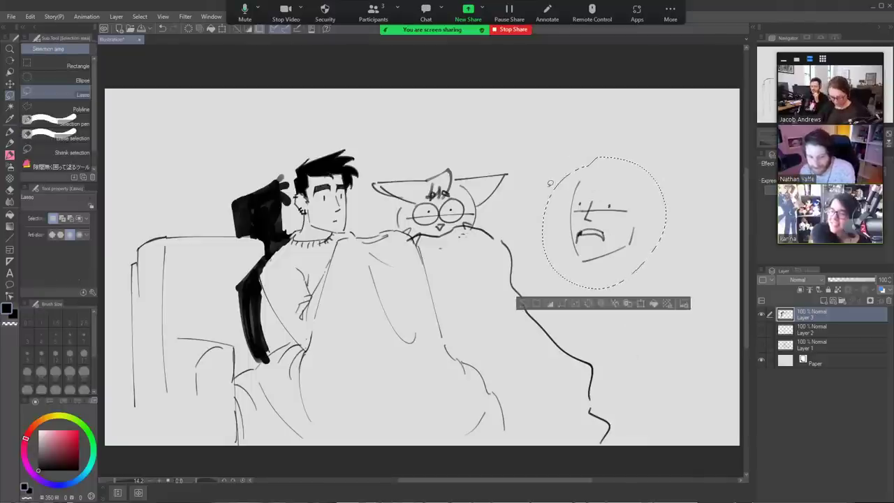
pyautogui.press('Delete')
pyautogui.hotkey('ctrl', 'd')
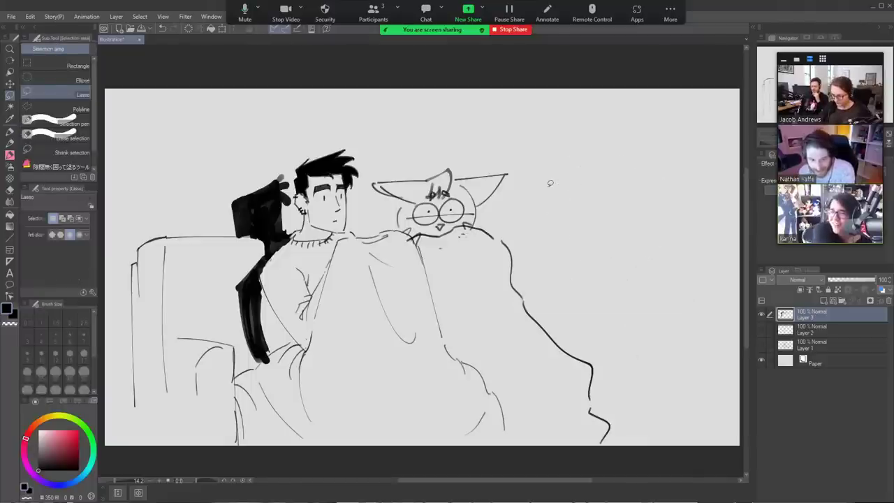
# Draw small wavy shake marks beside the creature's cheek and ear tips, and darken the head curve under the ear nearest the character
pyautogui.press('b')
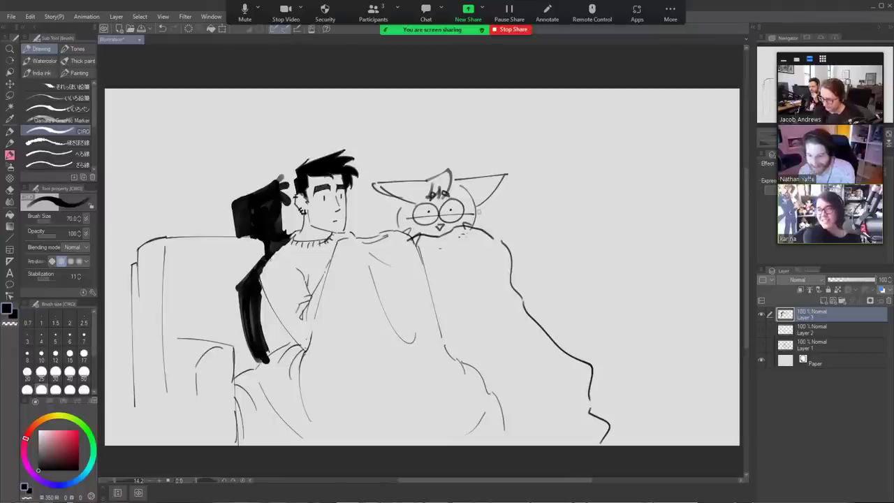
pyautogui.moveTo(479, 212); pyautogui.dragTo(482, 223)
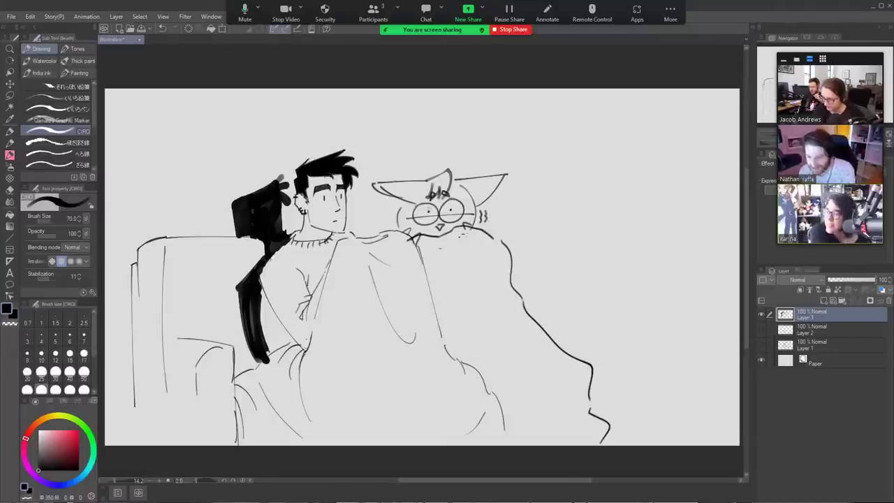
pyautogui.moveTo(511, 166); pyautogui.dragTo(524, 173)
pyautogui.moveTo(412, 171)
pyautogui.mouseDown()
pyautogui.moveTo(391, 176)
pyautogui.moveTo(409, 165)
pyautogui.mouseUp()
pyautogui.moveTo(395, 172)
pyautogui.mouseDown()
pyautogui.moveTo(408, 170)
pyautogui.moveTo(405, 217)
pyautogui.moveTo(412, 207)
pyautogui.mouseUp()
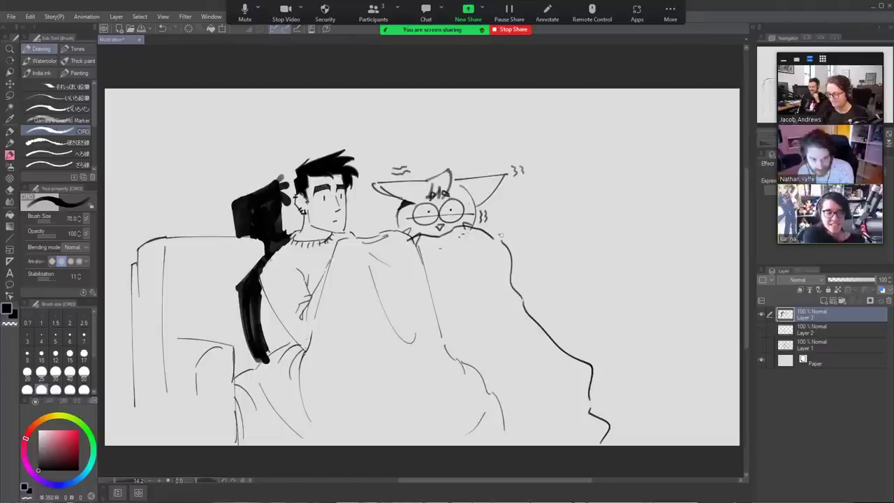
# Sketch the couch's backrest and armrest on the creature's side, cleaning up the armrest's top line and undoing stray strokes
pyautogui.moveTo(500, 235)
pyautogui.mouseDown()
pyautogui.moveTo(576, 233)
pyautogui.moveTo(553, 240)
pyautogui.moveTo(555, 309)
pyautogui.moveTo(631, 330)
pyautogui.moveTo(637, 404)
pyautogui.mouseUp()
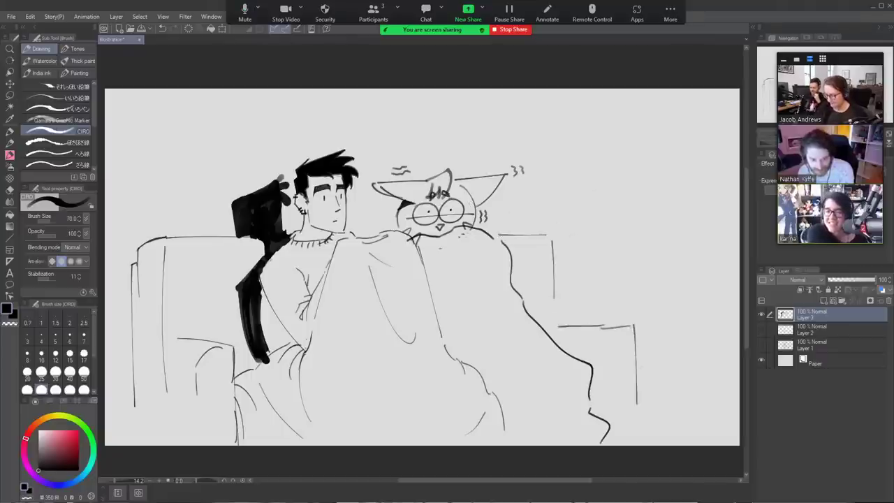
pyautogui.moveTo(634, 326); pyautogui.dragTo(547, 327)
pyautogui.press('e')
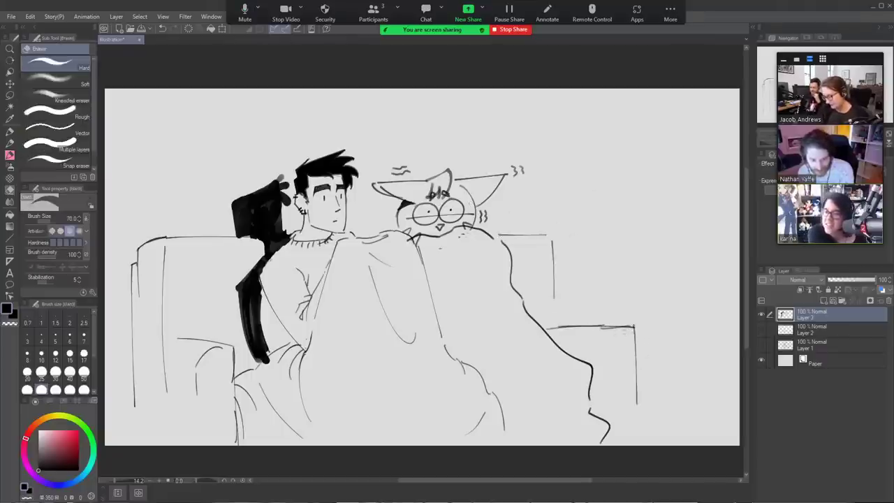
pyautogui.moveTo(624, 330); pyautogui.dragTo(552, 329)
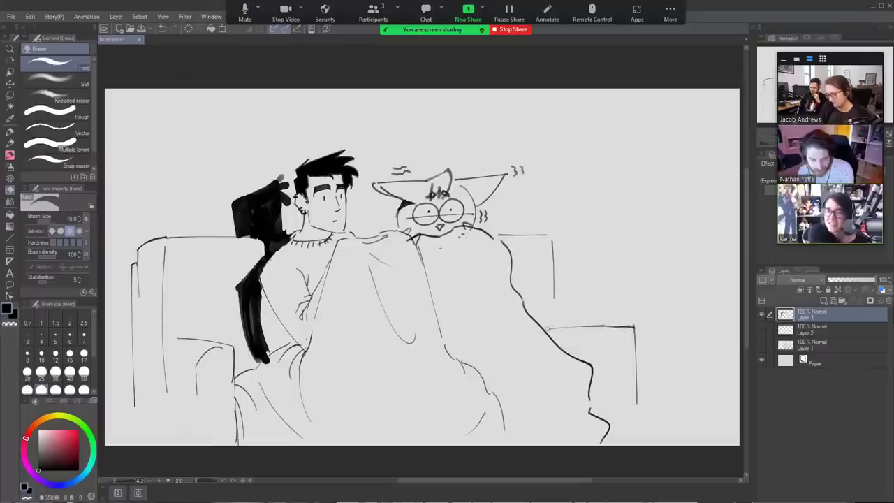
pyautogui.press('b')
pyautogui.moveTo(633, 333)
pyautogui.mouseDown()
pyautogui.moveTo(615, 346)
pyautogui.moveTo(619, 422)
pyautogui.mouseUp()
pyautogui.hotkey('ctrl', 'z')
pyautogui.hotkey('ctrl', 'z')
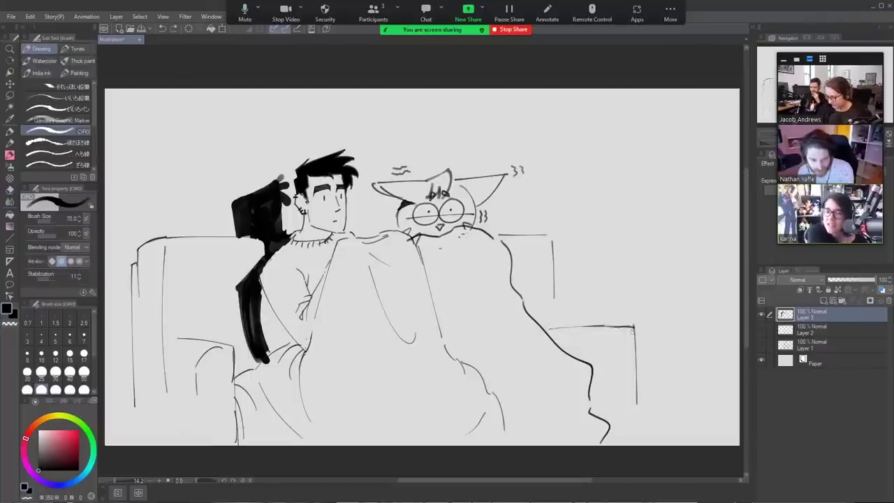
pyautogui.moveTo(633, 327)
pyautogui.mouseDown()
pyautogui.moveTo(611, 351)
pyautogui.moveTo(614, 417)
pyautogui.moveTo(638, 425)
pyautogui.moveTo(638, 442)
pyautogui.mouseUp()
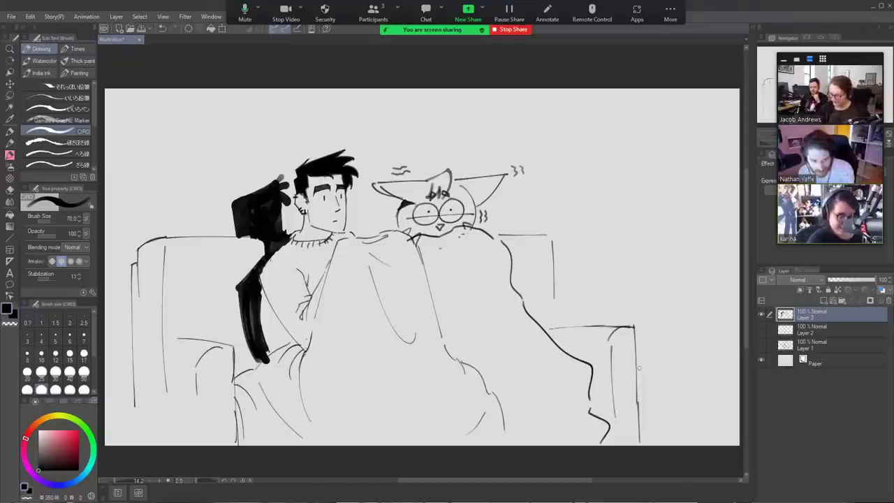
# Add long fold lines to the blanket below the creature and a short fold beside the character's feet
pyautogui.moveTo(437, 253); pyautogui.dragTo(490, 342)
pyautogui.moveTo(483, 296); pyautogui.dragTo(489, 331)
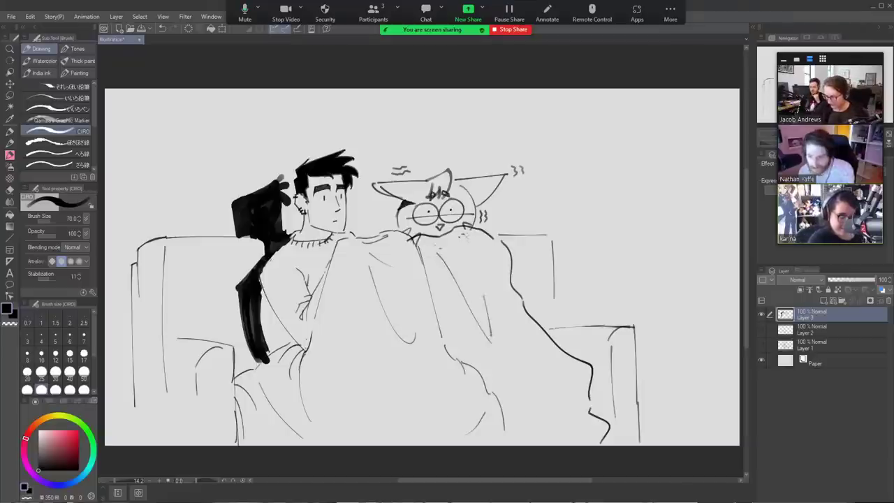
pyautogui.moveTo(488, 383)
pyautogui.mouseDown()
pyautogui.moveTo(503, 393)
pyautogui.moveTo(517, 429)
pyautogui.mouseUp()
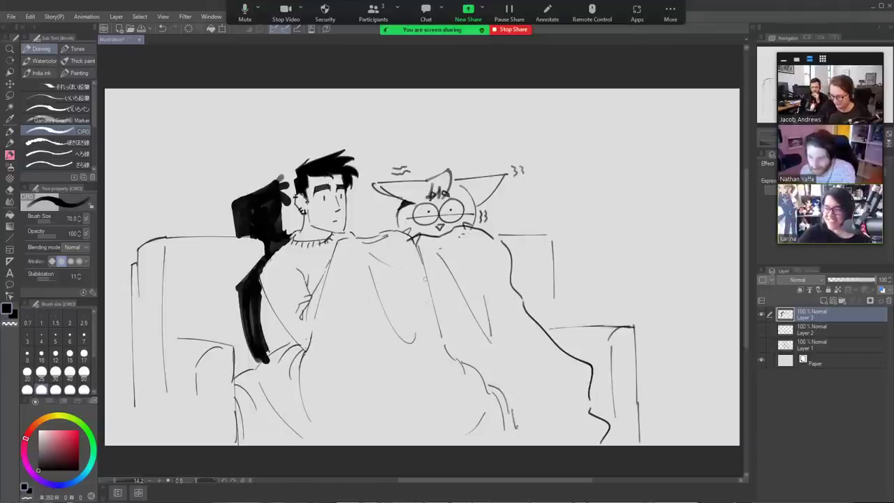
# Draw a diagonal band across the character's blanket and fill its length with a zigzag pattern
pyautogui.moveTo(424, 280); pyautogui.dragTo(275, 444)
pyautogui.moveTo(435, 308)
pyautogui.mouseDown()
pyautogui.moveTo(413, 312)
pyautogui.moveTo(370, 357)
pyautogui.moveTo(308, 440)
pyautogui.mouseUp()
pyautogui.moveTo(334, 381)
pyautogui.mouseDown()
pyautogui.moveTo(344, 389)
pyautogui.moveTo(338, 369)
pyautogui.moveTo(355, 378)
pyautogui.moveTo(362, 361)
pyautogui.moveTo(363, 369)
pyautogui.moveTo(387, 314)
pyautogui.mouseUp()
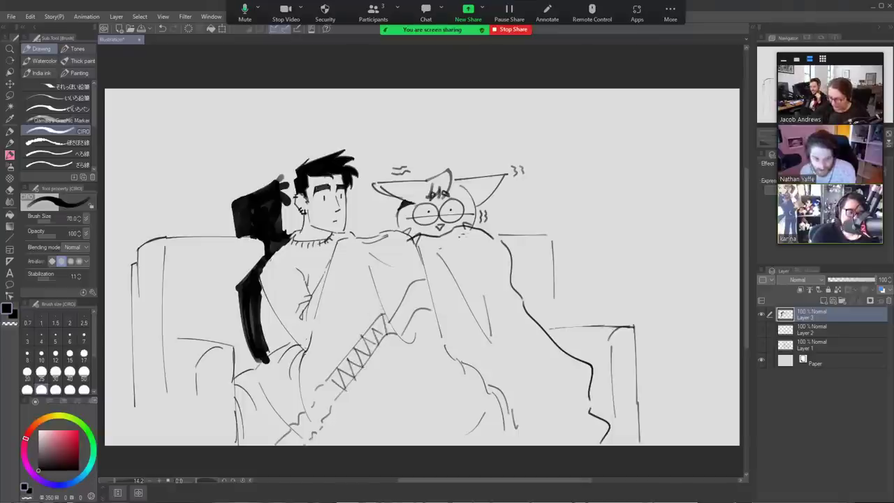
pyautogui.moveTo(329, 396)
pyautogui.mouseDown()
pyautogui.moveTo(337, 375)
pyautogui.moveTo(313, 416)
pyautogui.moveTo(321, 429)
pyautogui.moveTo(304, 422)
pyautogui.moveTo(298, 434)
pyautogui.moveTo(305, 436)
pyautogui.moveTo(279, 446)
pyautogui.mouseUp()
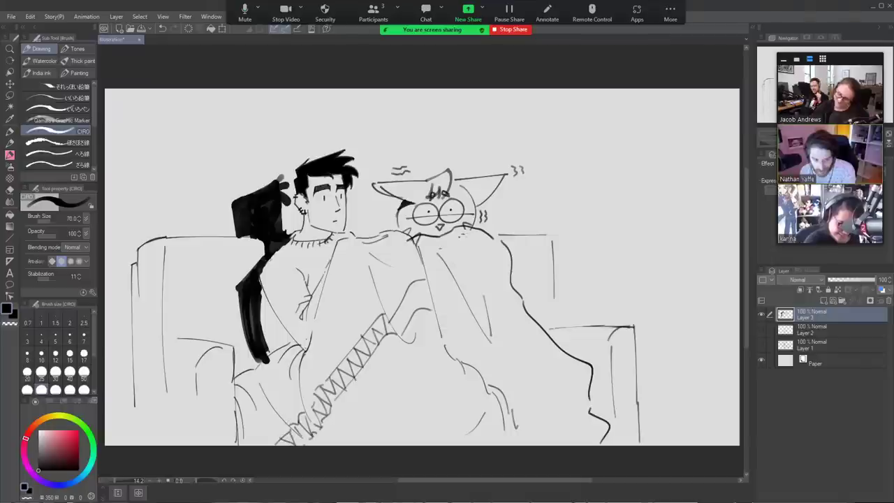
pyautogui.moveTo(395, 325)
pyautogui.mouseDown()
pyautogui.moveTo(413, 300)
pyautogui.moveTo(408, 292)
pyautogui.moveTo(419, 292)
pyautogui.moveTo(417, 277)
pyautogui.mouseUp()
pyautogui.moveTo(431, 308); pyautogui.dragTo(419, 281)
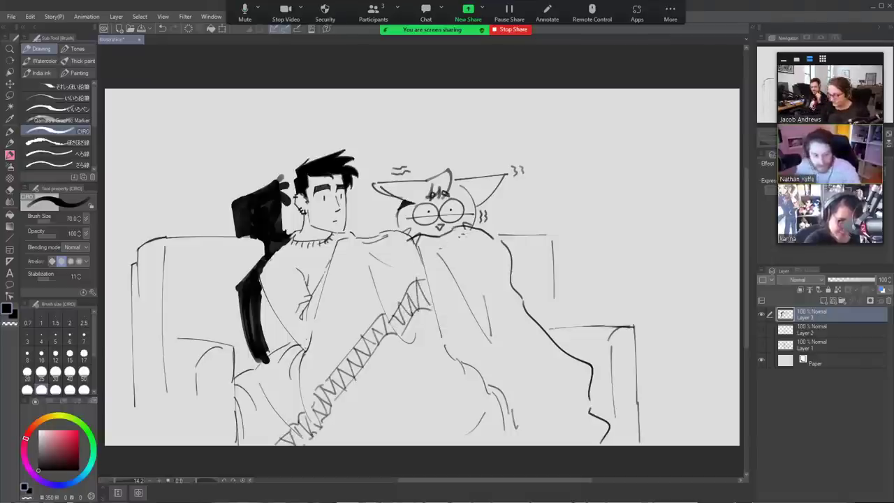
# Erase the leftover marks under the creature's chin, and add short fold lines there and near the blanket's lower hem
pyautogui.press('e')
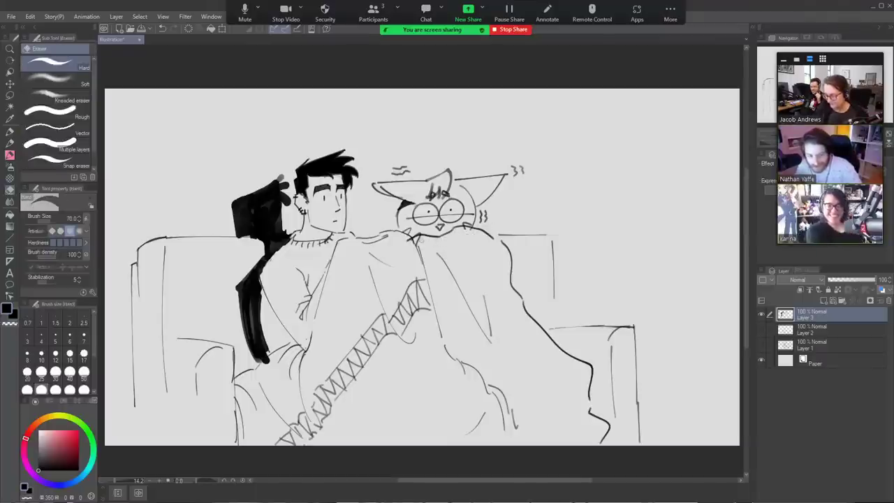
pyautogui.press('b')
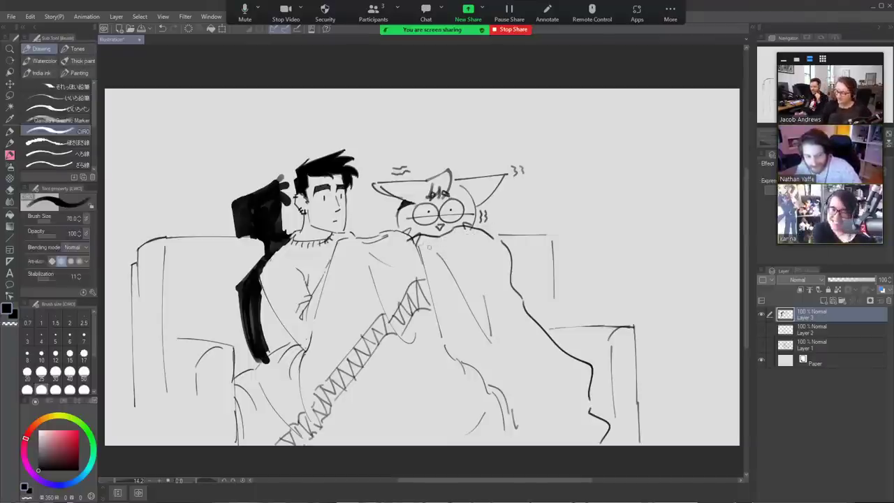
pyautogui.moveTo(435, 233); pyautogui.dragTo(461, 250)
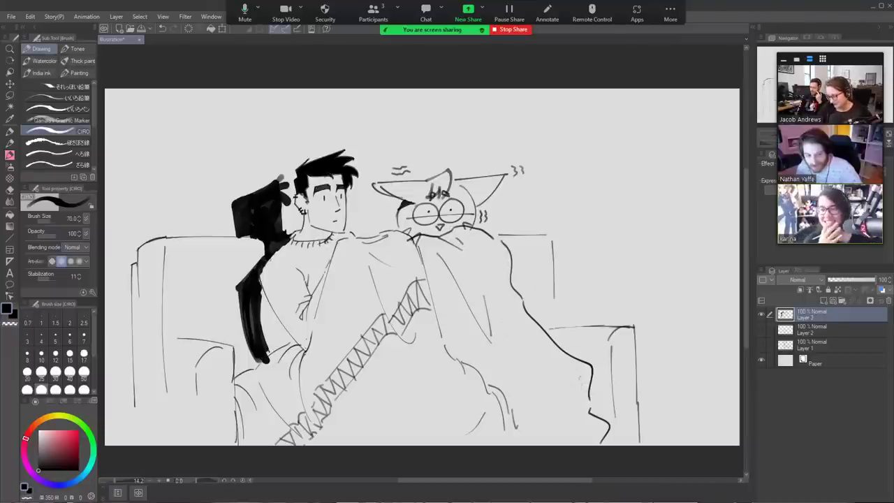
pyautogui.moveTo(578, 383)
pyautogui.mouseDown()
pyautogui.moveTo(542, 416)
pyautogui.moveTo(563, 426)
pyautogui.mouseUp()
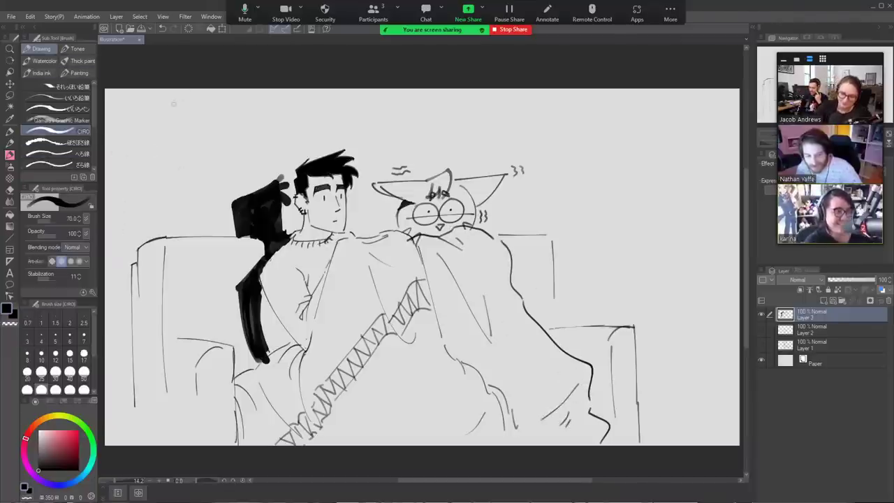
# Hatch a curved shadow edge across the canvas's upper-left corner, and outline its boundary along the couch side to the lower edge
pyautogui.moveTo(176, 107); pyautogui.dragTo(167, 122)
pyautogui.moveTo(128, 227)
pyautogui.mouseDown()
pyautogui.moveTo(202, 105)
pyautogui.moveTo(176, 140)
pyautogui.mouseUp()
pyautogui.moveTo(150, 171); pyautogui.dragTo(248, 90)
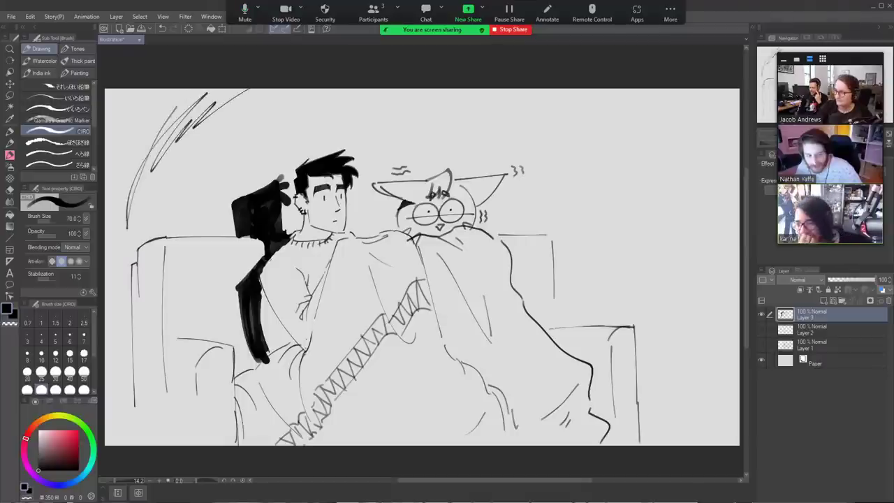
pyautogui.moveTo(126, 198)
pyautogui.mouseDown()
pyautogui.moveTo(123, 277)
pyautogui.moveTo(131, 276)
pyautogui.moveTo(119, 257)
pyautogui.moveTo(122, 279)
pyautogui.moveTo(141, 253)
pyautogui.moveTo(144, 297)
pyautogui.mouseUp()
pyautogui.moveTo(143, 247)
pyautogui.mouseDown()
pyautogui.moveTo(165, 241)
pyautogui.moveTo(166, 359)
pyautogui.moveTo(187, 360)
pyautogui.moveTo(198, 434)
pyautogui.moveTo(239, 445)
pyautogui.mouseUp()
pyautogui.moveTo(120, 258)
pyautogui.mouseDown()
pyautogui.moveTo(127, 203)
pyautogui.moveTo(168, 132)
pyautogui.mouseUp()
pyautogui.moveTo(148, 177)
pyautogui.mouseDown()
pyautogui.moveTo(175, 117)
pyautogui.moveTo(183, 130)
pyautogui.mouseUp()
pyautogui.moveTo(168, 152)
pyautogui.mouseDown()
pyautogui.moveTo(217, 101)
pyautogui.moveTo(247, 90)
pyautogui.mouseUp()
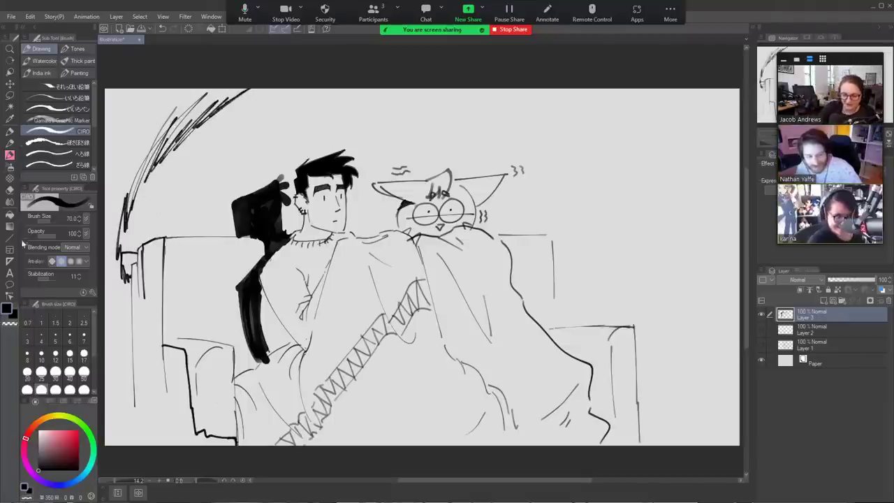
# Fill the outlined corner shadow with black, and paint over the gaps along its curved edge with a size 400 brush
pyautogui.press('g')
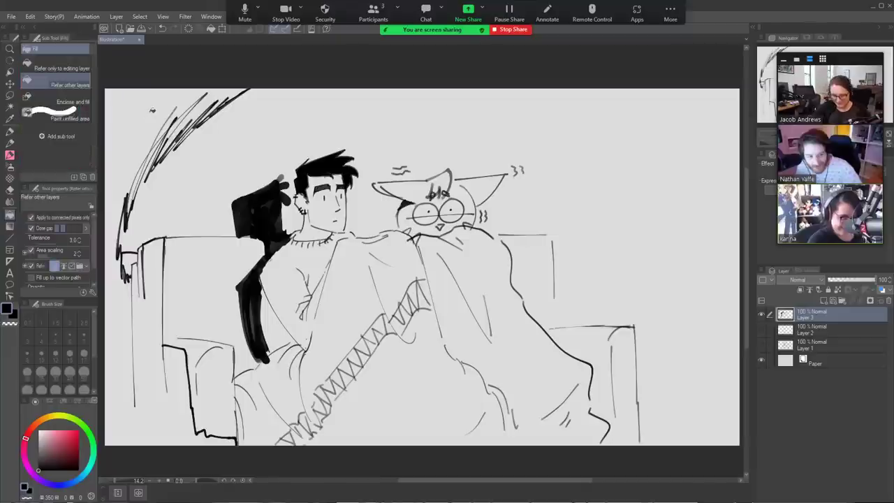
pyautogui.click(153, 110)
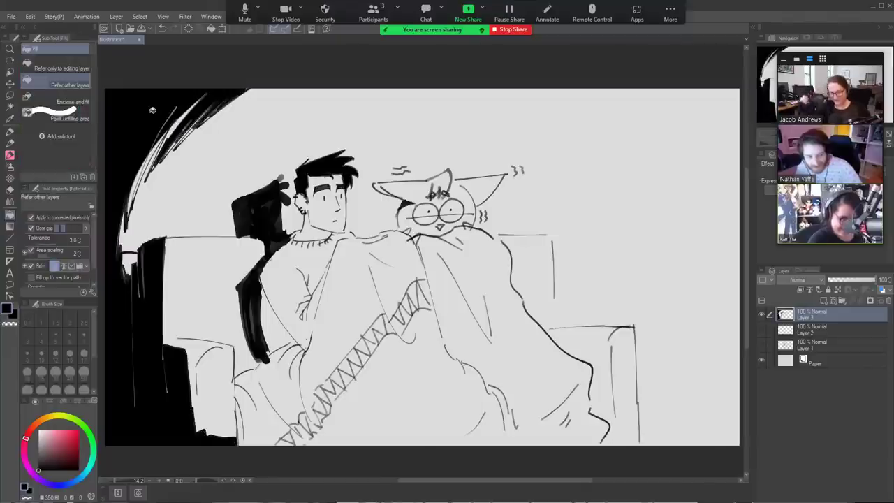
pyautogui.press('b')
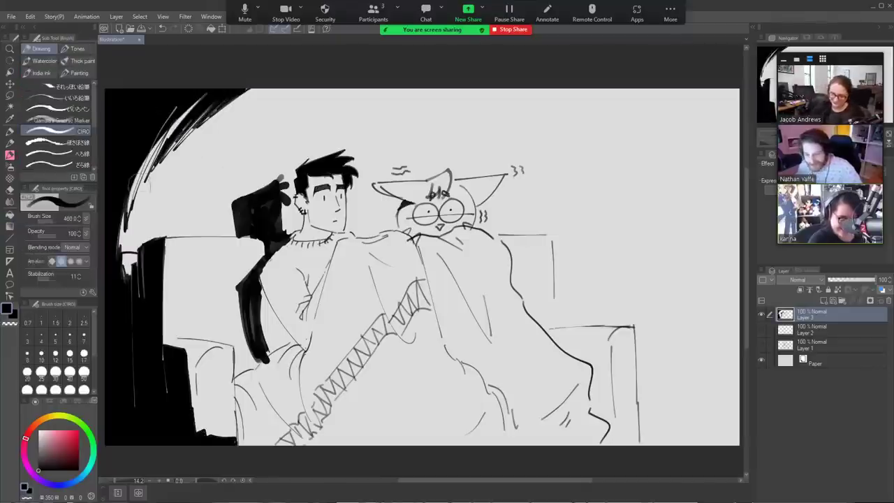
pyautogui.moveTo(199, 101); pyautogui.dragTo(136, 187)
pyautogui.moveTo(210, 112); pyautogui.dragTo(131, 224)
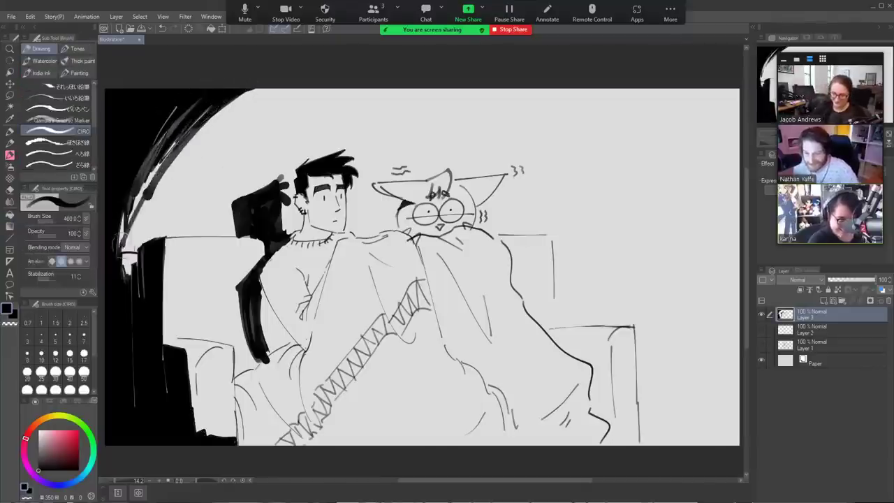
pyautogui.moveTo(174, 127)
pyautogui.mouseDown()
pyautogui.moveTo(129, 220)
pyautogui.moveTo(118, 270)
pyautogui.mouseUp()
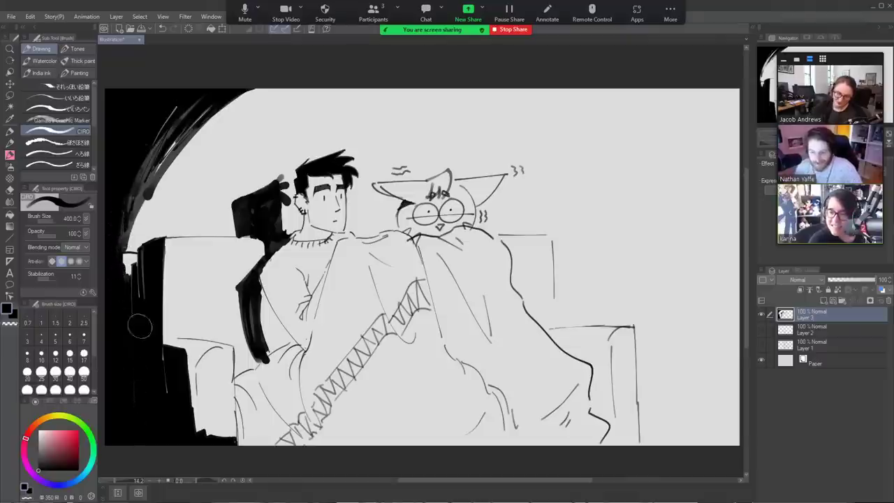
# Erase a thin vertical streak in the black shadow beside the couch, and paint over the gaps along the shadow's curved edge
pyautogui.press('e')
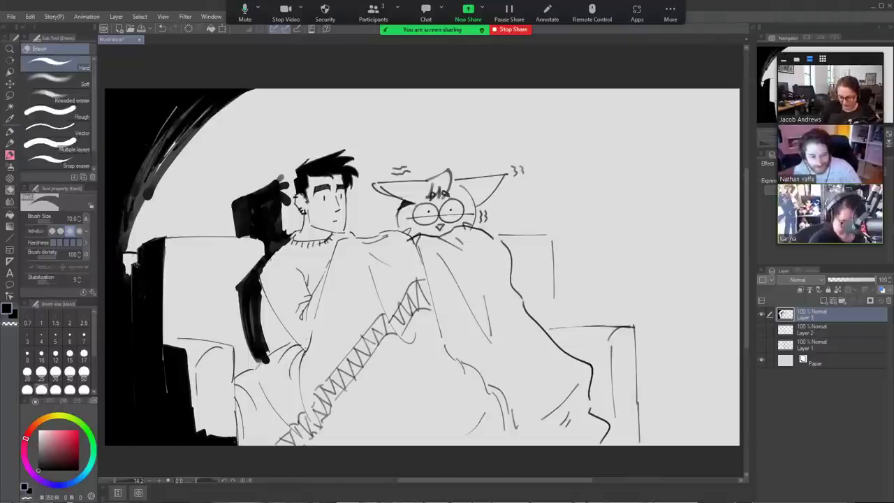
pyautogui.moveTo(132, 265); pyautogui.dragTo(129, 371)
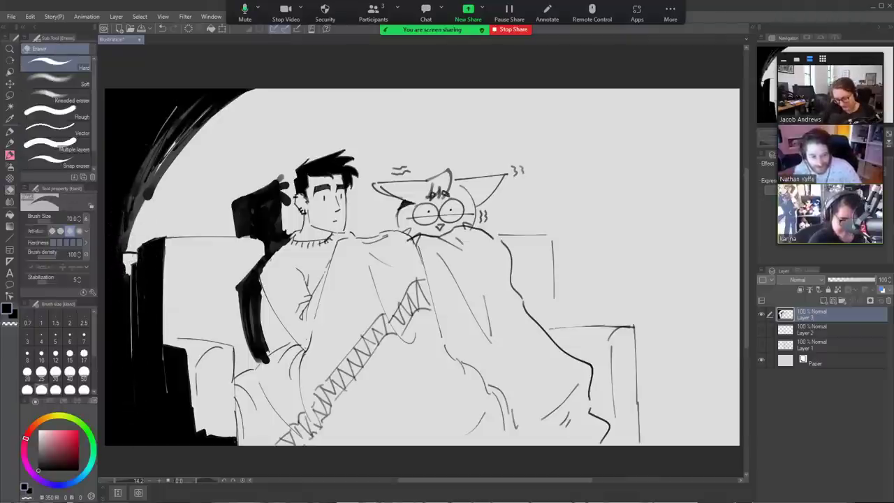
pyautogui.press('b')
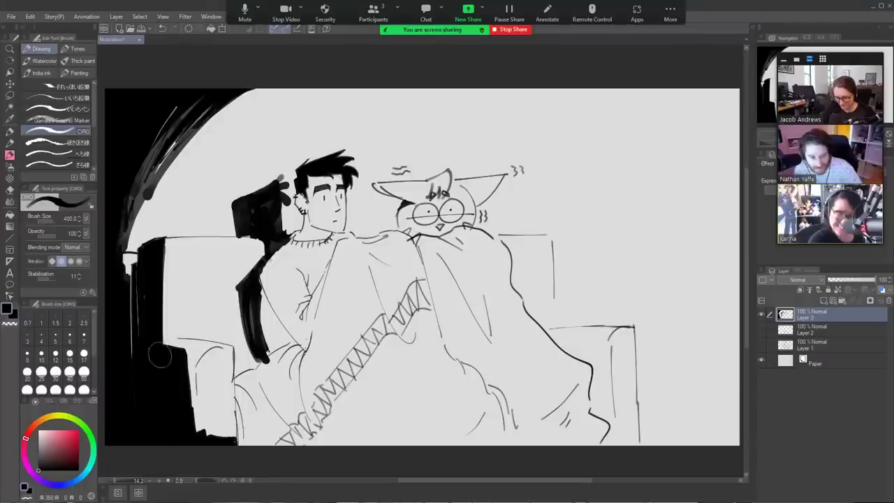
pyautogui.moveTo(162, 124)
pyautogui.mouseDown()
pyautogui.moveTo(139, 209)
pyautogui.moveTo(152, 210)
pyautogui.moveTo(128, 239)
pyautogui.moveTo(128, 210)
pyautogui.moveTo(183, 109)
pyautogui.mouseUp()
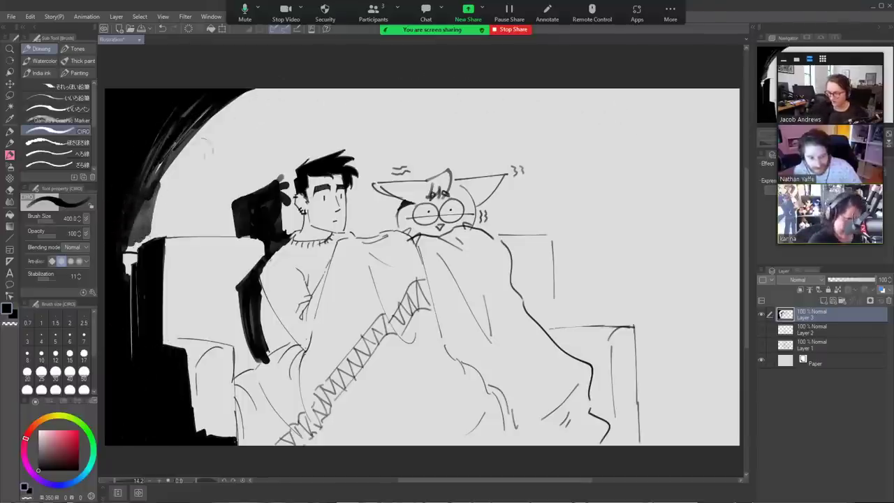
pyautogui.moveTo(206, 148)
pyautogui.mouseDown()
pyautogui.moveTo(210, 125)
pyautogui.moveTo(143, 208)
pyautogui.mouseUp()
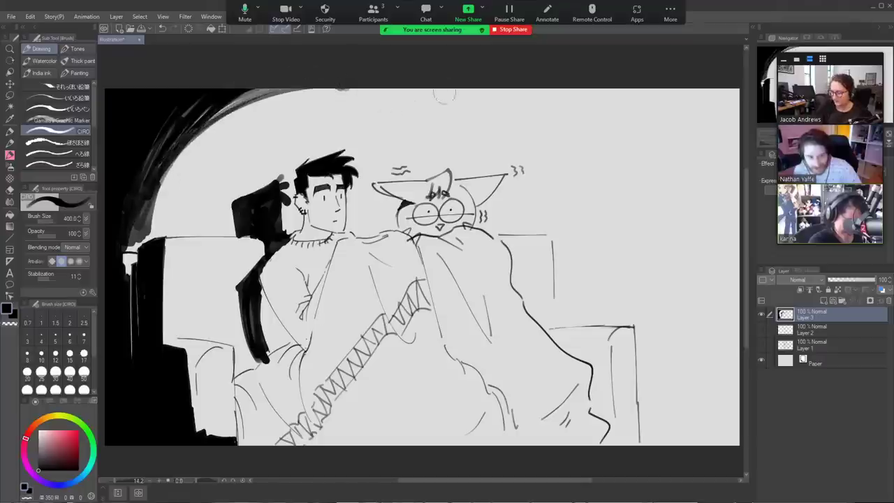
# Paint a thick black arch from the canvas's upper edge past the creature, curving down beside the far couch arm
pyautogui.moveTo(464, 97); pyautogui.dragTo(590, 202)
pyautogui.moveTo(495, 96); pyautogui.dragTo(588, 200)
pyautogui.moveTo(621, 176)
pyautogui.mouseDown()
pyautogui.moveTo(625, 285)
pyautogui.moveTo(649, 340)
pyautogui.mouseUp()
pyautogui.moveTo(653, 237); pyautogui.dragTo(638, 392)
pyautogui.moveTo(662, 309); pyautogui.dragTo(641, 409)
pyautogui.moveTo(657, 371); pyautogui.dragTo(646, 396)
pyautogui.moveTo(657, 342)
pyautogui.mouseDown()
pyautogui.moveTo(647, 218)
pyautogui.moveTo(627, 258)
pyautogui.moveTo(598, 201)
pyautogui.moveTo(531, 126)
pyautogui.moveTo(426, 89)
pyautogui.mouseUp()
# Try to fill the area outside the creature-side arch with black
pyautogui.press('g')
pyautogui.press('g')
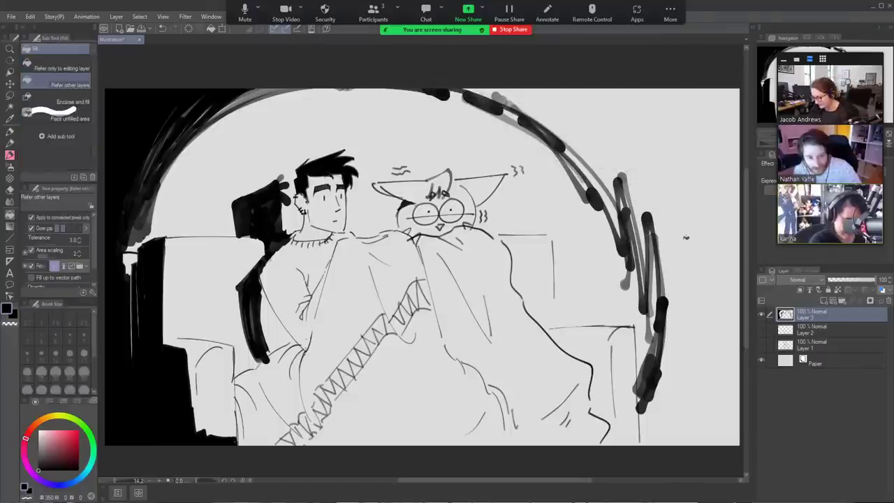
pyautogui.click(729, 132)
pyautogui.hotkey('ctrl', 'z')
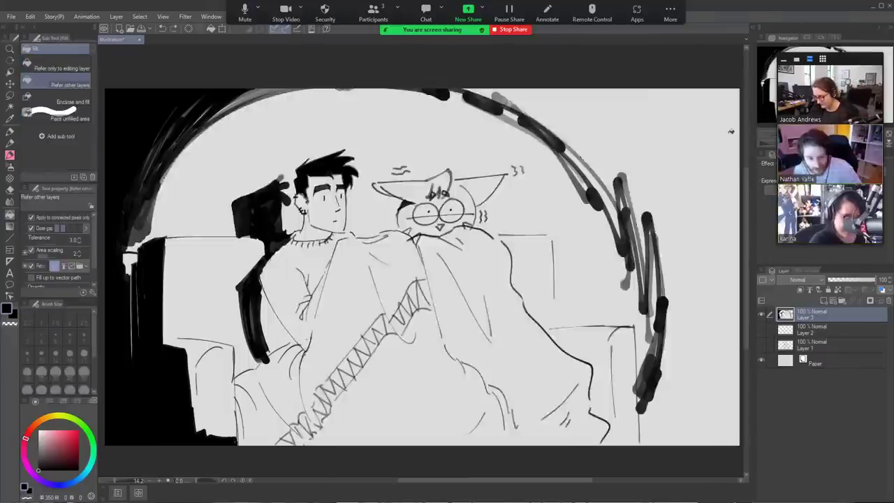
# Thicken the arch and close its gaps, extending it to the lower canvas edge and across to the opposite corner shadow
pyautogui.press('b')
pyautogui.moveTo(667, 325)
pyautogui.mouseDown()
pyautogui.moveTo(646, 389)
pyautogui.moveTo(649, 449)
pyautogui.moveTo(655, 236)
pyautogui.mouseUp()
pyautogui.moveTo(651, 350)
pyautogui.mouseDown()
pyautogui.moveTo(650, 259)
pyautogui.moveTo(643, 301)
pyautogui.moveTo(621, 216)
pyautogui.moveTo(594, 185)
pyautogui.moveTo(608, 222)
pyautogui.moveTo(555, 145)
pyautogui.moveTo(588, 187)
pyautogui.moveTo(537, 129)
pyautogui.moveTo(489, 103)
pyautogui.moveTo(545, 130)
pyautogui.mouseUp()
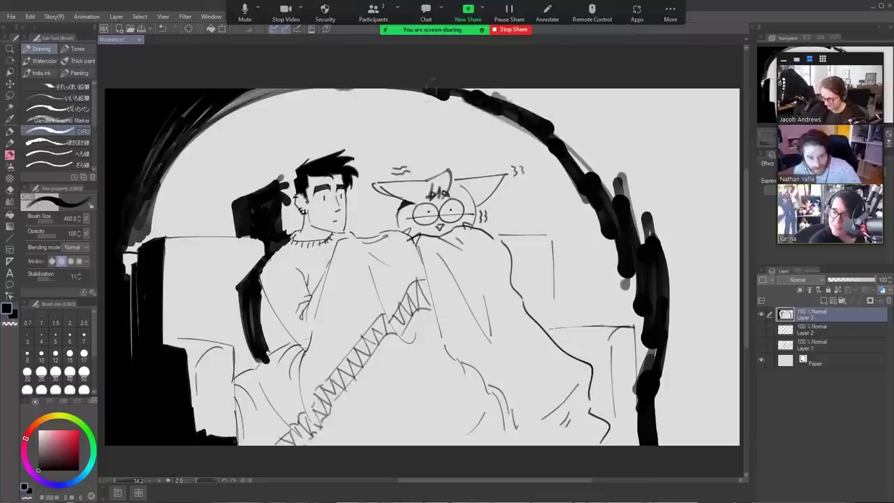
pyautogui.moveTo(398, 92)
pyautogui.mouseDown()
pyautogui.moveTo(456, 92)
pyautogui.moveTo(203, 111)
pyautogui.mouseUp()
# Smooth and thin the arch's inner edge around both characters with a size 200 hard eraser
pyautogui.press('e')
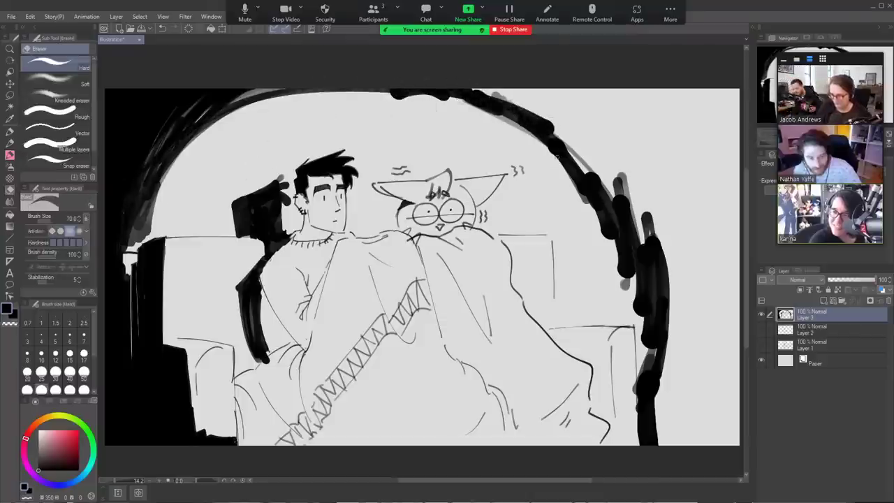
pyautogui.click(27, 353)
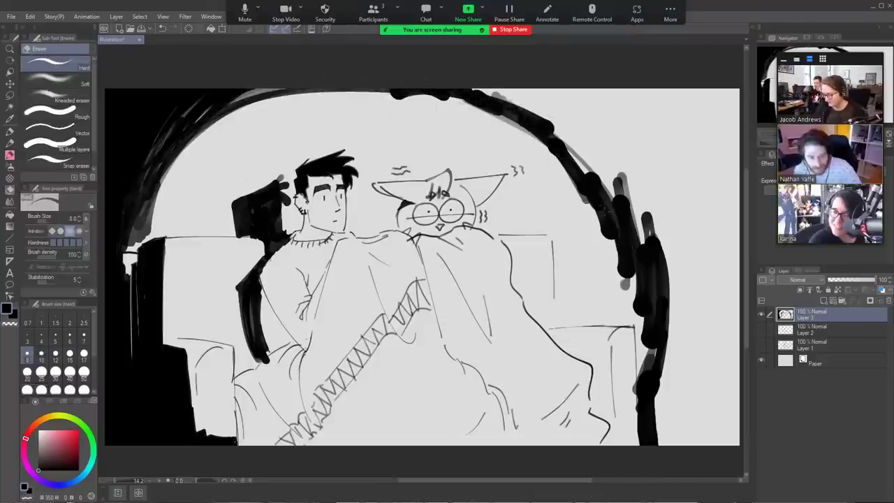
pyautogui.press(']')
pyautogui.press(']')
pyautogui.press(']')
pyautogui.press(']')
pyautogui.press(']')
pyautogui.press(']')
pyautogui.press(']')
pyautogui.press(']')
pyautogui.press(']')
pyautogui.press(']')
pyautogui.press(']')
pyautogui.press(']')
pyautogui.press(']')
pyautogui.press(']')
pyautogui.press(']')
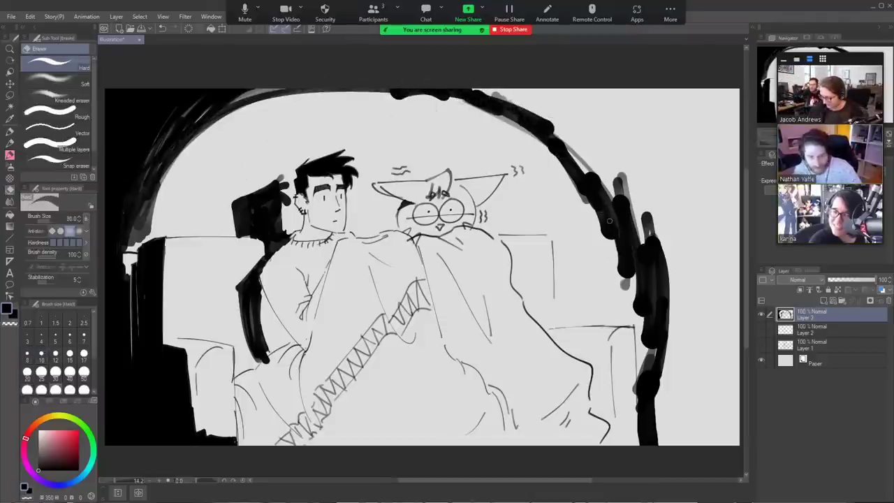
pyautogui.press(']')
pyautogui.moveTo(610, 220)
pyautogui.mouseDown()
pyautogui.moveTo(624, 295)
pyautogui.moveTo(618, 247)
pyautogui.moveTo(616, 304)
pyautogui.moveTo(607, 248)
pyautogui.moveTo(530, 106)
pyautogui.moveTo(307, 109)
pyautogui.moveTo(469, 109)
pyautogui.moveTo(179, 153)
pyautogui.mouseUp()
pyautogui.moveTo(150, 204)
pyautogui.mouseDown()
pyautogui.moveTo(152, 187)
pyautogui.moveTo(227, 115)
pyautogui.mouseUp()
pyautogui.moveTo(153, 187); pyautogui.dragTo(150, 260)
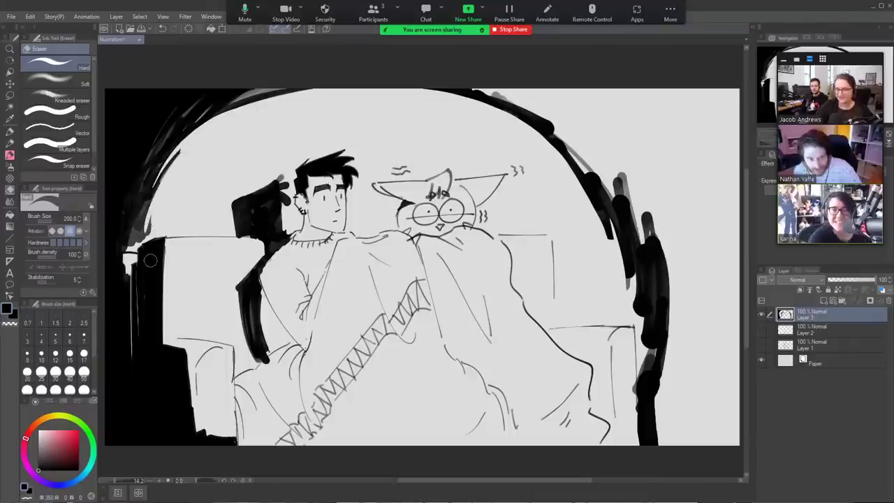
# Fill the area outside the creature-side arch with black, and paint over the leftover gaps with the size 400 brush
pyautogui.press('g')
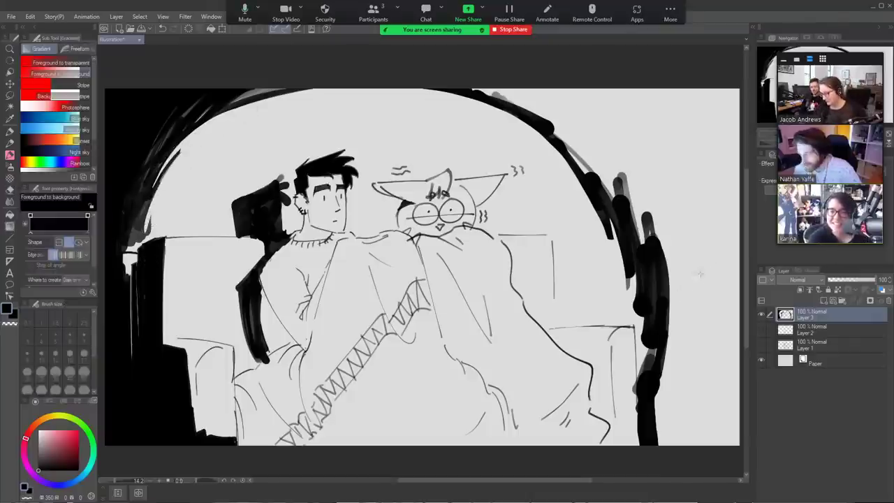
pyautogui.press('g')
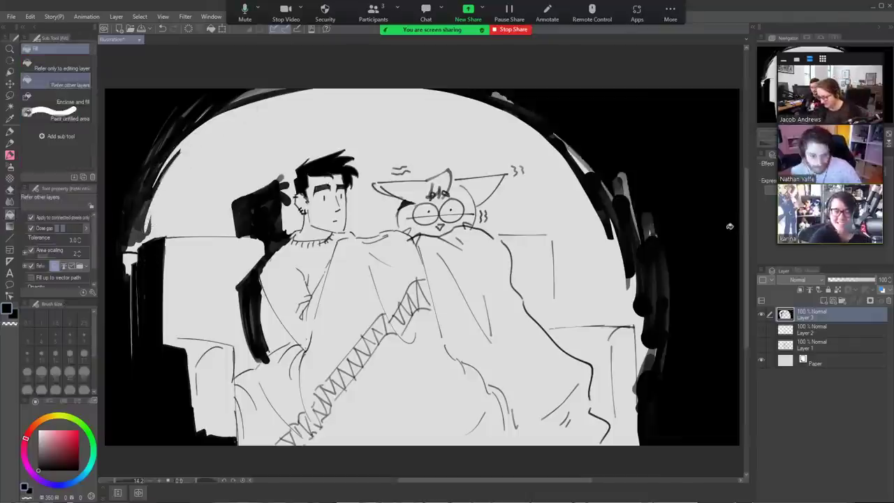
pyautogui.click(730, 223)
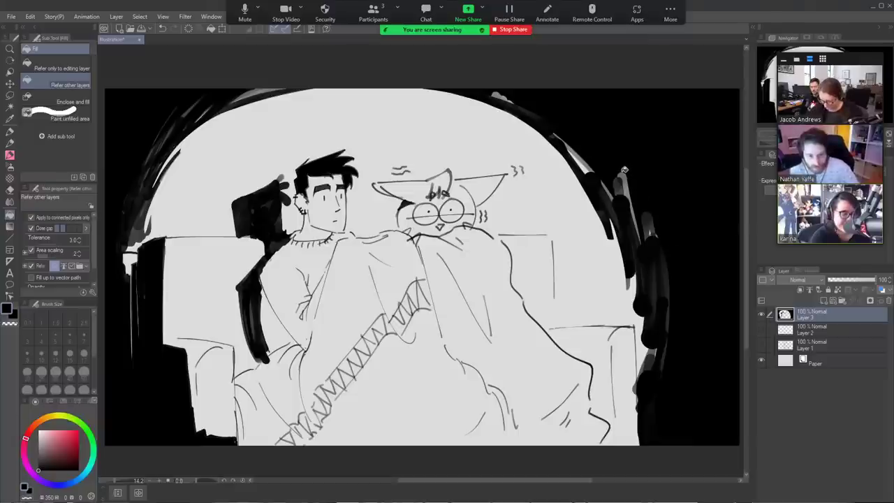
pyautogui.press('b')
pyautogui.moveTo(619, 175)
pyautogui.mouseDown()
pyautogui.moveTo(641, 255)
pyautogui.moveTo(624, 187)
pyautogui.moveTo(622, 198)
pyautogui.moveTo(605, 179)
pyautogui.moveTo(616, 210)
pyautogui.moveTo(570, 137)
pyautogui.moveTo(561, 135)
pyautogui.moveTo(563, 145)
pyautogui.moveTo(485, 85)
pyautogui.moveTo(600, 183)
pyautogui.moveTo(573, 147)
pyautogui.moveTo(587, 170)
pyautogui.moveTo(610, 180)
pyautogui.moveTo(661, 291)
pyautogui.moveTo(632, 199)
pyautogui.moveTo(670, 311)
pyautogui.moveTo(657, 251)
pyautogui.moveTo(664, 355)
pyautogui.moveTo(645, 390)
pyautogui.moveTo(646, 428)
pyautogui.mouseUp()
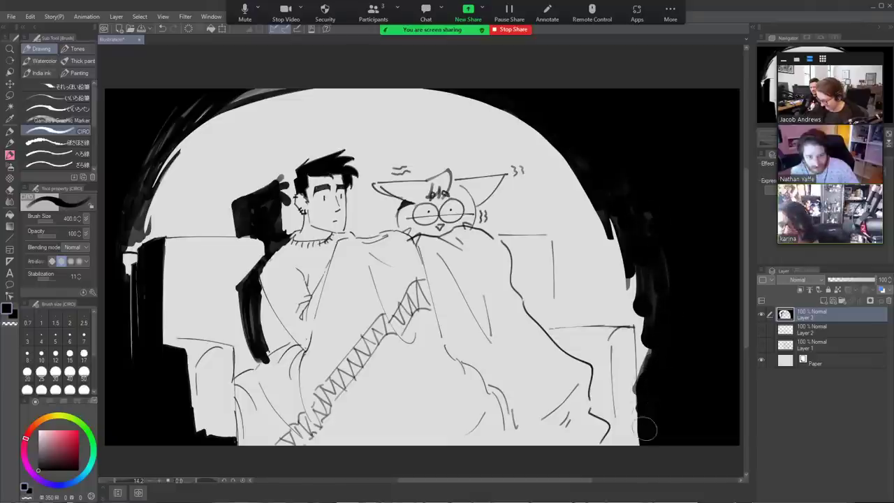
# Paint dark shading on the couch arm beside the creature's blanket, and grey shading over the character's neck, sweater and arm
pyautogui.moveTo(568, 349)
pyautogui.mouseDown()
pyautogui.moveTo(603, 347)
pyautogui.moveTo(585, 359)
pyautogui.moveTo(605, 369)
pyautogui.moveTo(600, 410)
pyautogui.moveTo(605, 426)
pyautogui.moveTo(602, 387)
pyautogui.moveTo(612, 441)
pyautogui.mouseUp()
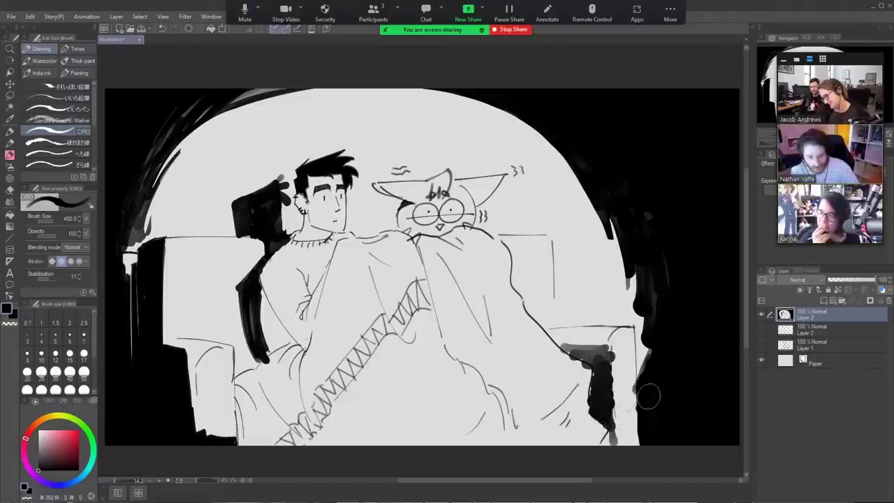
pyautogui.moveTo(648, 397)
pyautogui.mouseDown()
pyautogui.moveTo(620, 422)
pyautogui.moveTo(636, 439)
pyautogui.mouseUp()
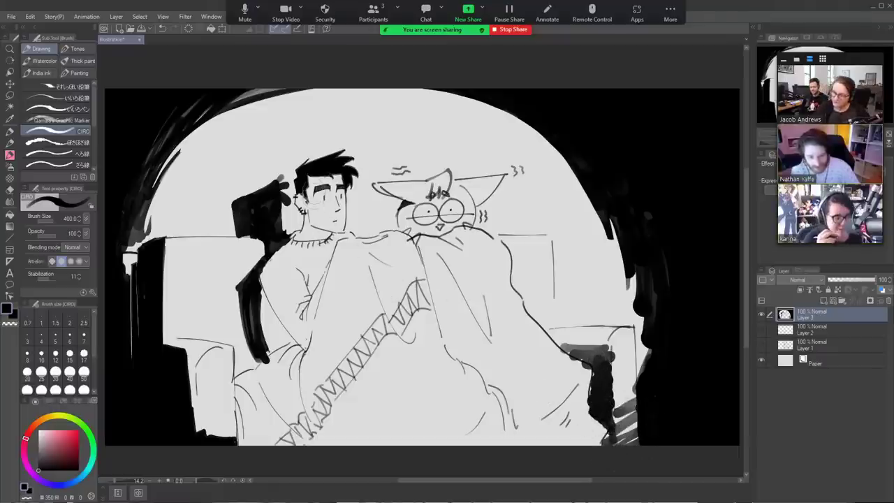
pyautogui.moveTo(301, 198)
pyautogui.mouseDown()
pyautogui.moveTo(319, 213)
pyautogui.moveTo(303, 213)
pyautogui.moveTo(297, 318)
pyautogui.mouseUp()
pyautogui.moveTo(318, 245)
pyautogui.mouseDown()
pyautogui.moveTo(321, 332)
pyautogui.moveTo(304, 335)
pyautogui.moveTo(300, 349)
pyautogui.moveTo(269, 271)
pyautogui.moveTo(297, 335)
pyautogui.moveTo(268, 276)
pyautogui.moveTo(262, 339)
pyautogui.moveTo(255, 295)
pyautogui.moveTo(293, 391)
pyautogui.moveTo(278, 385)
pyautogui.moveTo(269, 331)
pyautogui.moveTo(271, 394)
pyautogui.moveTo(284, 427)
pyautogui.moveTo(301, 391)
pyautogui.moveTo(293, 338)
pyautogui.moveTo(280, 380)
pyautogui.moveTo(270, 300)
pyautogui.moveTo(307, 287)
pyautogui.moveTo(312, 377)
pyautogui.moveTo(322, 293)
pyautogui.moveTo(319, 393)
pyautogui.moveTo(314, 373)
pyautogui.mouseUp()
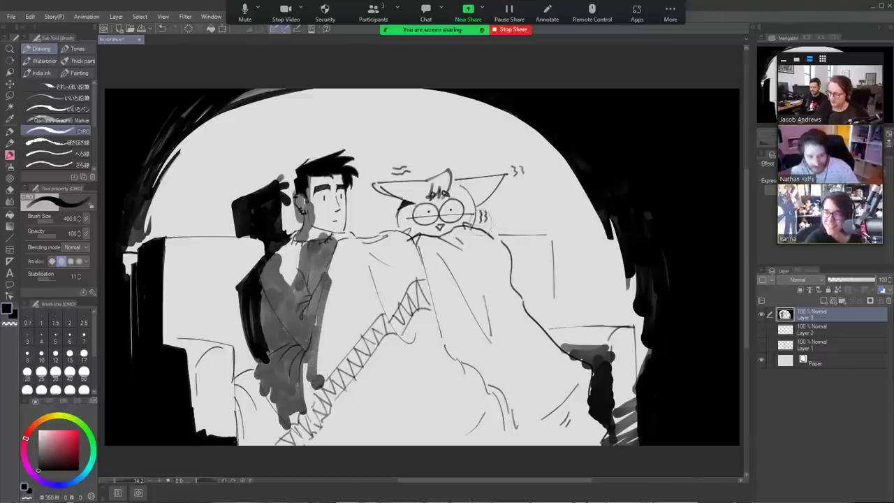
# Add grey shading down the creature's blanket edge nearest the character and along that side of its head
pyautogui.moveTo(419, 238)
pyautogui.mouseDown()
pyautogui.moveTo(447, 353)
pyautogui.moveTo(472, 368)
pyautogui.mouseUp()
pyautogui.moveTo(419, 237); pyautogui.dragTo(460, 362)
pyautogui.moveTo(409, 200)
pyautogui.mouseDown()
pyautogui.moveTo(401, 223)
pyautogui.moveTo(408, 200)
pyautogui.mouseUp()
# Paint the gap between the two heads black, and trace the line dividing the blankets down to the canvas edge at size 170
pyautogui.press('[')
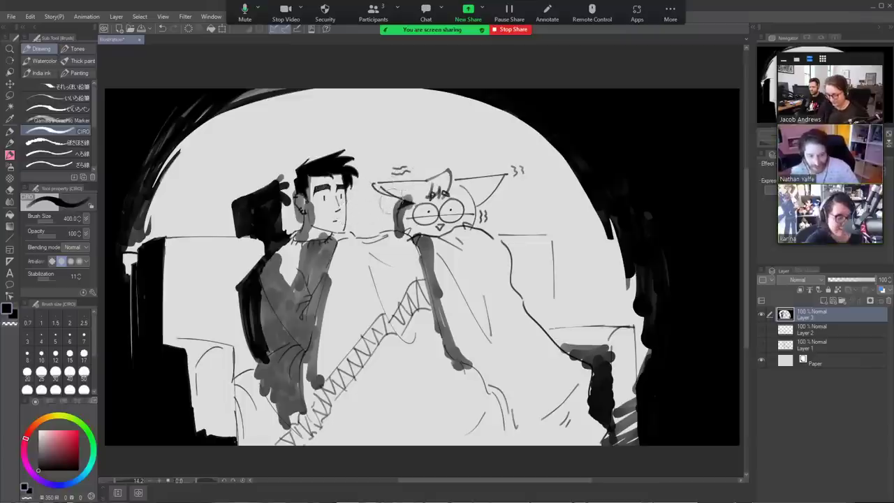
pyautogui.press('[')
pyautogui.moveTo(346, 217)
pyautogui.mouseDown()
pyautogui.moveTo(397, 215)
pyautogui.moveTo(369, 229)
pyautogui.moveTo(355, 224)
pyautogui.moveTo(395, 225)
pyautogui.moveTo(366, 234)
pyautogui.moveTo(392, 223)
pyautogui.moveTo(344, 222)
pyautogui.mouseUp()
pyautogui.press(']')
pyautogui.press(']')
pyautogui.press(']')
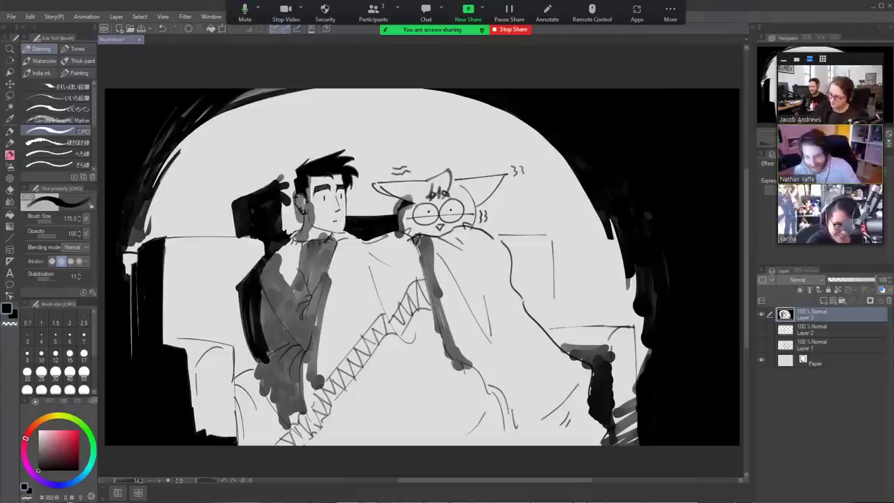
pyautogui.moveTo(412, 236)
pyautogui.mouseDown()
pyautogui.moveTo(447, 351)
pyautogui.moveTo(472, 367)
pyautogui.moveTo(521, 444)
pyautogui.mouseUp()
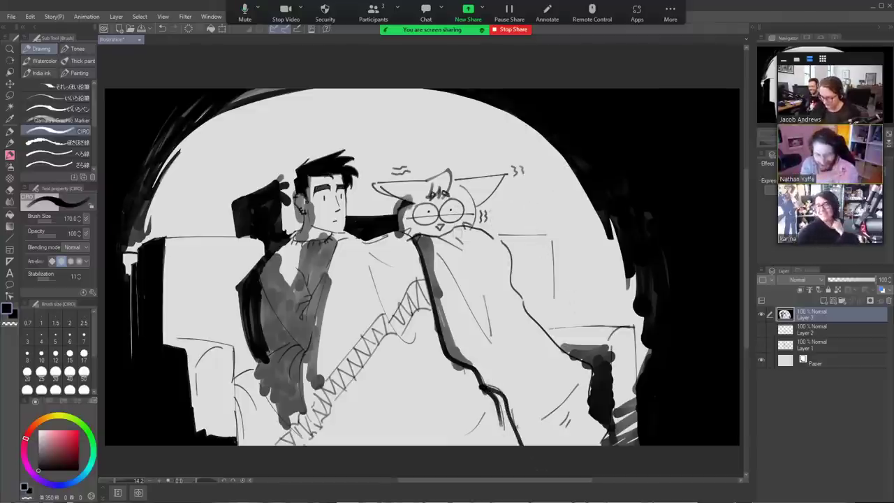
# Erase the creature's nose and redraw it as a rounded muzzle with nostrils and a toothy mouth, using a size 50 brush
pyautogui.press('e')
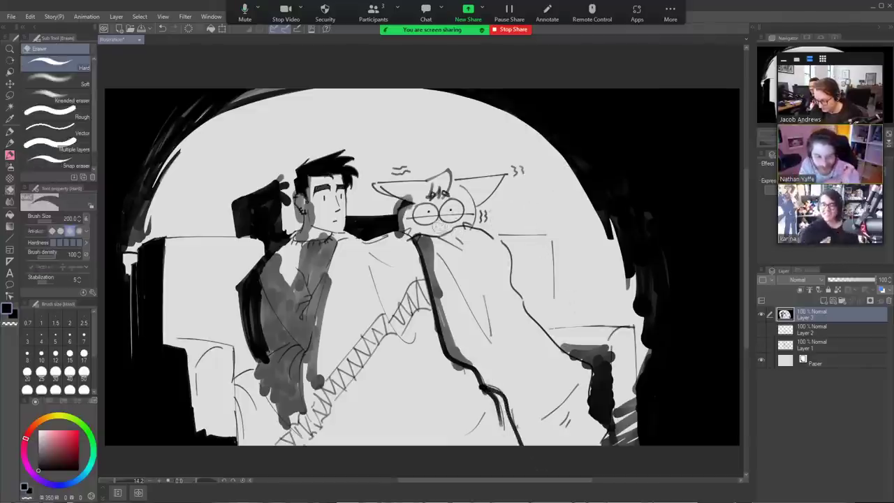
pyautogui.moveTo(429, 229); pyautogui.dragTo(446, 219)
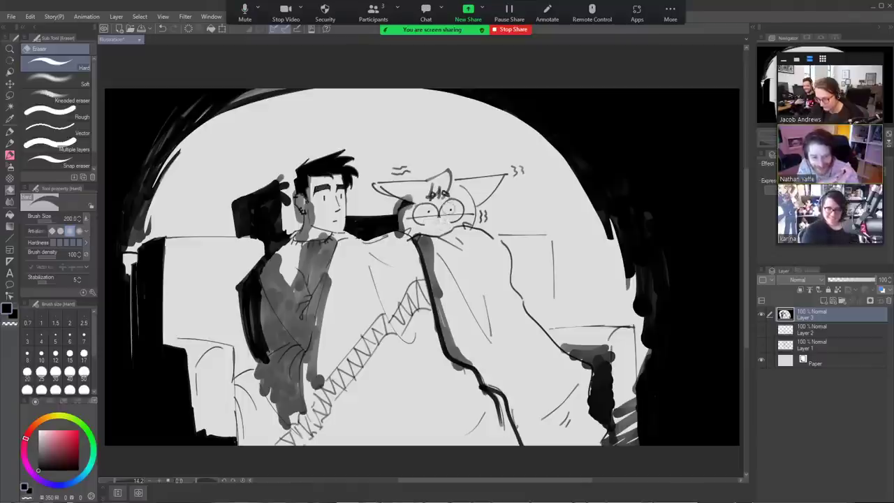
pyautogui.press('b')
pyautogui.press('[')
pyautogui.press('[')
pyautogui.press('[')
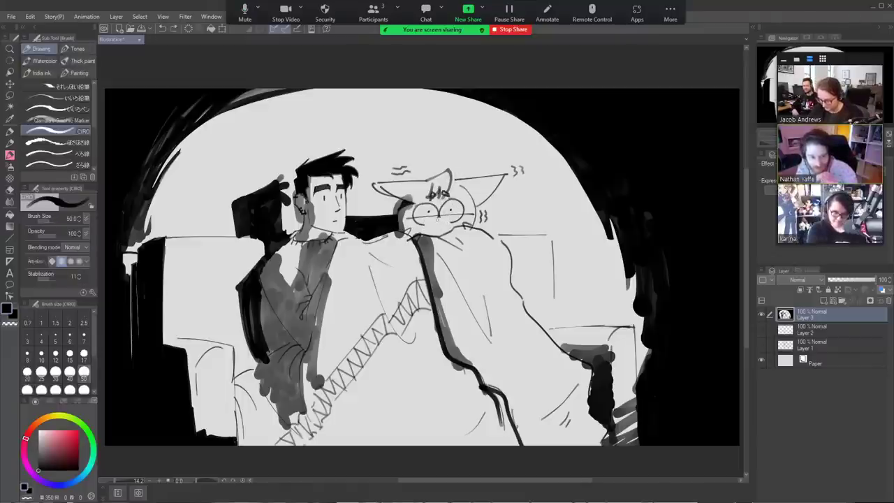
pyautogui.moveTo(434, 218); pyautogui.dragTo(451, 224)
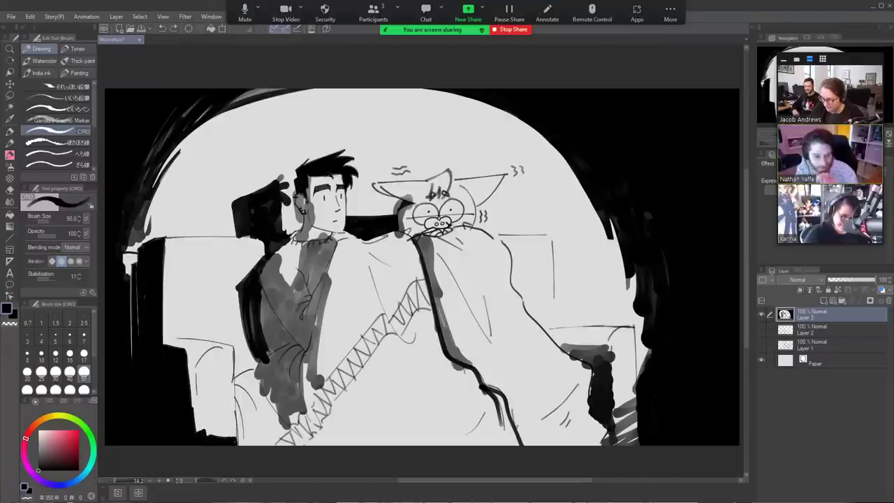
pyautogui.click(457, 227)
pyautogui.press('e')
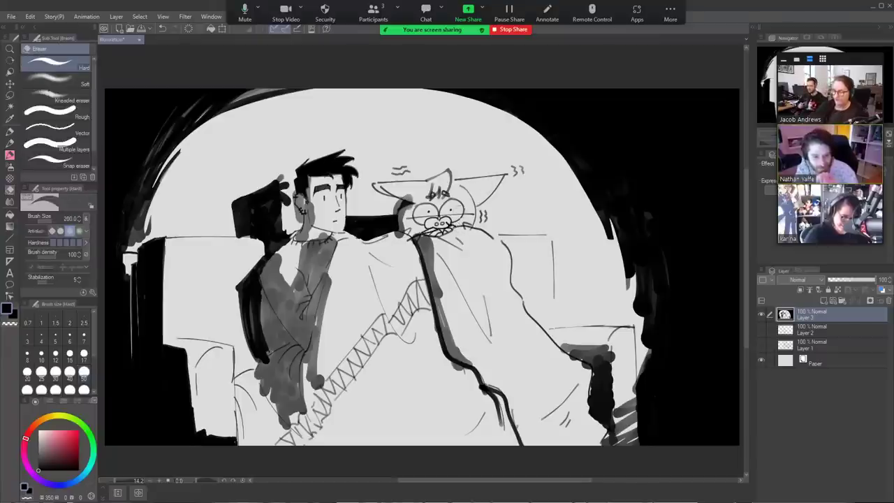
pyautogui.press('b')
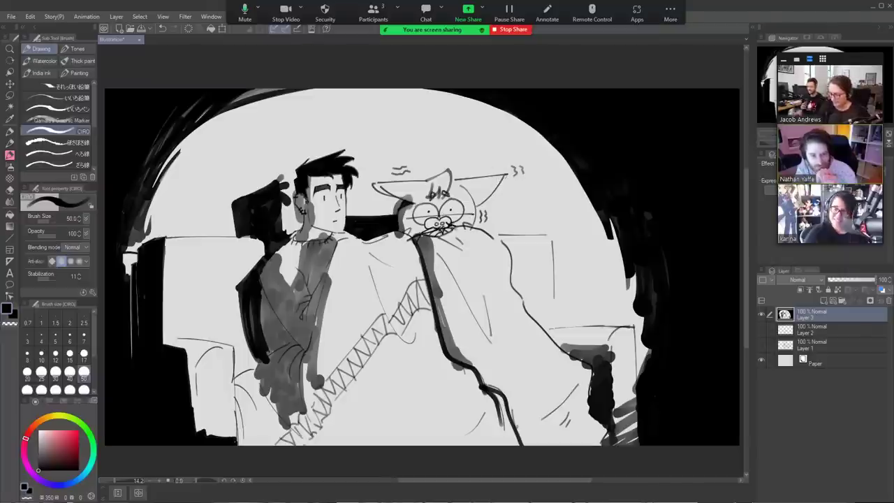
# Redraw the hair tuft on top of the creature's head as a taller, curlier lock, erasing the old lines
pyautogui.press('e')
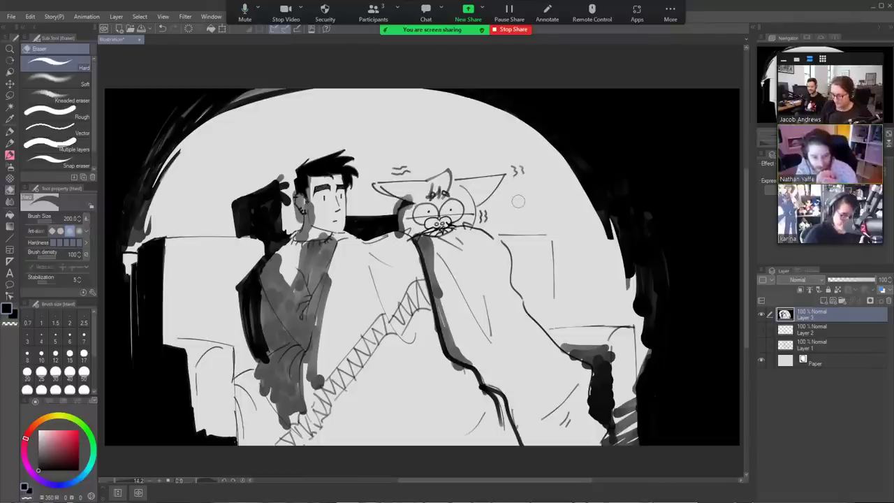
pyautogui.press('b')
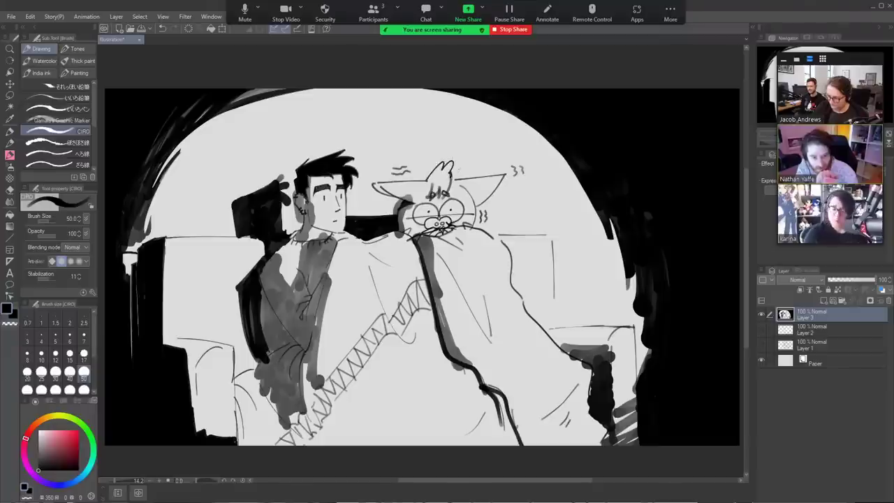
pyautogui.press('e')
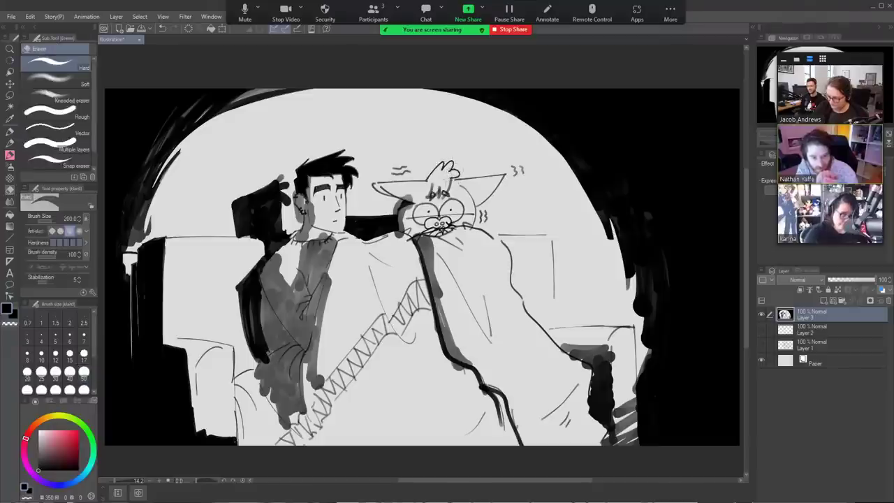
pyautogui.press('b')
pyautogui.press('e')
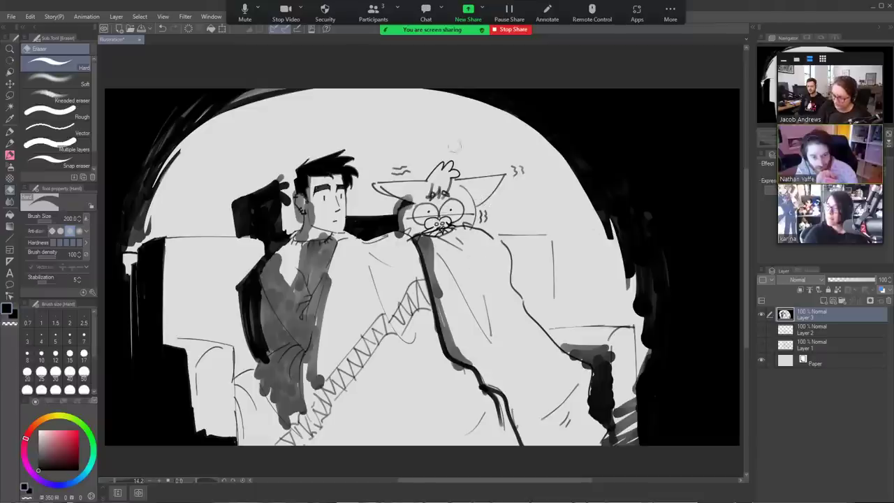
pyautogui.press('b')
pyautogui.press('e')
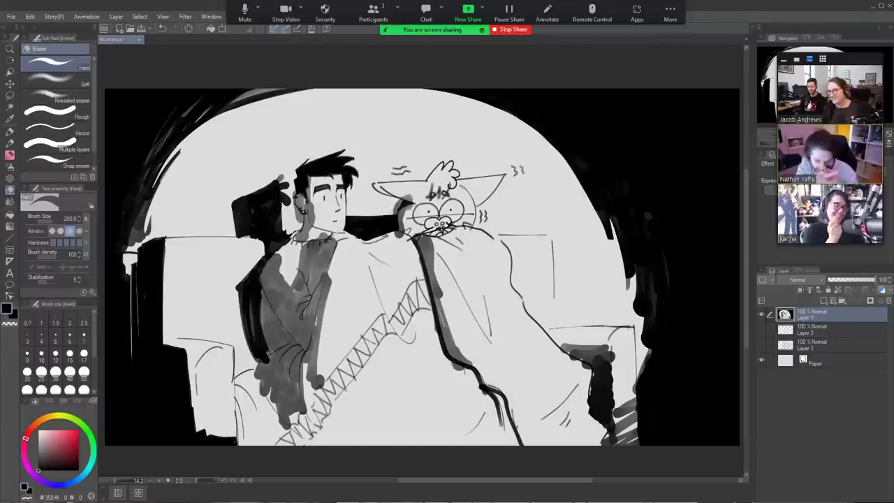
# Stop sharing the screen and return to the Zoom meeting
pyautogui.click(522, 30)
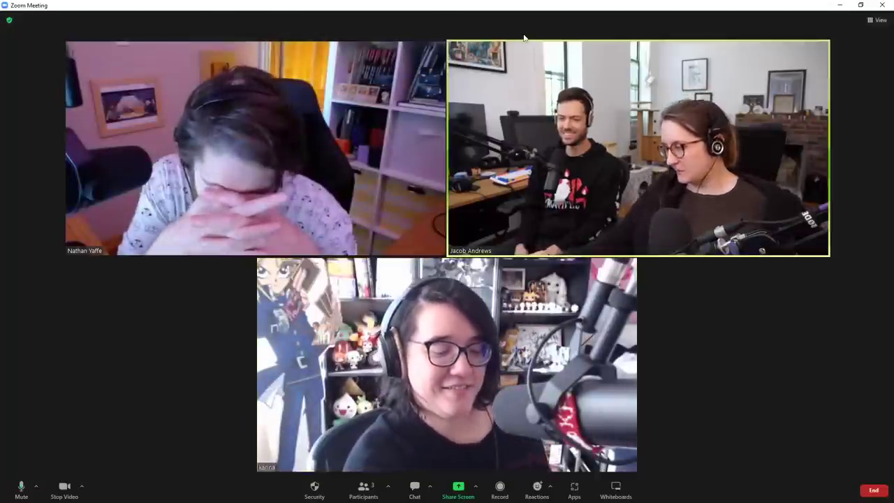
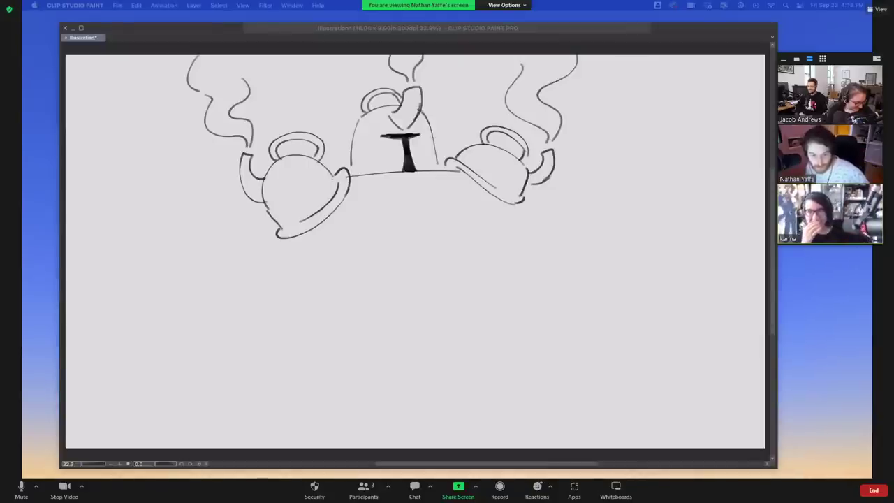
# Draw the character's large rounded teapot body below the shoulder teapots, with a flared double-line rim at its base
pyautogui.click(355, 236)
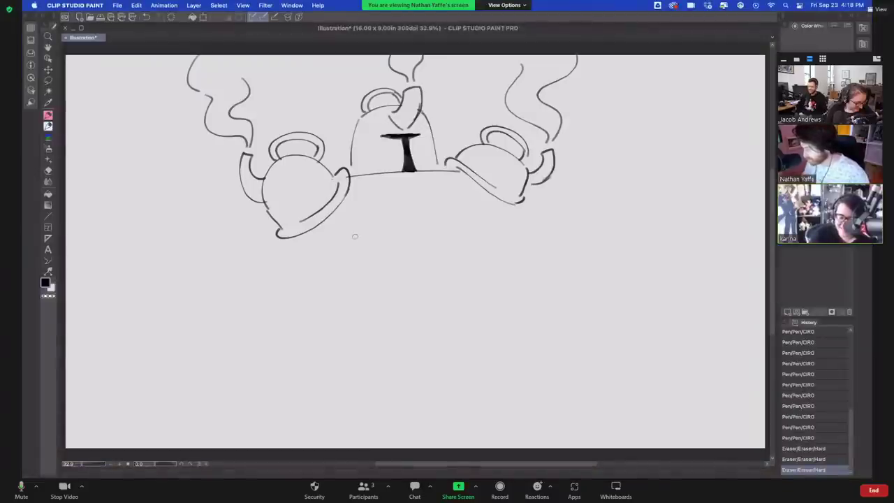
pyautogui.moveTo(314, 228); pyautogui.dragTo(335, 268)
pyautogui.moveTo(497, 204); pyautogui.dragTo(476, 272)
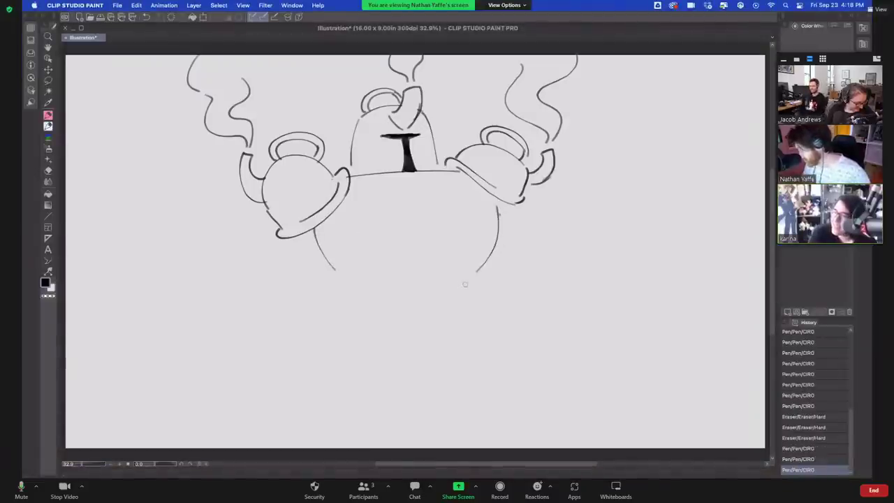
pyautogui.moveTo(336, 270)
pyautogui.mouseDown()
pyautogui.moveTo(358, 293)
pyautogui.moveTo(351, 288)
pyautogui.moveTo(450, 301)
pyautogui.mouseUp()
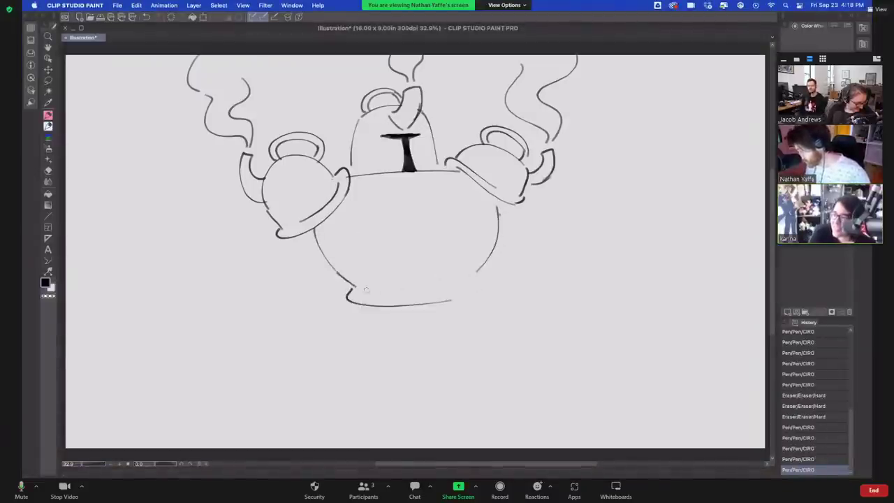
pyautogui.moveTo(365, 292)
pyautogui.mouseDown()
pyautogui.moveTo(479, 281)
pyautogui.moveTo(485, 289)
pyautogui.moveTo(465, 299)
pyautogui.mouseUp()
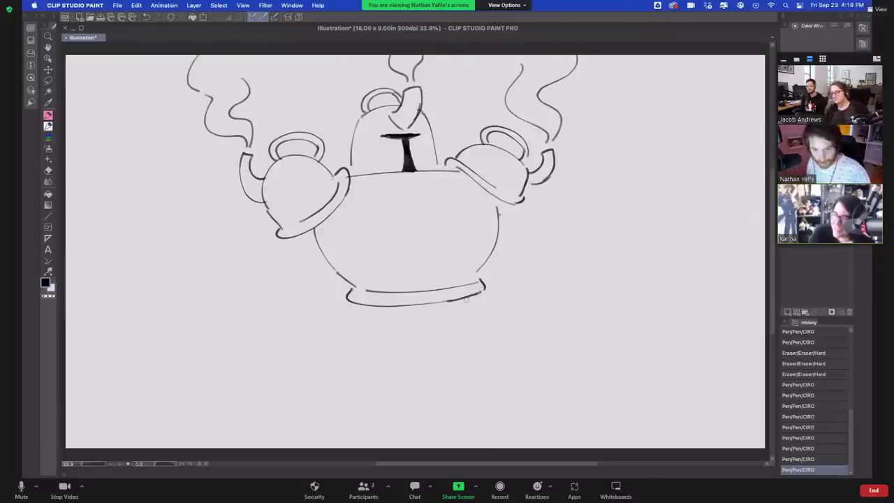
# Sketch the upper arm beneath the left shoulder teapot and a dome below it for the forearm cup
pyautogui.moveTo(292, 237); pyautogui.dragTo(281, 283)
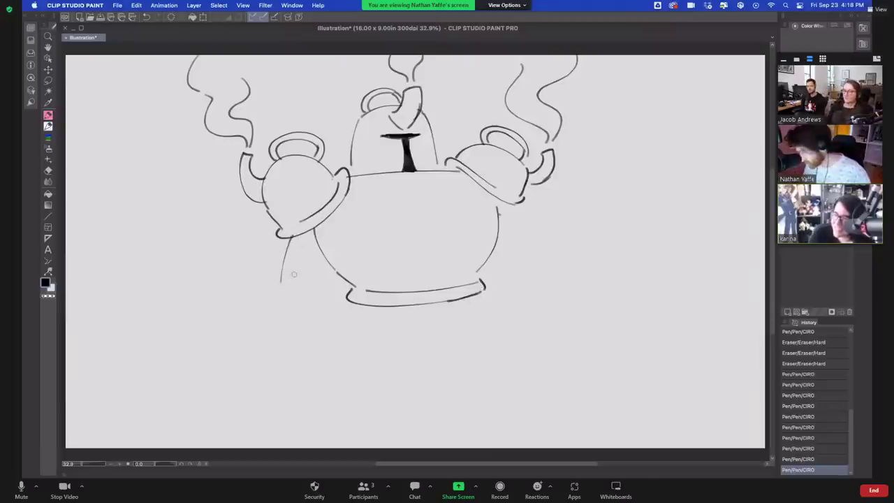
pyautogui.moveTo(322, 224); pyautogui.dragTo(311, 305)
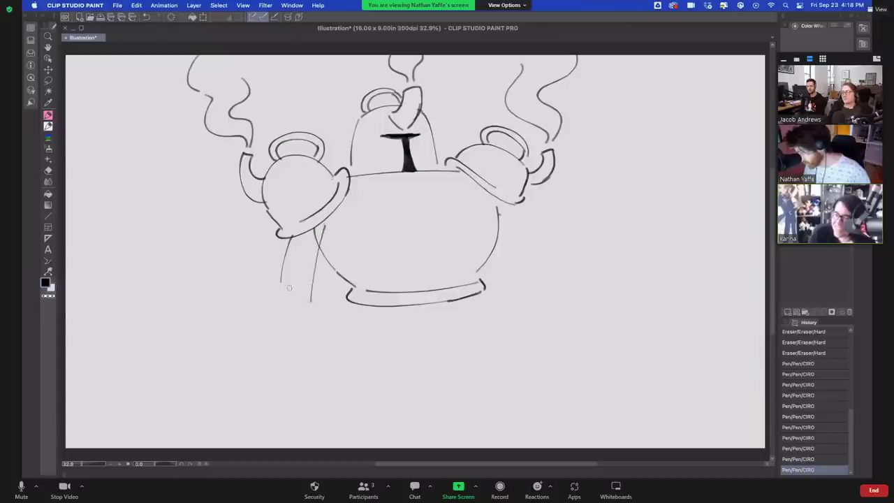
pyautogui.moveTo(260, 319)
pyautogui.mouseDown()
pyautogui.moveTo(275, 281)
pyautogui.moveTo(325, 310)
pyautogui.mouseUp()
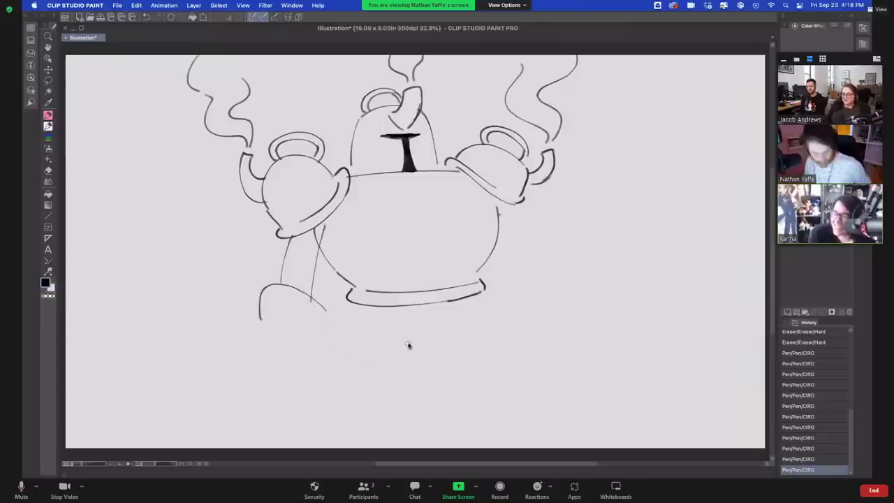
pyautogui.hotkey('ctrl', 'z')
pyautogui.moveTo(257, 332)
pyautogui.mouseDown()
pyautogui.moveTo(272, 280)
pyautogui.moveTo(321, 342)
pyautogui.mouseUp()
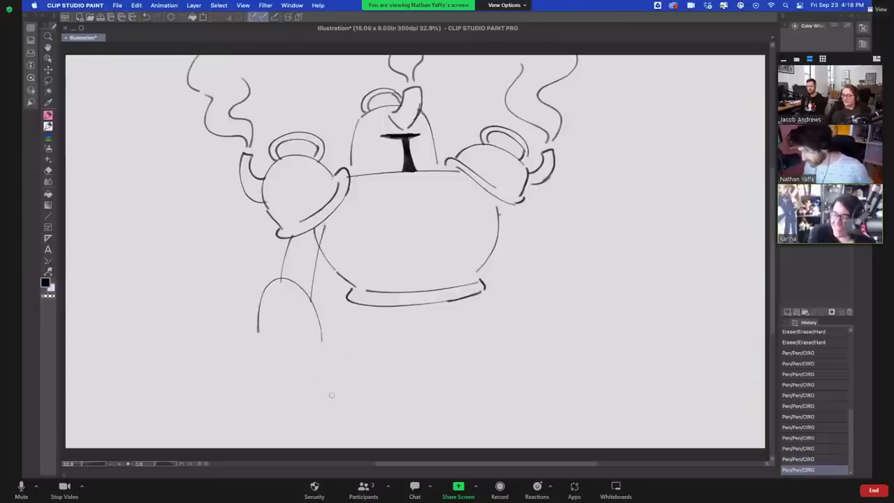
pyautogui.hotkey('ctrl', 'z')
pyautogui.moveTo(256, 327)
pyautogui.mouseDown()
pyautogui.moveTo(319, 332)
pyautogui.moveTo(282, 283)
pyautogui.moveTo(320, 331)
pyautogui.mouseUp()
pyautogui.hotkey('ctrl', 'z')
pyautogui.moveTo(250, 319); pyautogui.dragTo(254, 355)
pyautogui.hotkey('ctrl', 'z')
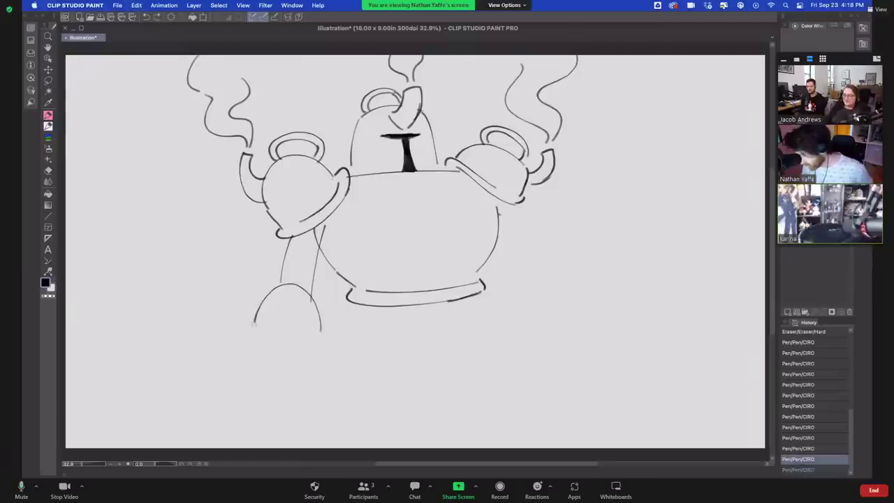
# Finish the forearm cup with flared sides, a curved rim and a loop handle, erasing the overlapping lines
pyautogui.moveTo(252, 319)
pyautogui.mouseDown()
pyautogui.moveTo(246, 341)
pyautogui.moveTo(317, 350)
pyautogui.mouseUp()
pyautogui.moveTo(249, 347)
pyautogui.mouseDown()
pyautogui.moveTo(322, 358)
pyautogui.moveTo(323, 349)
pyautogui.mouseUp()
pyautogui.moveTo(252, 328)
pyautogui.mouseDown()
pyautogui.moveTo(263, 294)
pyautogui.moveTo(313, 296)
pyautogui.mouseUp()
pyautogui.moveTo(317, 243)
pyautogui.mouseDown()
pyautogui.moveTo(319, 229)
pyautogui.moveTo(314, 242)
pyautogui.mouseUp()
pyautogui.moveTo(263, 344); pyautogui.dragTo(265, 383)
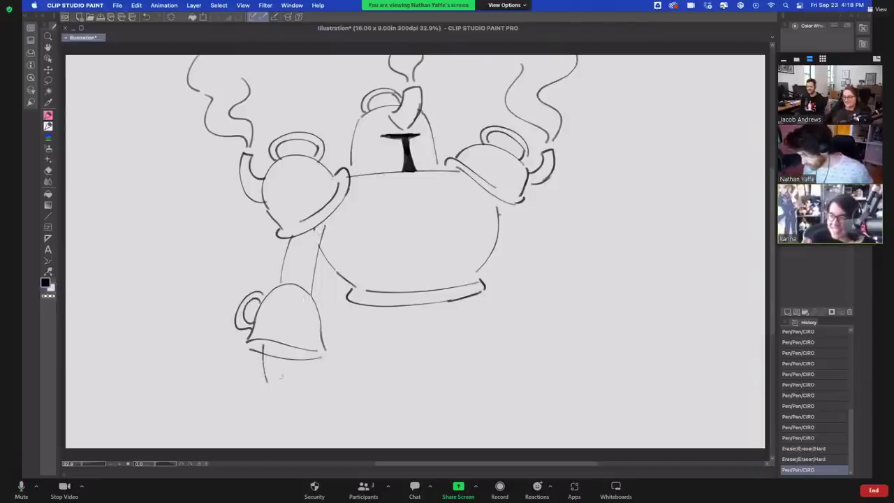
pyautogui.press('super+z')
pyautogui.moveTo(262, 343); pyautogui.dragTo(261, 384)
pyautogui.hotkey('ctrl', 'z')
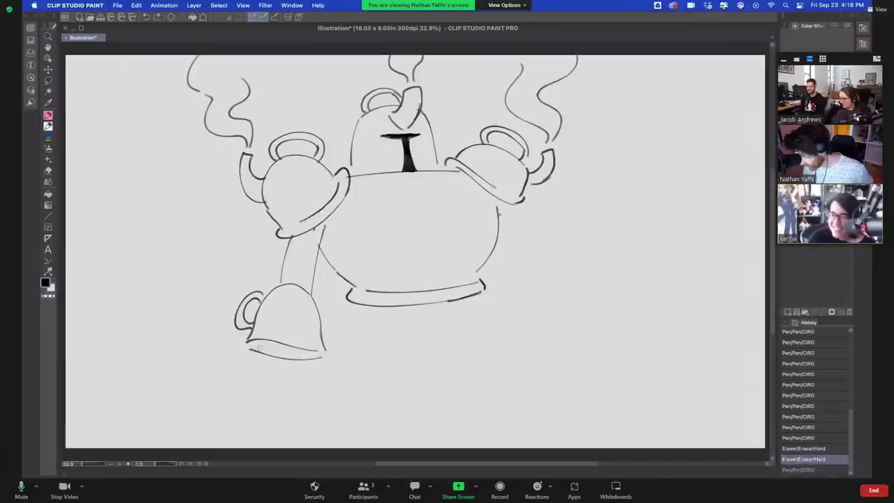
pyautogui.moveTo(262, 344); pyautogui.dragTo(269, 386)
pyautogui.moveTo(313, 354)
pyautogui.mouseDown()
pyautogui.moveTo(308, 388)
pyautogui.moveTo(295, 386)
pyautogui.moveTo(304, 361)
pyautogui.mouseUp()
pyautogui.hotkey('ctrl', 'z')
pyautogui.press('super+z')
pyautogui.moveTo(313, 351); pyautogui.dragTo(315, 356)
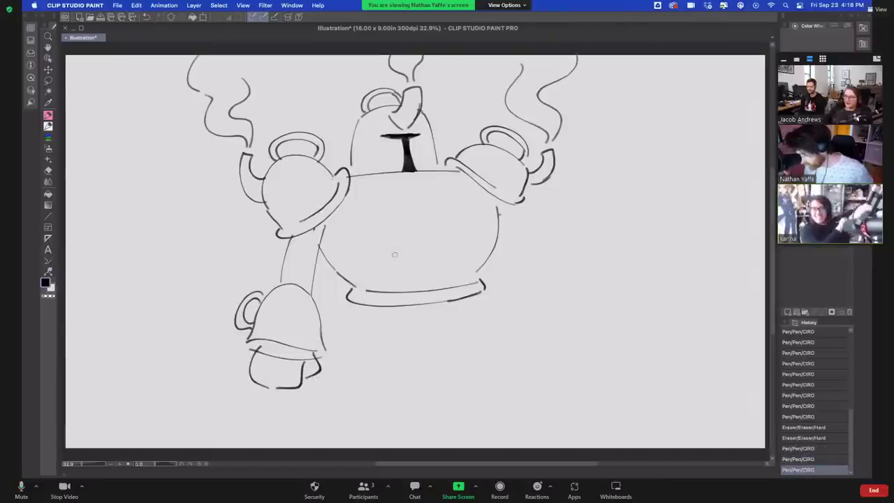
pyautogui.hotkey('ctrl', 'z')
pyautogui.hotkey('ctrl', 'z')
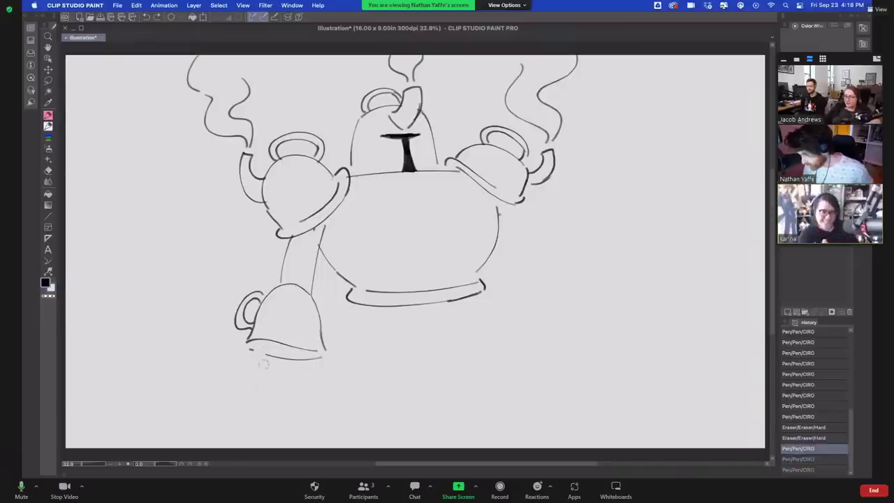
# Erase the cup's lower rim line and add a flared collar where the upper arm enters the cup
pyautogui.moveTo(264, 363); pyautogui.dragTo(313, 362)
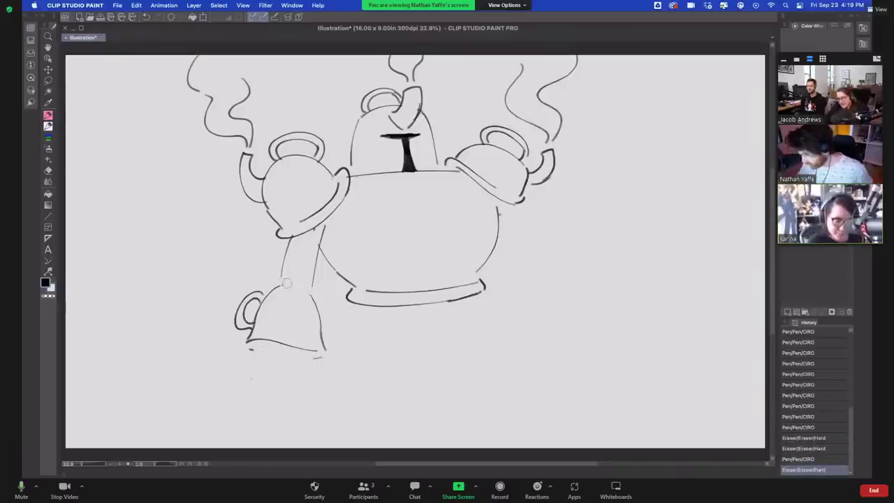
pyautogui.moveTo(286, 283); pyautogui.dragTo(286, 253)
pyautogui.moveTo(273, 284)
pyautogui.mouseDown()
pyautogui.moveTo(307, 280)
pyautogui.moveTo(317, 293)
pyautogui.mouseUp()
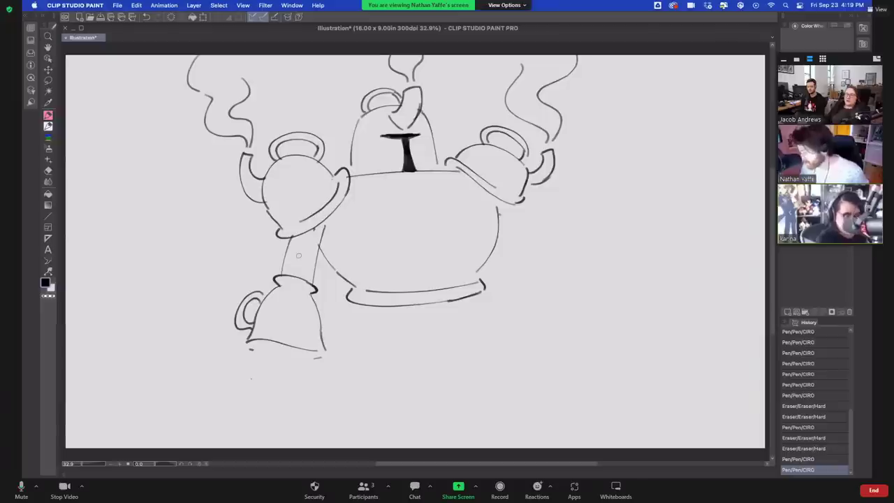
# Draw a hand with rounded fingers emerging from the open end of the forearm cup
pyautogui.moveTo(255, 343)
pyautogui.mouseDown()
pyautogui.moveTo(257, 372)
pyautogui.moveTo(270, 372)
pyautogui.mouseUp()
pyautogui.press('super+z')
pyautogui.moveTo(313, 354)
pyautogui.mouseDown()
pyautogui.moveTo(295, 381)
pyautogui.moveTo(311, 353)
pyautogui.mouseUp()
pyautogui.press('super+z')
pyautogui.press('super+z')
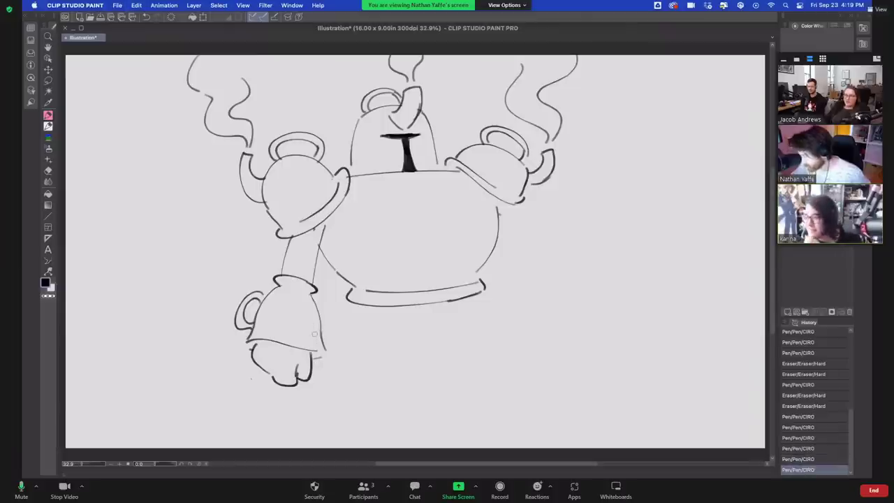
# Thicken the forearm cup's outline and draw pointed corners on its flared rim
pyautogui.moveTo(307, 291)
pyautogui.mouseDown()
pyautogui.moveTo(328, 346)
pyautogui.moveTo(316, 361)
pyautogui.moveTo(244, 342)
pyautogui.mouseUp()
pyautogui.moveTo(246, 342); pyautogui.dragTo(254, 349)
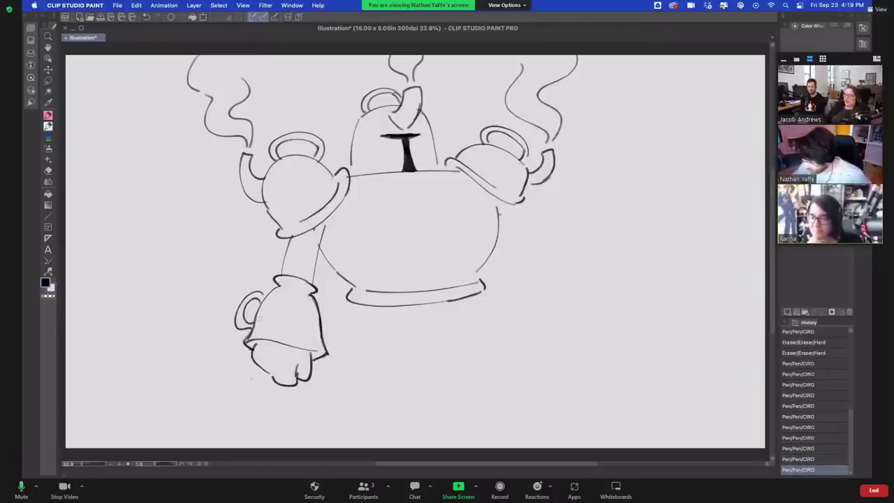
pyautogui.moveTo(311, 350); pyautogui.dragTo(326, 354)
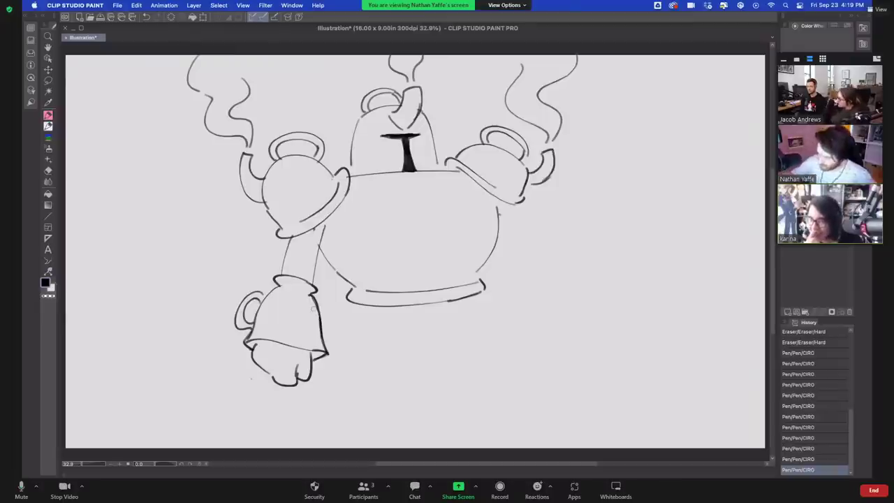
# Lasso the forearm cup with its hand, enlarge, rotate slightly clockwise and move it outward, and deselect it
pyautogui.click(48, 80)
pyautogui.moveTo(262, 270)
pyautogui.mouseDown()
pyautogui.moveTo(338, 301)
pyautogui.moveTo(338, 391)
pyautogui.moveTo(212, 328)
pyautogui.mouseUp()
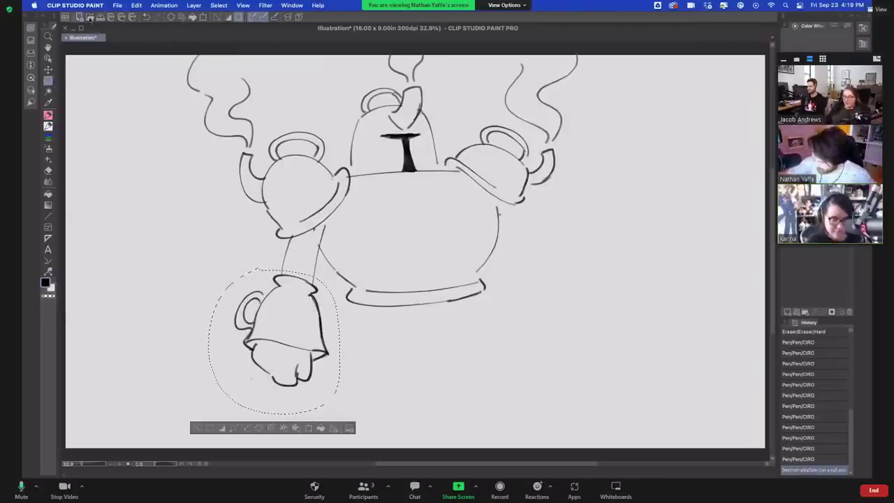
pyautogui.click(203, 17)
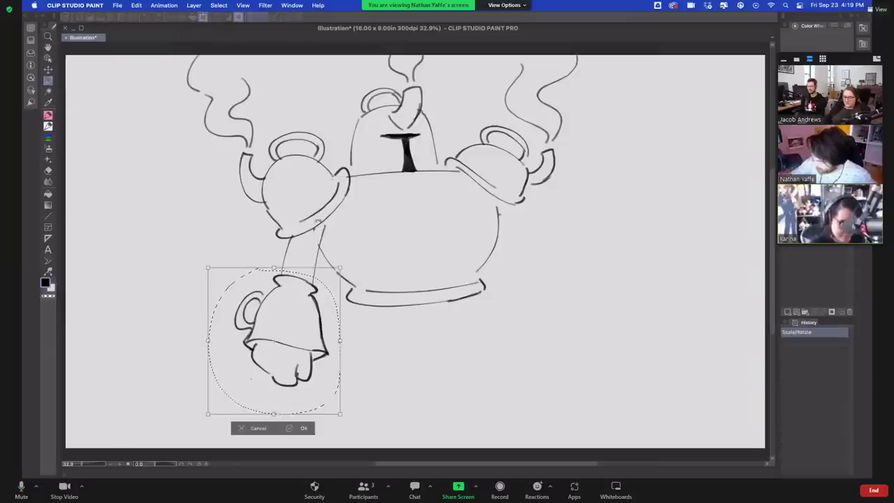
pyautogui.moveTo(340, 414); pyautogui.dragTo(356, 432)
pyautogui.moveTo(336, 383); pyautogui.dragTo(325, 380)
pyautogui.moveTo(362, 240); pyautogui.dragTo(373, 251)
pyautogui.moveTo(335, 312); pyautogui.dragTo(331, 307)
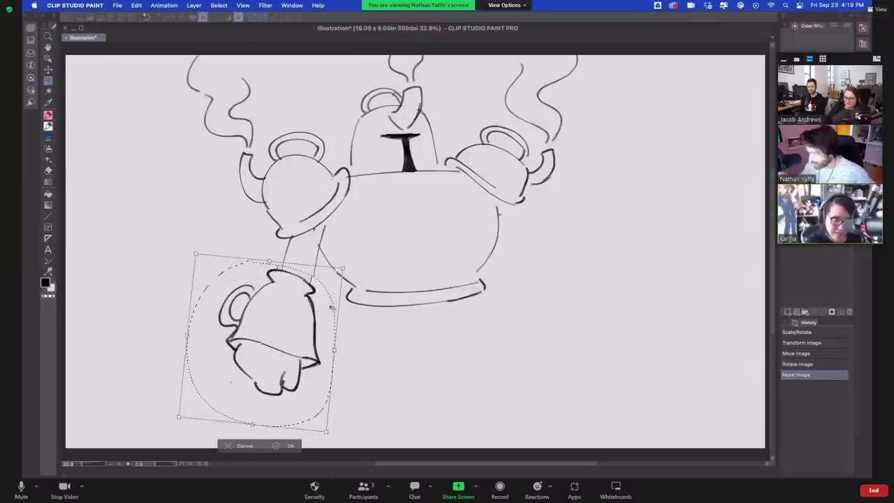
pyautogui.press('Return')
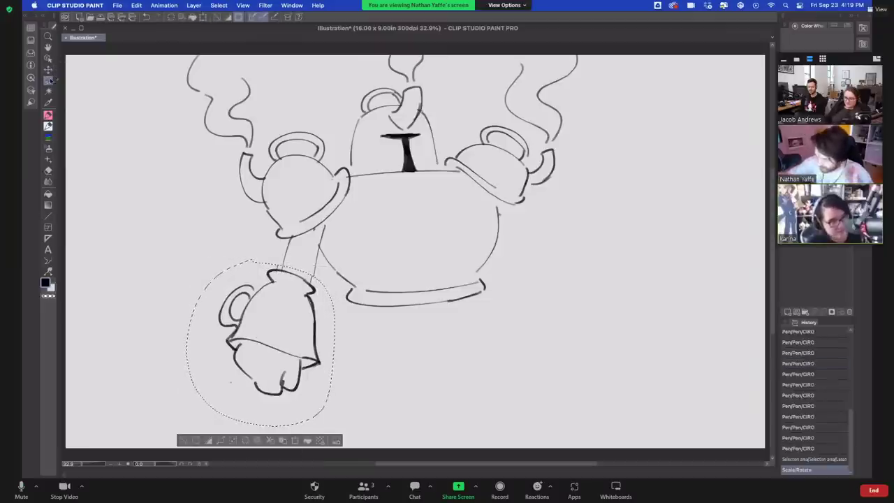
pyautogui.hotkey('ctrl', 'd')
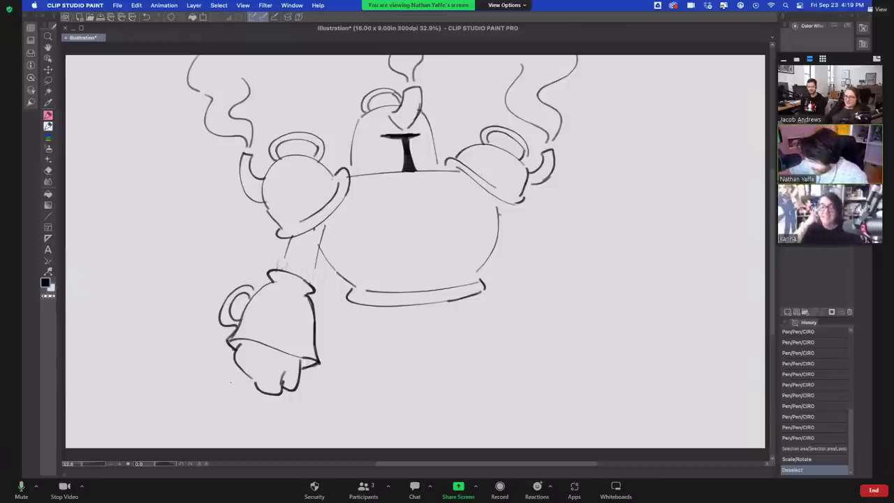
# Erase the upper arm's old lines above the collar and redraw both sides of the arm with bolder strokes
pyautogui.moveTo(280, 265)
pyautogui.mouseDown()
pyautogui.moveTo(275, 274)
pyautogui.moveTo(290, 269)
pyautogui.moveTo(278, 262)
pyautogui.moveTo(287, 266)
pyautogui.mouseUp()
pyautogui.moveTo(294, 269)
pyautogui.mouseDown()
pyautogui.moveTo(320, 279)
pyautogui.moveTo(285, 245)
pyautogui.moveTo(316, 238)
pyautogui.moveTo(279, 276)
pyautogui.moveTo(302, 283)
pyautogui.moveTo(279, 275)
pyautogui.mouseUp()
pyautogui.moveTo(278, 273)
pyautogui.mouseDown()
pyautogui.moveTo(282, 263)
pyautogui.moveTo(312, 288)
pyautogui.moveTo(327, 221)
pyautogui.mouseUp()
pyautogui.press('p')
pyautogui.moveTo(281, 271)
pyautogui.mouseDown()
pyautogui.moveTo(296, 233)
pyautogui.moveTo(338, 272)
pyautogui.mouseUp()
# Draw narrow curved highlight shapes on the lower-left side of the body and on the left shoulder teapot
pyautogui.moveTo(322, 231)
pyautogui.mouseDown()
pyautogui.moveTo(329, 218)
pyautogui.moveTo(329, 246)
pyautogui.moveTo(360, 274)
pyautogui.mouseUp()
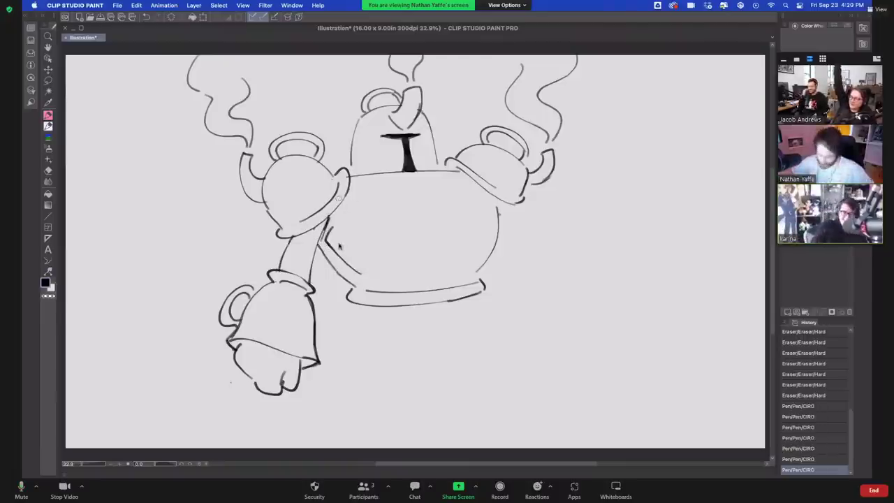
pyautogui.press('super+z')
pyautogui.moveTo(327, 243); pyautogui.dragTo(359, 279)
pyautogui.moveTo(326, 239)
pyautogui.mouseDown()
pyautogui.moveTo(337, 225)
pyautogui.moveTo(364, 278)
pyautogui.mouseUp()
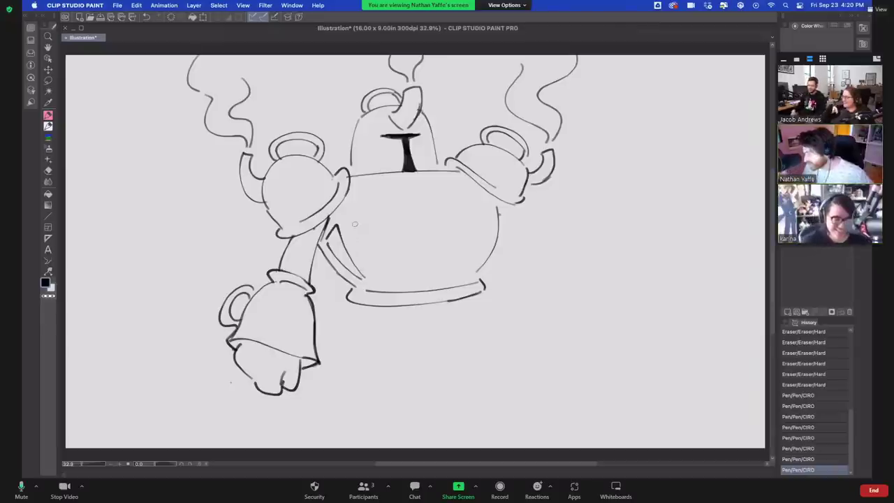
pyautogui.moveTo(270, 191); pyautogui.dragTo(285, 214)
pyautogui.press('super+z')
pyautogui.moveTo(246, 182); pyautogui.dragTo(260, 199)
pyautogui.press('super+z')
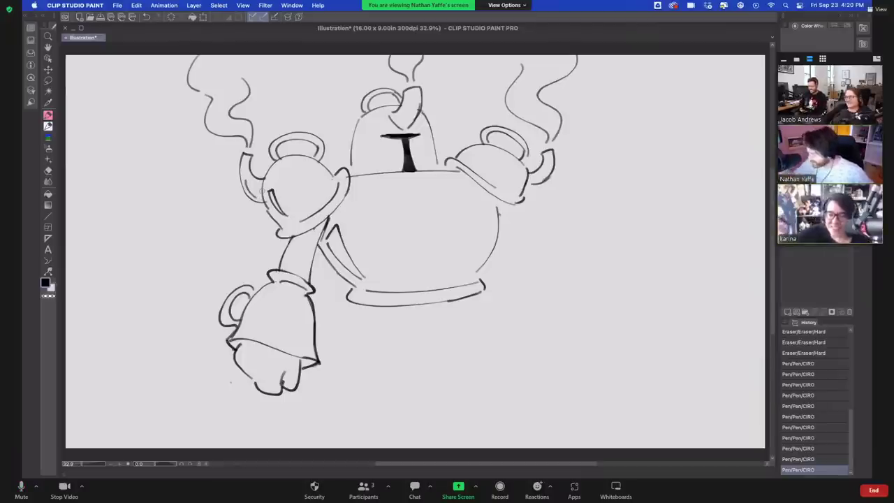
# Erase the right edge of the helmet's spout and redraw it as a smoother curve
pyautogui.press('e')
pyautogui.moveTo(417, 117); pyautogui.dragTo(411, 126)
pyautogui.moveTo(412, 123)
pyautogui.mouseDown()
pyautogui.moveTo(405, 128)
pyautogui.moveTo(421, 93)
pyautogui.mouseUp()
pyautogui.press('super+z')
pyautogui.press('super+z')
pyautogui.moveTo(411, 129); pyautogui.dragTo(421, 93)
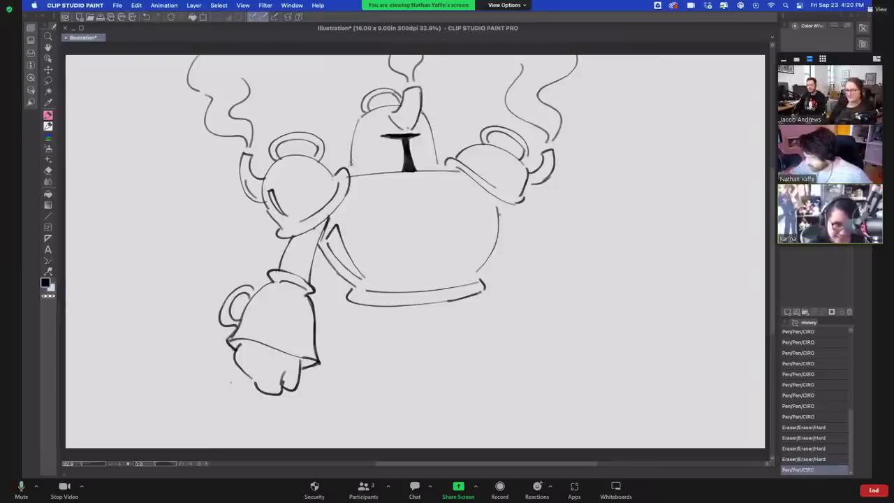
# Extend both sides of the teapot helmet down to meet the top line of the body
pyautogui.moveTo(351, 170); pyautogui.dragTo(350, 157)
pyautogui.press('super+z')
pyautogui.press('super+z')
pyautogui.moveTo(438, 170); pyautogui.dragTo(438, 150)
pyautogui.hotkey('ctrl', 'z')
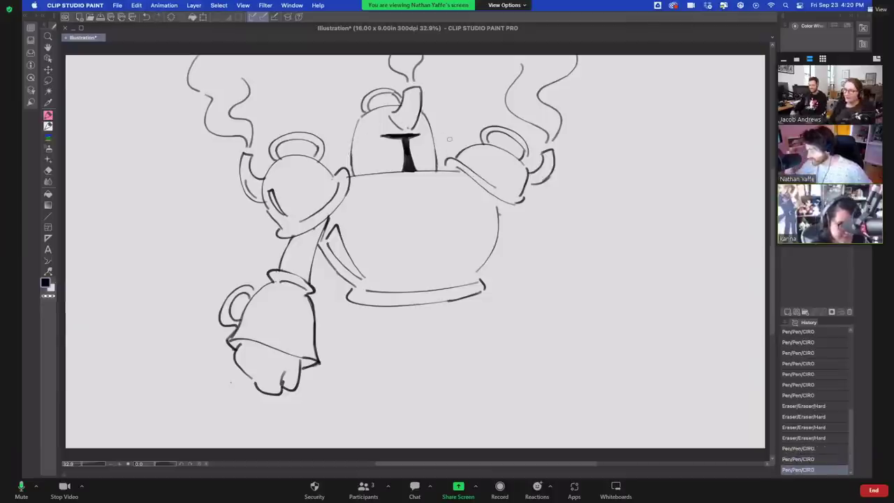
# Draw the first line of the right arm under its shoulder teapot, and a rounded left hip plate under the body's rim
pyautogui.moveTo(500, 199); pyautogui.dragTo(532, 243)
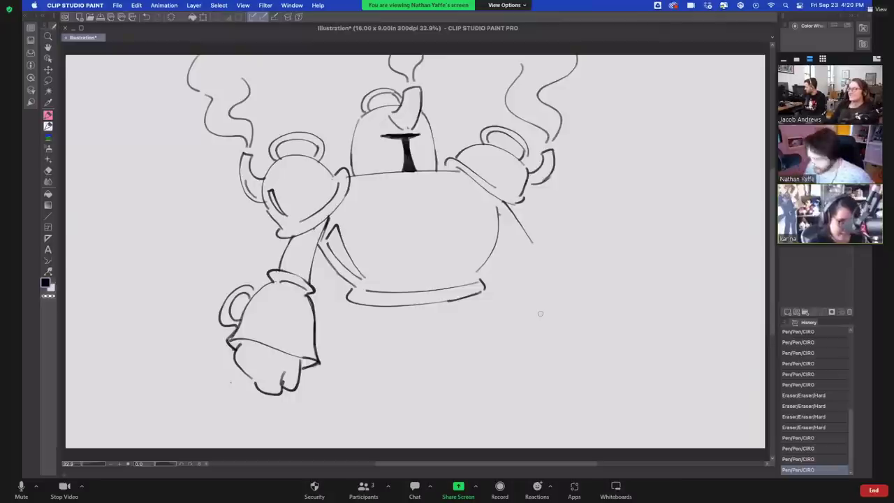
pyautogui.moveTo(353, 308); pyautogui.dragTo(482, 351)
pyautogui.hotkey('ctrl', 'z')
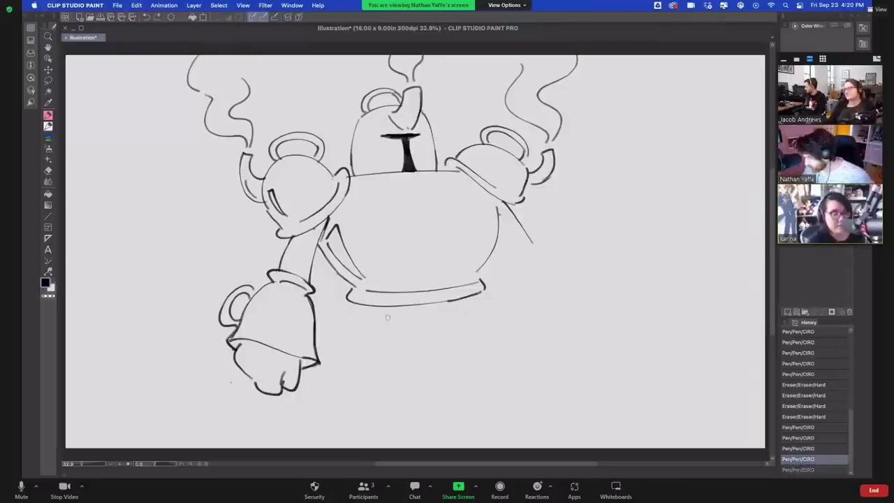
pyautogui.moveTo(361, 308)
pyautogui.mouseDown()
pyautogui.moveTo(351, 353)
pyautogui.moveTo(401, 340)
pyautogui.mouseUp()
pyautogui.hotkey('ctrl', 'z')
pyautogui.moveTo(347, 305); pyautogui.dragTo(391, 342)
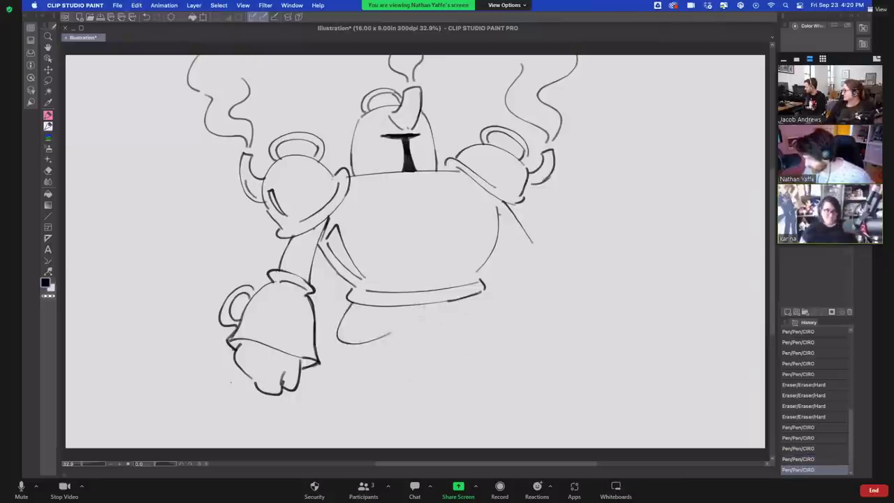
# Draw a large rounded central waist plate and a smaller right hip plate hanging from the body's rim
pyautogui.moveTo(372, 313); pyautogui.dragTo(438, 344)
pyautogui.hotkey('ctrl', 'z')
pyautogui.moveTo(369, 307)
pyautogui.mouseDown()
pyautogui.moveTo(453, 340)
pyautogui.moveTo(478, 293)
pyautogui.mouseUp()
pyautogui.press('super+z')
pyautogui.moveTo(448, 343); pyautogui.dragTo(478, 293)
pyautogui.moveTo(468, 329); pyautogui.dragTo(498, 334)
pyautogui.press('super+z')
pyautogui.moveTo(481, 293); pyautogui.dragTo(500, 329)
pyautogui.press('super+z')
pyautogui.moveTo(483, 294); pyautogui.dragTo(498, 328)
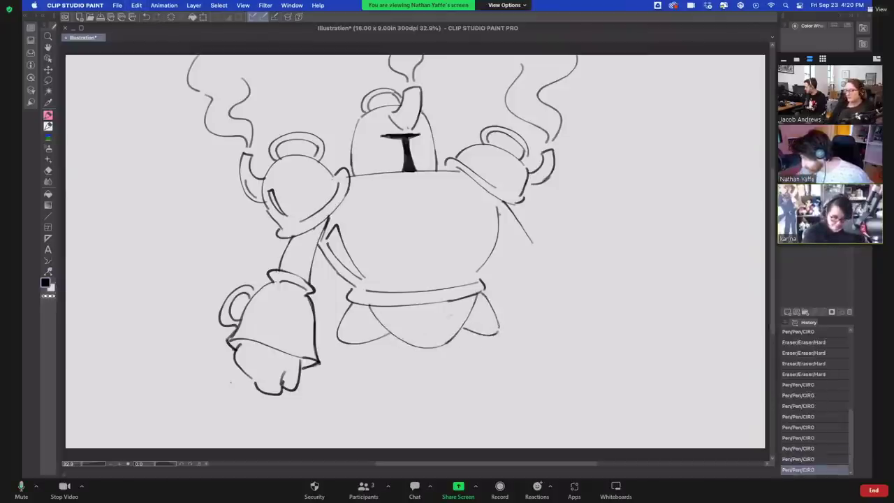
# Add curved inner contour lines to the central waist plate and both hip plates
pyautogui.press('super+z')
pyautogui.moveTo(384, 311); pyautogui.dragTo(460, 305)
pyautogui.press('super+z')
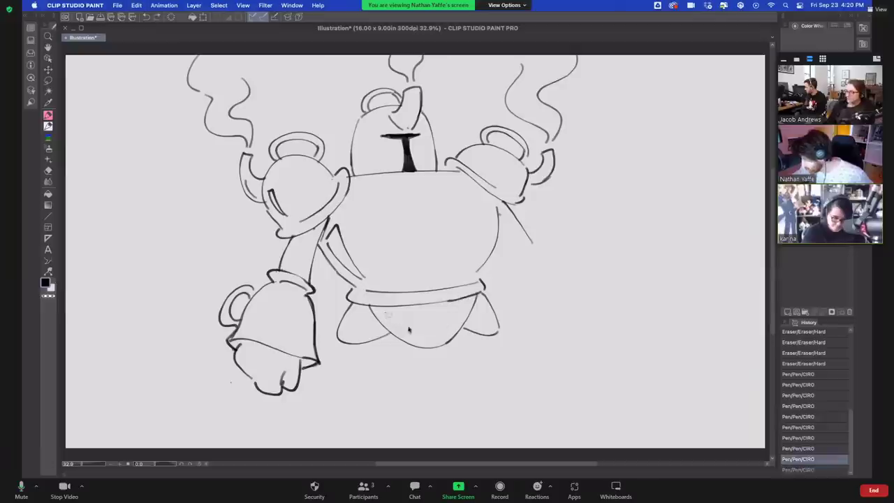
pyautogui.moveTo(384, 309); pyautogui.dragTo(461, 304)
pyautogui.moveTo(352, 314)
pyautogui.mouseDown()
pyautogui.moveTo(383, 324)
pyautogui.moveTo(346, 324)
pyautogui.moveTo(379, 325)
pyautogui.mouseUp()
pyautogui.press('super+z')
pyautogui.press('super+z')
pyautogui.press('super+z')
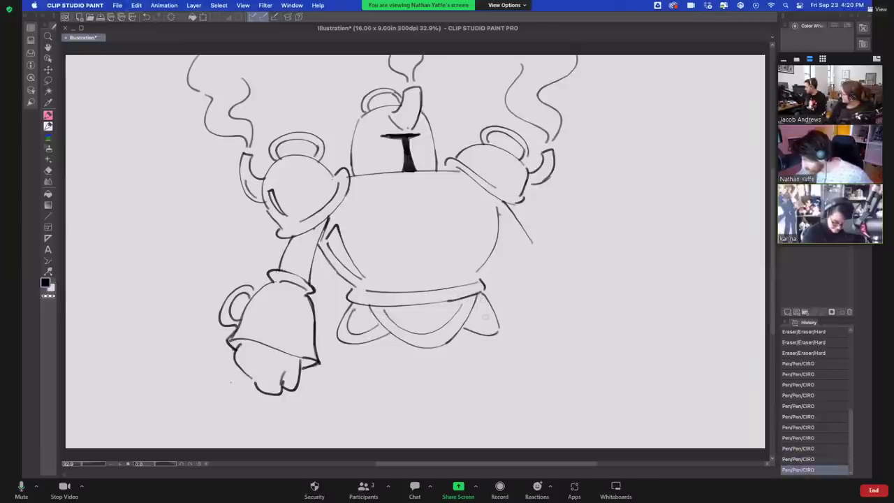
pyautogui.moveTo(468, 319)
pyautogui.mouseDown()
pyautogui.moveTo(490, 316)
pyautogui.moveTo(482, 296)
pyautogui.mouseUp()
pyautogui.press('super+z')
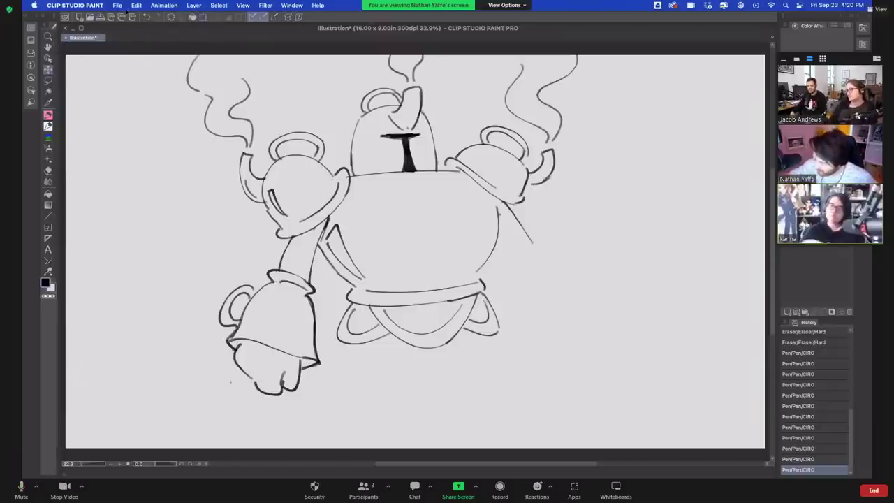
# Scale the whole knight drawing down toward its upper right corner to make room for legs below the hip plates
pyautogui.press('super+t')
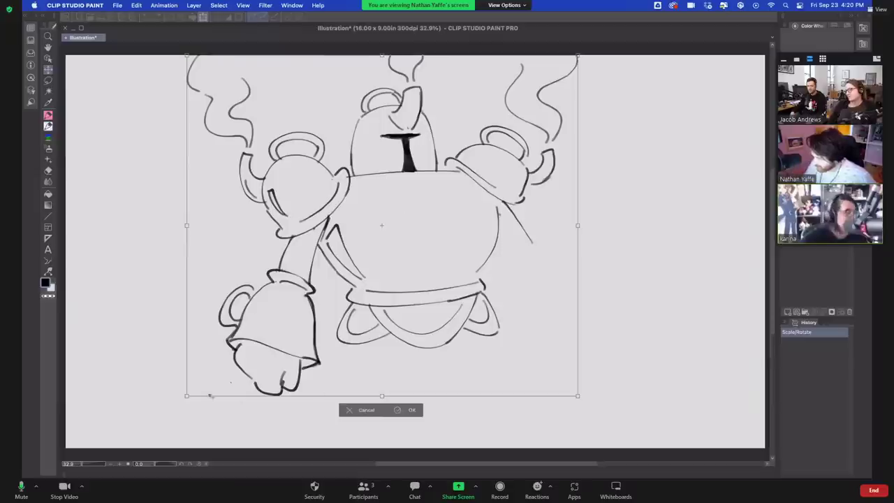
pyautogui.moveTo(185, 396); pyautogui.dragTo(248, 342)
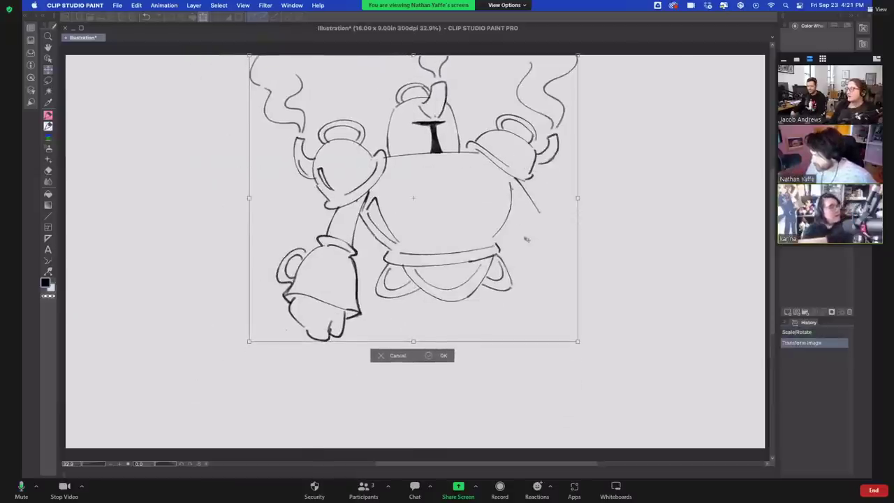
pyautogui.press('Return')
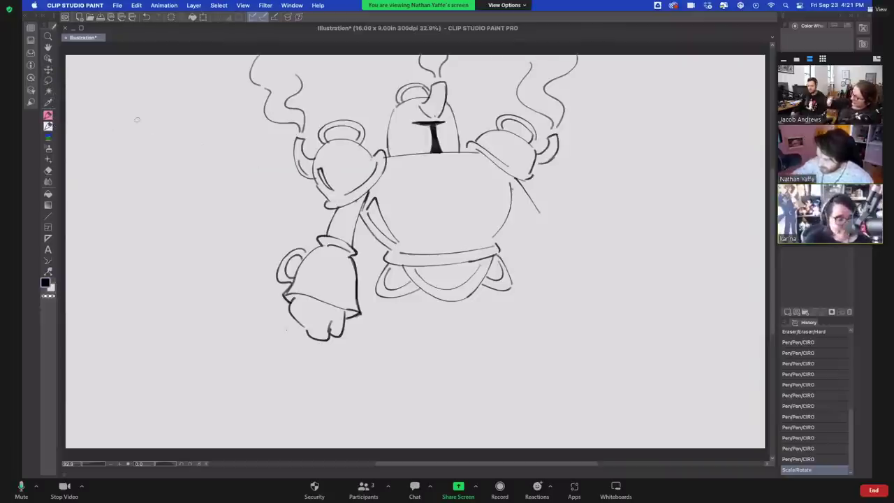
# Draw the side lines of both legs coming down from beneath the hip plates, with the right leg angled outward
pyautogui.moveTo(395, 296); pyautogui.dragTo(386, 349)
pyautogui.moveTo(426, 295); pyautogui.dragTo(415, 345)
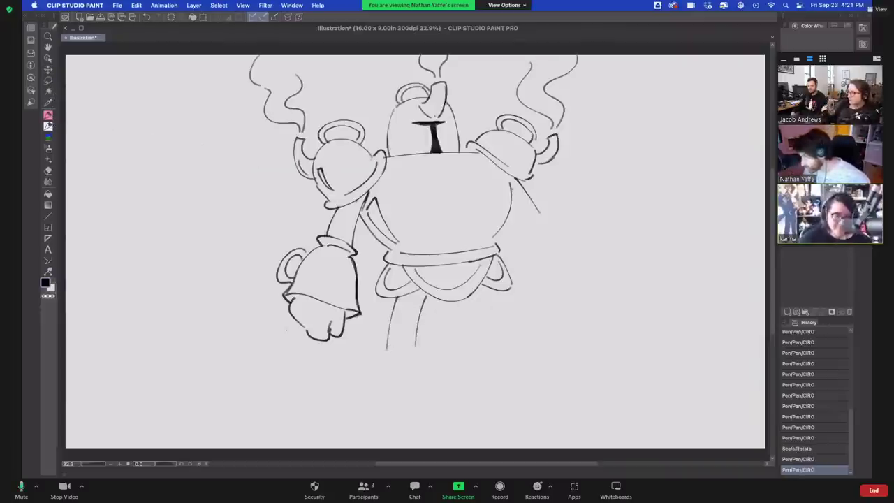
pyautogui.moveTo(476, 295); pyautogui.dragTo(503, 345)
pyautogui.moveTo(504, 294); pyautogui.dragTo(528, 341)
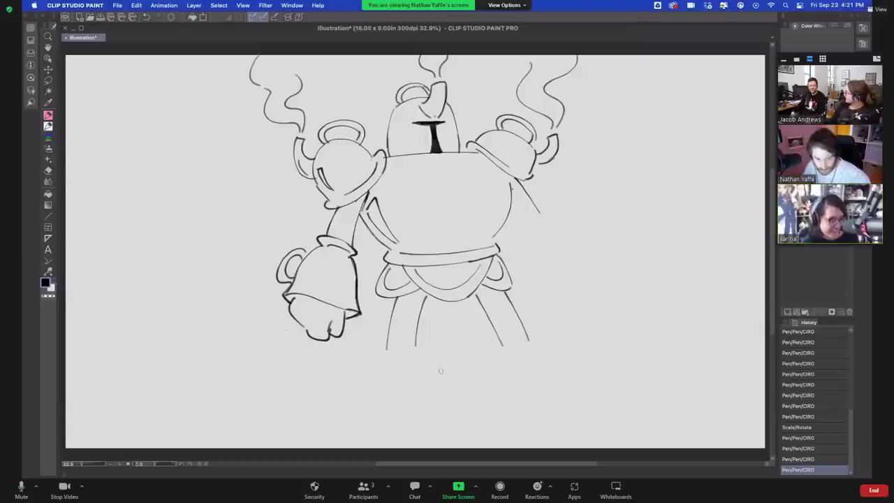
pyautogui.moveTo(415, 345); pyautogui.dragTo(432, 391)
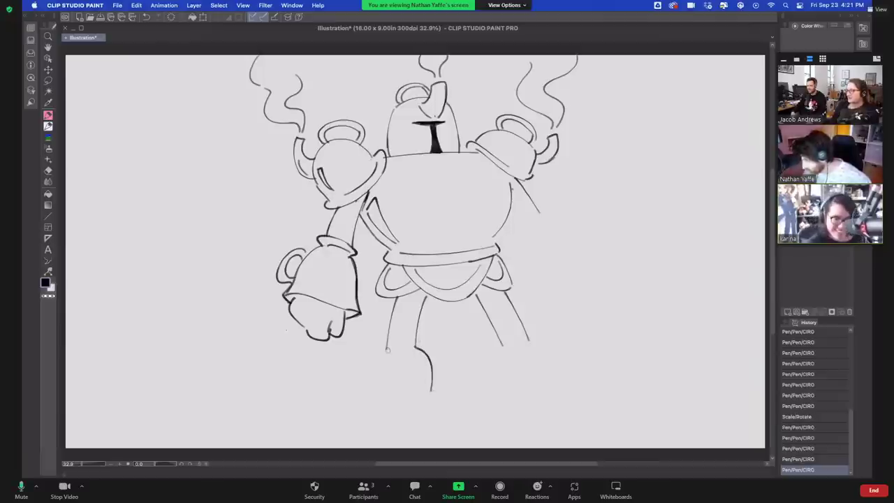
pyautogui.moveTo(388, 347); pyautogui.dragTo(366, 382)
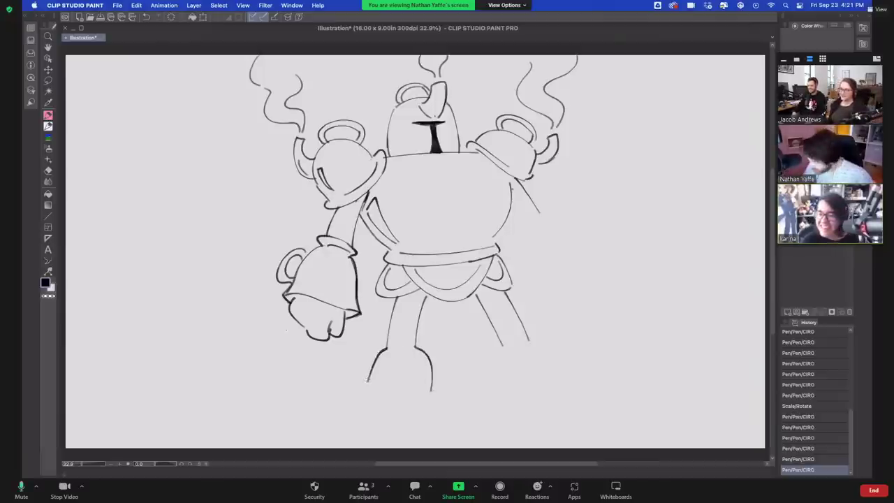
pyautogui.moveTo(368, 378); pyautogui.dragTo(336, 364)
pyautogui.hotkey('ctrl', 'z')
pyautogui.hotkey('ctrl', 'z')
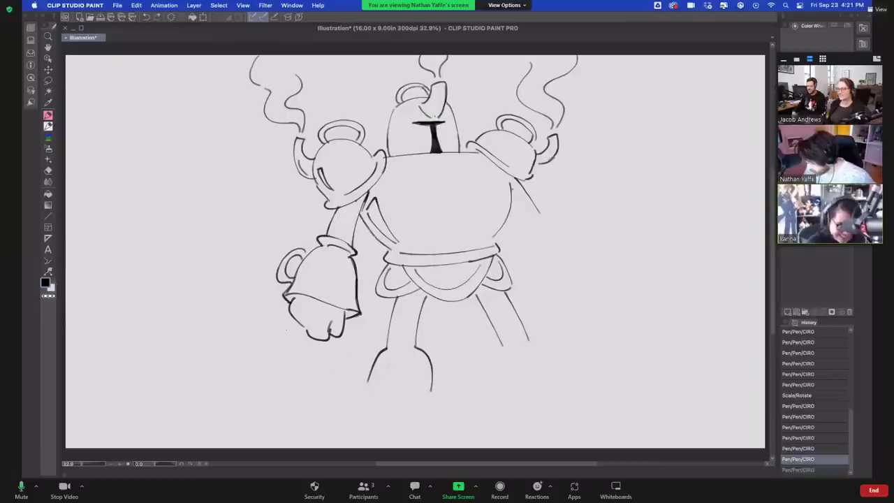
pyautogui.hotkey('ctrl', 'z')
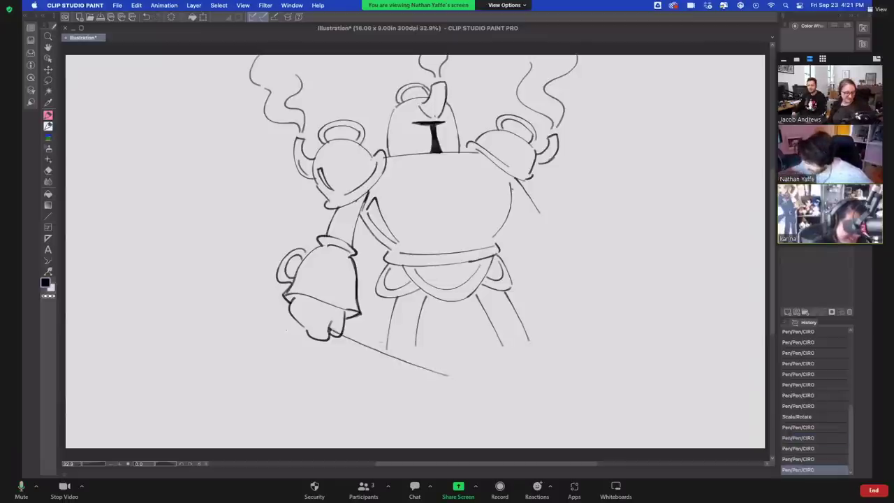
# Draw a long spoon handle from the left hand across the legs to a large oval bowl, and erase the overlapping lines
pyautogui.moveTo(330, 323)
pyautogui.mouseDown()
pyautogui.moveTo(472, 369)
pyautogui.moveTo(438, 382)
pyautogui.moveTo(509, 414)
pyautogui.mouseUp()
pyautogui.moveTo(445, 364)
pyautogui.mouseDown()
pyautogui.moveTo(485, 361)
pyautogui.moveTo(526, 389)
pyautogui.moveTo(510, 414)
pyautogui.mouseUp()
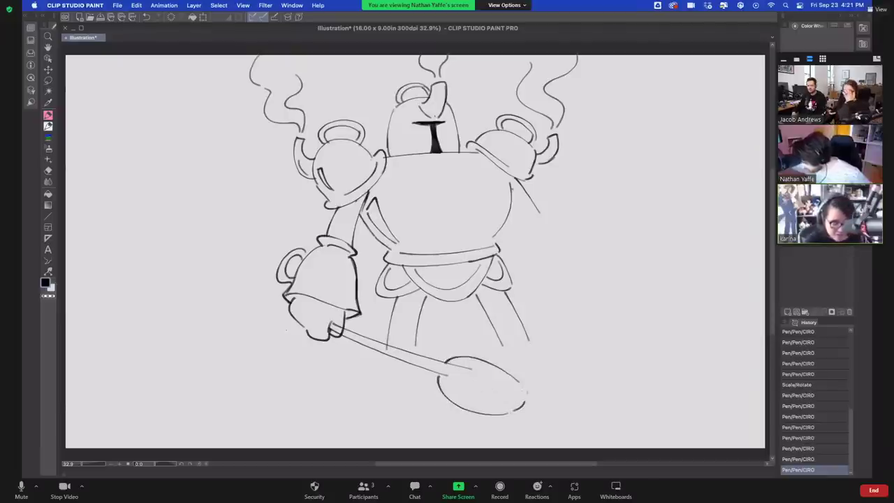
pyautogui.press('e')
pyautogui.moveTo(447, 375); pyautogui.dragTo(460, 370)
pyautogui.moveTo(343, 329); pyautogui.dragTo(366, 340)
pyautogui.click(340, 330)
pyautogui.click(368, 341)
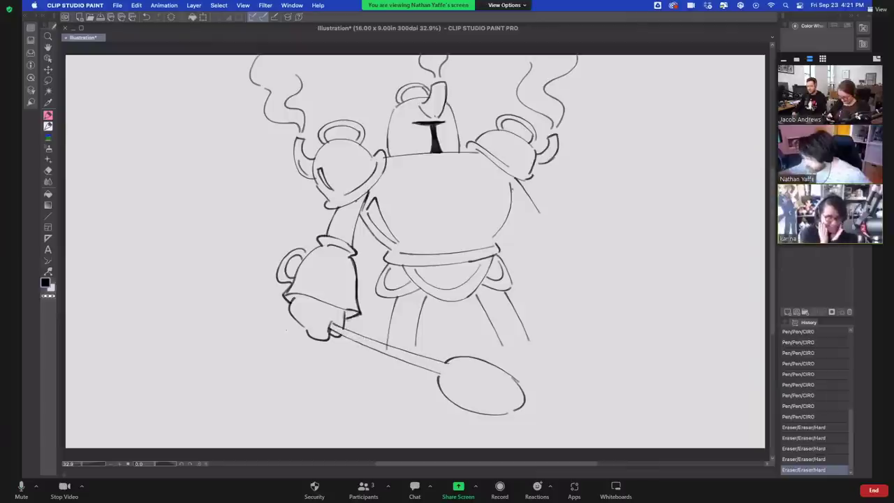
# Extend the spoon handle out behind the left gauntlet, widening it to a rounded end
pyautogui.moveTo(288, 307); pyautogui.dragTo(239, 278)
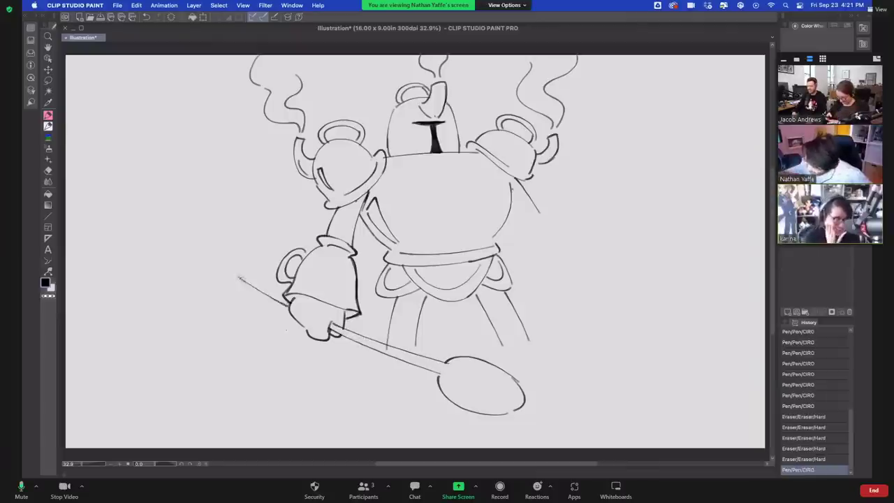
pyautogui.moveTo(288, 303); pyautogui.dragTo(222, 250)
pyautogui.moveTo(244, 281)
pyautogui.mouseDown()
pyautogui.moveTo(192, 233)
pyautogui.moveTo(241, 268)
pyautogui.mouseUp()
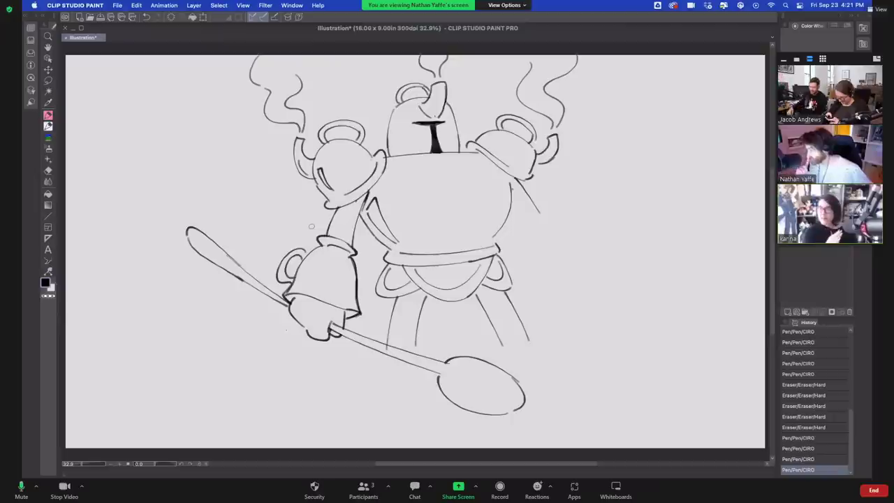
# Redraw the left thigh above the spoon handle, erase its old edge, and sketch both sides of the lower leg beneath the handle
pyautogui.moveTo(382, 341)
pyautogui.mouseDown()
pyautogui.moveTo(399, 294)
pyautogui.moveTo(417, 345)
pyautogui.mouseUp()
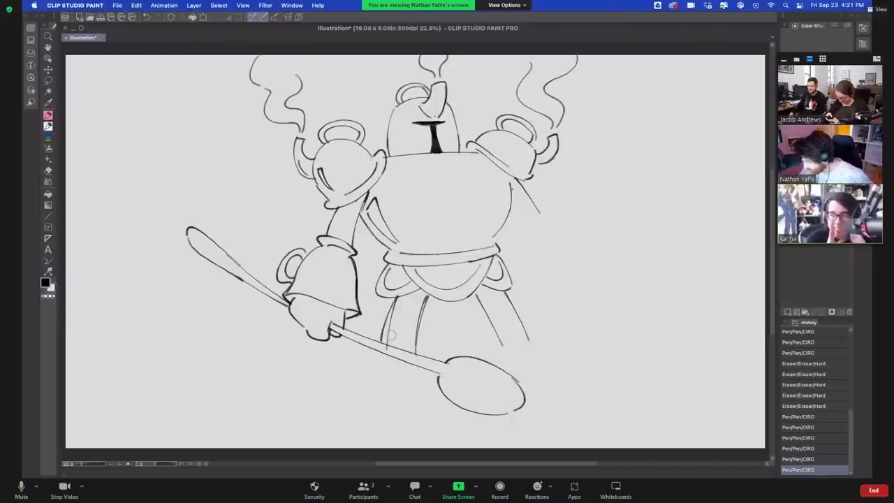
pyautogui.moveTo(394, 314); pyautogui.dragTo(388, 354)
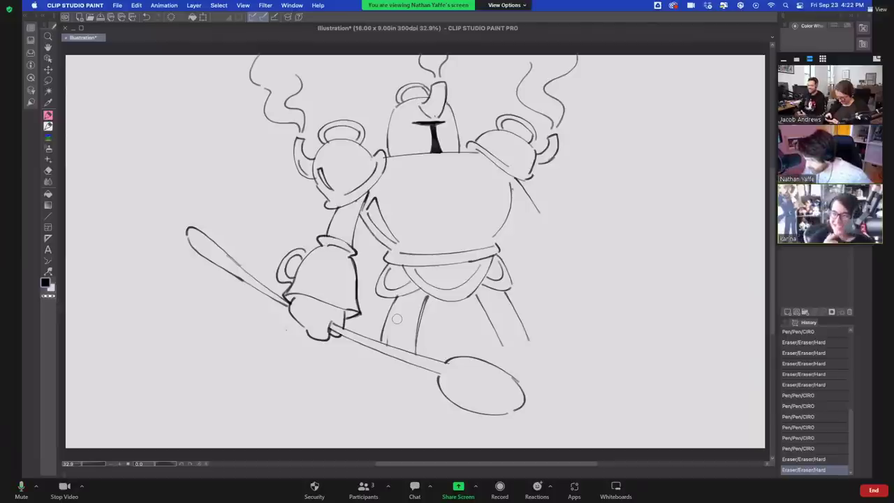
pyautogui.moveTo(375, 353); pyautogui.dragTo(369, 402)
pyautogui.press('super+z')
pyautogui.moveTo(420, 370); pyautogui.dragTo(431, 420)
pyautogui.press('super+z')
pyautogui.moveTo(368, 394)
pyautogui.mouseDown()
pyautogui.moveTo(358, 431)
pyautogui.moveTo(412, 430)
pyautogui.mouseUp()
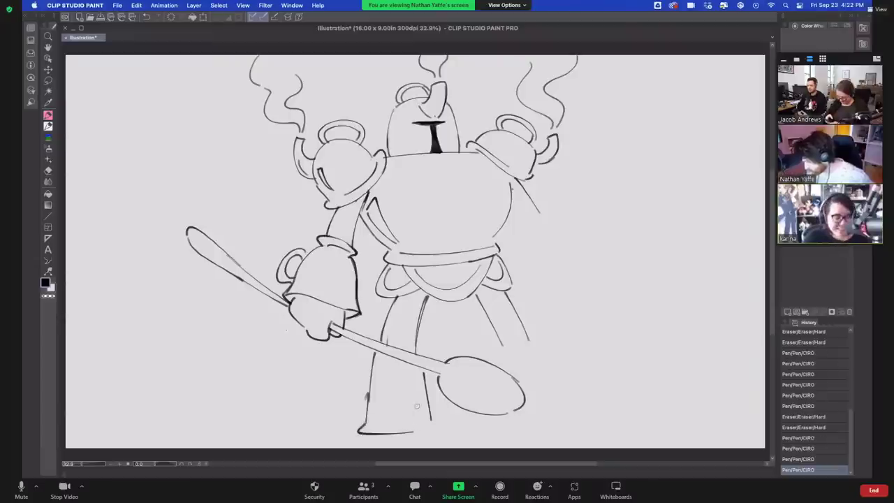
pyautogui.hotkey('ctrl', 'z')
pyautogui.hotkey('ctrl', 'z')
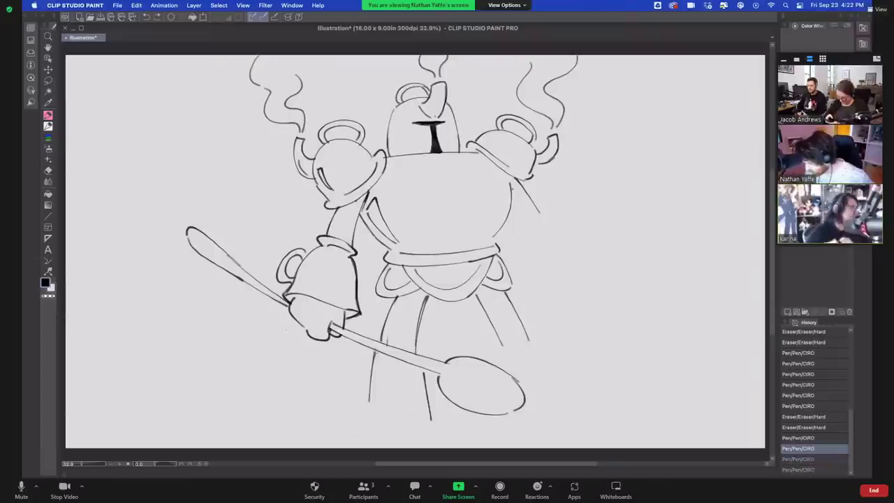
# Draw the left boot as an upside-down teacup with a flared base and small side handle, and erase the leg line inside it
pyautogui.moveTo(373, 352)
pyautogui.mouseDown()
pyautogui.moveTo(355, 433)
pyautogui.moveTo(434, 430)
pyautogui.moveTo(437, 377)
pyautogui.mouseUp()
pyautogui.press('super+z')
pyautogui.moveTo(431, 409)
pyautogui.mouseDown()
pyautogui.moveTo(438, 383)
pyautogui.moveTo(429, 399)
pyautogui.moveTo(427, 379)
pyautogui.mouseUp()
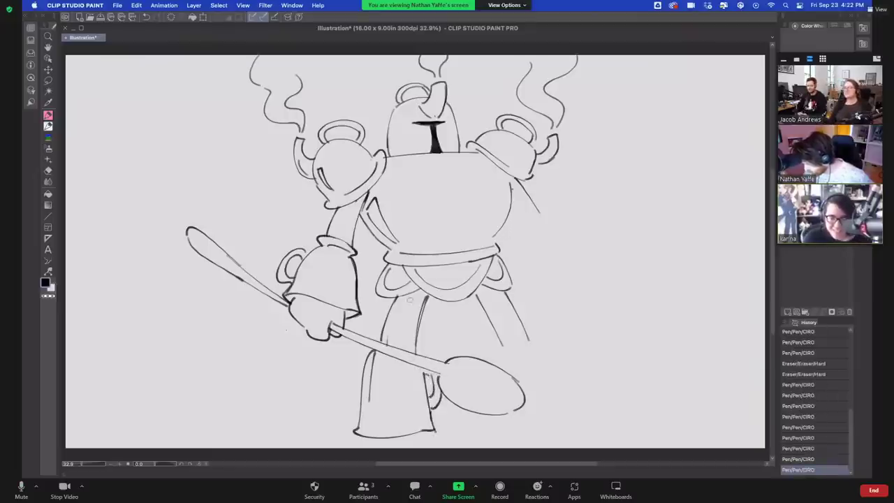
pyautogui.moveTo(369, 400); pyautogui.dragTo(374, 354)
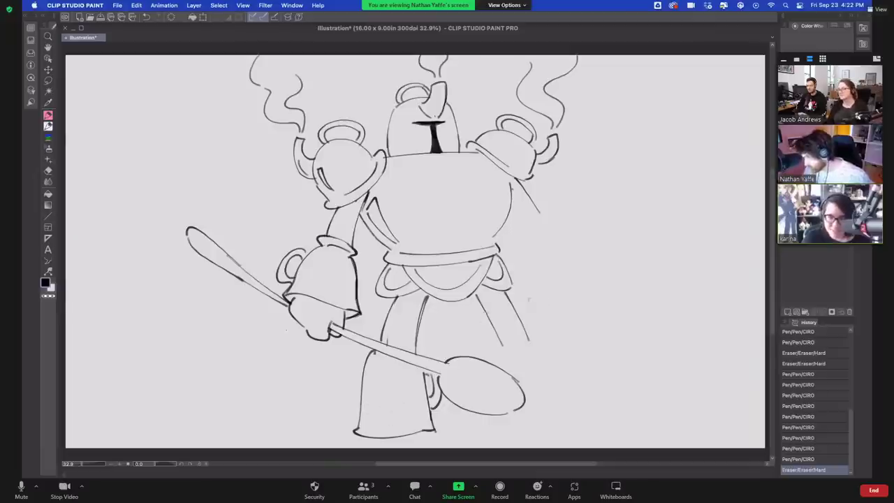
pyautogui.moveTo(383, 334); pyautogui.dragTo(414, 349)
pyautogui.hotkey('ctrl', 'z')
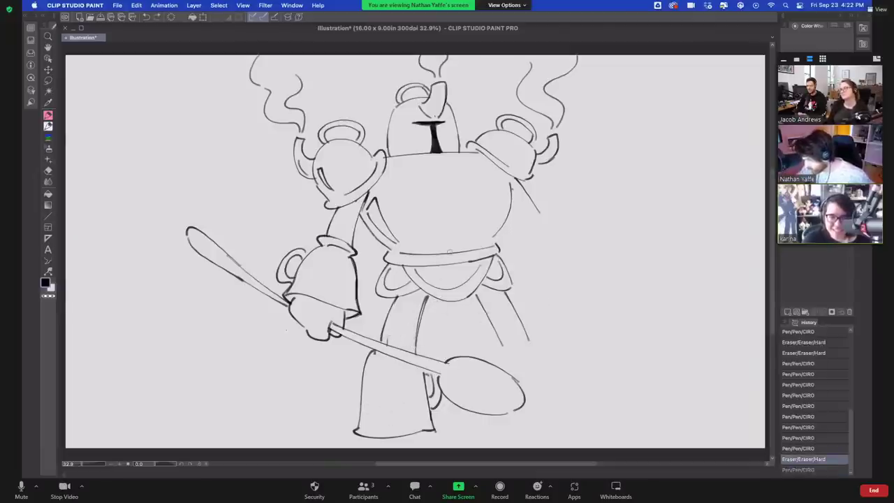
# Draw a matching upside-down teacup boot on the right leg, with a flared base partly hidden behind the spoon bowl
pyautogui.moveTo(499, 332)
pyautogui.mouseDown()
pyautogui.moveTo(494, 370)
pyautogui.moveTo(529, 328)
pyautogui.moveTo(545, 391)
pyautogui.mouseUp()
pyautogui.press('super+z')
pyautogui.press('super+z')
pyautogui.moveTo(529, 335); pyautogui.dragTo(564, 414)
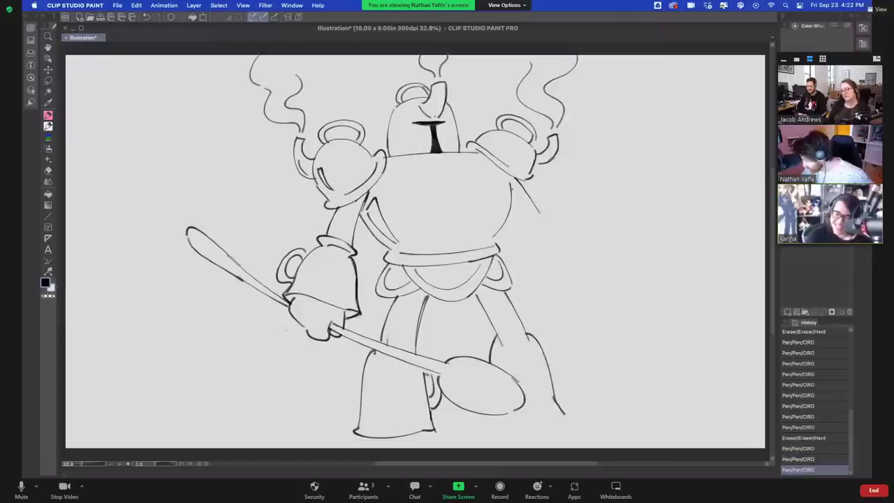
pyautogui.moveTo(498, 416)
pyautogui.mouseDown()
pyautogui.moveTo(516, 426)
pyautogui.moveTo(572, 417)
pyautogui.mouseUp()
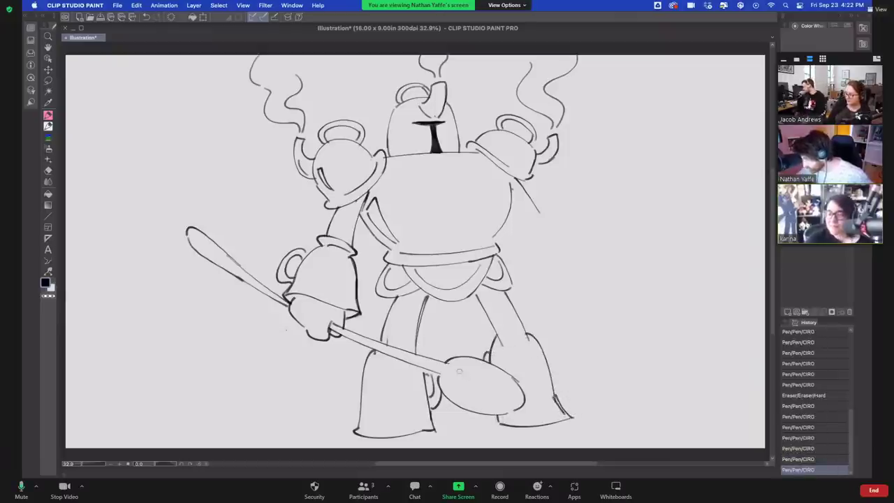
# Add inner contour lines to the spoon's bowl and handle end, and rework the finger gripping the handle
pyautogui.moveTo(453, 367)
pyautogui.mouseDown()
pyautogui.moveTo(462, 389)
pyautogui.moveTo(524, 394)
pyautogui.mouseUp()
pyautogui.hotkey('ctrl', 'z')
pyautogui.moveTo(451, 373)
pyautogui.mouseDown()
pyautogui.moveTo(469, 398)
pyautogui.moveTo(516, 390)
pyautogui.mouseUp()
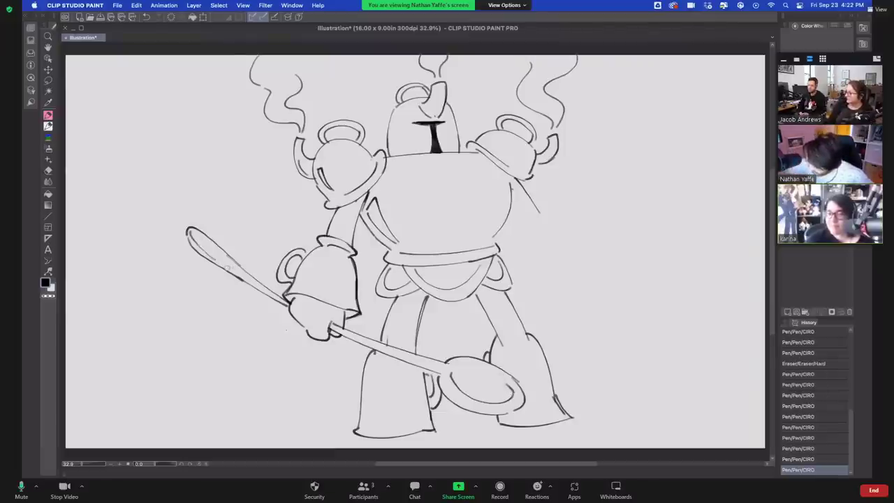
pyautogui.click(227, 268)
pyautogui.press('super+z')
pyautogui.moveTo(336, 314)
pyautogui.mouseDown()
pyautogui.moveTo(330, 332)
pyautogui.moveTo(339, 334)
pyautogui.mouseUp()
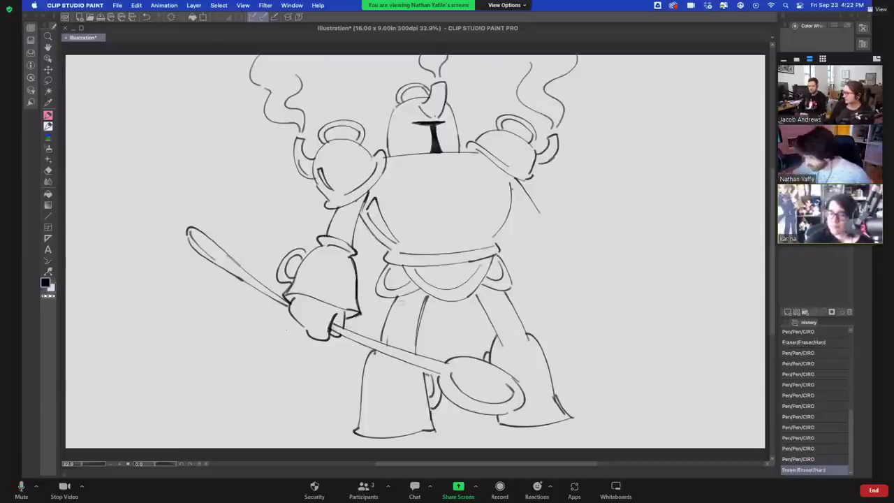
# Fill small black shadows at the top of both legs, just beneath the waist and hip plates
pyautogui.moveTo(412, 303)
pyautogui.mouseDown()
pyautogui.moveTo(421, 307)
pyautogui.moveTo(425, 296)
pyautogui.mouseUp()
pyautogui.press('super+z')
pyautogui.moveTo(479, 288); pyautogui.dragTo(484, 297)
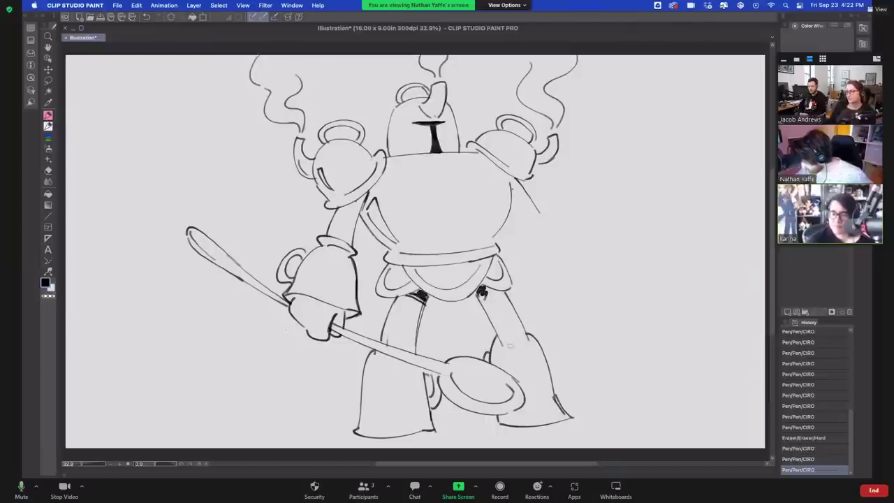
pyautogui.moveTo(500, 341)
pyautogui.mouseDown()
pyautogui.moveTo(521, 328)
pyautogui.moveTo(501, 333)
pyautogui.moveTo(525, 335)
pyautogui.moveTo(533, 352)
pyautogui.mouseUp()
pyautogui.press('super+z')
pyautogui.press('super+z')
pyautogui.press('super+shift+z')
# Erase the right boot's base and lower outer side, and clean stray lines from the top of the left boot
pyautogui.press('e')
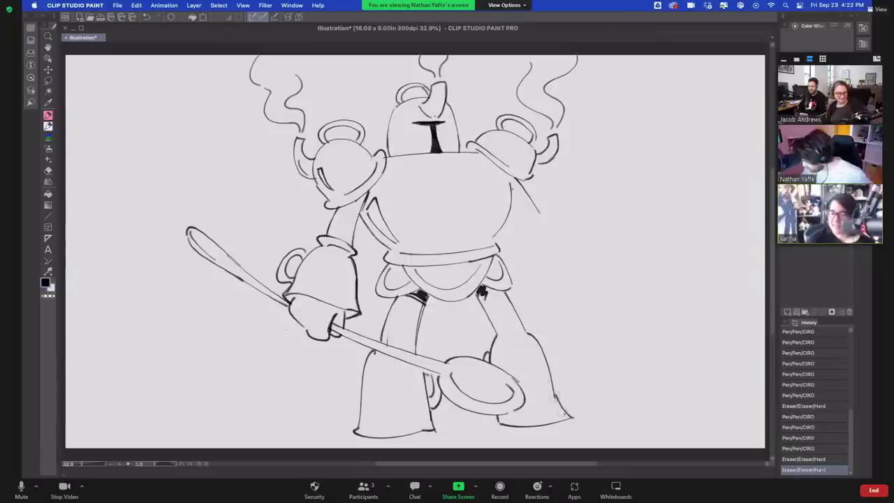
pyautogui.moveTo(496, 412); pyautogui.dragTo(499, 422)
pyautogui.moveTo(531, 390)
pyautogui.mouseDown()
pyautogui.moveTo(514, 371)
pyautogui.moveTo(577, 422)
pyautogui.moveTo(524, 425)
pyautogui.moveTo(550, 422)
pyautogui.mouseUp()
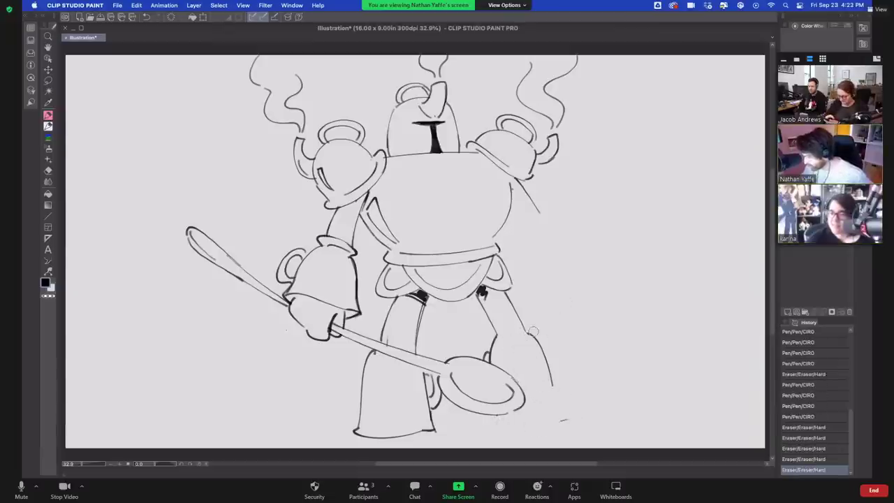
pyautogui.moveTo(426, 377); pyautogui.dragTo(430, 379)
pyautogui.moveTo(374, 354); pyautogui.dragTo(375, 359)
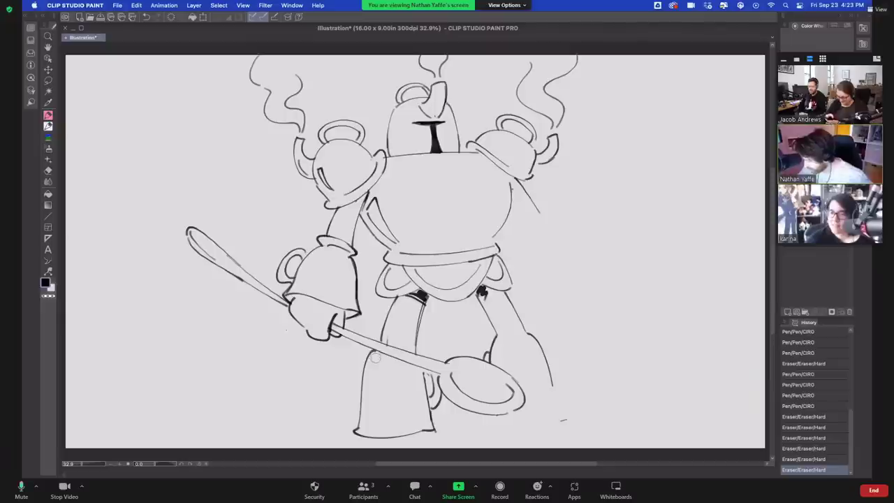
# Redraw the left boot's base with a wider flared rim and erase the old lines at its corners
pyautogui.moveTo(361, 420)
pyautogui.mouseDown()
pyautogui.moveTo(355, 430)
pyautogui.moveTo(389, 436)
pyautogui.moveTo(351, 432)
pyautogui.moveTo(433, 429)
pyautogui.mouseUp()
pyautogui.press('super+z')
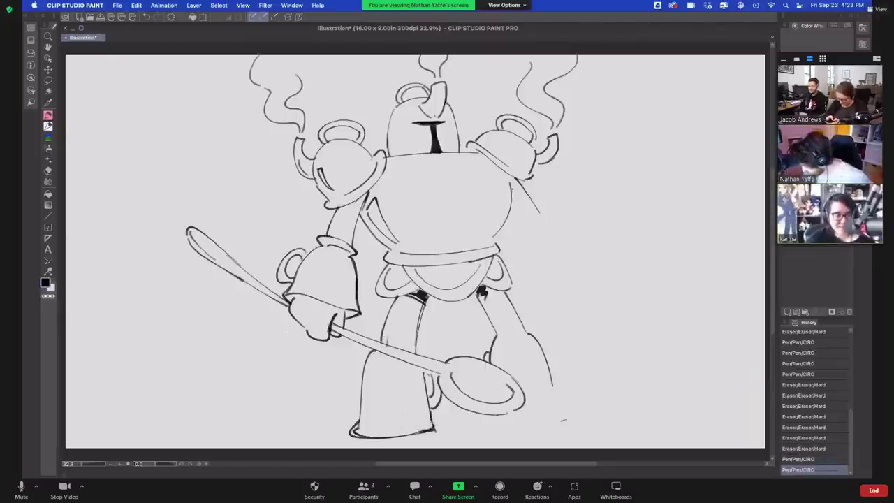
pyautogui.moveTo(361, 423)
pyautogui.mouseDown()
pyautogui.moveTo(353, 430)
pyautogui.moveTo(364, 432)
pyautogui.mouseUp()
pyautogui.moveTo(433, 427); pyautogui.dragTo(436, 430)
pyautogui.click(434, 431)
pyautogui.click(428, 426)
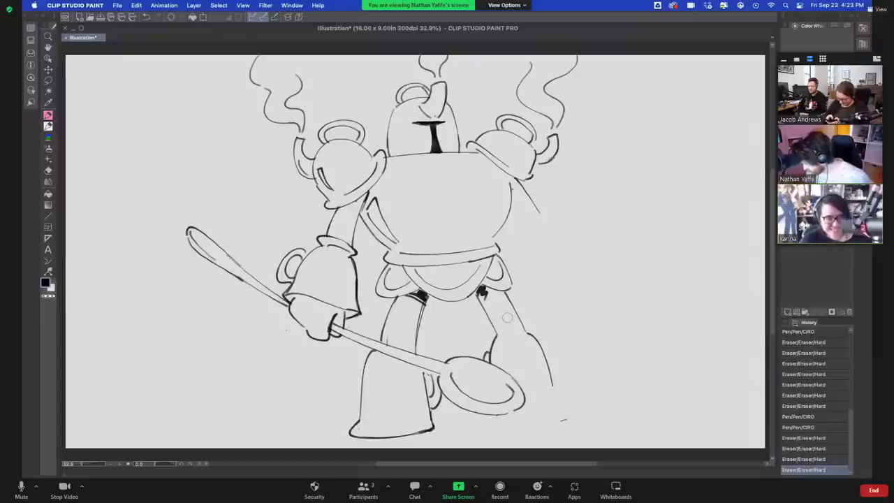
# Redraw the right boot's base line and its outer side, flaring out to a pointed corner
pyautogui.moveTo(492, 415); pyautogui.dragTo(493, 426)
pyautogui.press('super+z')
pyautogui.moveTo(493, 425); pyautogui.dragTo(572, 421)
pyautogui.moveTo(550, 377); pyautogui.dragTo(561, 417)
pyautogui.press('super+z')
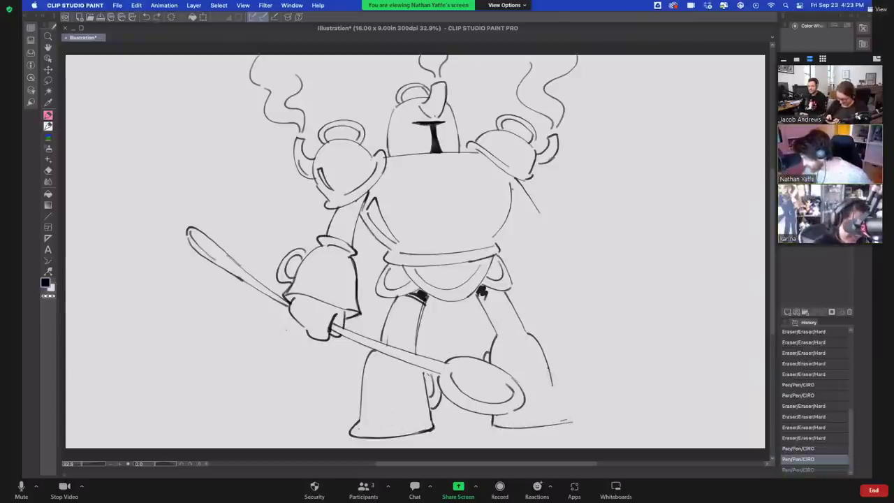
pyautogui.moveTo(547, 368); pyautogui.dragTo(559, 412)
pyautogui.press('super+z')
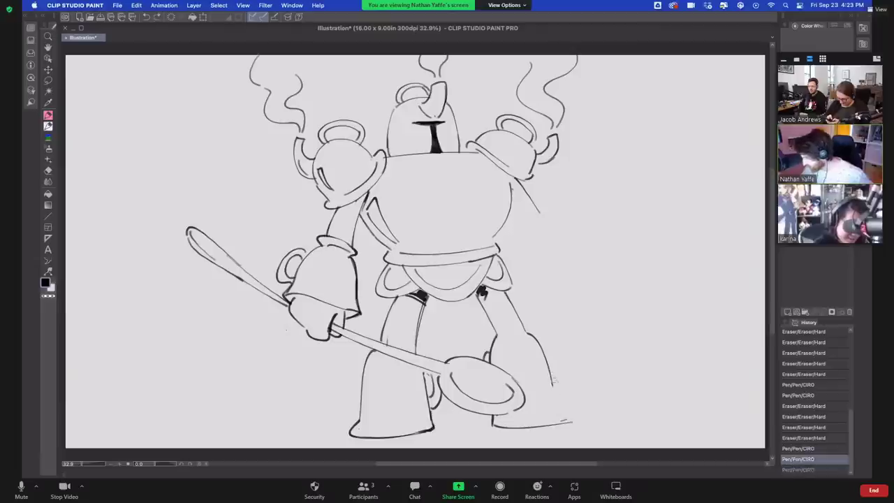
pyautogui.moveTo(548, 368); pyautogui.dragTo(560, 417)
pyautogui.press('super+z')
pyautogui.moveTo(565, 417)
pyautogui.mouseDown()
pyautogui.moveTo(573, 421)
pyautogui.moveTo(518, 425)
pyautogui.mouseUp()
pyautogui.press('super+z')
pyautogui.press('super+z')
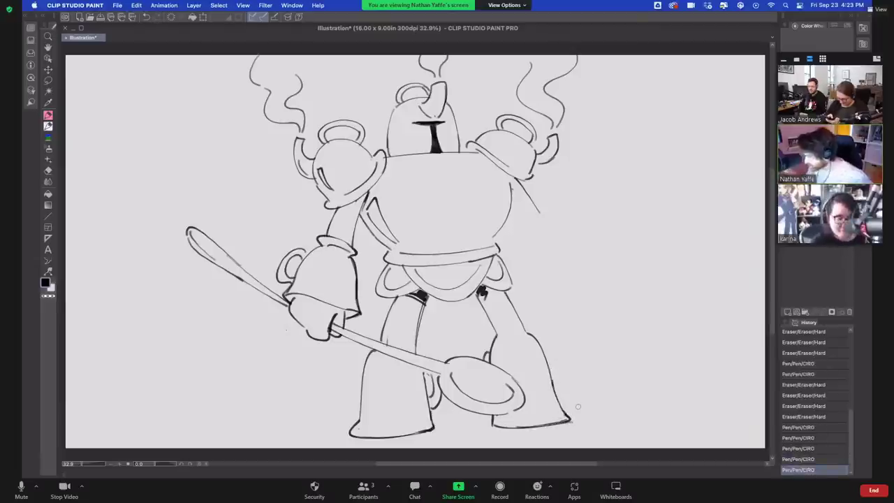
# Erase the excess line around the outer bottom corner of the right boot
pyautogui.click(576, 406)
pyautogui.click(570, 419)
pyautogui.press('super+z')
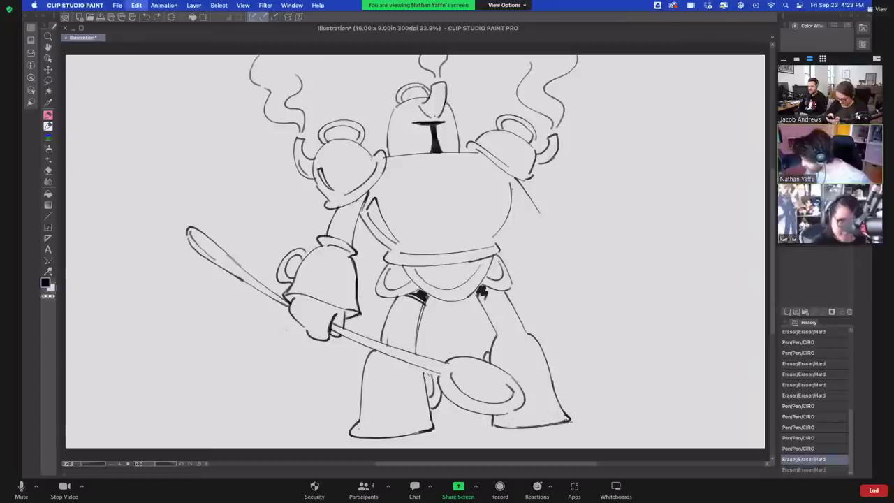
pyautogui.click(565, 417)
pyautogui.click(564, 417)
pyautogui.click(565, 415)
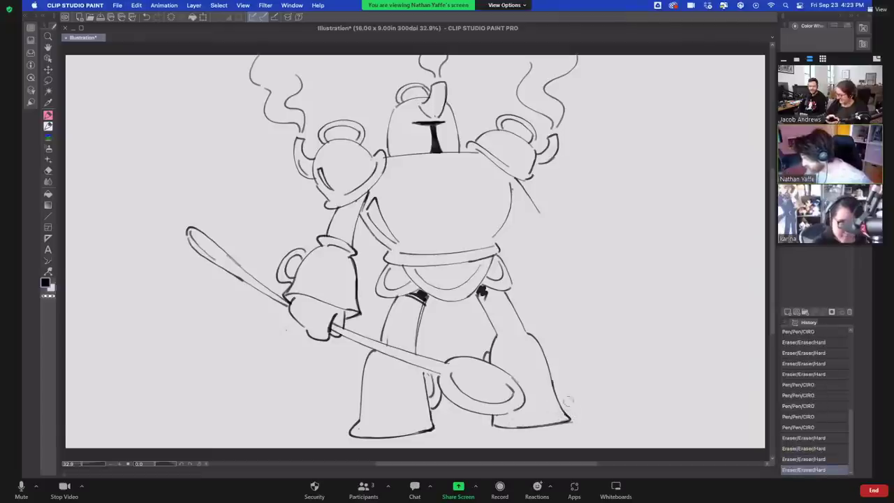
# Erase the outer and inner lines of the right thigh between the waist armor and the boot
pyautogui.click(553, 365)
pyautogui.click(558, 389)
pyautogui.moveTo(503, 293); pyautogui.dragTo(522, 324)
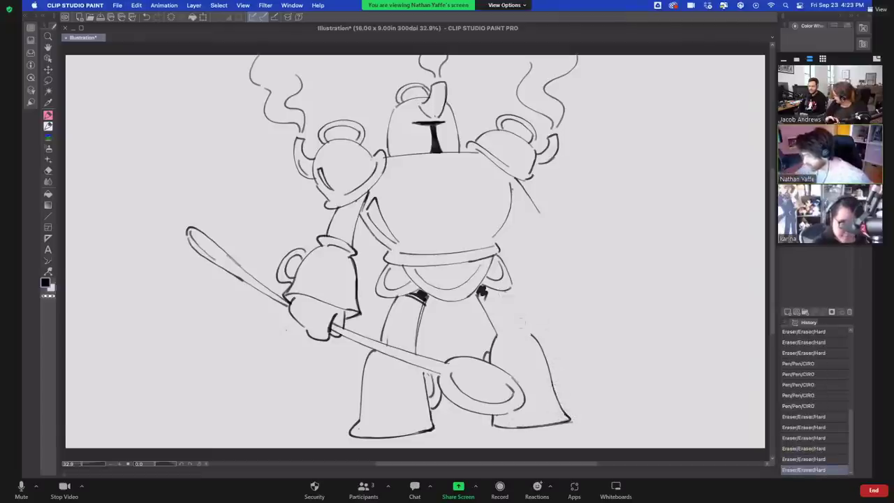
pyautogui.moveTo(478, 297); pyautogui.dragTo(494, 332)
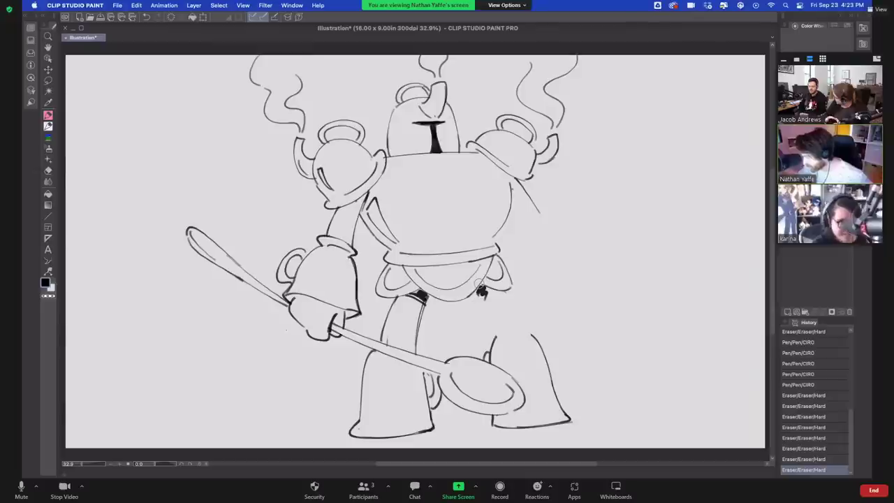
pyautogui.click(394, 296)
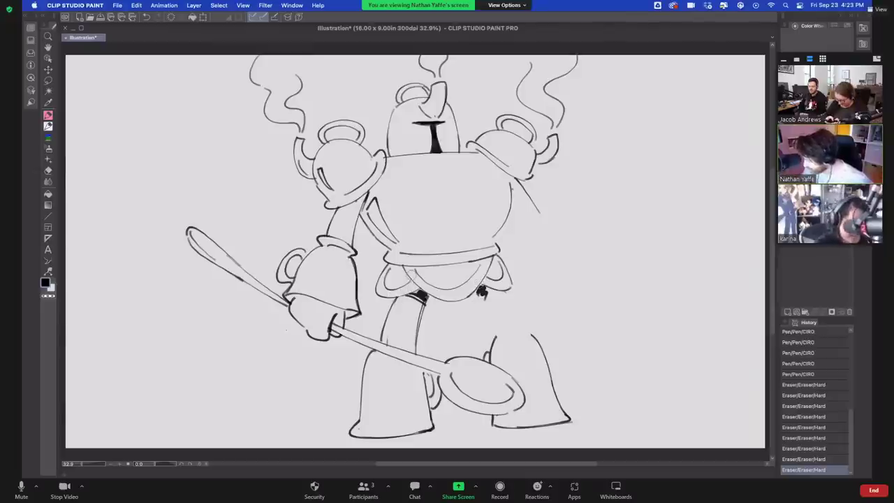
# Redraw the right thigh with curved inner and outer lines running into the boot, and clean up the boot's inner edge near the spoon
pyautogui.moveTo(469, 298); pyautogui.dragTo(495, 342)
pyautogui.press('super+z')
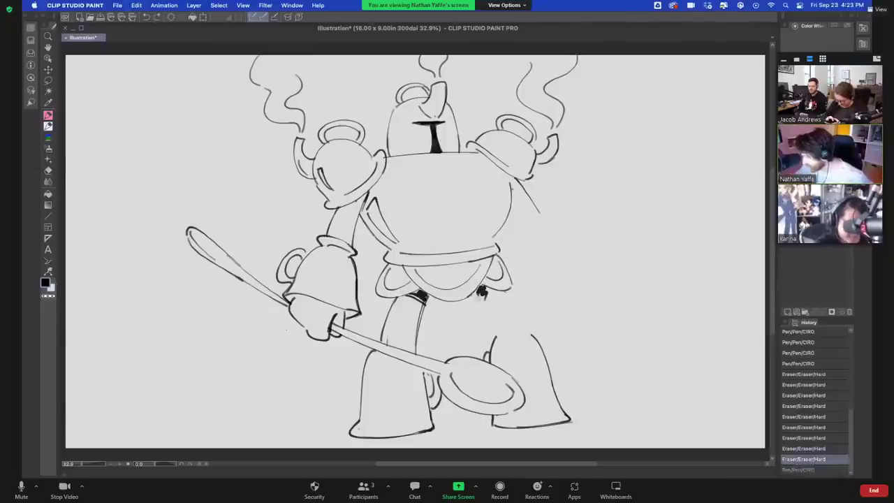
pyautogui.moveTo(472, 298); pyautogui.dragTo(495, 348)
pyautogui.press('super+z')
pyautogui.moveTo(474, 297); pyautogui.dragTo(494, 343)
pyautogui.moveTo(503, 291)
pyautogui.mouseDown()
pyautogui.moveTo(520, 331)
pyautogui.moveTo(540, 347)
pyautogui.mouseUp()
pyautogui.press('super+z')
pyautogui.press('super+z')
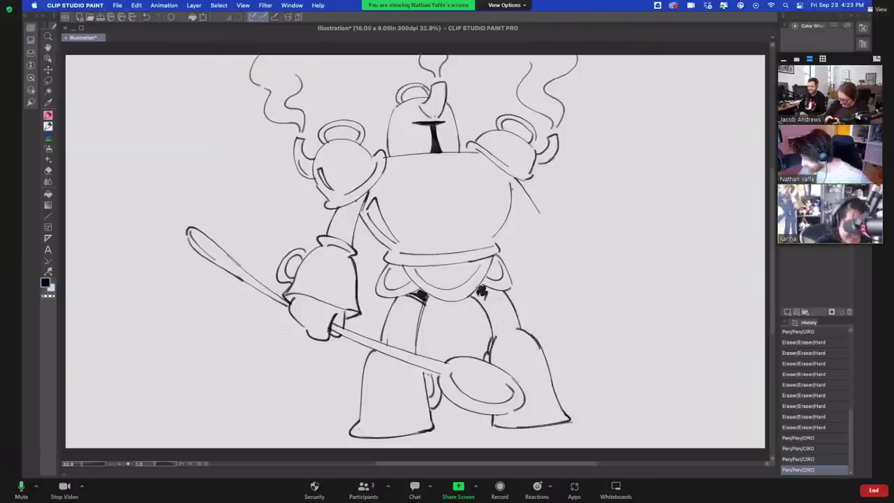
pyautogui.moveTo(487, 358)
pyautogui.mouseDown()
pyautogui.moveTo(496, 338)
pyautogui.moveTo(497, 359)
pyautogui.mouseUp()
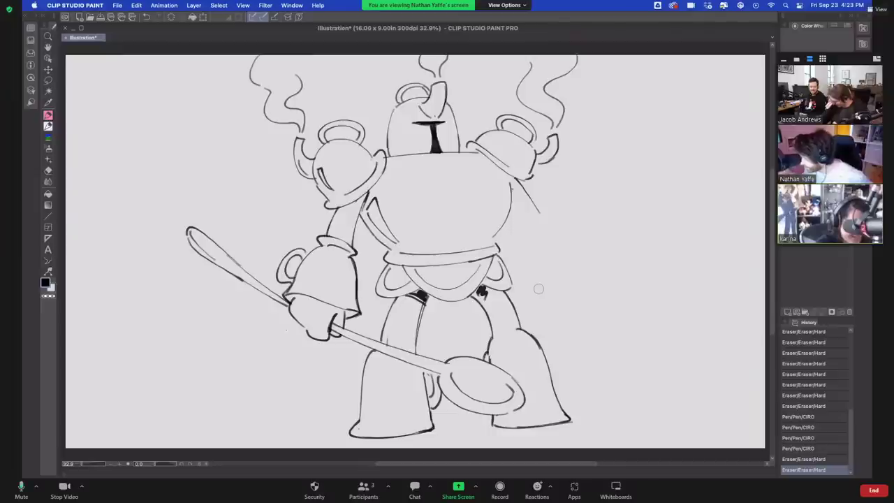
# Add a curved contour line inside the helmet's left side and a short highlight mark on the right shoulder teapot
pyautogui.press('super+z')
pyautogui.moveTo(429, 113)
pyautogui.mouseDown()
pyautogui.moveTo(443, 105)
pyautogui.moveTo(443, 117)
pyautogui.moveTo(396, 118)
pyautogui.moveTo(401, 139)
pyautogui.mouseUp()
pyautogui.press('super+z')
pyautogui.press('super+z')
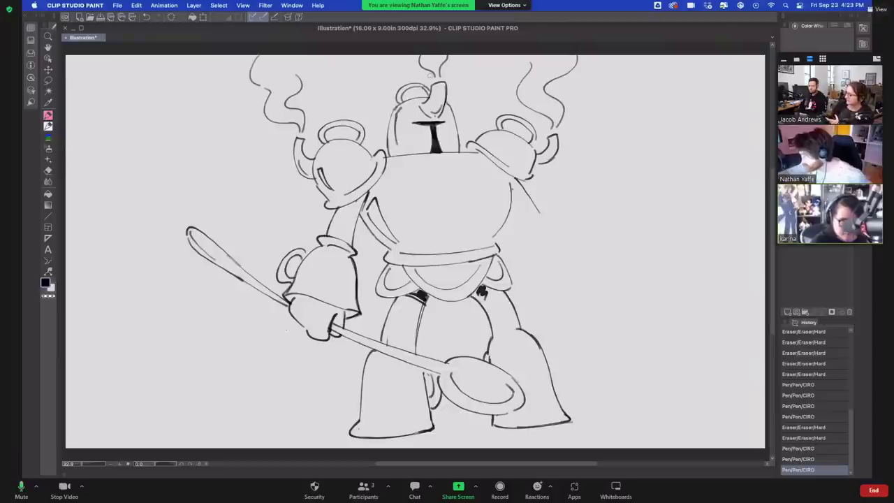
pyautogui.moveTo(521, 165)
pyautogui.mouseDown()
pyautogui.moveTo(528, 153)
pyautogui.moveTo(521, 168)
pyautogui.mouseUp()
pyautogui.press('super+z')
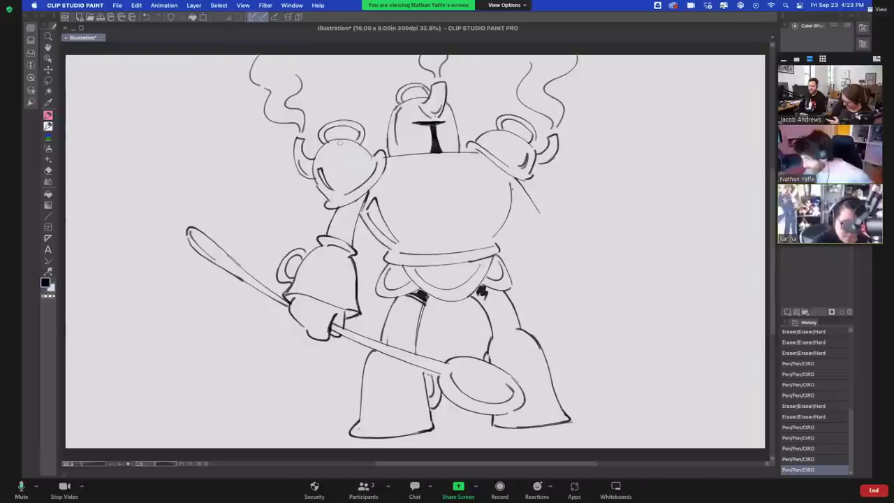
# Draw the rounded top of the right boot and a vertical contour line inside the left boot
pyautogui.moveTo(504, 334)
pyautogui.mouseDown()
pyautogui.moveTo(488, 349)
pyautogui.moveTo(528, 331)
pyautogui.mouseUp()
pyautogui.press('super+z')
pyautogui.press('super+z')
pyautogui.press('super+z')
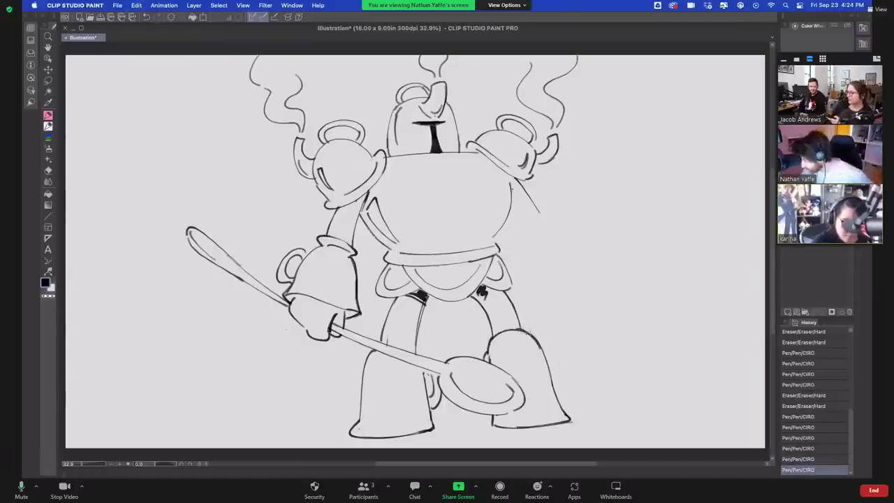
pyautogui.moveTo(375, 349)
pyautogui.mouseDown()
pyautogui.moveTo(365, 359)
pyautogui.moveTo(413, 374)
pyautogui.moveTo(413, 424)
pyautogui.mouseUp()
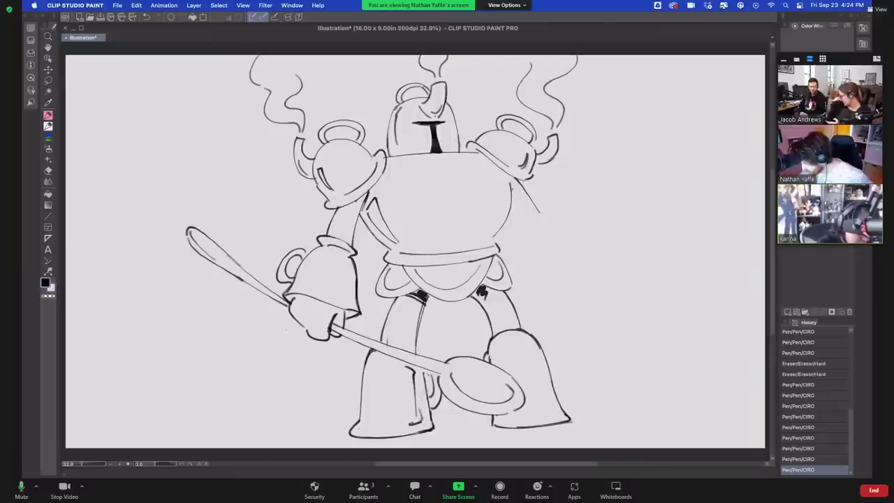
pyautogui.press('super+z')
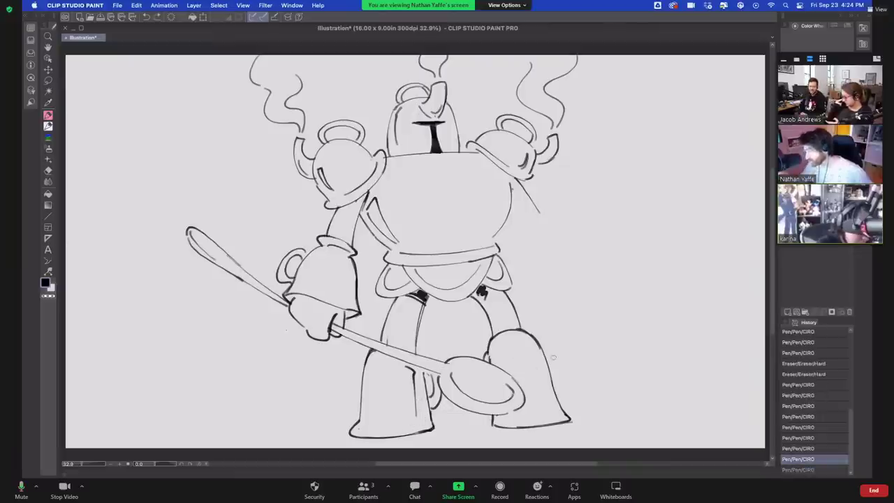
# Thicken the lower edge of the waist band and retrace the right side of the round torso
pyautogui.moveTo(405, 267); pyautogui.dragTo(491, 257)
pyautogui.press('super+z')
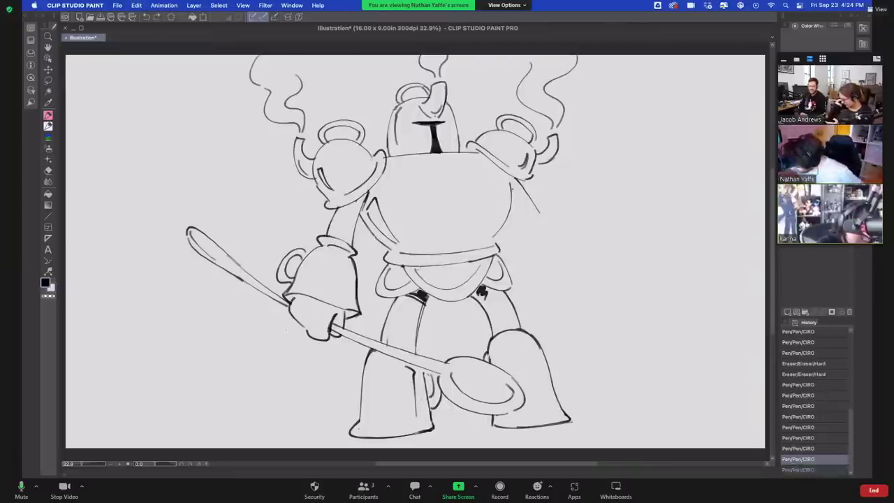
pyautogui.press('super+z')
pyautogui.moveTo(405, 267); pyautogui.dragTo(493, 256)
pyautogui.press('super+z')
pyautogui.moveTo(508, 218); pyautogui.dragTo(493, 244)
pyautogui.press('super+z')
pyautogui.moveTo(511, 179); pyautogui.dragTo(494, 244)
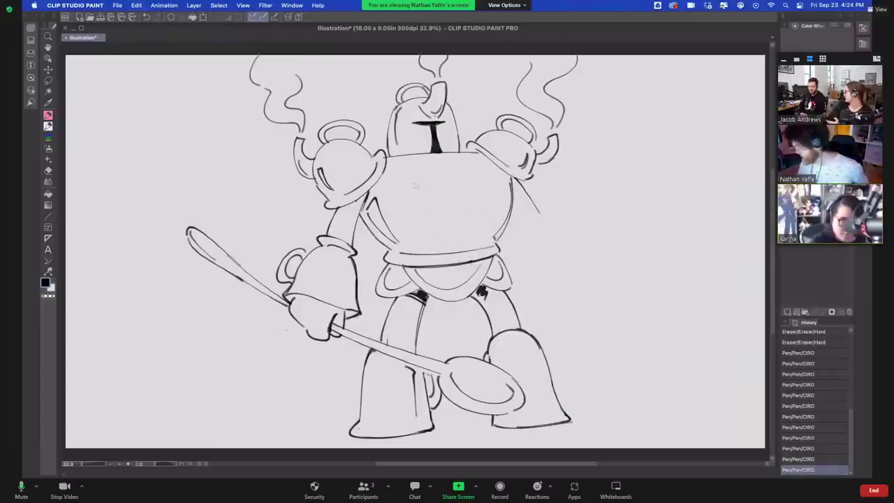
# Draw a scalloped collar of drooping curves across the upper chest, between the two shoulder teapots
pyautogui.moveTo(390, 168); pyautogui.dragTo(451, 162)
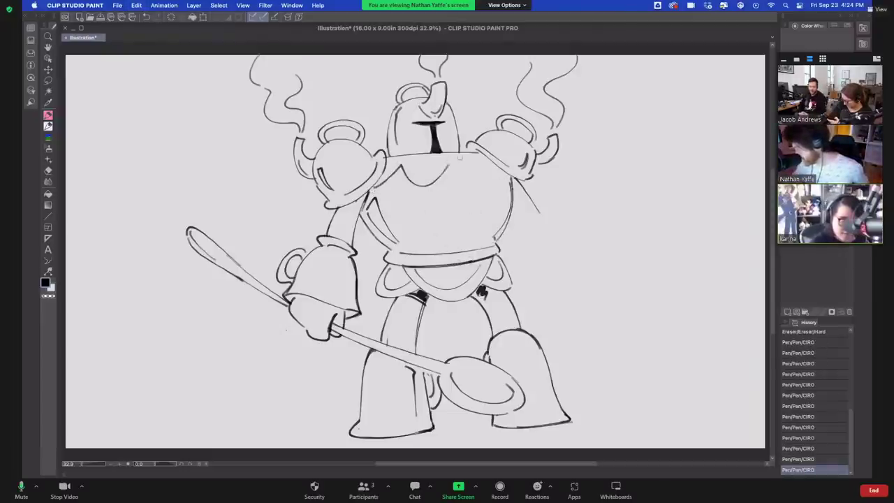
pyautogui.press('super+z')
pyautogui.moveTo(374, 188)
pyautogui.mouseDown()
pyautogui.moveTo(414, 185)
pyautogui.moveTo(420, 164)
pyautogui.mouseUp()
pyautogui.moveTo(421, 163)
pyautogui.mouseDown()
pyautogui.moveTo(433, 188)
pyautogui.moveTo(462, 169)
pyautogui.moveTo(454, 195)
pyautogui.moveTo(462, 166)
pyautogui.moveTo(486, 158)
pyautogui.moveTo(495, 164)
pyautogui.moveTo(474, 180)
pyautogui.moveTo(501, 158)
pyautogui.mouseUp()
pyautogui.press('super+z')
pyautogui.press('super+z')
pyautogui.press('super+z')
pyautogui.press('super+z')
pyautogui.press('super+z')
pyautogui.press('super+z')
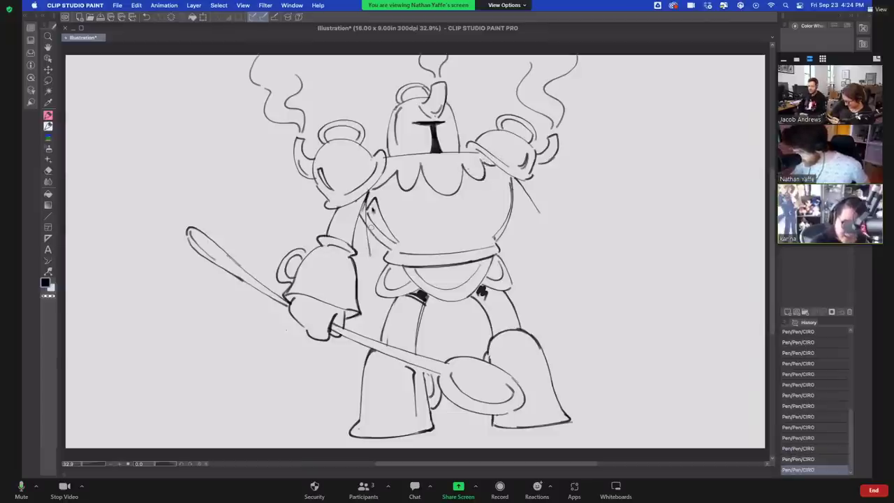
pyautogui.press('super+z')
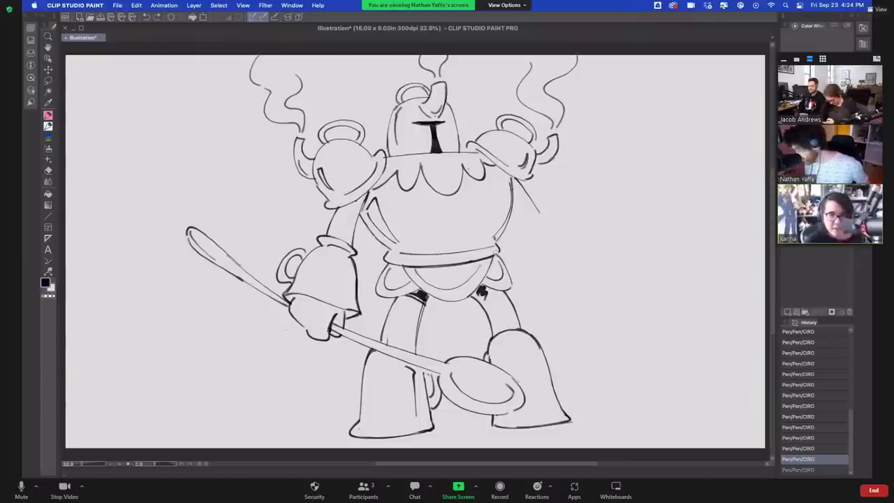
# Extend the right arm downward with two lines and draw the upper arc of a large oval shield behind it
pyautogui.moveTo(514, 210); pyautogui.dragTo(538, 253)
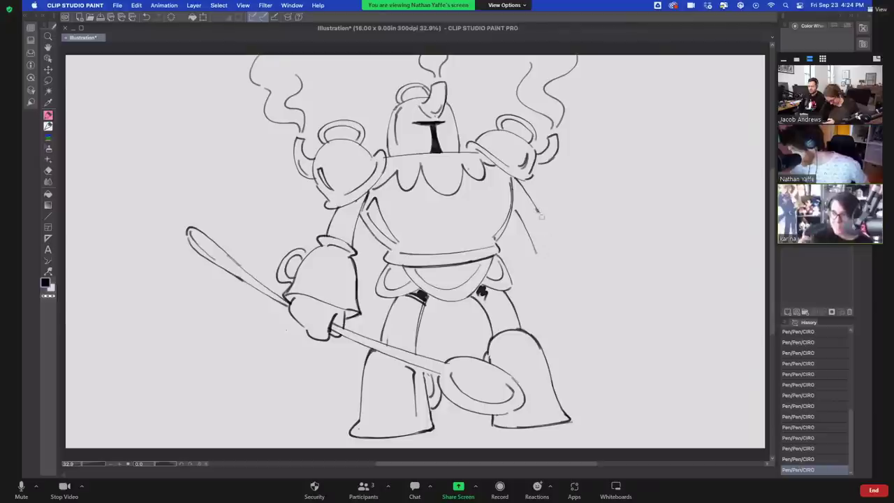
pyautogui.moveTo(536, 209); pyautogui.dragTo(563, 255)
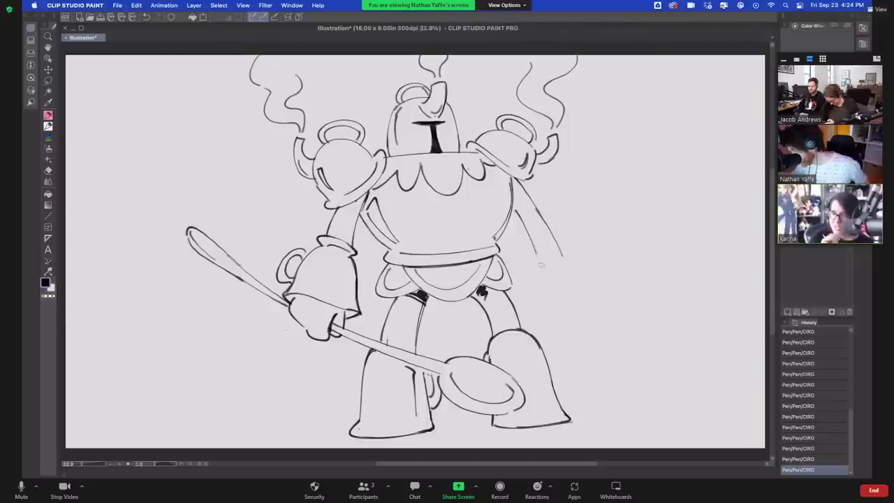
pyautogui.moveTo(535, 201); pyautogui.dragTo(580, 185)
pyautogui.press('super+z')
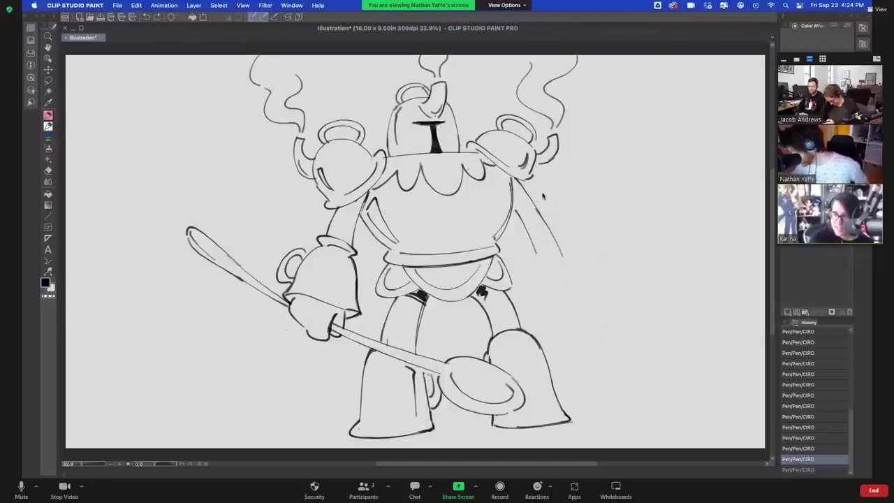
pyautogui.moveTo(537, 198)
pyautogui.mouseDown()
pyautogui.moveTo(653, 249)
pyautogui.moveTo(617, 319)
pyautogui.moveTo(630, 294)
pyautogui.mouseUp()
pyautogui.press('super+z')
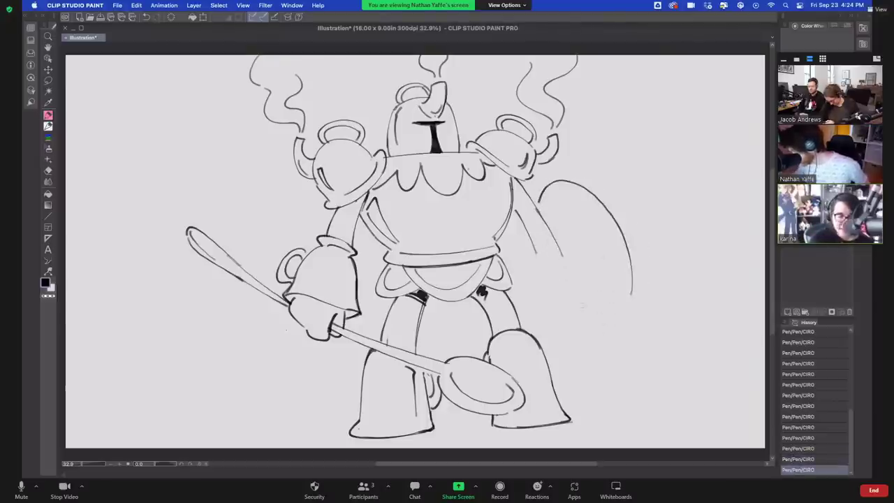
# Complete the oval shield's inner side and lower outer edge, and add a curved rim line inside its outer edge
pyautogui.moveTo(523, 223); pyautogui.dragTo(562, 337)
pyautogui.press('super+z')
pyautogui.moveTo(528, 235)
pyautogui.mouseDown()
pyautogui.moveTo(577, 348)
pyautogui.moveTo(633, 269)
pyautogui.mouseUp()
pyautogui.hotkey('ctrl', 'z')
pyautogui.moveTo(593, 351); pyautogui.dragTo(633, 265)
pyautogui.hotkey('ctrl', 'z')
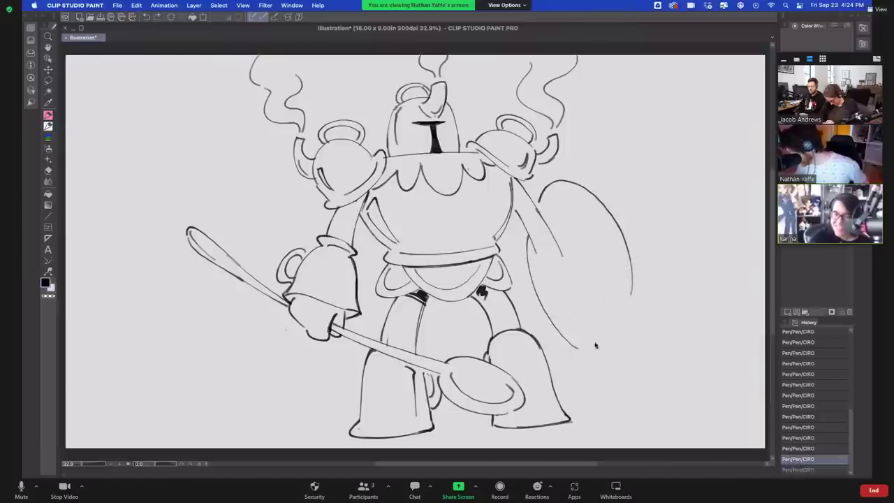
pyautogui.moveTo(593, 349); pyautogui.dragTo(629, 259)
pyautogui.moveTo(573, 197)
pyautogui.mouseDown()
pyautogui.moveTo(612, 257)
pyautogui.moveTo(615, 296)
pyautogui.moveTo(585, 201)
pyautogui.moveTo(620, 289)
pyautogui.mouseUp()
pyautogui.hotkey('ctrl', 'z')
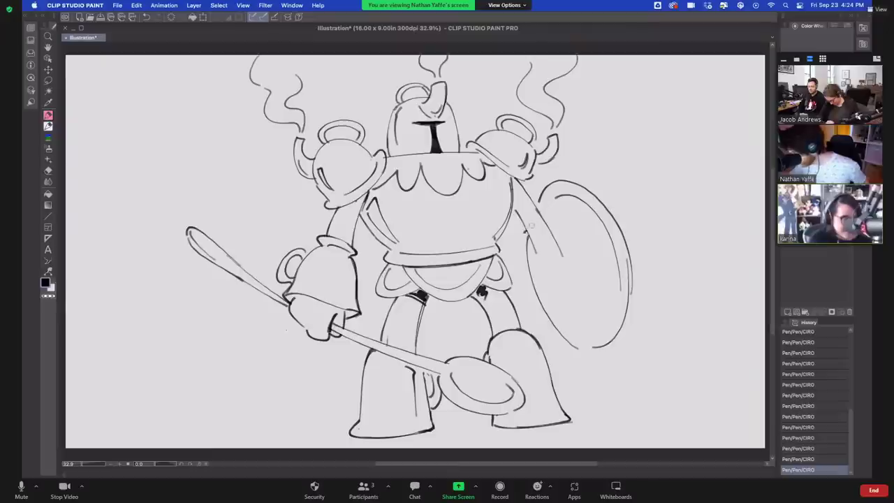
pyautogui.moveTo(528, 233)
pyautogui.mouseDown()
pyautogui.moveTo(557, 230)
pyautogui.moveTo(581, 266)
pyautogui.mouseUp()
pyautogui.moveTo(524, 236)
pyautogui.mouseDown()
pyautogui.moveTo(525, 279)
pyautogui.moveTo(578, 274)
pyautogui.moveTo(572, 312)
pyautogui.mouseUp()
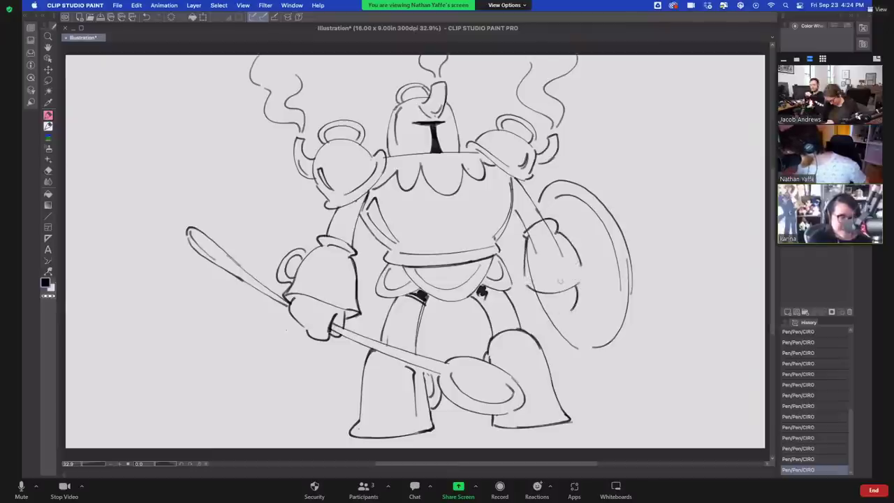
pyautogui.press('super+z')
pyautogui.press('super+z')
pyautogui.press('super+z')
pyautogui.press('super+z')
pyautogui.press('super+z')
pyautogui.press('super+z')
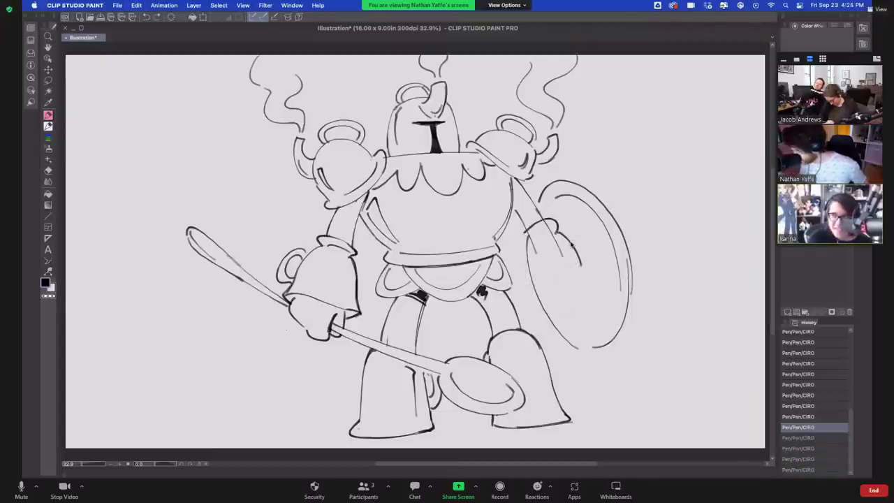
pyautogui.press('super+shift+z')
pyautogui.press('super+shift+z')
pyautogui.press('super+shift+z')
pyautogui.press('super+shift+z')
pyautogui.press('super+shift+z')
pyautogui.press('super+shift+z')
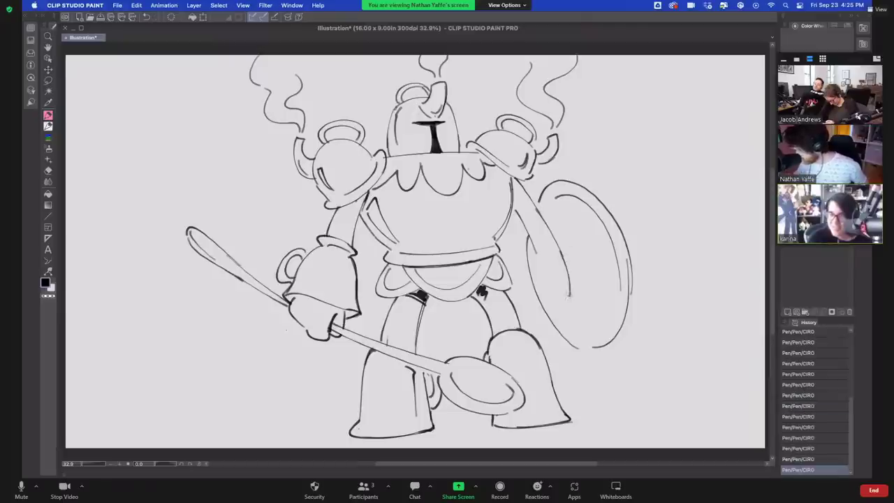
# Draw a flared teacup gauntlet with a banded collar over the right forearm and erase the arm lines inside it
pyautogui.moveTo(536, 255); pyautogui.dragTo(536, 270)
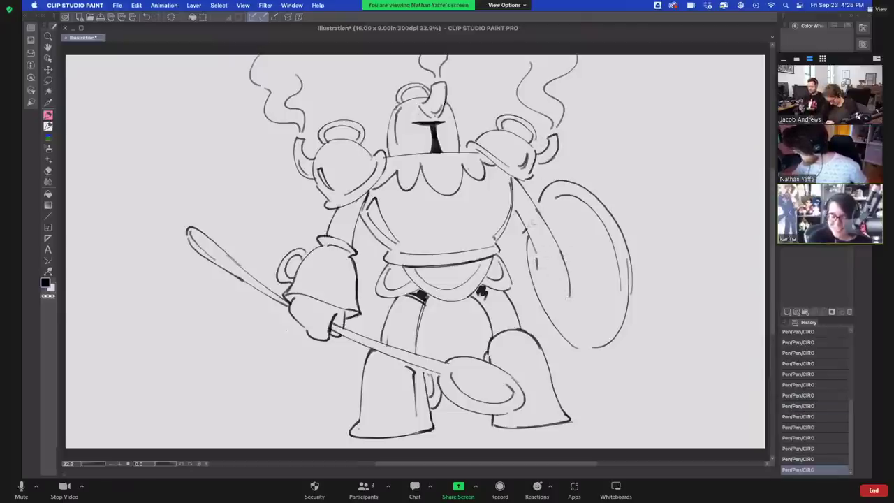
pyautogui.moveTo(525, 231)
pyautogui.mouseDown()
pyautogui.moveTo(558, 228)
pyautogui.moveTo(584, 265)
pyautogui.mouseUp()
pyautogui.moveTo(523, 233)
pyautogui.mouseDown()
pyautogui.moveTo(539, 303)
pyautogui.moveTo(533, 272)
pyautogui.moveTo(528, 300)
pyautogui.moveTo(533, 291)
pyautogui.moveTo(574, 284)
pyautogui.moveTo(532, 292)
pyautogui.moveTo(587, 269)
pyautogui.moveTo(577, 289)
pyautogui.mouseUp()
pyautogui.press('super+z')
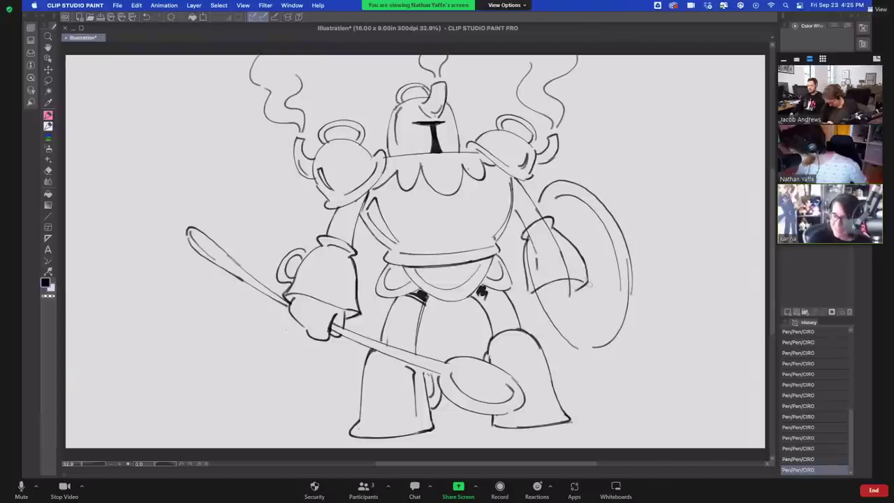
pyautogui.moveTo(531, 234); pyautogui.dragTo(530, 281)
# Draw a looped teacup handle on the outer side of the right gauntlet
pyautogui.moveTo(539, 225); pyautogui.dragTo(596, 264)
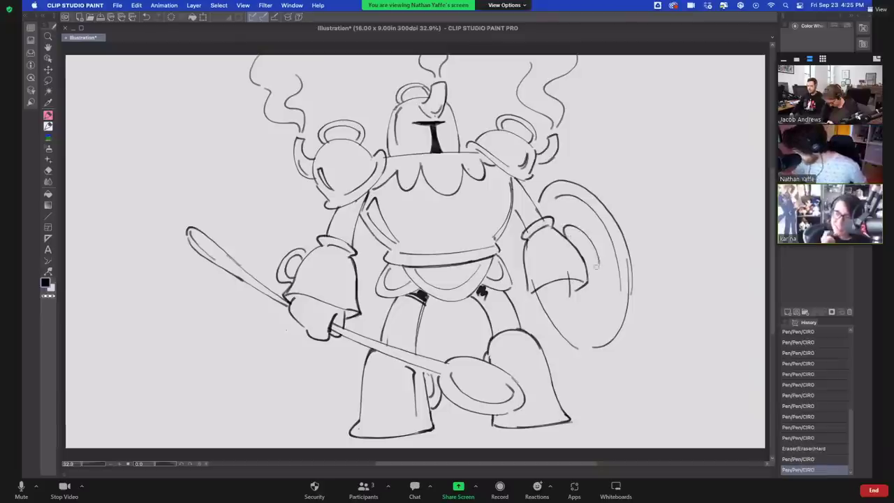
pyautogui.press('super+z')
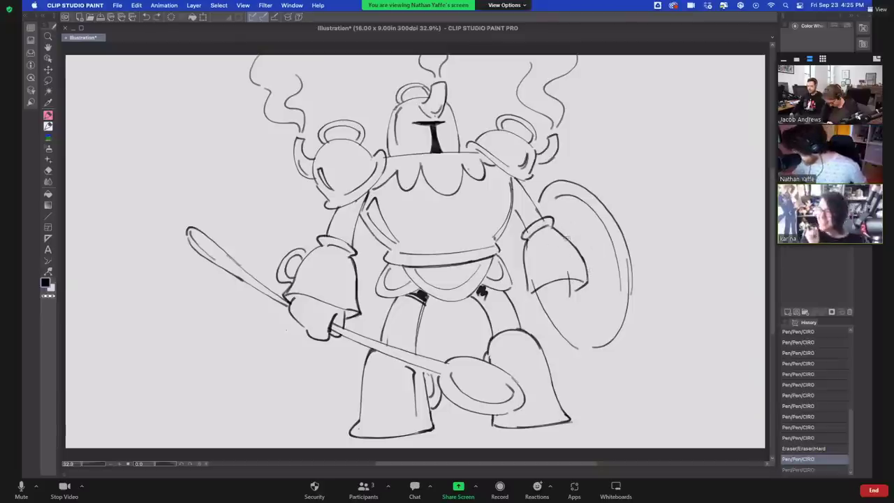
pyautogui.moveTo(564, 235)
pyautogui.mouseDown()
pyautogui.moveTo(598, 271)
pyautogui.moveTo(588, 275)
pyautogui.mouseUp()
pyautogui.moveTo(571, 236); pyautogui.dragTo(595, 263)
pyautogui.moveTo(595, 260); pyautogui.dragTo(571, 296)
# Draw a fist below the right gauntlet gripping a short bar that extends toward the shield
pyautogui.moveTo(584, 284)
pyautogui.mouseDown()
pyautogui.moveTo(571, 303)
pyautogui.moveTo(576, 285)
pyautogui.moveTo(581, 296)
pyautogui.moveTo(565, 314)
pyautogui.moveTo(575, 282)
pyautogui.moveTo(538, 291)
pyautogui.moveTo(564, 315)
pyautogui.mouseUp()
pyautogui.press('super+z')
pyautogui.moveTo(564, 315)
pyautogui.mouseDown()
pyautogui.moveTo(581, 314)
pyautogui.moveTo(603, 289)
pyautogui.mouseUp()
pyautogui.press('super+z')
pyautogui.press('super+z')
pyautogui.moveTo(582, 299); pyautogui.dragTo(604, 289)
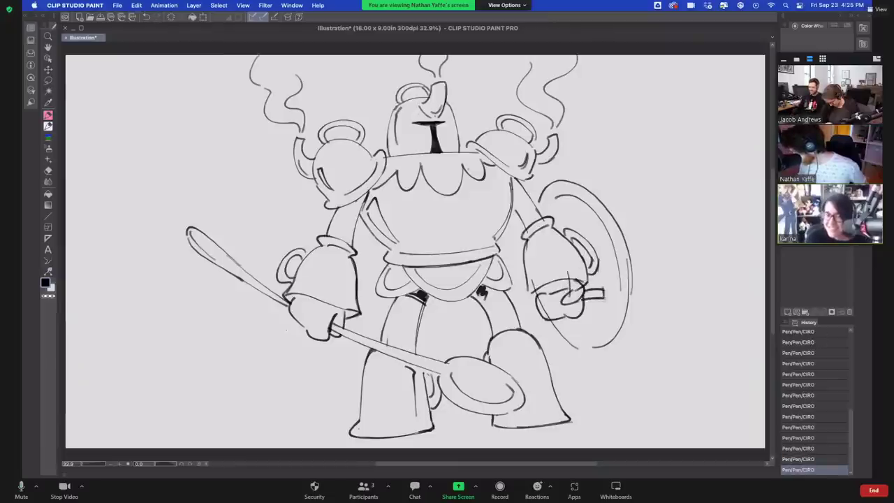
# Draw a strap from the right gauntlet's collar to the shield, and clean up the gauntlet's lower edge
pyautogui.moveTo(530, 239); pyautogui.dragTo(579, 219)
pyautogui.press('super+z')
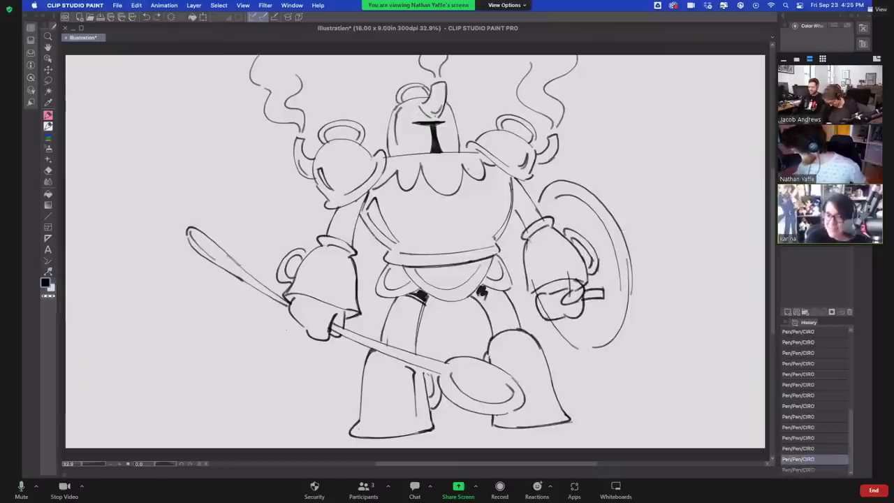
pyautogui.moveTo(529, 239); pyautogui.dragTo(579, 224)
pyautogui.press('super+z')
pyautogui.press('super+z')
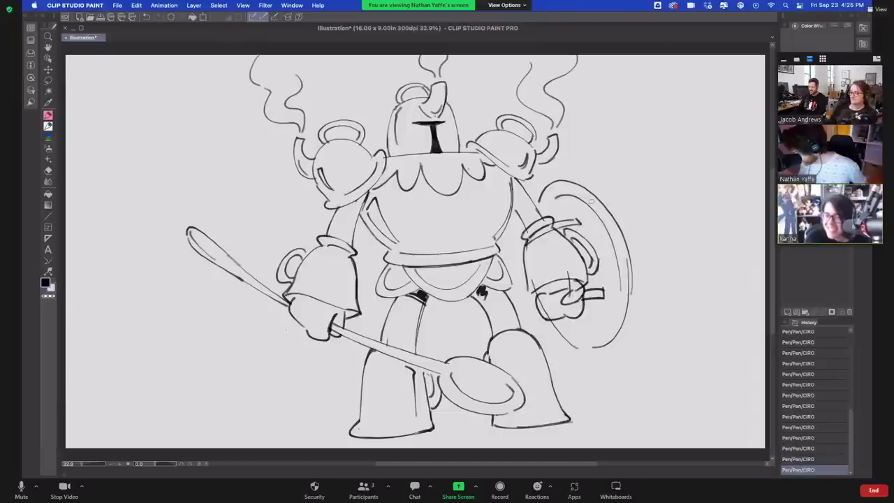
pyautogui.moveTo(574, 293)
pyautogui.mouseDown()
pyautogui.moveTo(560, 273)
pyautogui.moveTo(533, 283)
pyautogui.moveTo(530, 300)
pyautogui.mouseUp()
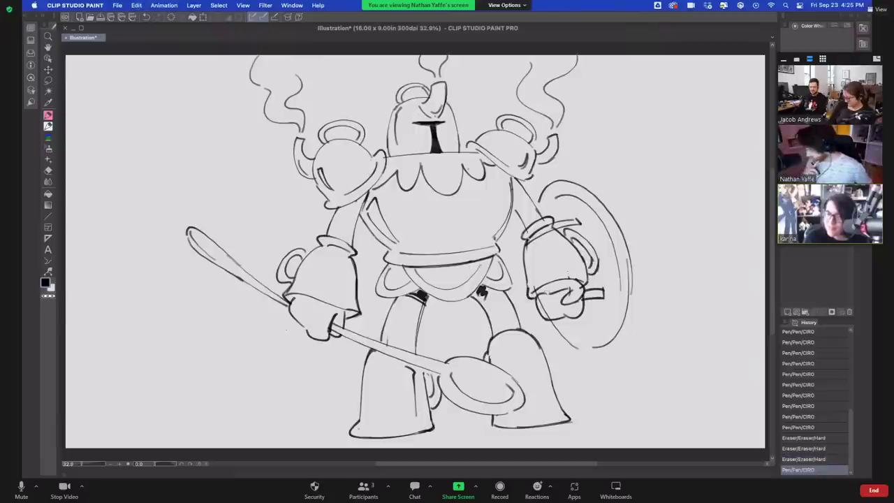
# Draw the inner rim line around the shield's lower part, close its bottom edge, and clean up the line inside the right fist
pyautogui.moveTo(565, 324)
pyautogui.mouseDown()
pyautogui.moveTo(609, 328)
pyautogui.moveTo(574, 339)
pyautogui.moveTo(603, 327)
pyautogui.mouseUp()
pyautogui.press('super+z')
pyautogui.press('super+z')
pyautogui.moveTo(562, 319)
pyautogui.mouseDown()
pyautogui.moveTo(579, 341)
pyautogui.moveTo(615, 308)
pyautogui.moveTo(591, 339)
pyautogui.moveTo(607, 331)
pyautogui.mouseUp()
pyautogui.press('super+z')
pyautogui.moveTo(606, 331)
pyautogui.mouseDown()
pyautogui.moveTo(619, 290)
pyautogui.moveTo(614, 337)
pyautogui.moveTo(599, 347)
pyautogui.mouseUp()
pyautogui.press('super+z')
pyautogui.press('super+z')
pyautogui.press('super+shift+z')
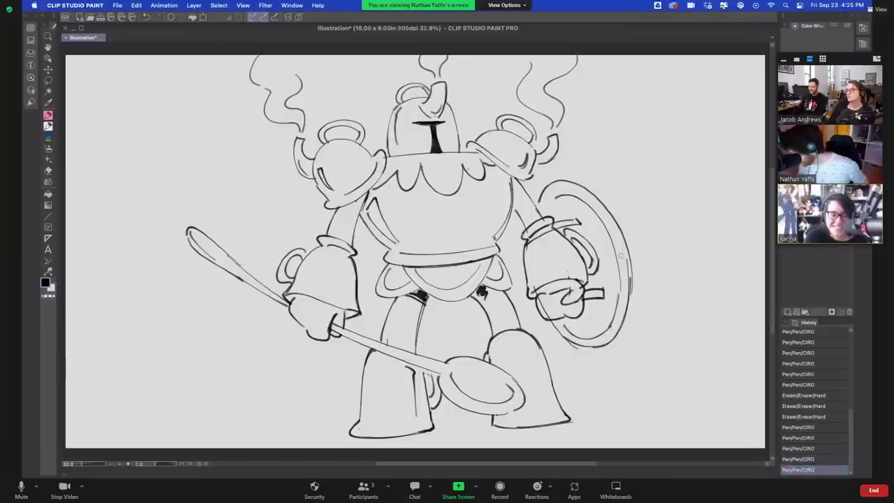
pyautogui.moveTo(539, 299); pyautogui.dragTo(547, 316)
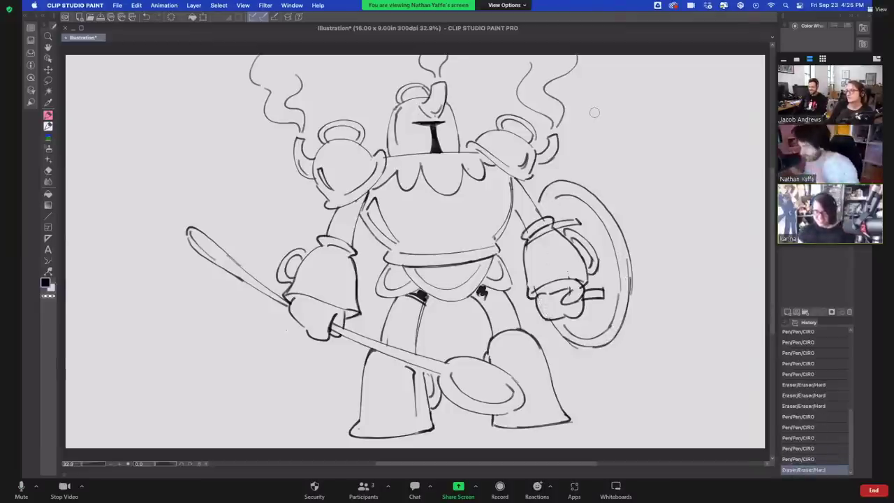
# Reinforce the right boot's outer edge and add short shading marks on the lower right of the knight's belly
pyautogui.moveTo(538, 345); pyautogui.dragTo(560, 409)
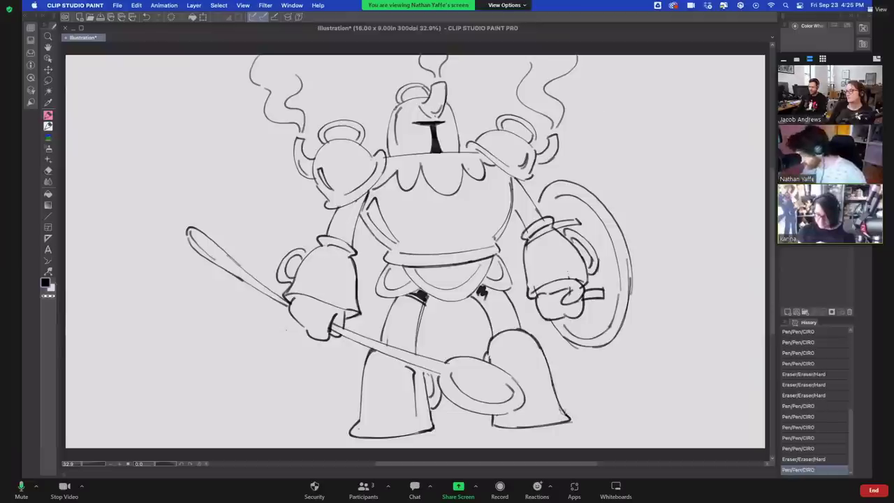
pyautogui.moveTo(490, 231); pyautogui.dragTo(471, 240)
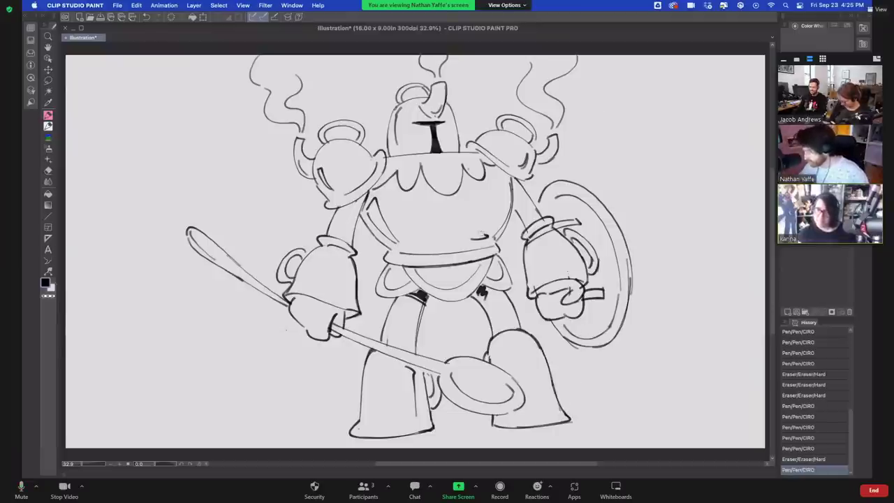
pyautogui.moveTo(513, 208); pyautogui.dragTo(501, 214)
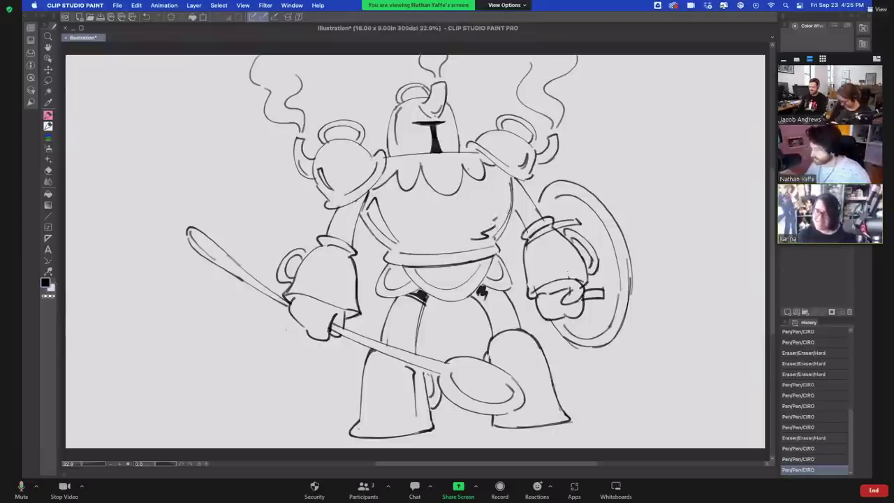
# Extend the inner steam lines above both shoulders to the canvas's upper edge and draw a hem line inside each boot's bottom
pyautogui.moveTo(297, 73); pyautogui.dragTo(309, 55)
pyautogui.moveTo(532, 64); pyautogui.dragTo(520, 55)
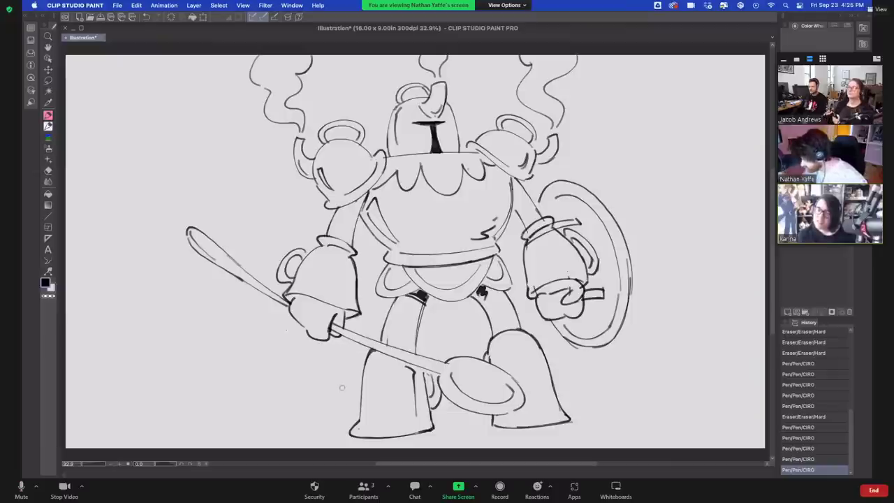
pyautogui.moveTo(367, 428); pyautogui.dragTo(407, 427)
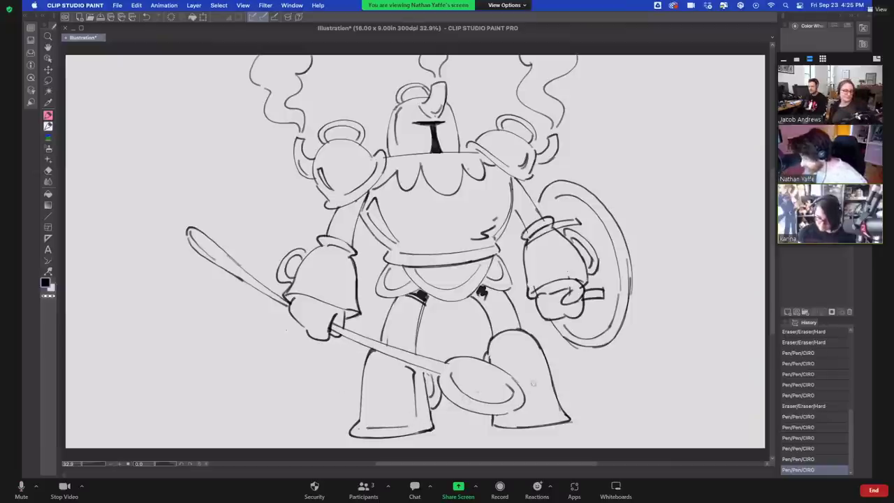
pyautogui.moveTo(520, 417); pyautogui.dragTo(552, 412)
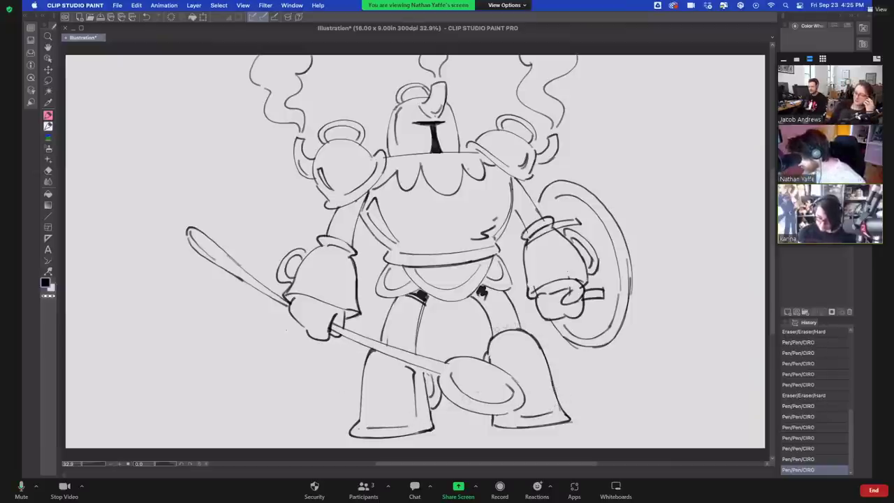
# Draw a curved collar around the top of both boots, with small shading marks on the right collar and boot
pyautogui.moveTo(489, 338)
pyautogui.mouseDown()
pyautogui.moveTo(524, 321)
pyautogui.moveTo(526, 328)
pyautogui.mouseUp()
pyautogui.press('super+z')
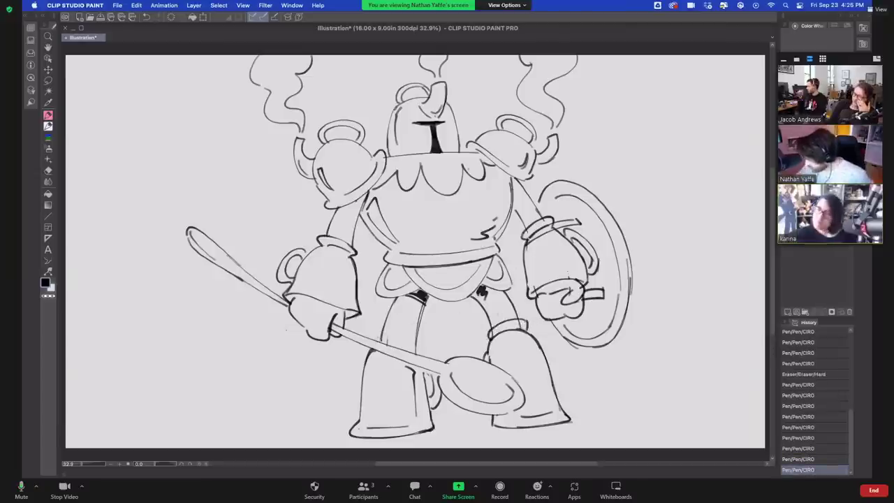
pyautogui.moveTo(373, 342)
pyautogui.mouseDown()
pyautogui.moveTo(404, 343)
pyautogui.moveTo(376, 337)
pyautogui.moveTo(423, 359)
pyautogui.mouseUp()
pyautogui.press('super+z')
pyautogui.press('super+z')
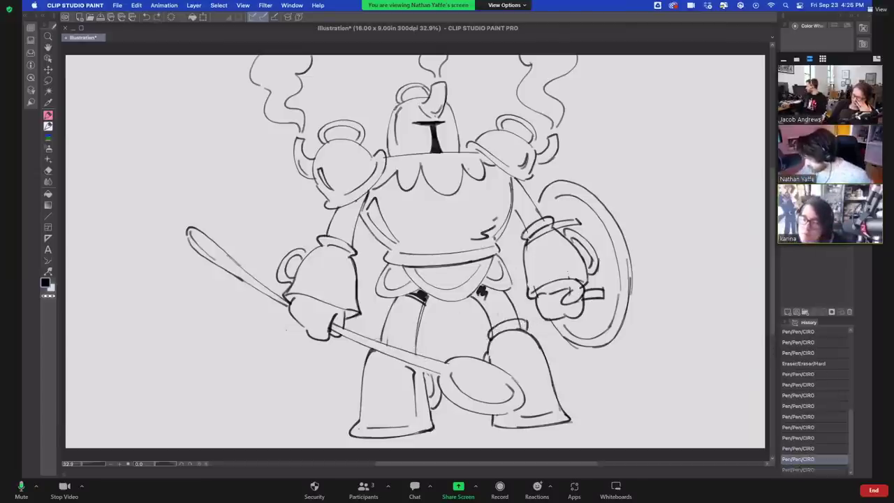
pyautogui.moveTo(375, 335)
pyautogui.mouseDown()
pyautogui.moveTo(421, 356)
pyautogui.moveTo(390, 339)
pyautogui.mouseUp()
pyautogui.moveTo(523, 327); pyautogui.dragTo(498, 334)
pyautogui.moveTo(497, 337)
pyautogui.mouseDown()
pyautogui.moveTo(528, 325)
pyautogui.moveTo(504, 324)
pyautogui.mouseUp()
pyautogui.press('super+z')
pyautogui.moveTo(493, 335)
pyautogui.mouseDown()
pyautogui.moveTo(501, 330)
pyautogui.moveTo(493, 348)
pyautogui.mouseUp()
pyautogui.moveTo(402, 340); pyautogui.dragTo(411, 348)
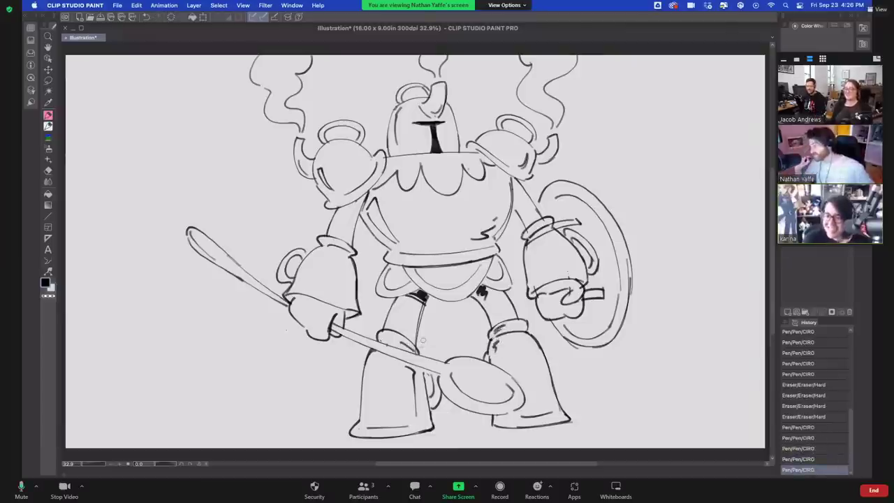
# Fill black shadows under both shoulder teapots, between the upper arms and the torso
pyautogui.moveTo(514, 179); pyautogui.dragTo(526, 218)
pyautogui.press('super+z')
pyautogui.moveTo(514, 179); pyautogui.dragTo(525, 218)
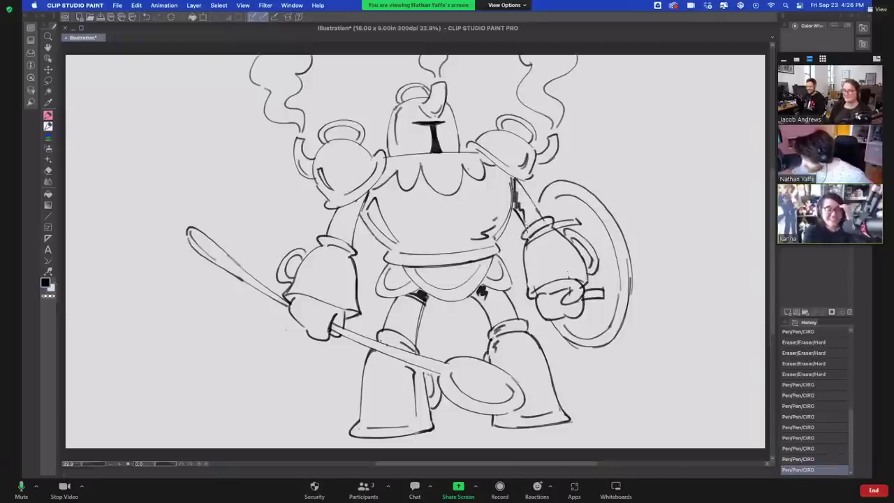
pyautogui.press('super+z')
pyautogui.moveTo(353, 203); pyautogui.dragTo(368, 201)
pyautogui.moveTo(360, 188); pyautogui.dragTo(371, 212)
pyautogui.moveTo(374, 176); pyautogui.dragTo(378, 182)
pyautogui.moveTo(513, 178)
pyautogui.mouseDown()
pyautogui.moveTo(515, 204)
pyautogui.moveTo(532, 179)
pyautogui.mouseUp()
pyautogui.press('super+z')
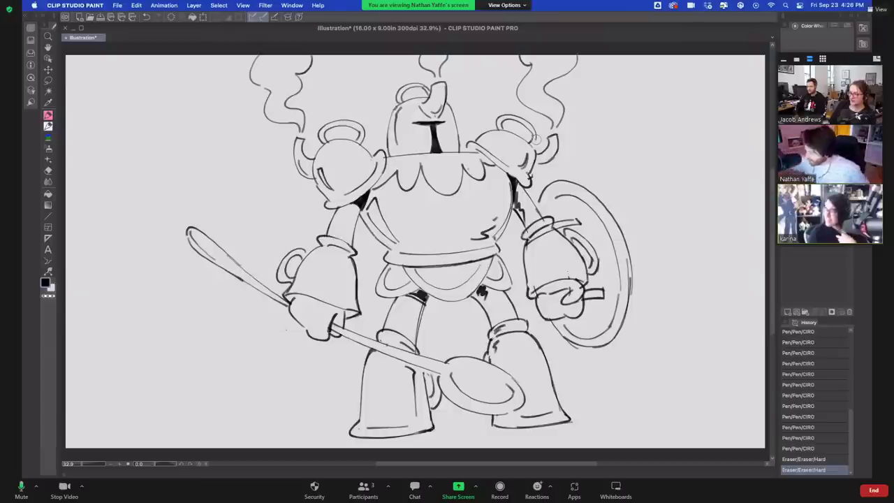
# Thicken and lengthen the horizontal eye slit of the helmet's visor and clean up its edges
pyautogui.moveTo(412, 123)
pyautogui.mouseDown()
pyautogui.moveTo(447, 120)
pyautogui.moveTo(410, 123)
pyautogui.moveTo(435, 122)
pyautogui.mouseUp()
pyautogui.moveTo(438, 121)
pyautogui.mouseDown()
pyautogui.moveTo(449, 120)
pyautogui.moveTo(437, 121)
pyautogui.mouseUp()
pyautogui.moveTo(443, 116); pyautogui.dragTo(426, 118)
pyautogui.press('super+z')
pyautogui.press('super+z')
pyautogui.press('super+z')
pyautogui.moveTo(423, 118)
pyautogui.mouseDown()
pyautogui.moveTo(448, 118)
pyautogui.moveTo(444, 112)
pyautogui.mouseUp()
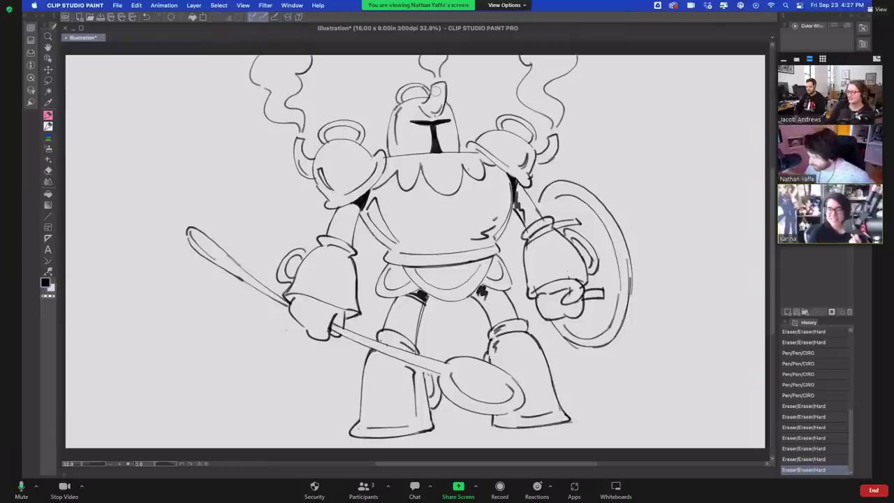
# Fill a black shadow under the left gauntlet's rim and draw a narrow reflection shape along its inner side
pyautogui.moveTo(344, 314); pyautogui.dragTo(352, 314)
pyautogui.moveTo(286, 298); pyautogui.dragTo(348, 300)
pyautogui.press('super+z')
pyautogui.moveTo(352, 281)
pyautogui.mouseDown()
pyautogui.moveTo(350, 299)
pyautogui.moveTo(341, 254)
pyautogui.mouseUp()
pyautogui.press('super+z')
pyautogui.press('super+z')
pyautogui.press('super+z')
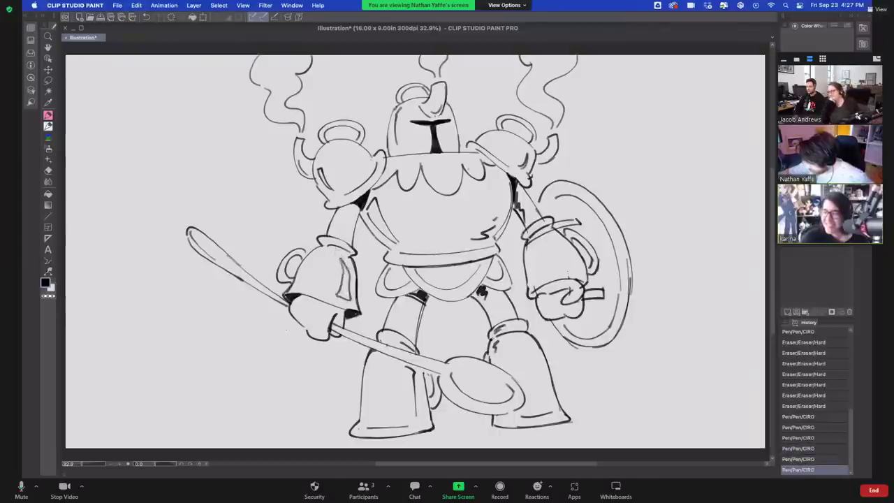
# Fill the shield's strap and grip bar with black and thicken the right gauntlet's inner edge
pyautogui.moveTo(529, 239); pyautogui.dragTo(588, 220)
pyautogui.moveTo(605, 286)
pyautogui.mouseDown()
pyautogui.moveTo(608, 301)
pyautogui.moveTo(583, 302)
pyautogui.moveTo(600, 293)
pyautogui.mouseUp()
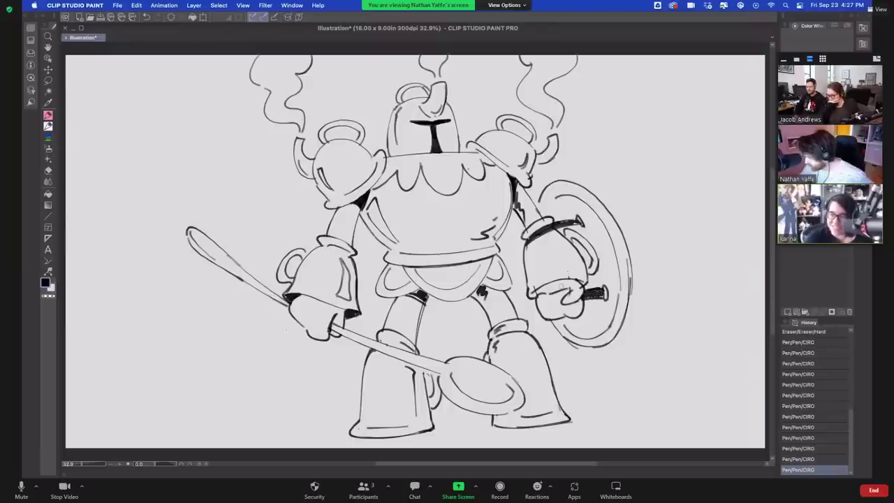
pyautogui.moveTo(530, 258)
pyautogui.mouseDown()
pyautogui.moveTo(532, 289)
pyautogui.moveTo(546, 272)
pyautogui.moveTo(530, 299)
pyautogui.moveTo(530, 284)
pyautogui.mouseUp()
pyautogui.moveTo(529, 224); pyautogui.dragTo(529, 300)
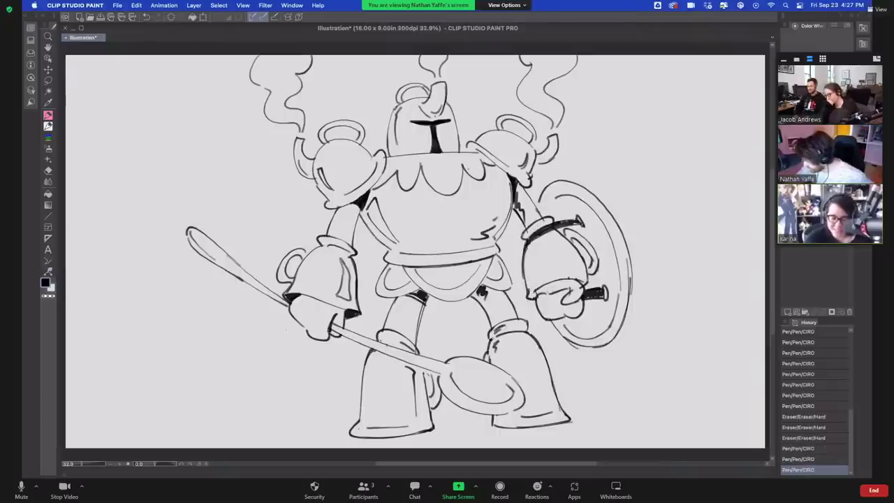
# Thicken the outline along the right gauntlet's outer side and lower rim
pyautogui.moveTo(573, 247); pyautogui.dragTo(588, 286)
pyautogui.press('super+z')
pyautogui.press('super+z')
pyautogui.moveTo(532, 295); pyautogui.dragTo(588, 281)
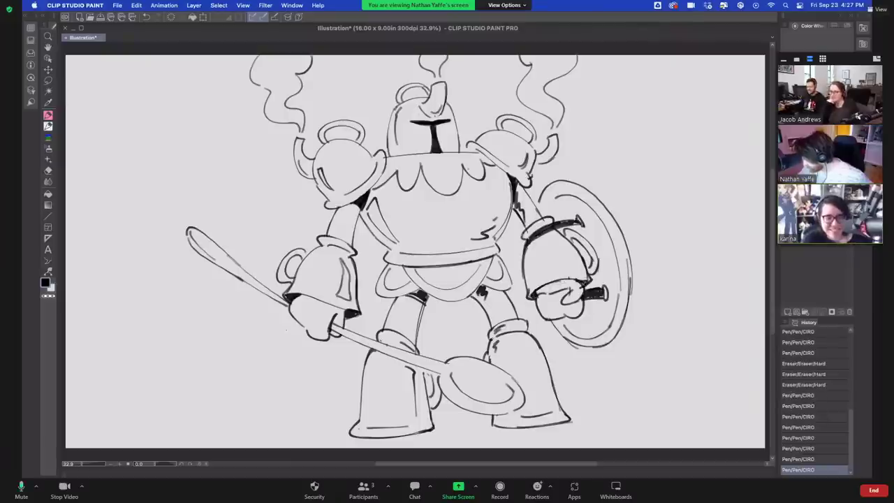
pyautogui.moveTo(537, 293); pyautogui.dragTo(590, 279)
pyautogui.press('super+z')
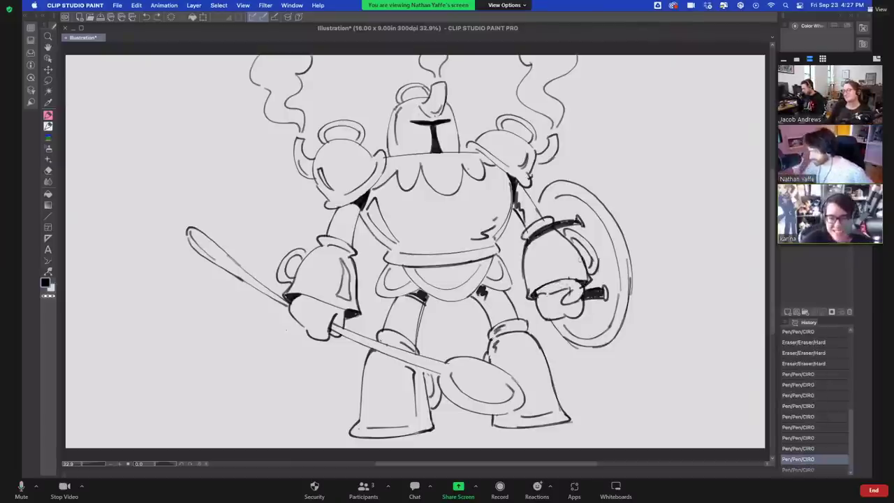
# Thicken the outline along the right side of the knight's belly
pyautogui.moveTo(493, 240); pyautogui.dragTo(512, 200)
pyautogui.press('super+z')
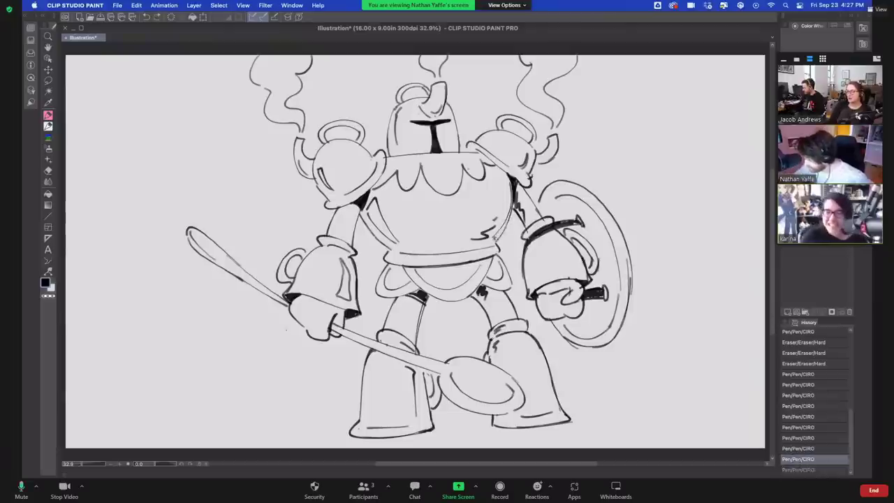
pyautogui.moveTo(493, 241); pyautogui.dragTo(513, 198)
pyautogui.press('super+z')
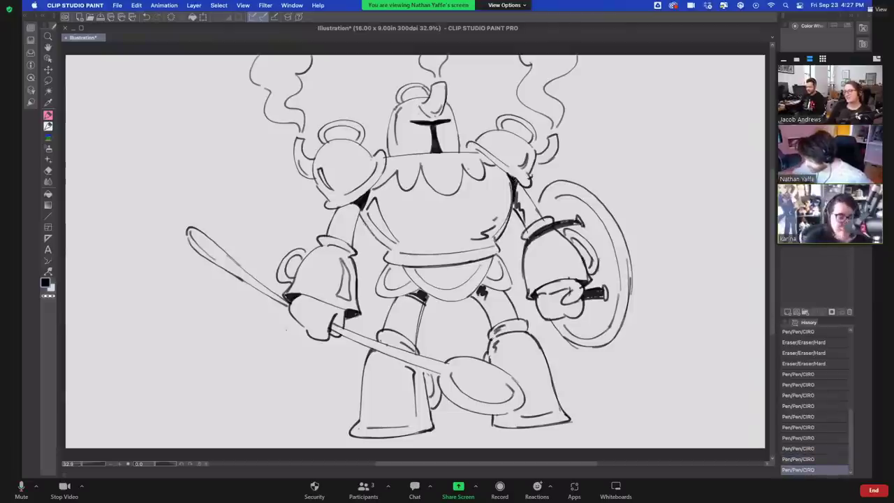
# Strengthen the outlines of the torso's left side, the left arm and both shoulder teapots
pyautogui.moveTo(361, 211); pyautogui.dragTo(393, 244)
pyautogui.press('super+z')
pyautogui.moveTo(361, 213)
pyautogui.mouseDown()
pyautogui.moveTo(394, 247)
pyautogui.moveTo(362, 206)
pyautogui.mouseUp()
pyautogui.press('super+z')
pyautogui.moveTo(353, 246); pyautogui.dragTo(362, 205)
pyautogui.moveTo(326, 236)
pyautogui.mouseDown()
pyautogui.moveTo(340, 210)
pyautogui.moveTo(325, 200)
pyautogui.moveTo(312, 163)
pyautogui.mouseUp()
pyautogui.moveTo(543, 159)
pyautogui.mouseDown()
pyautogui.moveTo(535, 155)
pyautogui.moveTo(542, 159)
pyautogui.mouseUp()
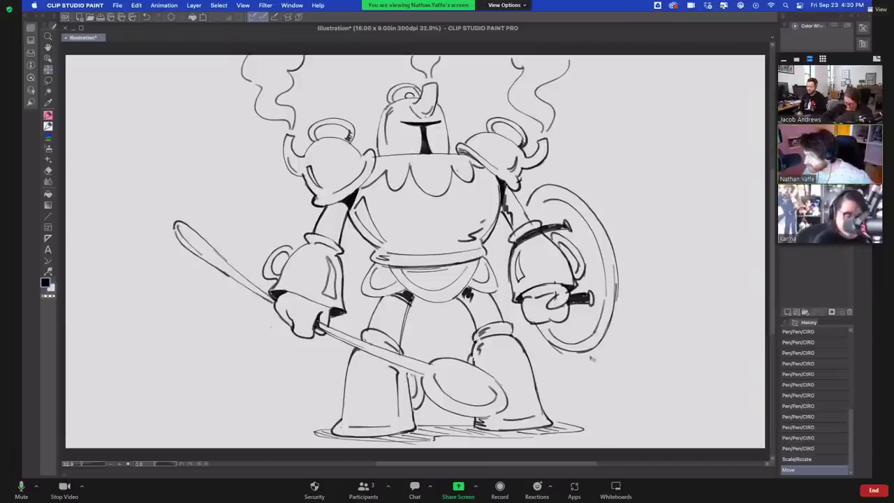
# Switch back to the CIRO pen and extend the steam lines above the right shoulder to the canvas's upper edge
pyautogui.click(49, 116)
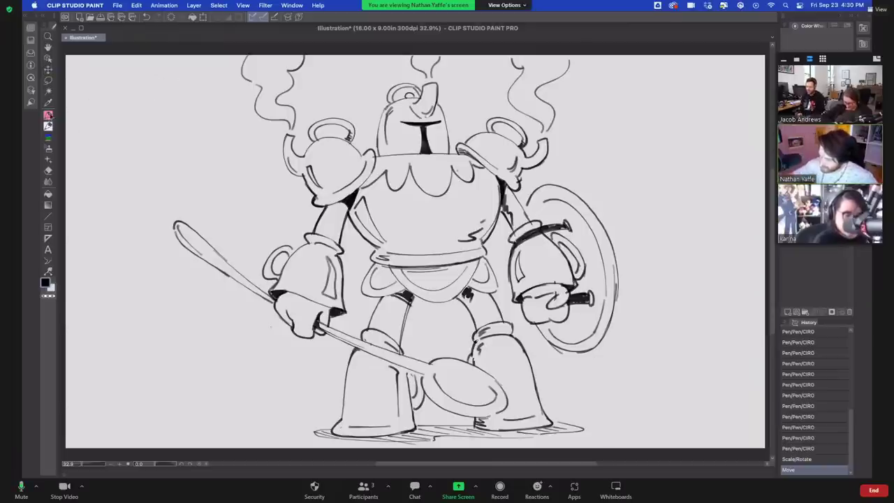
pyautogui.click(86, 104)
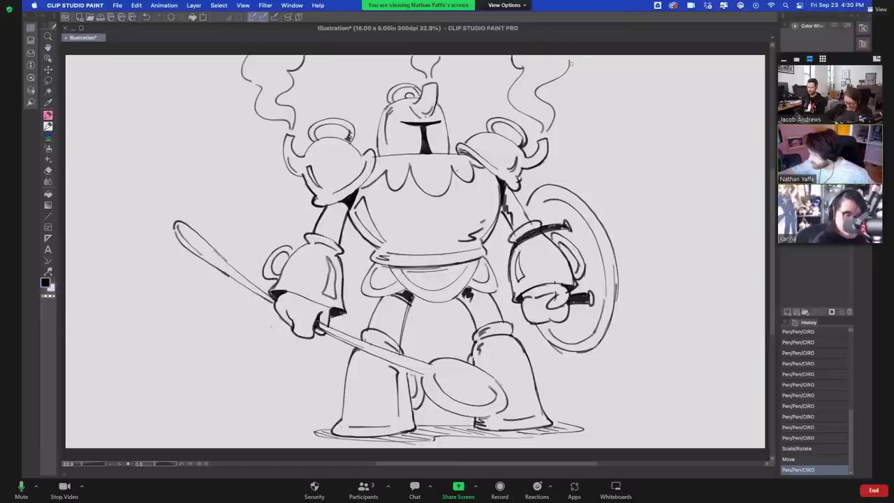
pyautogui.moveTo(569, 64); pyautogui.dragTo(579, 56)
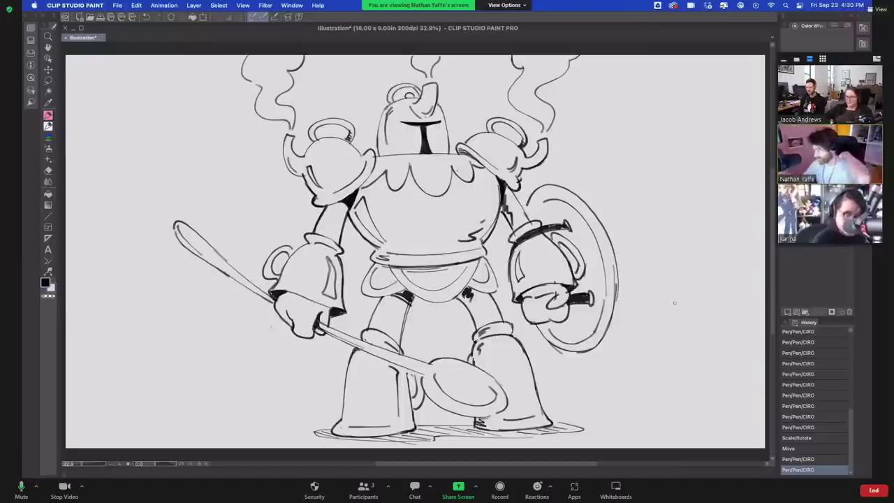
# Erase stray lines around the strap at the right gauntlet's collar and thicken the shield's lower outer edge
pyautogui.press('e')
pyautogui.moveTo(515, 239); pyautogui.dragTo(521, 236)
pyautogui.moveTo(519, 238); pyautogui.dragTo(535, 229)
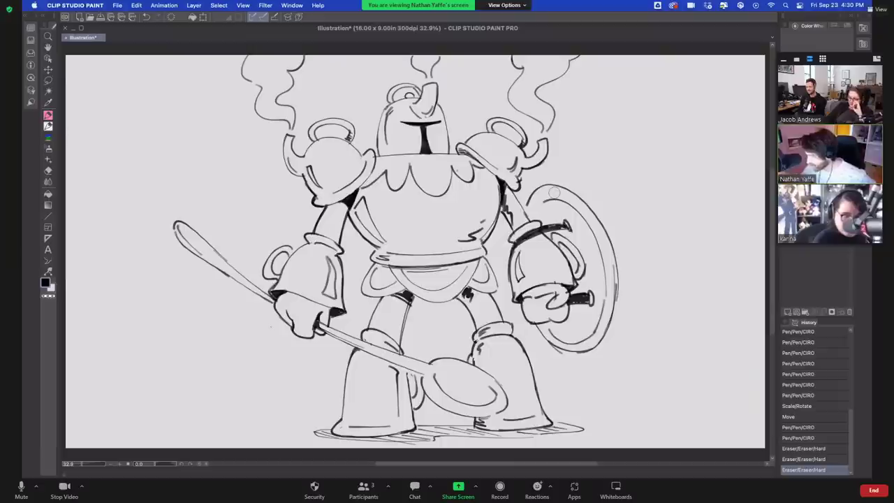
pyautogui.moveTo(617, 270); pyautogui.dragTo(605, 332)
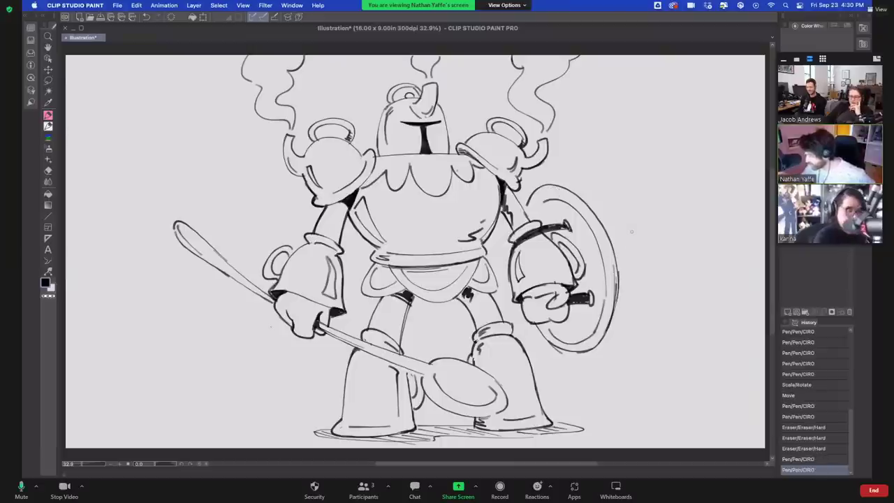
pyautogui.moveTo(617, 268); pyautogui.dragTo(613, 312)
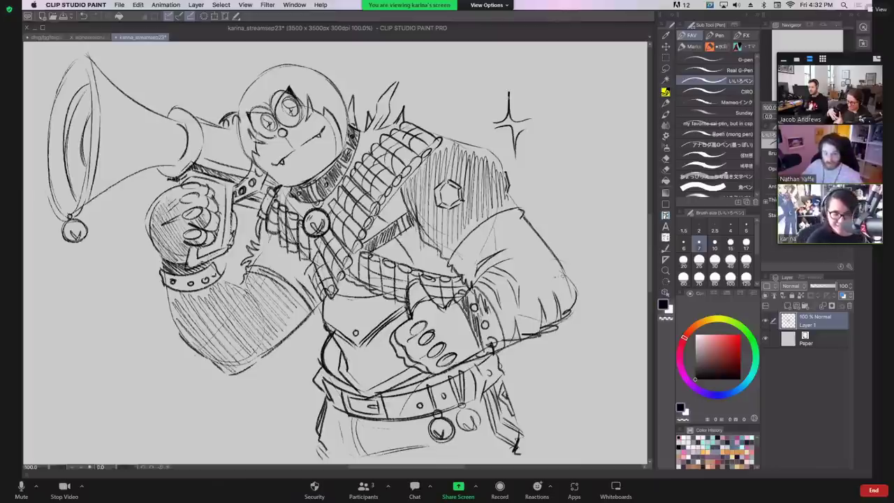
# Hide Layer 1 with the finished horn-carrying character and add a new empty layer above it
pyautogui.click(765, 319)
pyautogui.click(787, 305)
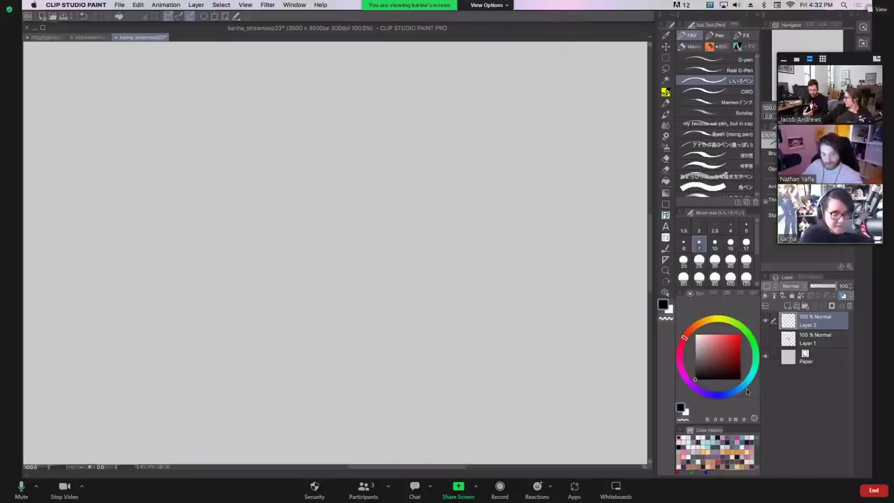
pyautogui.moveTo(389, 179); pyautogui.dragTo(412, 229)
pyautogui.hotkey('ctrl', 'z')
pyautogui.click(684, 234)
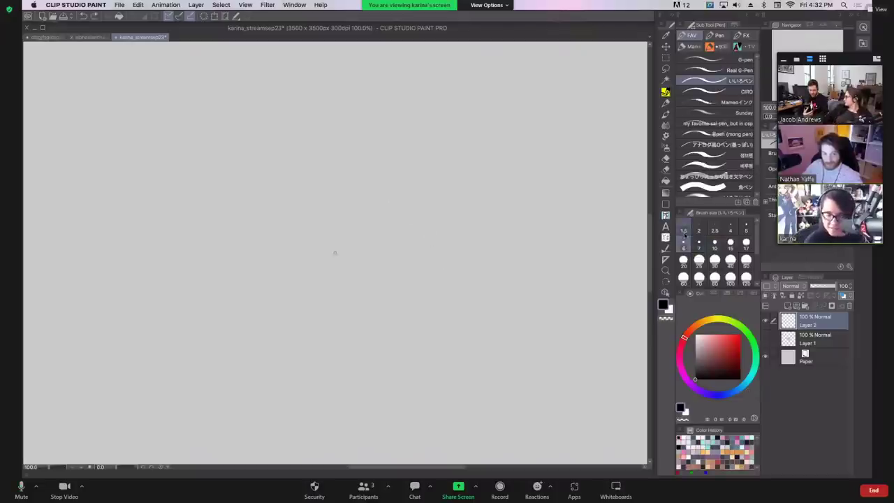
pyautogui.click(684, 243)
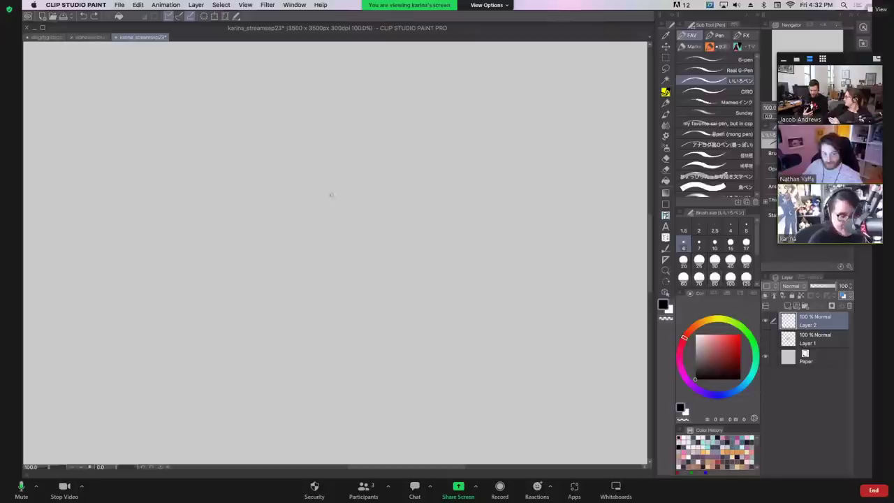
pyautogui.moveTo(331, 195)
pyautogui.mouseDown()
pyautogui.moveTo(347, 205)
pyautogui.moveTo(336, 189)
pyautogui.moveTo(354, 215)
pyautogui.moveTo(340, 185)
pyautogui.mouseUp()
pyautogui.click(746, 229)
pyautogui.hotkey('ctrl', 'z')
pyautogui.hotkey('ctrl', 'z')
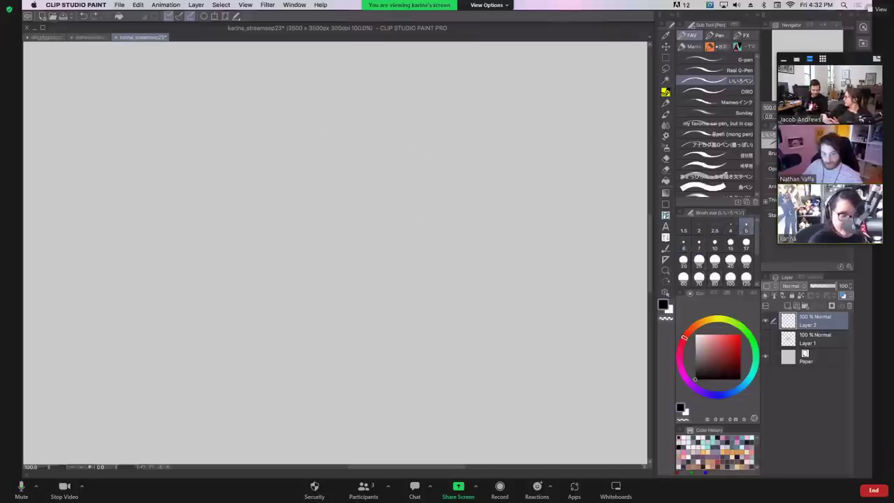
pyautogui.moveTo(353, 151); pyautogui.dragTo(389, 81)
# Set the brush size to 2, undo the trial arc, and sketch a light oval for a head near the canvas's upper middle
pyautogui.click(698, 229)
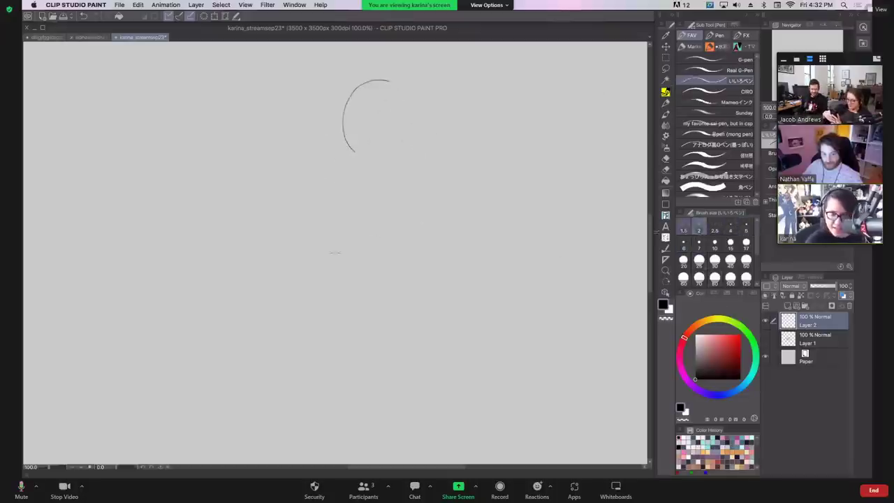
pyautogui.hotkey('ctrl', 'z')
pyautogui.moveTo(355, 115); pyautogui.dragTo(365, 163)
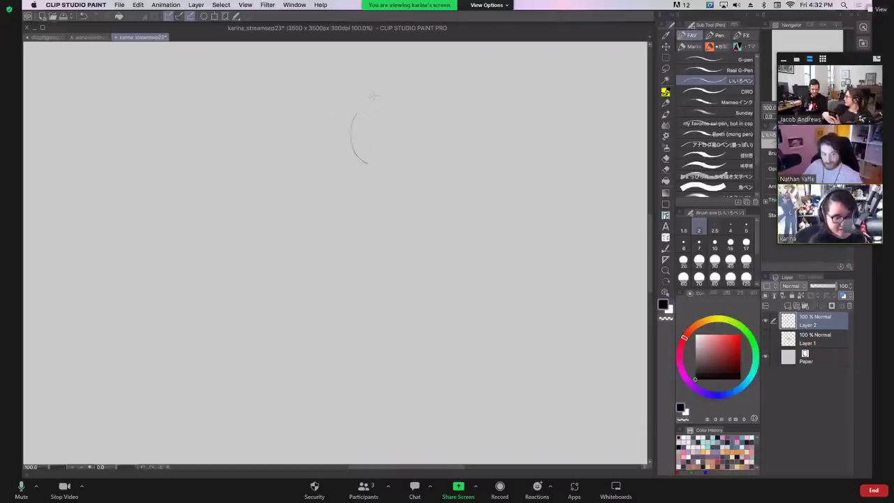
pyautogui.moveTo(373, 95)
pyautogui.mouseDown()
pyautogui.moveTo(409, 117)
pyautogui.moveTo(385, 166)
pyautogui.mouseUp()
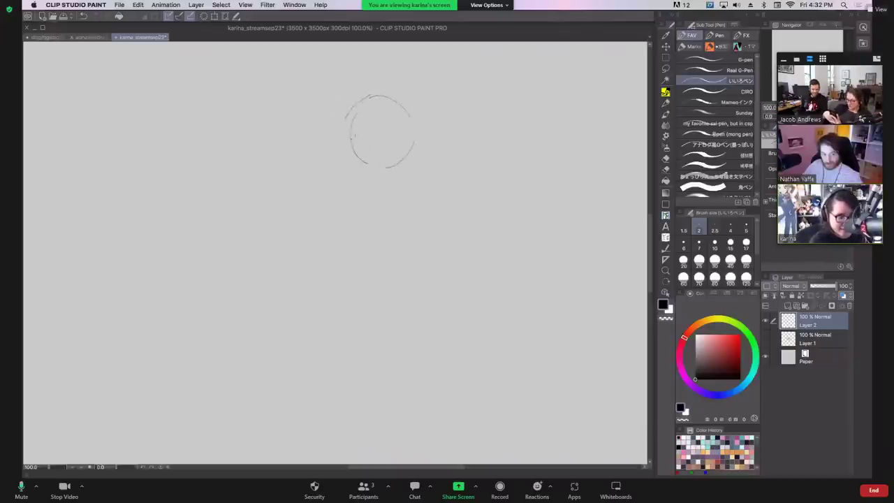
# Refine the head oval with firmer strokes along the crown, both sides and the jaw
pyautogui.press('super+z')
pyautogui.moveTo(370, 96)
pyautogui.mouseDown()
pyautogui.moveTo(349, 126)
pyautogui.moveTo(360, 163)
pyautogui.moveTo(383, 178)
pyautogui.moveTo(374, 170)
pyautogui.moveTo(391, 166)
pyautogui.moveTo(406, 138)
pyautogui.mouseUp()
pyautogui.press('super+z')
pyautogui.press('super+z')
pyautogui.press('super+z')
pyautogui.press('super+z')
pyautogui.moveTo(399, 106); pyautogui.dragTo(405, 143)
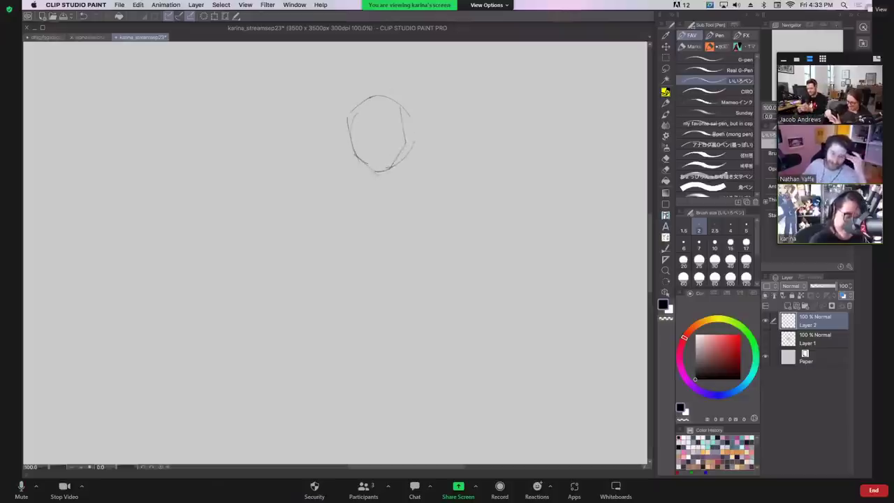
pyautogui.moveTo(349, 120); pyautogui.dragTo(359, 162)
pyautogui.moveTo(355, 105); pyautogui.dragTo(347, 120)
pyautogui.moveTo(361, 99); pyautogui.dragTo(390, 95)
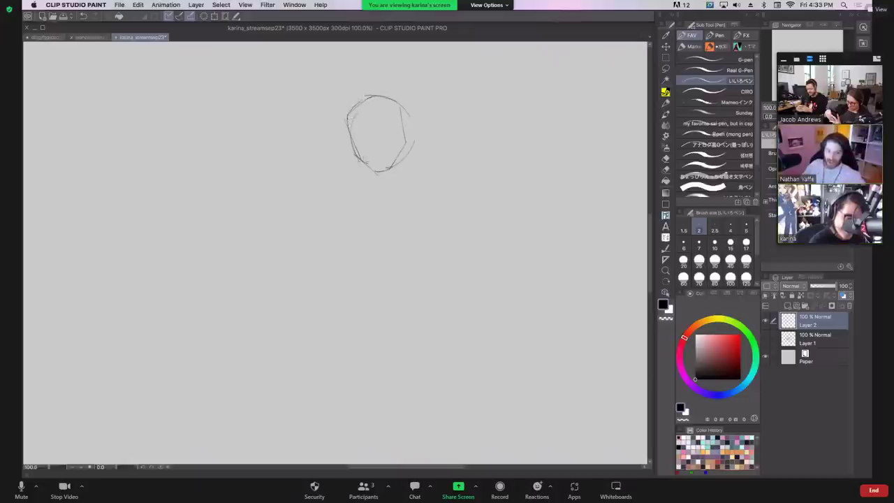
# Clean up the head outline, add a vertical centre line, brow curve and small facial guide marks, and sketch both ears
pyautogui.moveTo(358, 157)
pyautogui.mouseDown()
pyautogui.moveTo(379, 171)
pyautogui.moveTo(417, 139)
pyautogui.moveTo(399, 99)
pyautogui.mouseUp()
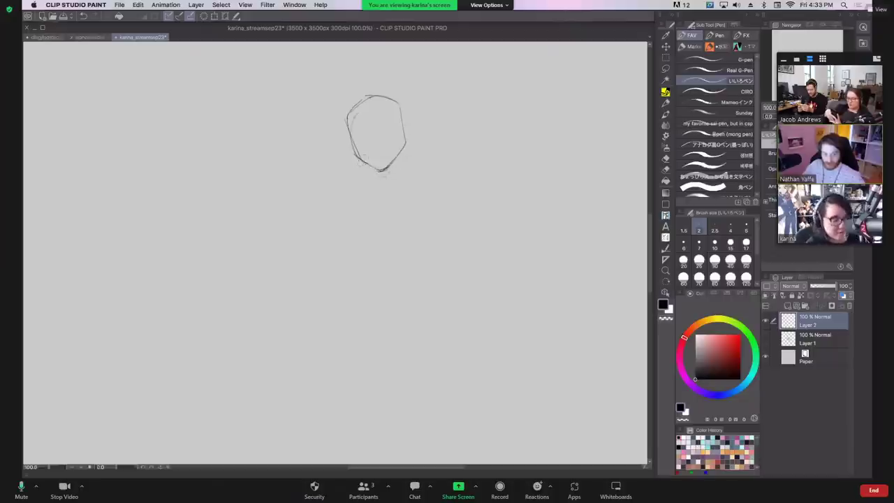
pyautogui.press('super+z')
pyautogui.moveTo(366, 95)
pyautogui.mouseDown()
pyautogui.moveTo(384, 169)
pyautogui.moveTo(367, 112)
pyautogui.moveTo(349, 140)
pyautogui.moveTo(402, 123)
pyautogui.moveTo(363, 120)
pyautogui.moveTo(398, 116)
pyautogui.mouseUp()
pyautogui.press('super+z')
pyautogui.press('super+z')
pyautogui.press('super+z')
pyautogui.press('super+z')
pyautogui.press('super+z')
pyautogui.press('super+z')
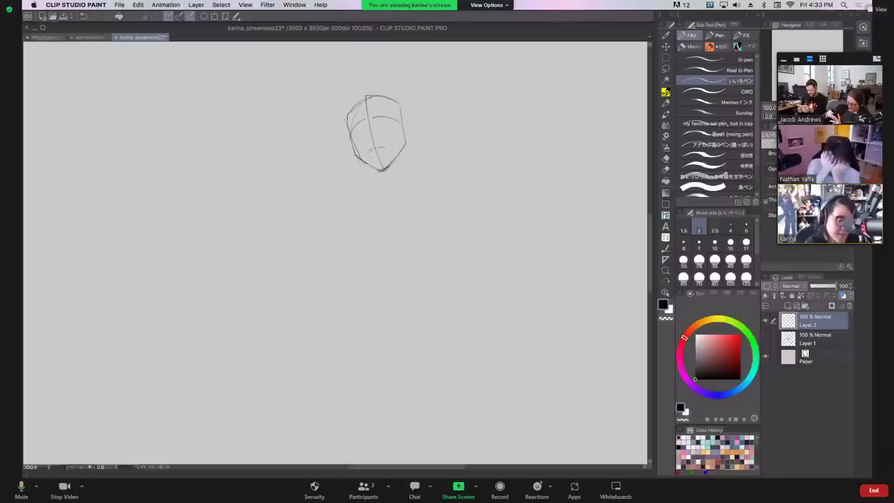
pyautogui.moveTo(404, 123); pyautogui.dragTo(409, 142)
pyautogui.moveTo(350, 140); pyautogui.dragTo(378, 191)
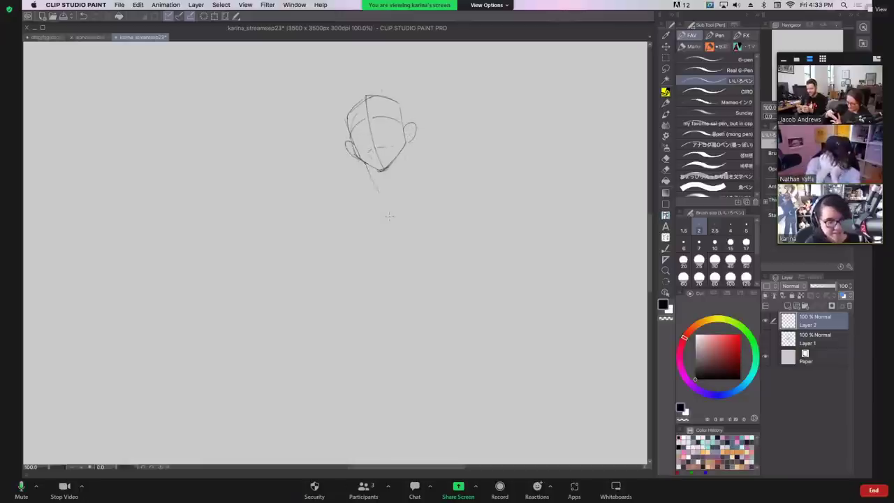
pyautogui.press('super+z')
pyautogui.moveTo(364, 160)
pyautogui.mouseDown()
pyautogui.moveTo(387, 213)
pyautogui.moveTo(380, 197)
pyautogui.moveTo(342, 203)
pyautogui.moveTo(412, 203)
pyautogui.moveTo(370, 185)
pyautogui.moveTo(379, 204)
pyautogui.moveTo(367, 197)
pyautogui.moveTo(339, 216)
pyautogui.mouseUp()
pyautogui.press('super+z')
pyautogui.moveTo(377, 205); pyautogui.dragTo(405, 202)
pyautogui.press('super+z')
pyautogui.press('super+z')
pyautogui.press('super+z')
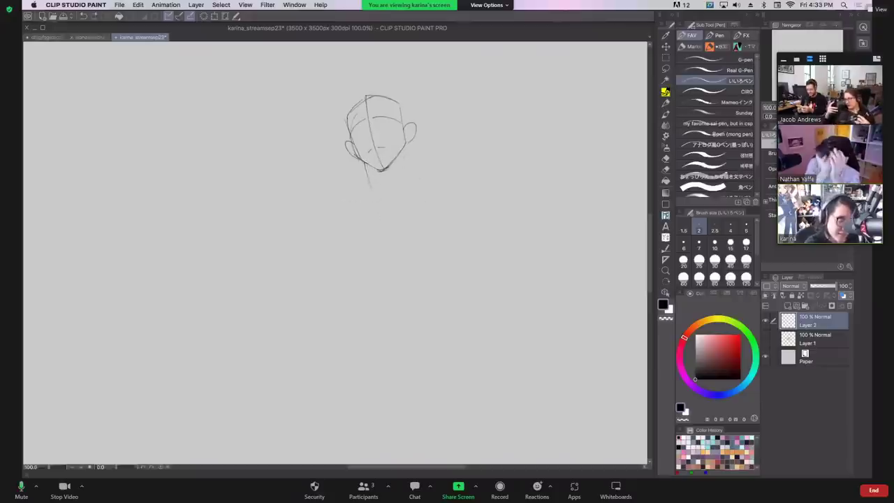
pyautogui.moveTo(332, 209); pyautogui.dragTo(429, 206)
pyautogui.press('super+z')
pyautogui.moveTo(332, 210); pyautogui.dragTo(423, 200)
pyautogui.press('super+z')
pyautogui.press('super+z')
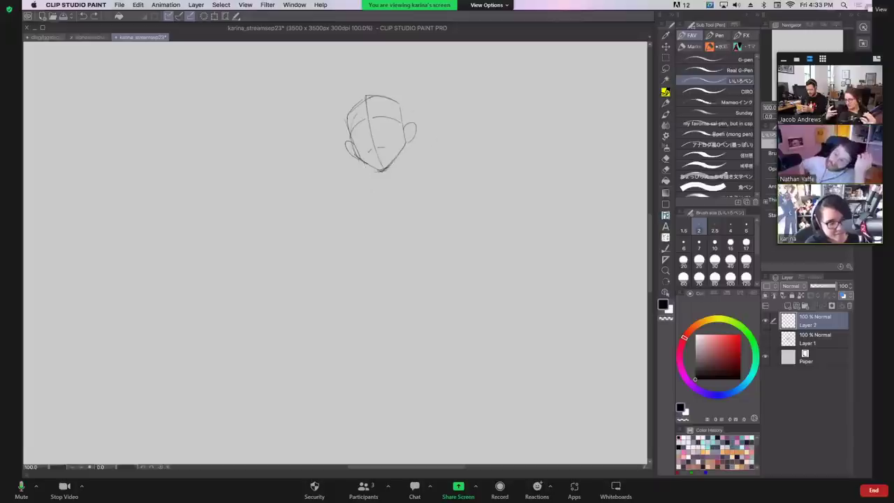
# Sketch the left neck line and two sloping shoulder lines below the head, replacing the straight shoulder line
pyautogui.moveTo(366, 163)
pyautogui.mouseDown()
pyautogui.moveTo(375, 192)
pyautogui.moveTo(419, 180)
pyautogui.mouseUp()
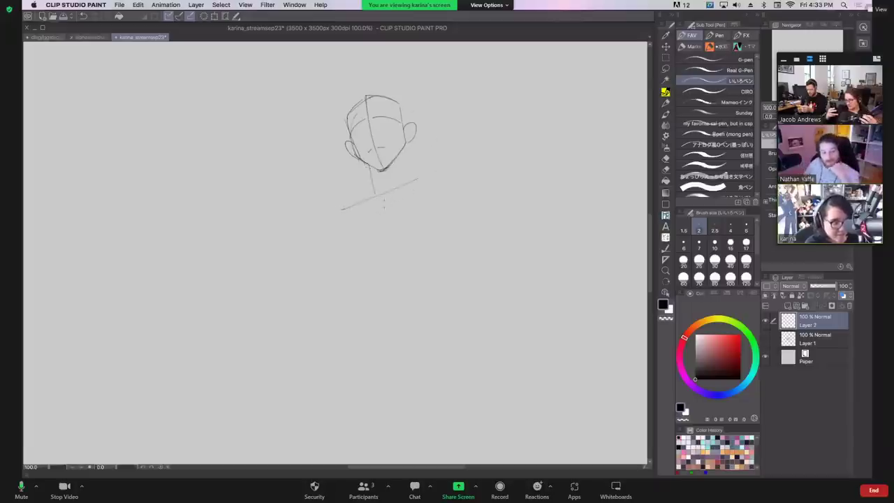
pyautogui.press('super+z')
pyautogui.moveTo(333, 223)
pyautogui.mouseDown()
pyautogui.moveTo(364, 204)
pyautogui.moveTo(436, 190)
pyautogui.mouseUp()
# Sketch the torso's left side below the shoulder and a curved line across the lower chest
pyautogui.moveTo(328, 257); pyautogui.dragTo(334, 273)
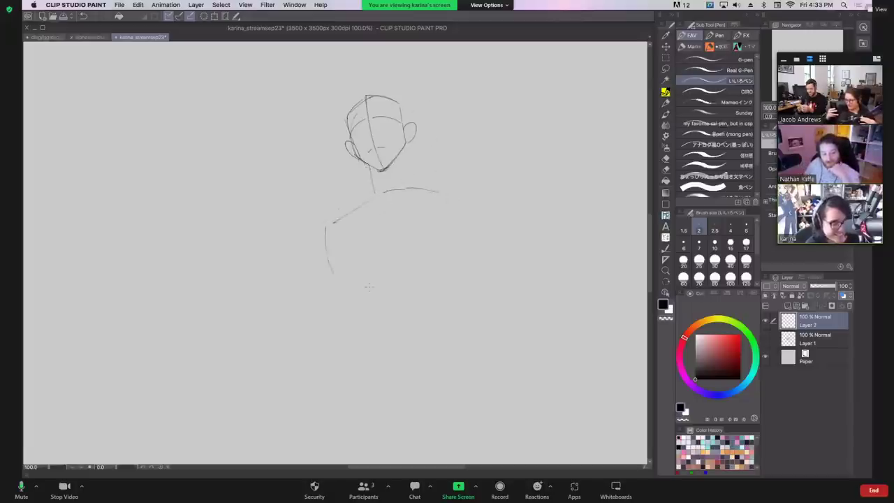
pyautogui.moveTo(325, 234)
pyautogui.mouseDown()
pyautogui.moveTo(341, 285)
pyautogui.moveTo(325, 300)
pyautogui.mouseUp()
pyautogui.press('super+z')
pyautogui.press('super+z')
pyautogui.moveTo(326, 225)
pyautogui.mouseDown()
pyautogui.moveTo(348, 291)
pyautogui.moveTo(415, 261)
pyautogui.mouseUp()
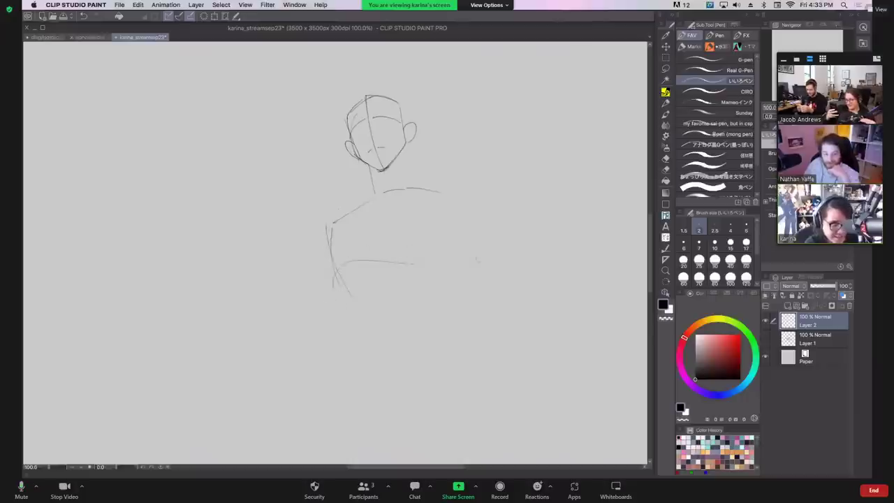
# Draw the torso's curved right side, firm up the left neck-to-shoulder line, and add the right side of the neck
pyautogui.moveTo(399, 159)
pyautogui.mouseDown()
pyautogui.moveTo(403, 188)
pyautogui.moveTo(407, 180)
pyautogui.moveTo(369, 202)
pyautogui.mouseUp()
pyautogui.press('super+z')
pyautogui.press('super+z')
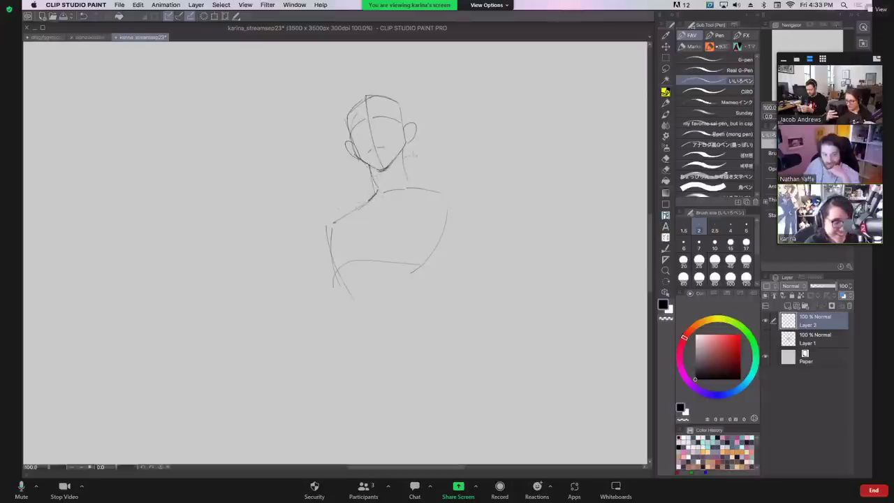
pyautogui.moveTo(403, 143)
pyautogui.mouseDown()
pyautogui.moveTo(409, 180)
pyautogui.moveTo(426, 184)
pyautogui.moveTo(373, 185)
pyautogui.moveTo(366, 169)
pyautogui.moveTo(373, 191)
pyautogui.moveTo(409, 189)
pyautogui.mouseUp()
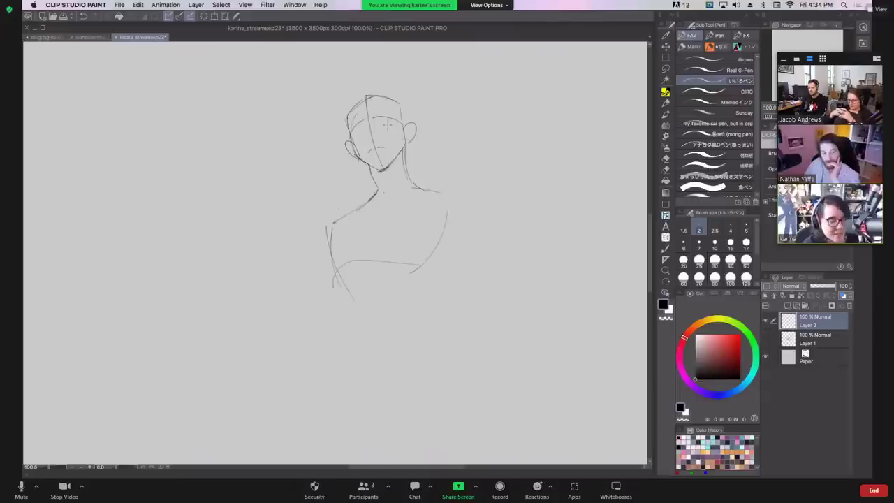
# Reinforce the torso's left contour, add a curved centre line down the chest, and draw the lower ribcage edge
pyautogui.moveTo(334, 216); pyautogui.dragTo(334, 264)
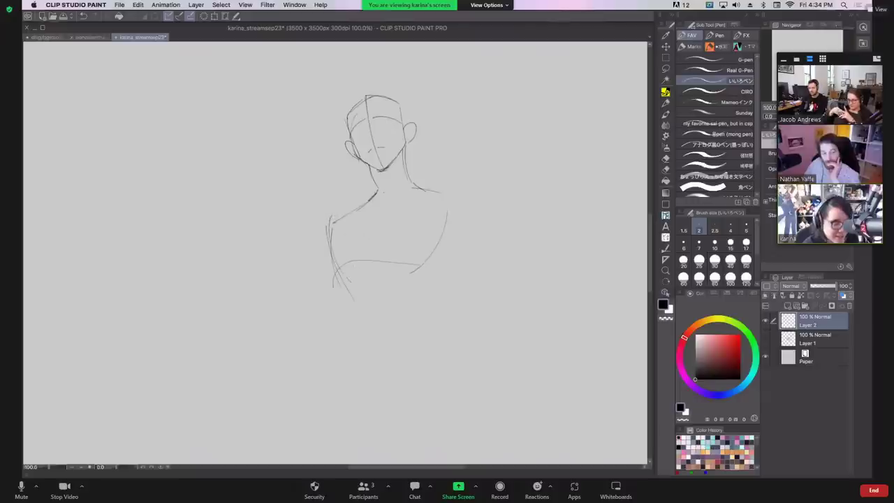
pyautogui.moveTo(375, 215); pyautogui.dragTo(372, 269)
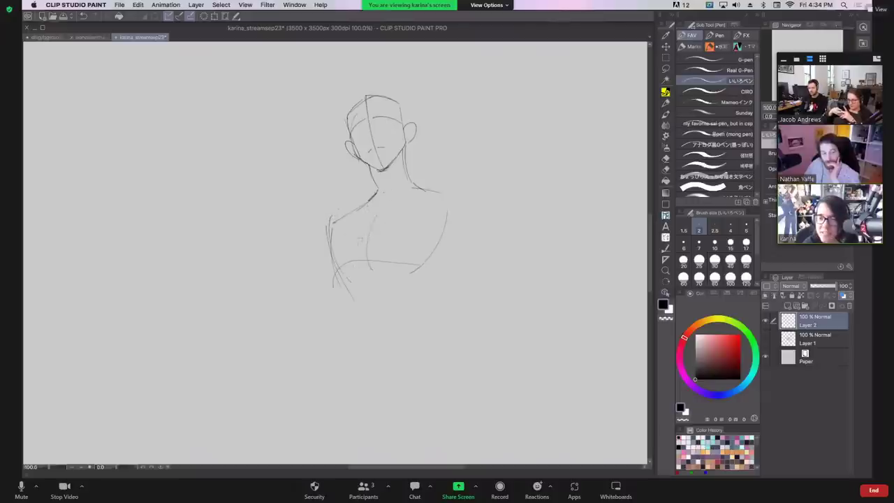
pyautogui.moveTo(337, 267); pyautogui.dragTo(348, 293)
pyautogui.moveTo(342, 275)
pyautogui.mouseDown()
pyautogui.moveTo(377, 269)
pyautogui.moveTo(408, 289)
pyautogui.mouseUp()
# Sketch the right shoulder slope with a rounded upper arm, and add the rounded left shoulder outline
pyautogui.moveTo(422, 184)
pyautogui.mouseDown()
pyautogui.moveTo(474, 207)
pyautogui.moveTo(454, 255)
pyautogui.mouseUp()
pyautogui.press('super+z')
pyautogui.press('super+z')
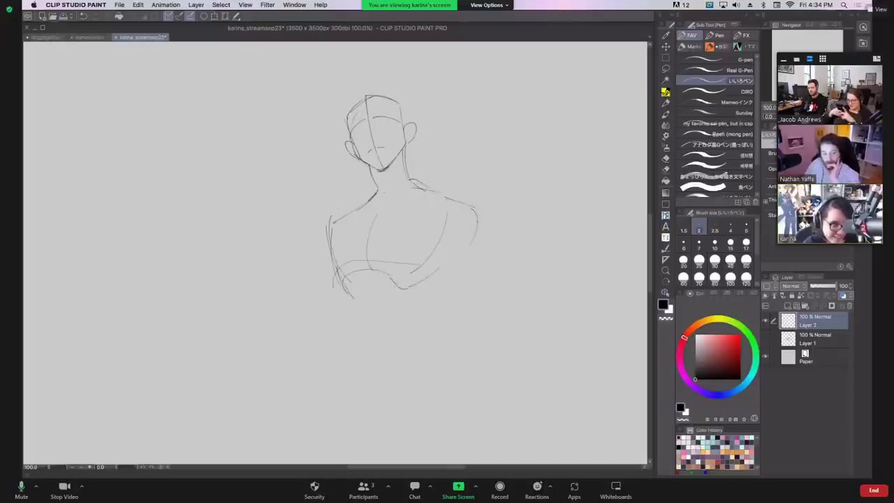
pyautogui.hotkey('ctrl', 'z')
pyautogui.moveTo(473, 208); pyautogui.dragTo(444, 254)
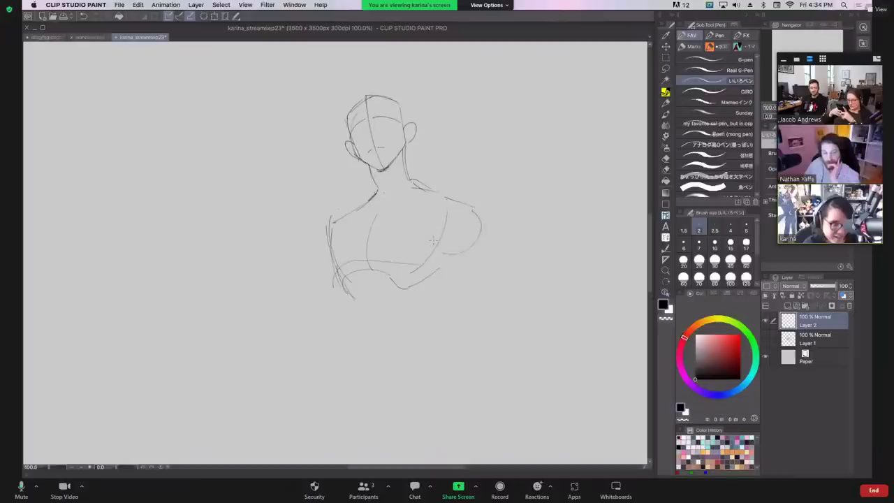
pyautogui.moveTo(318, 241); pyautogui.dragTo(320, 257)
pyautogui.moveTo(323, 221); pyautogui.dragTo(317, 237)
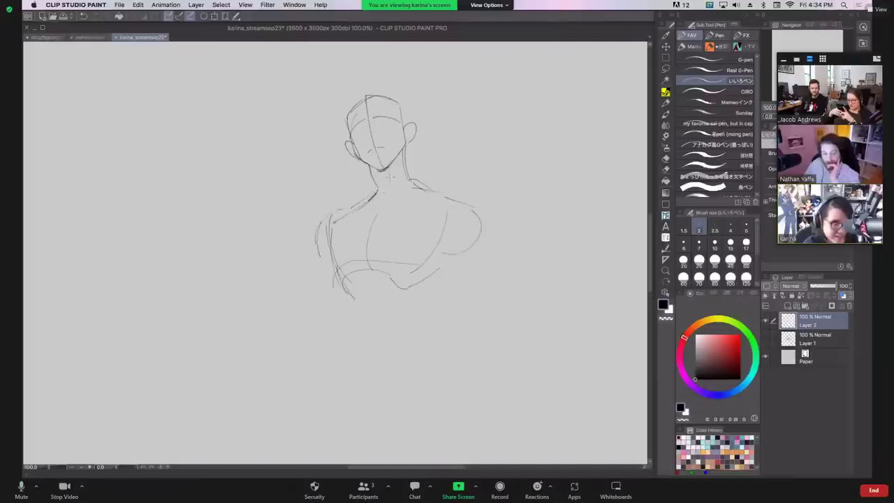
# Return to the pen and extend the figure below the chest with waist and hip lines
pyautogui.moveTo(387, 178)
pyautogui.mouseDown()
pyautogui.moveTo(399, 139)
pyautogui.moveTo(401, 217)
pyautogui.moveTo(389, 136)
pyautogui.mouseUp()
pyautogui.click(665, 47)
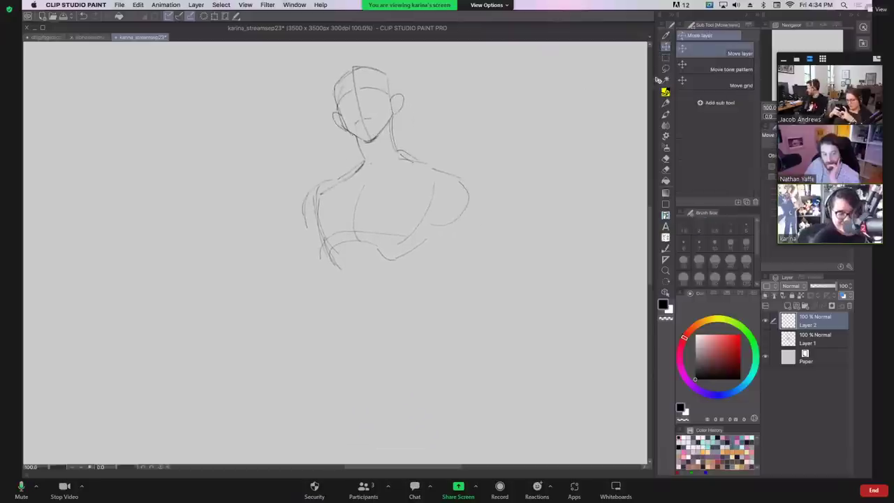
pyautogui.press('p')
pyautogui.press('super+z')
pyautogui.moveTo(336, 247)
pyautogui.mouseDown()
pyautogui.moveTo(329, 296)
pyautogui.moveTo(301, 320)
pyautogui.moveTo(289, 349)
pyautogui.moveTo(292, 398)
pyautogui.moveTo(396, 399)
pyautogui.mouseUp()
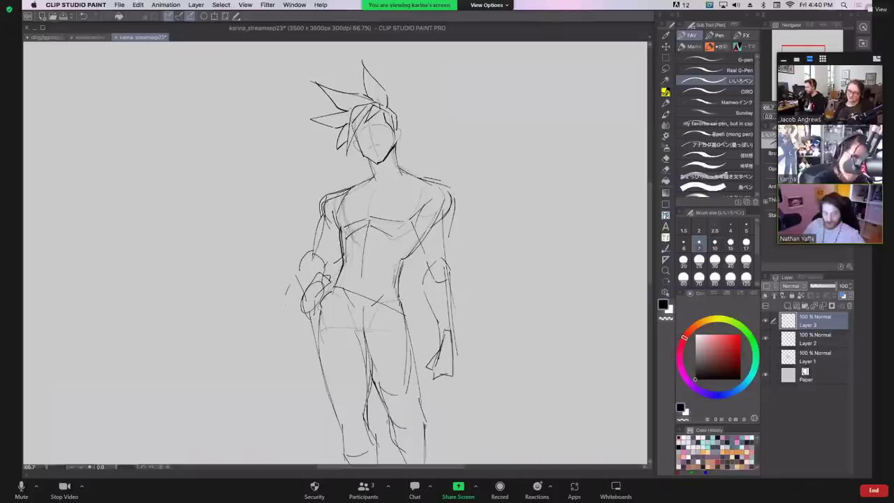
# Switch between Layer 2 and Layer 3, finishing with Layer 3 as the active layer
pyautogui.click(805, 341)
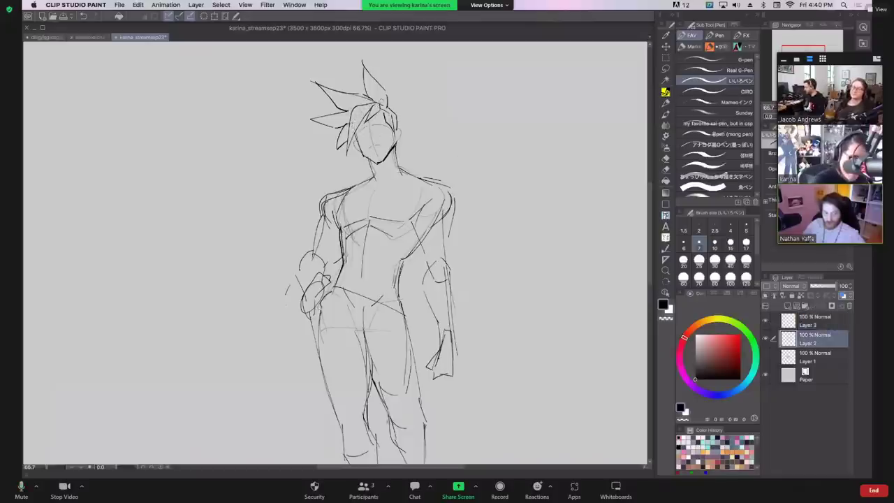
pyautogui.click(791, 322)
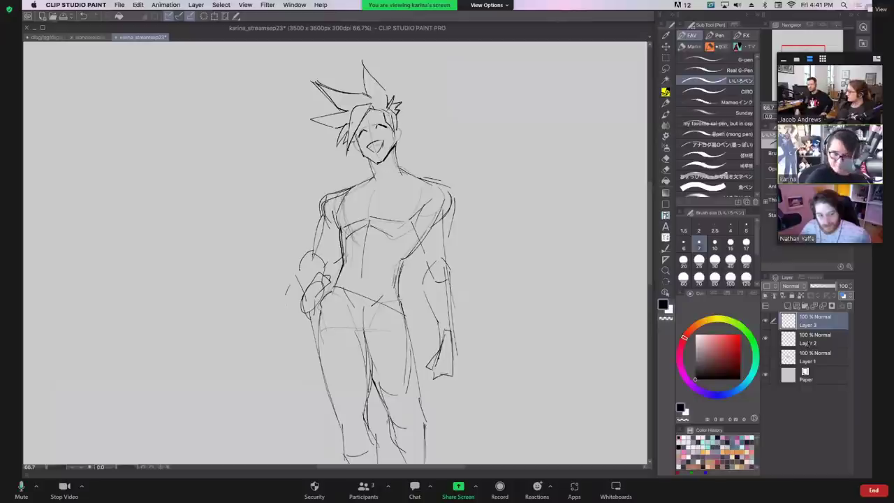
pyautogui.click(797, 338)
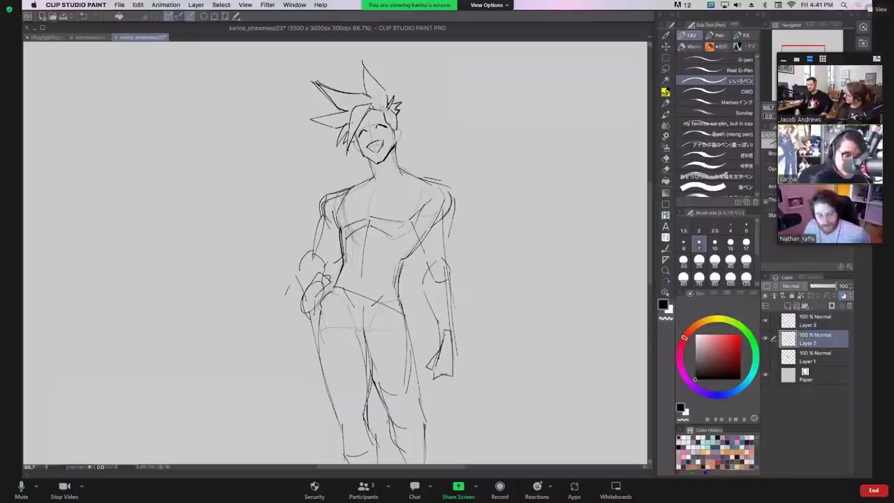
pyautogui.click(801, 325)
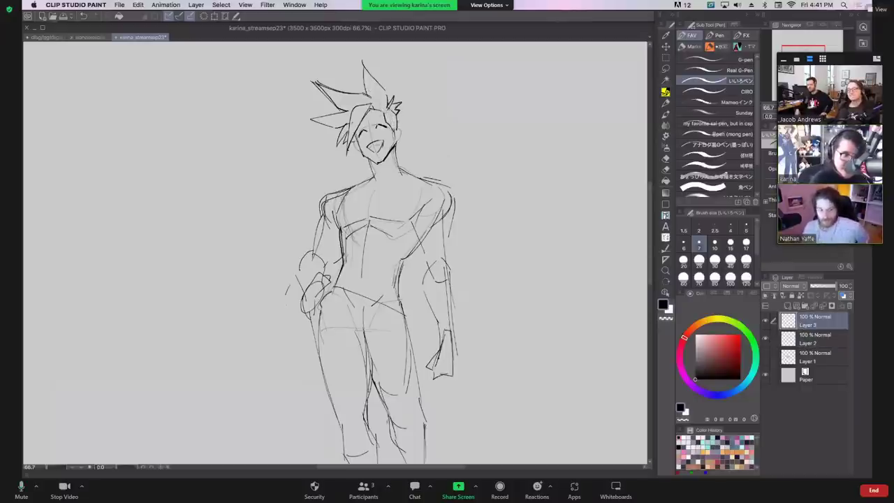
pyautogui.moveTo(377, 109); pyautogui.dragTo(401, 121)
pyautogui.press('super+z')
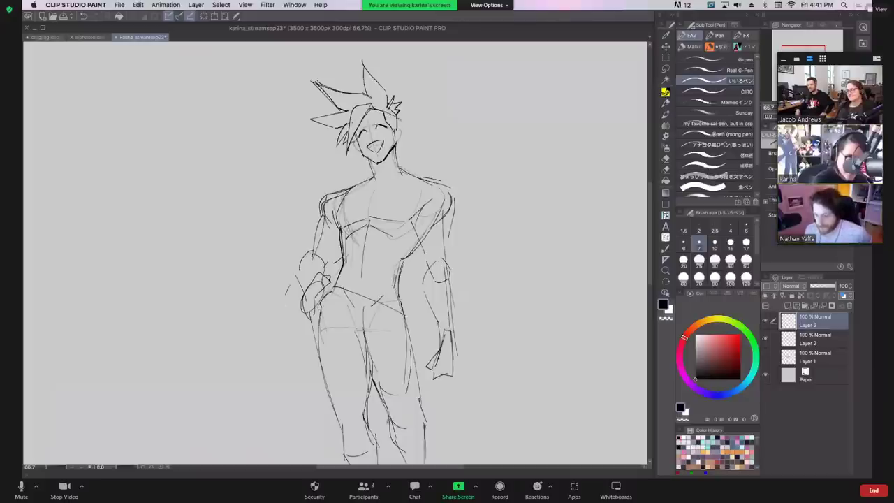
pyautogui.hotkey('ctrl', 'z')
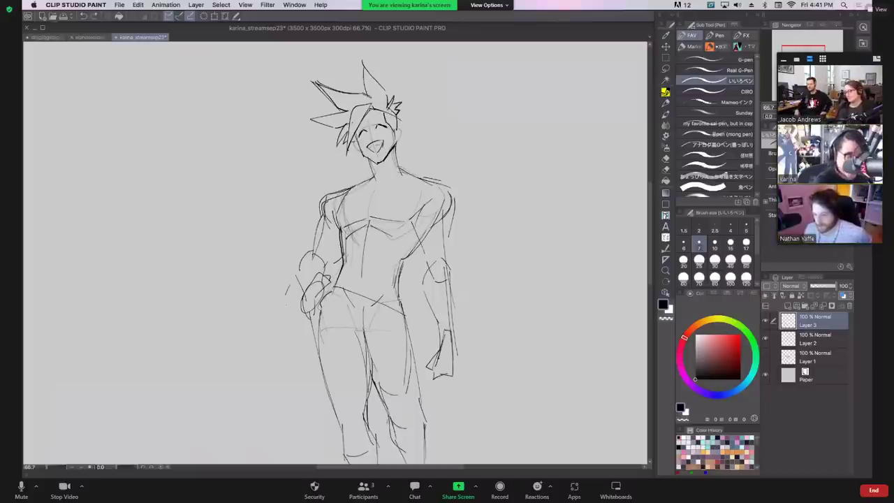
pyautogui.moveTo(342, 87); pyautogui.dragTo(372, 97)
pyautogui.press('super+z')
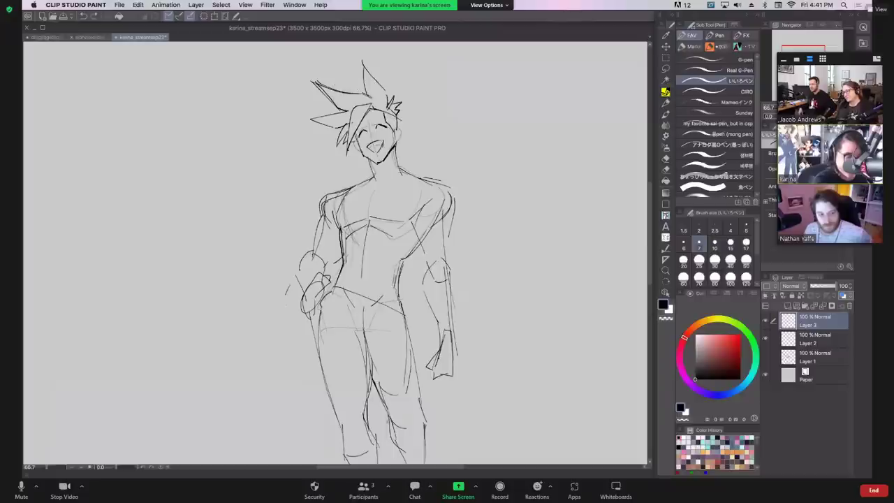
pyautogui.moveTo(340, 85); pyautogui.dragTo(366, 94)
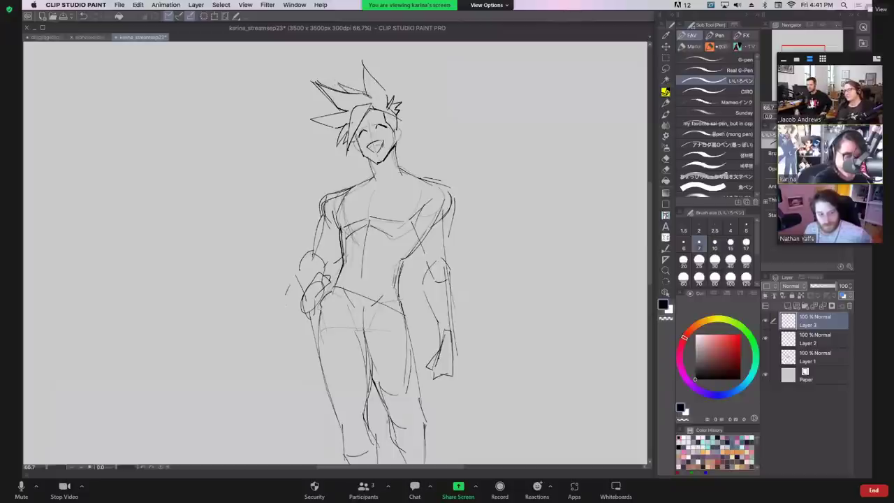
pyautogui.press('super+z')
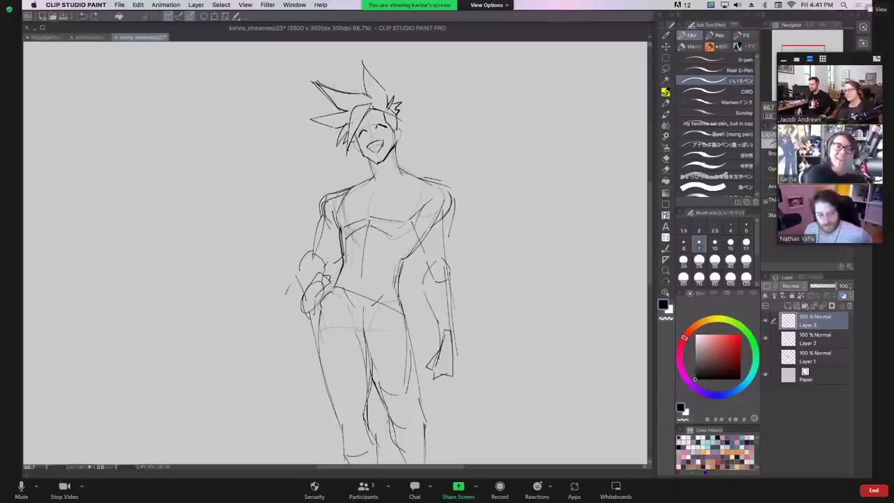
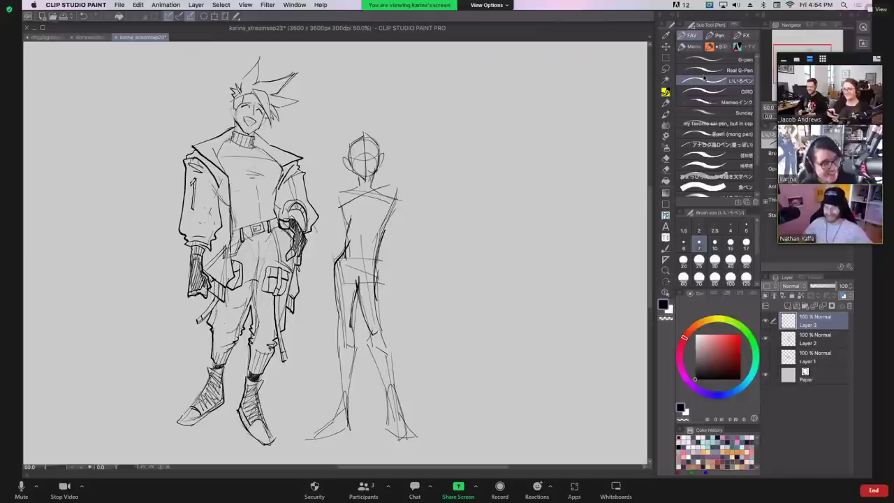
# Redraw the second figure's head as an oval with a centre line and ears, and add the neck and left shoulder
pyautogui.moveTo(342, 186)
pyautogui.mouseDown()
pyautogui.moveTo(337, 152)
pyautogui.moveTo(372, 148)
pyautogui.moveTo(359, 147)
pyautogui.moveTo(353, 197)
pyautogui.mouseUp()
pyautogui.click(665, 92)
pyautogui.hotkey('ctrl', 'z')
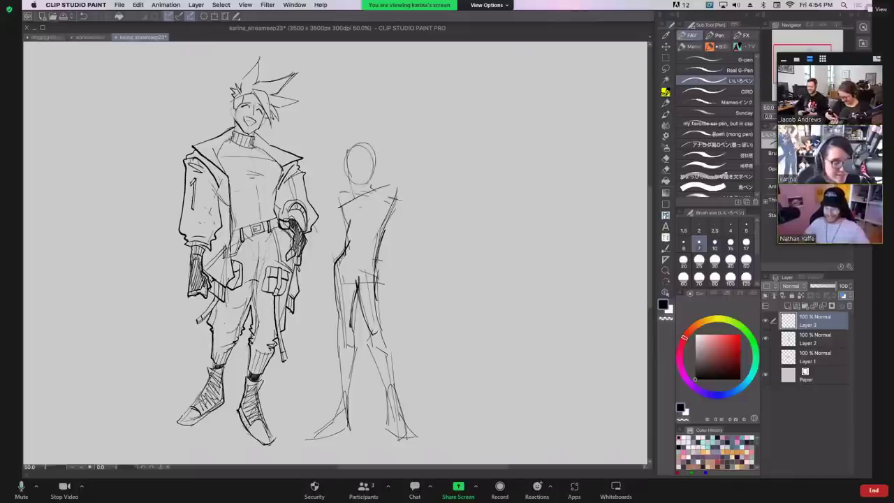
pyautogui.press('super+z')
pyautogui.moveTo(348, 151)
pyautogui.mouseDown()
pyautogui.moveTo(355, 196)
pyautogui.moveTo(371, 190)
pyautogui.moveTo(348, 174)
pyautogui.moveTo(373, 171)
pyautogui.moveTo(347, 153)
pyautogui.moveTo(359, 143)
pyautogui.moveTo(373, 152)
pyautogui.moveTo(372, 173)
pyautogui.moveTo(349, 175)
pyautogui.moveTo(378, 168)
pyautogui.moveTo(371, 175)
pyautogui.moveTo(357, 145)
pyautogui.mouseUp()
pyautogui.press('super+z')
pyautogui.moveTo(362, 196); pyautogui.dragTo(339, 219)
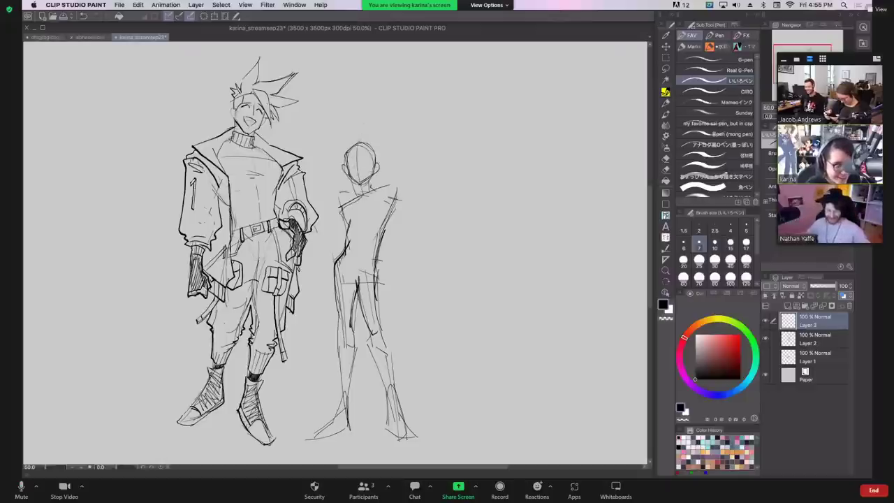
# Add contour strokes to the second figure's left foot and darken its neck and left shoulder line
pyautogui.moveTo(342, 388); pyautogui.dragTo(321, 445)
pyautogui.moveTo(336, 428); pyautogui.dragTo(323, 444)
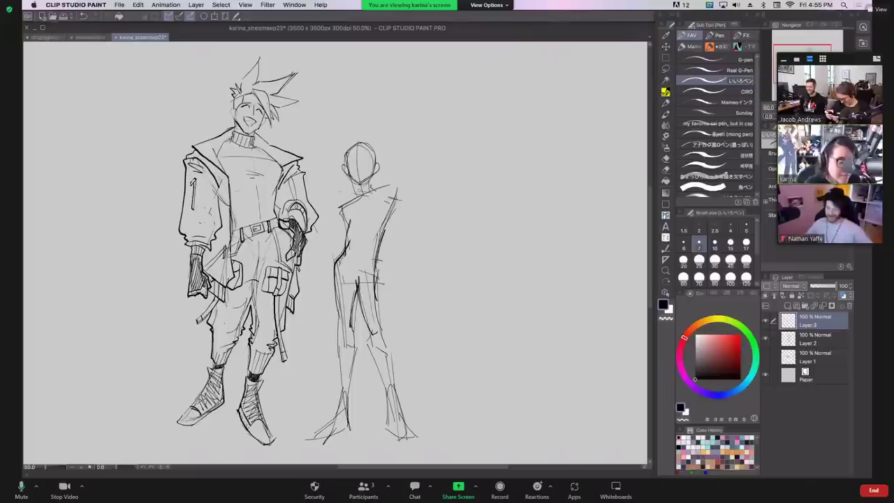
pyautogui.moveTo(356, 180)
pyautogui.mouseDown()
pyautogui.moveTo(354, 191)
pyautogui.moveTo(370, 191)
pyautogui.moveTo(342, 208)
pyautogui.mouseUp()
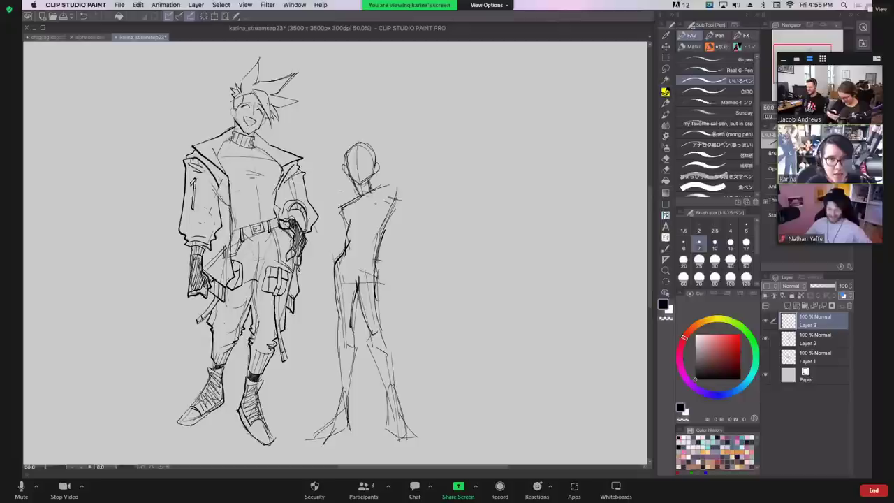
# Draw a rounded right shoulder joint on the second figure and outline the underside of its left foot
pyautogui.moveTo(380, 193)
pyautogui.mouseDown()
pyautogui.moveTo(393, 187)
pyautogui.moveTo(386, 223)
pyautogui.mouseUp()
pyautogui.press('super+z')
pyautogui.press('super+z')
pyautogui.moveTo(383, 194)
pyautogui.mouseDown()
pyautogui.moveTo(382, 208)
pyautogui.moveTo(395, 190)
pyautogui.mouseUp()
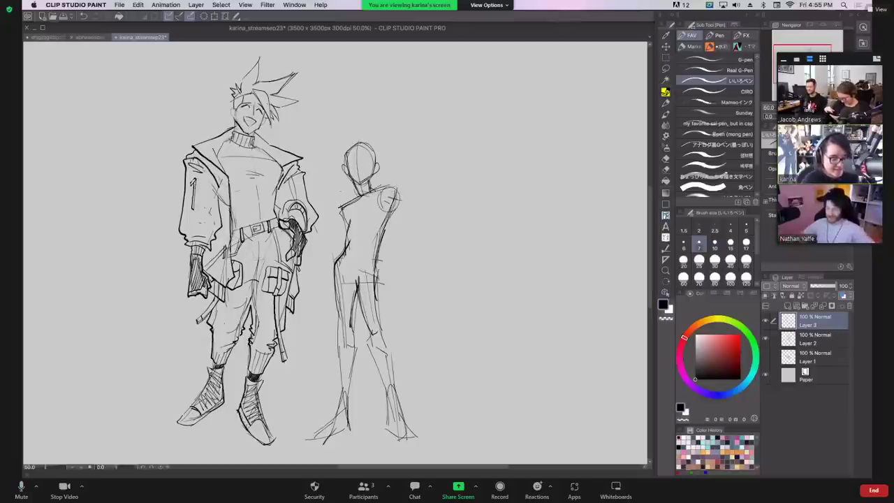
pyautogui.moveTo(334, 425)
pyautogui.mouseDown()
pyautogui.moveTo(324, 440)
pyautogui.moveTo(351, 430)
pyautogui.mouseUp()
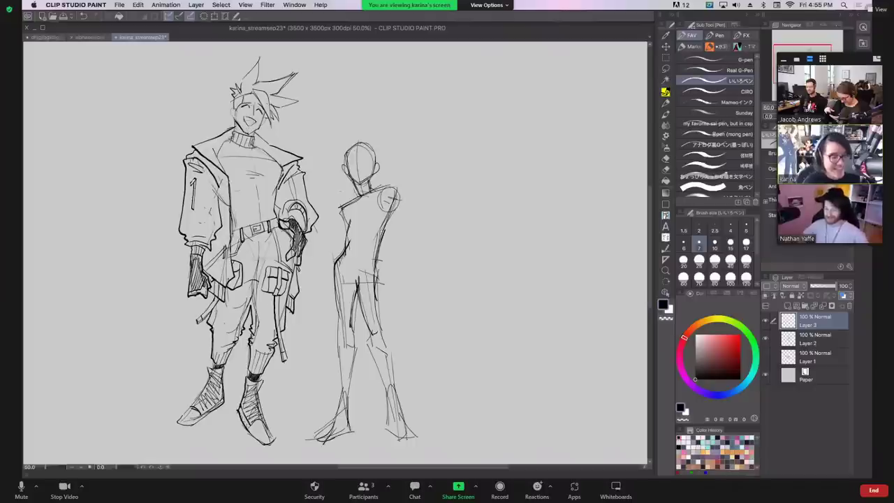
# Sketch a light line for the second figure's right arm from the shoulder to hip level, replacing the longer trial strokes
pyautogui.moveTo(389, 202); pyautogui.dragTo(402, 292)
pyautogui.hotkey('ctrl', 'z')
pyautogui.moveTo(392, 194); pyautogui.dragTo(399, 302)
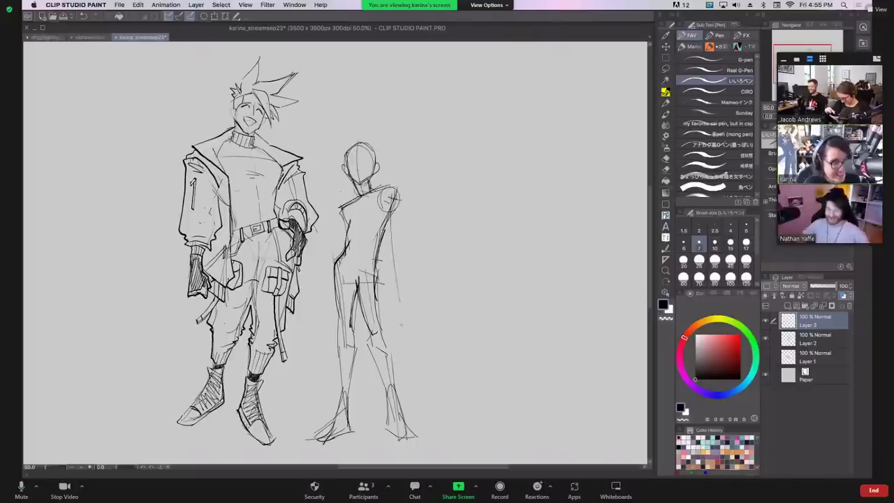
pyautogui.hotkey('ctrl', 'z')
pyautogui.moveTo(383, 198)
pyautogui.mouseDown()
pyautogui.moveTo(391, 290)
pyautogui.moveTo(377, 287)
pyautogui.mouseUp()
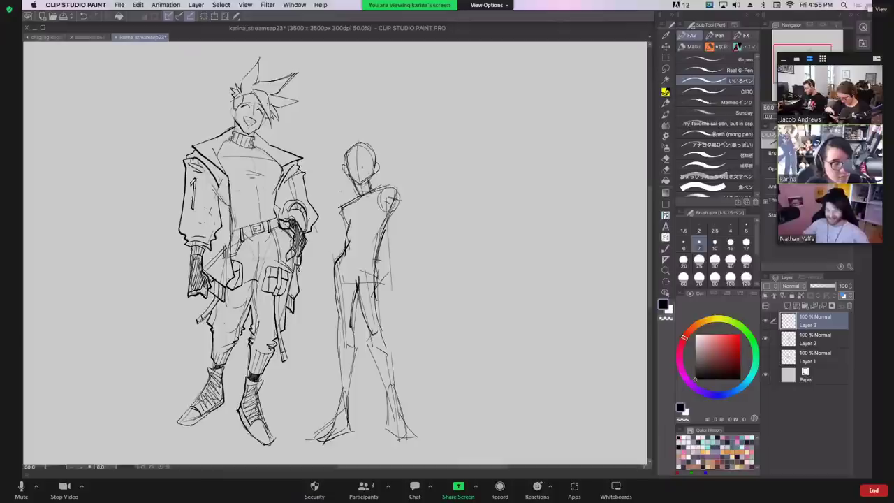
# Fade the second figure's sketch on Layer 3 to 19% opacity and move Layer 2 above it for the cleaner drawing
pyautogui.click(814, 286)
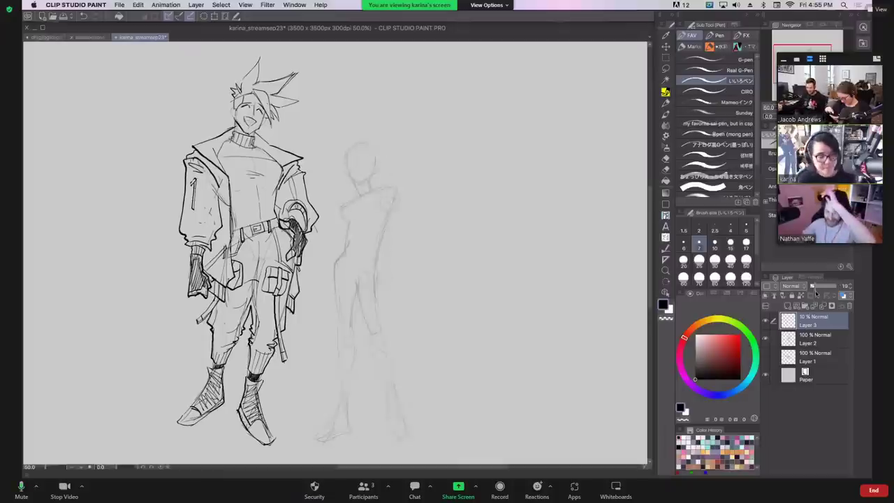
pyautogui.click(801, 338)
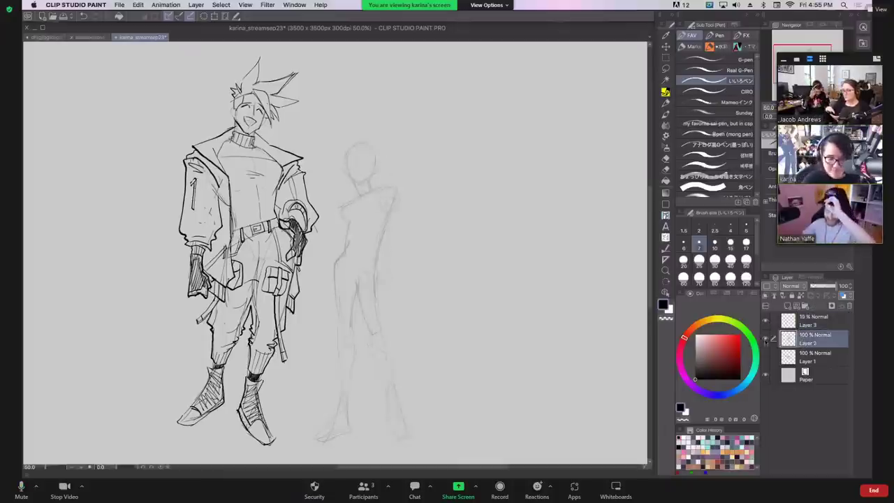
pyautogui.moveTo(810, 338); pyautogui.dragTo(810, 318)
# Outline the second figure's jaw and the angular face-framing hair over the faded head sketch
pyautogui.moveTo(351, 145)
pyautogui.mouseDown()
pyautogui.moveTo(375, 160)
pyautogui.moveTo(382, 194)
pyautogui.moveTo(388, 175)
pyautogui.moveTo(356, 186)
pyautogui.mouseUp()
pyautogui.press('super+z')
pyautogui.press('super+z')
pyautogui.moveTo(353, 180); pyautogui.dragTo(367, 197)
pyautogui.moveTo(348, 164)
pyautogui.mouseDown()
pyautogui.moveTo(342, 183)
pyautogui.moveTo(357, 190)
pyautogui.mouseUp()
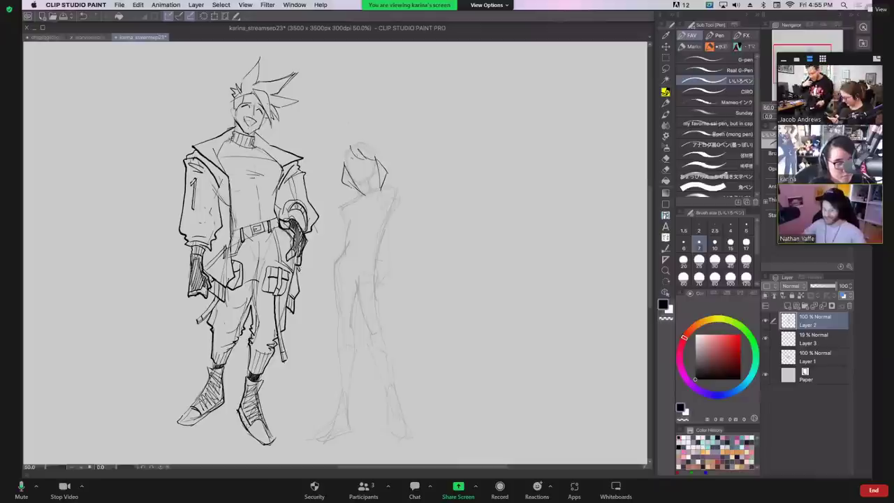
# Add pointed fringe strokes across the second figure's forehead, undoing the unwanted trial strokes
pyautogui.moveTo(342, 157)
pyautogui.mouseDown()
pyautogui.moveTo(346, 167)
pyautogui.moveTo(356, 158)
pyautogui.moveTo(376, 163)
pyautogui.moveTo(368, 161)
pyautogui.mouseUp()
pyautogui.press('super+z')
pyautogui.press('super+z')
pyautogui.press('super+z')
pyautogui.press('super+z')
pyautogui.press('super+z')
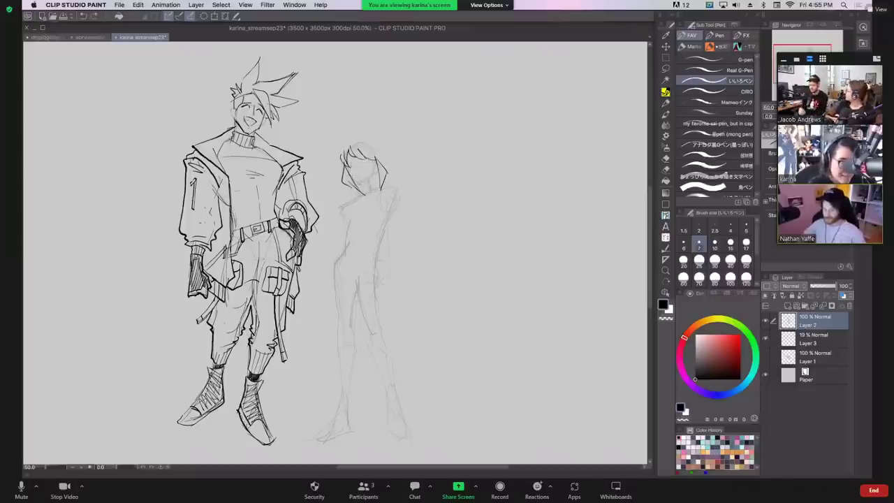
# Extend the second figure's hair with locks around the left side of the face and strengthen the lower face line
pyautogui.moveTo(354, 180)
pyautogui.mouseDown()
pyautogui.moveTo(373, 168)
pyautogui.moveTo(331, 159)
pyautogui.moveTo(342, 174)
pyautogui.moveTo(372, 150)
pyautogui.mouseUp()
pyautogui.press('super+z')
pyautogui.press('super+z')
pyautogui.hotkey('ctrl', 'z')
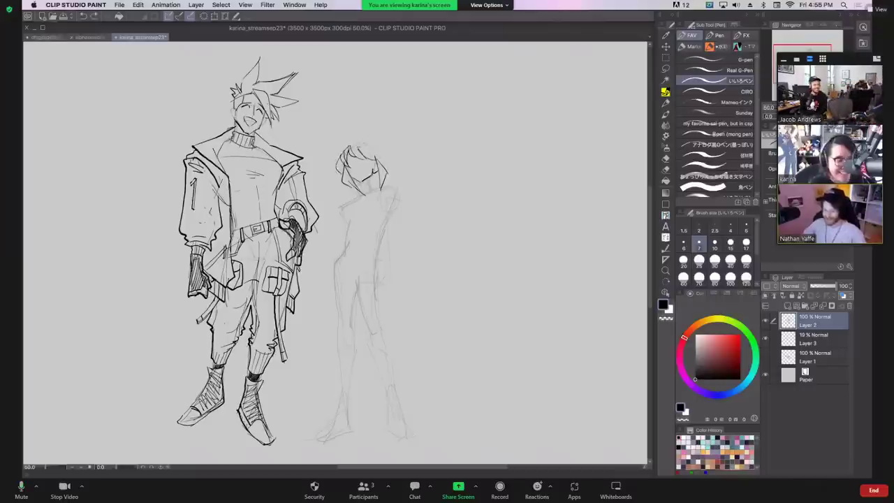
# Close the second figure's hair outline over the crown and down the right side, with a segmented band across the top
pyautogui.moveTo(357, 145)
pyautogui.mouseDown()
pyautogui.moveTo(377, 158)
pyautogui.moveTo(364, 138)
pyautogui.moveTo(382, 164)
pyautogui.moveTo(376, 137)
pyautogui.moveTo(388, 173)
pyautogui.mouseUp()
pyautogui.press('super+z')
pyautogui.press('super+z')
pyautogui.press('super+z')
pyautogui.moveTo(353, 145); pyautogui.dragTo(359, 140)
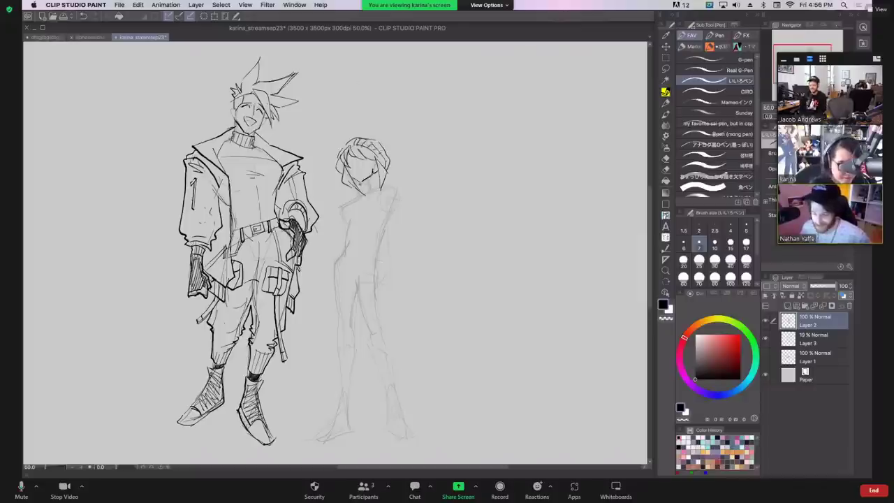
# Try a wide turned-out collar around the second figure's neck and shoulders, and undo its strokes
pyautogui.moveTo(360, 178)
pyautogui.mouseDown()
pyautogui.moveTo(356, 190)
pyautogui.moveTo(370, 187)
pyautogui.moveTo(340, 207)
pyautogui.moveTo(333, 196)
pyautogui.moveTo(369, 209)
pyautogui.moveTo(382, 177)
pyautogui.moveTo(406, 189)
pyautogui.moveTo(367, 206)
pyautogui.mouseUp()
pyautogui.press('super+z')
pyautogui.press('super+z')
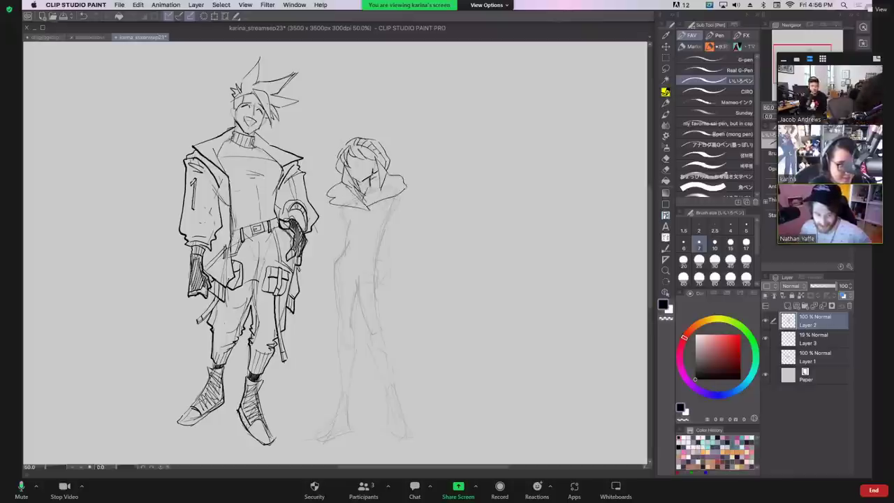
pyautogui.press('super+z')
pyautogui.press('super+z')
pyautogui.press('super+z')
pyautogui.press('super+z')
pyautogui.press('super+z')
pyautogui.press('super+z')
pyautogui.press('super+z')
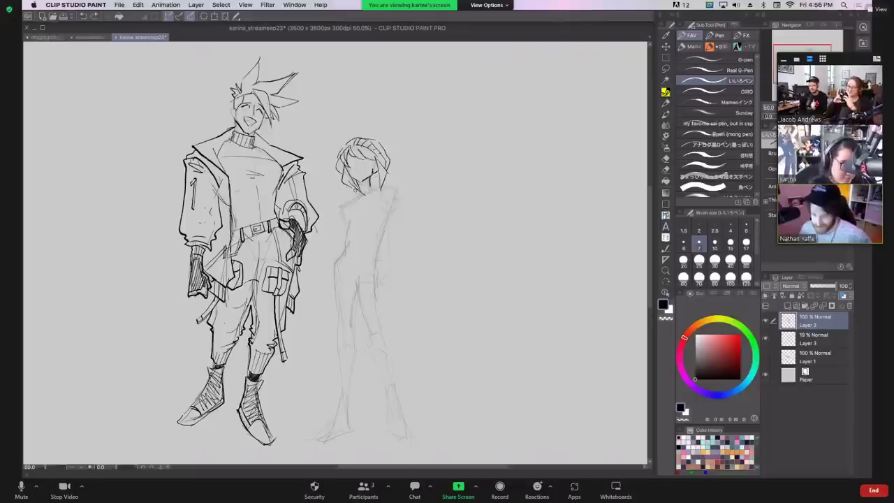
# Draw a V-shaped neckline with small shirt collar points and a right shoulder line on the second figure, removing the trial side line
pyautogui.moveTo(349, 201); pyautogui.dragTo(361, 224)
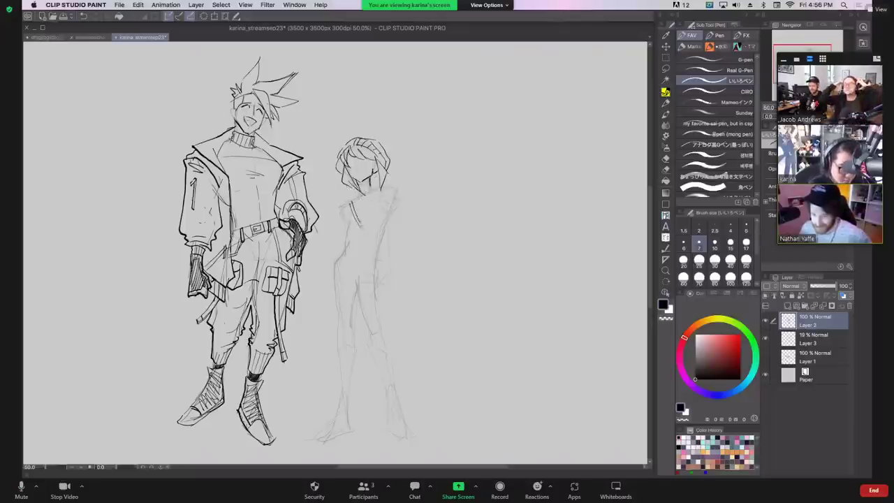
pyautogui.moveTo(374, 191); pyautogui.dragTo(363, 229)
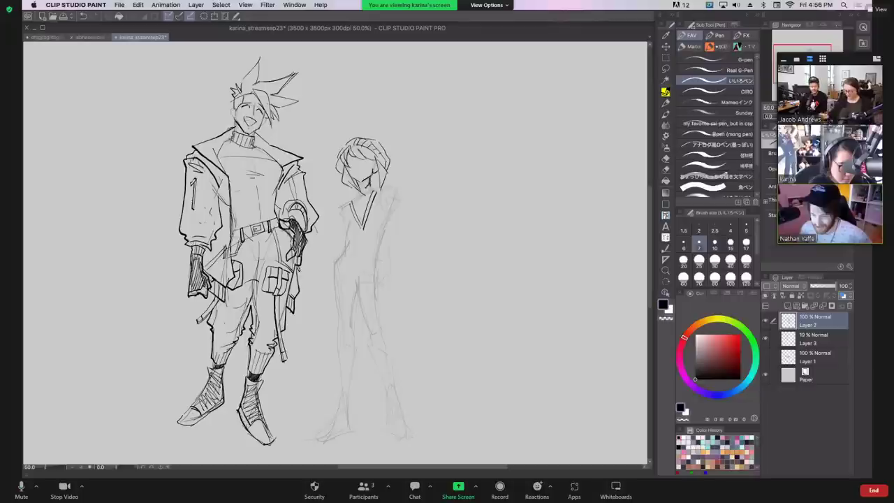
pyautogui.press('super+z')
pyautogui.moveTo(367, 189)
pyautogui.mouseDown()
pyautogui.moveTo(362, 199)
pyautogui.moveTo(352, 192)
pyautogui.moveTo(388, 191)
pyautogui.moveTo(323, 268)
pyautogui.mouseUp()
pyautogui.press('super+z')
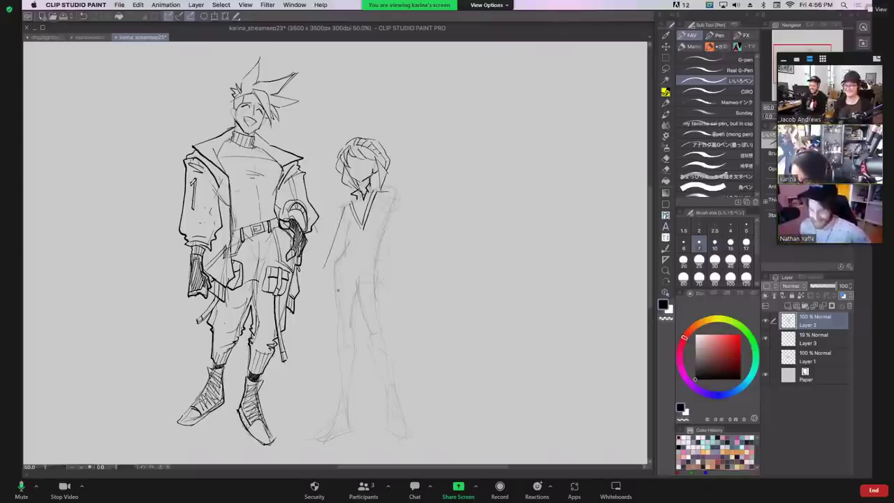
pyautogui.hotkey('ctrl', 'z')
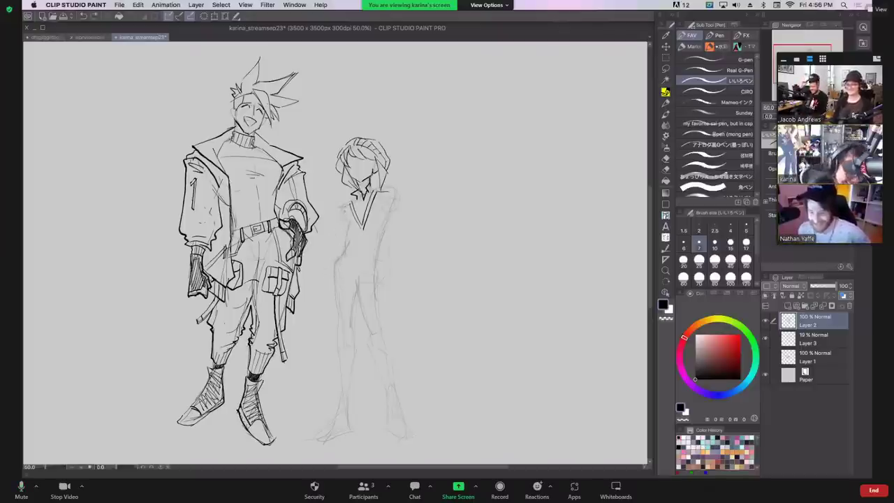
# Draw the left side of the second figure's sweater vest and its slanted, striped hem below the waist
pyautogui.moveTo(345, 208)
pyautogui.mouseDown()
pyautogui.moveTo(333, 291)
pyautogui.moveTo(374, 287)
pyautogui.moveTo(368, 268)
pyautogui.moveTo(338, 284)
pyautogui.moveTo(373, 269)
pyautogui.mouseUp()
pyautogui.press('super+z')
pyautogui.moveTo(334, 294); pyautogui.dragTo(372, 278)
pyautogui.moveTo(334, 291); pyautogui.dragTo(360, 280)
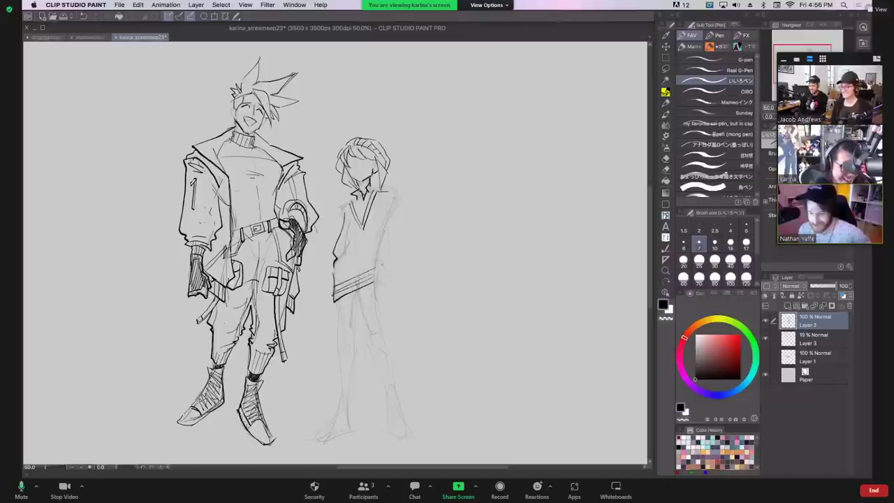
# Add inner trim lines to the vest's V-neck, fold lines above the hem, and armhole edges at both shoulders
pyautogui.moveTo(347, 203); pyautogui.dragTo(364, 233)
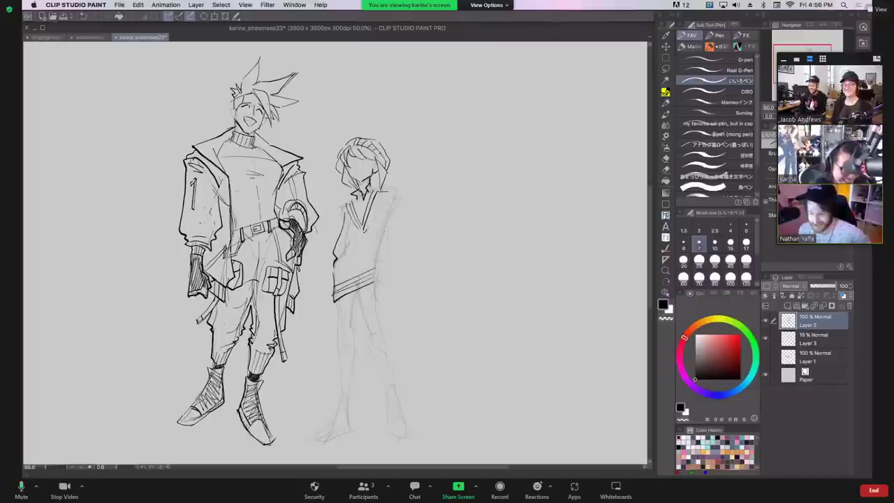
pyautogui.moveTo(383, 189)
pyautogui.mouseDown()
pyautogui.moveTo(340, 272)
pyautogui.moveTo(352, 269)
pyautogui.mouseUp()
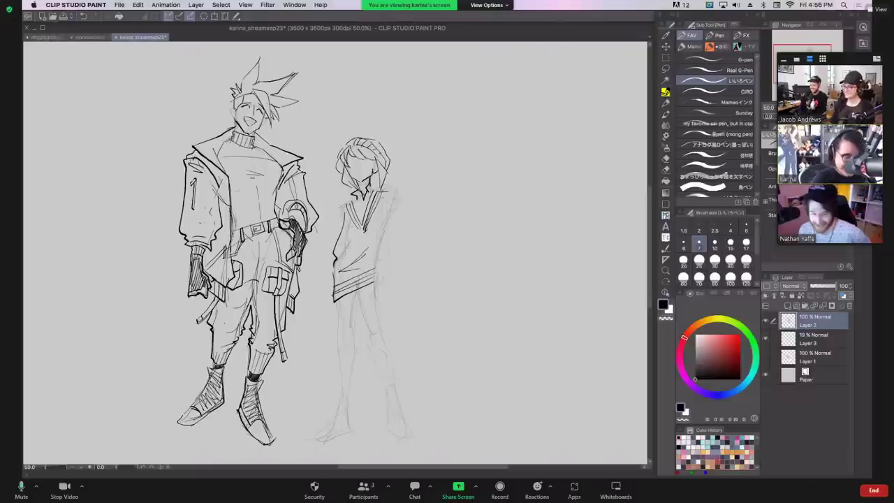
pyautogui.moveTo(386, 190)
pyautogui.mouseDown()
pyautogui.moveTo(384, 219)
pyautogui.moveTo(340, 234)
pyautogui.mouseUp()
pyautogui.moveTo(347, 198); pyautogui.dragTo(341, 207)
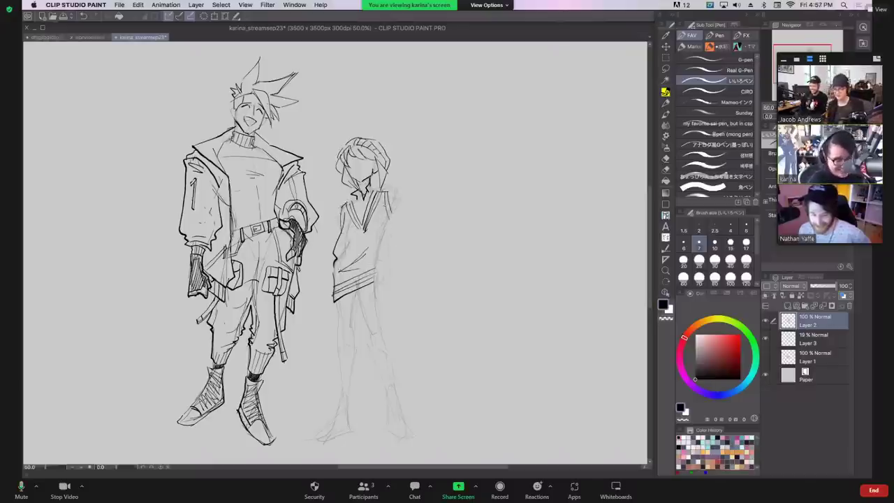
# Complete the vest's right side and sketch a long open coat around the second figure with angular panels reaching knee level
pyautogui.moveTo(388, 236); pyautogui.dragTo(386, 251)
pyautogui.moveTo(392, 191); pyautogui.dragTo(368, 315)
pyautogui.moveTo(341, 206); pyautogui.dragTo(336, 241)
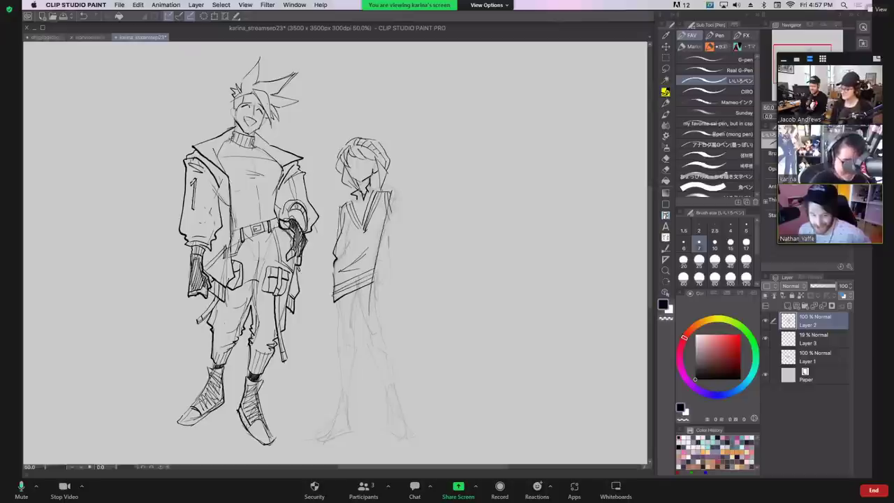
pyautogui.moveTo(334, 285); pyautogui.dragTo(331, 296)
pyautogui.moveTo(334, 242)
pyautogui.mouseDown()
pyautogui.moveTo(316, 336)
pyautogui.moveTo(337, 348)
pyautogui.moveTo(323, 328)
pyautogui.moveTo(339, 358)
pyautogui.mouseUp()
pyautogui.press('super+z')
pyautogui.moveTo(335, 302); pyautogui.dragTo(339, 357)
pyautogui.moveTo(370, 289)
pyautogui.mouseDown()
pyautogui.moveTo(373, 357)
pyautogui.moveTo(392, 337)
pyautogui.moveTo(396, 303)
pyautogui.moveTo(386, 263)
pyautogui.mouseUp()
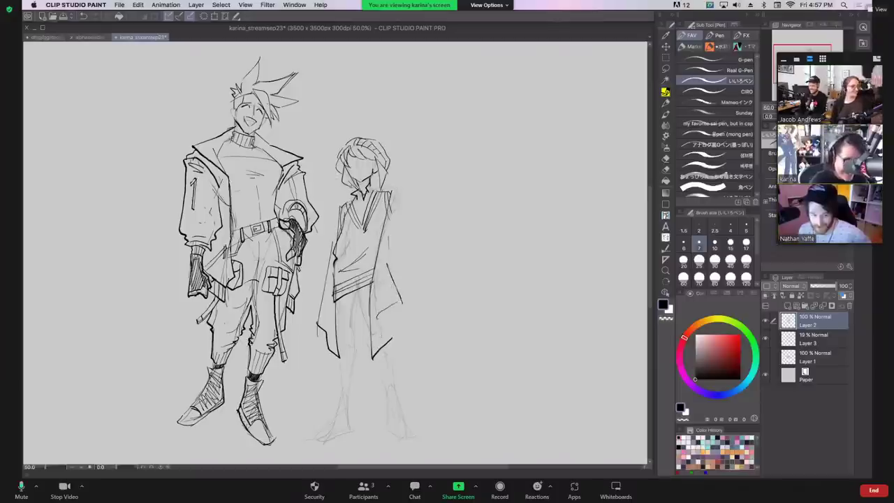
# Draw the coat's turned-out collar at both shoulders and hatch the dark areas inside the neckline and beneath the vest hem
pyautogui.moveTo(352, 187); pyautogui.dragTo(338, 208)
pyautogui.moveTo(373, 184)
pyautogui.mouseDown()
pyautogui.moveTo(405, 201)
pyautogui.moveTo(355, 197)
pyautogui.moveTo(359, 225)
pyautogui.moveTo(363, 201)
pyautogui.moveTo(361, 208)
pyautogui.mouseUp()
pyautogui.moveTo(342, 307)
pyautogui.mouseDown()
pyautogui.moveTo(355, 293)
pyautogui.moveTo(354, 317)
pyautogui.moveTo(359, 304)
pyautogui.mouseUp()
pyautogui.press('super+z')
pyautogui.moveTo(360, 303)
pyautogui.mouseDown()
pyautogui.moveTo(371, 290)
pyautogui.moveTo(340, 311)
pyautogui.moveTo(358, 297)
pyautogui.mouseUp()
pyautogui.moveTo(370, 286); pyautogui.dragTo(364, 296)
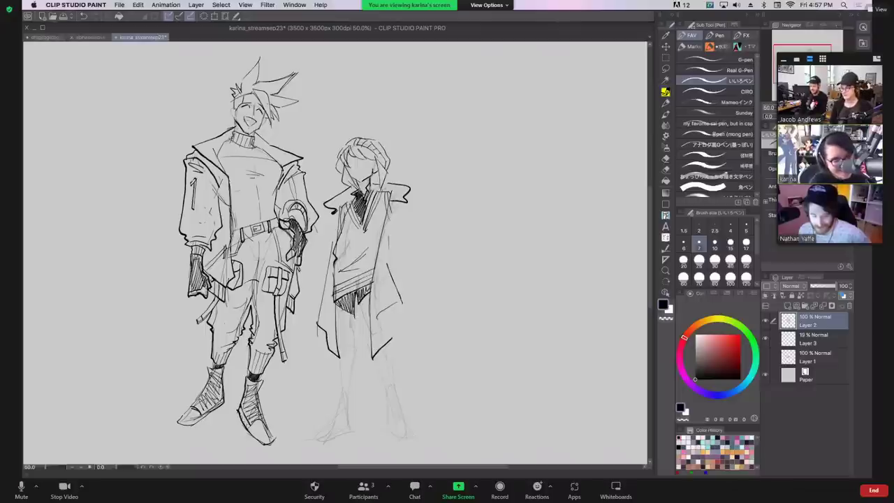
pyautogui.moveTo(346, 203); pyautogui.dragTo(337, 229)
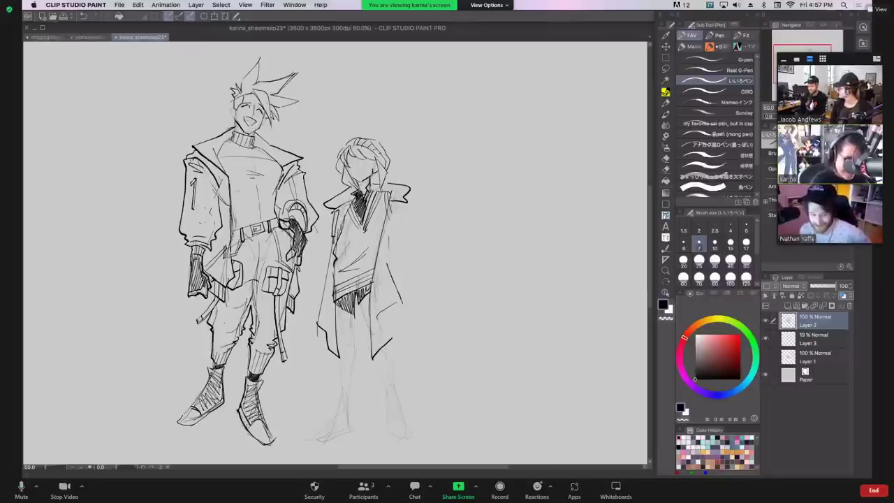
pyautogui.press('super+z')
pyautogui.press('super+z')
pyautogui.press('super+z')
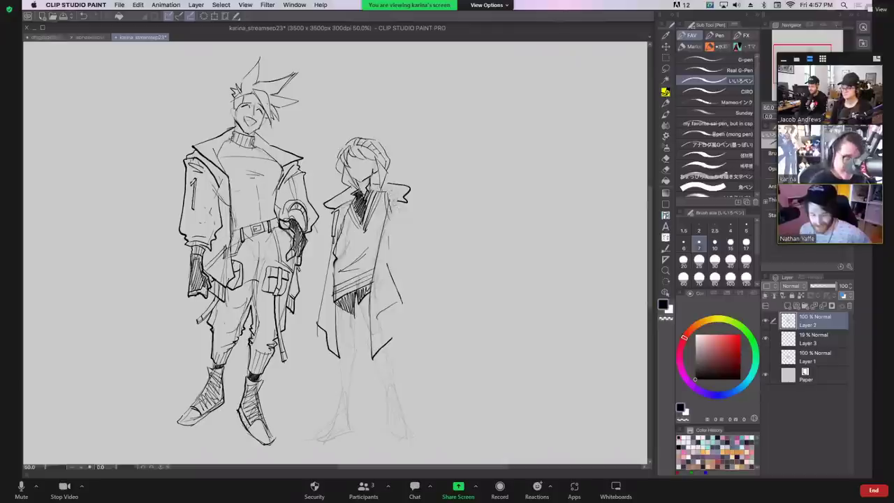